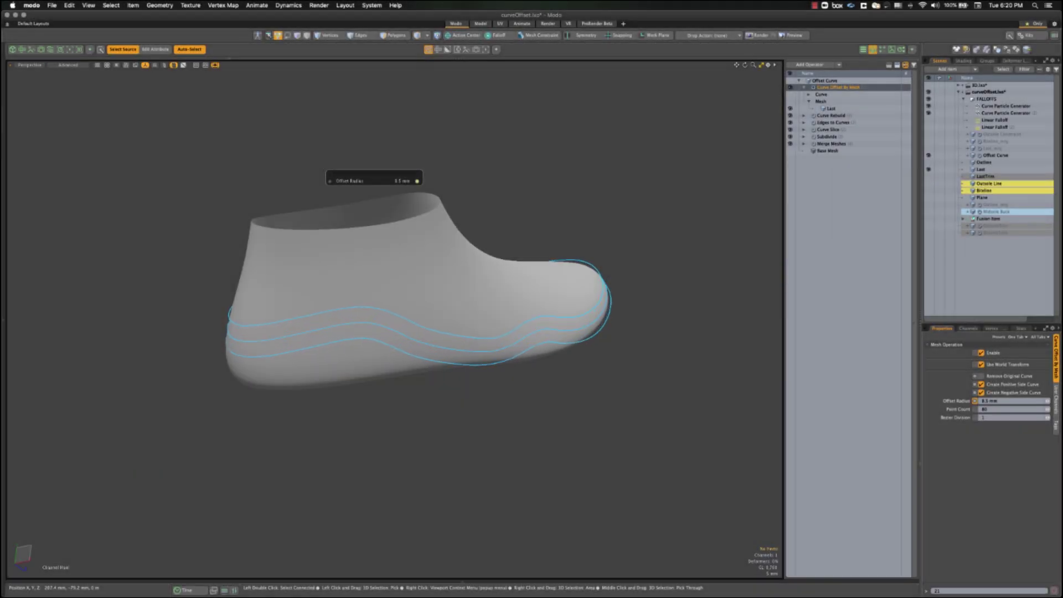
Set the mesh curve offset radius to 7.5 mm and toggle the positive and negative side curves off and back on.
mouse_move(526, 408)
left_mouse_down()
mouse_move(501, 408)
mouse_move(521, 409)
left_mouse_up()
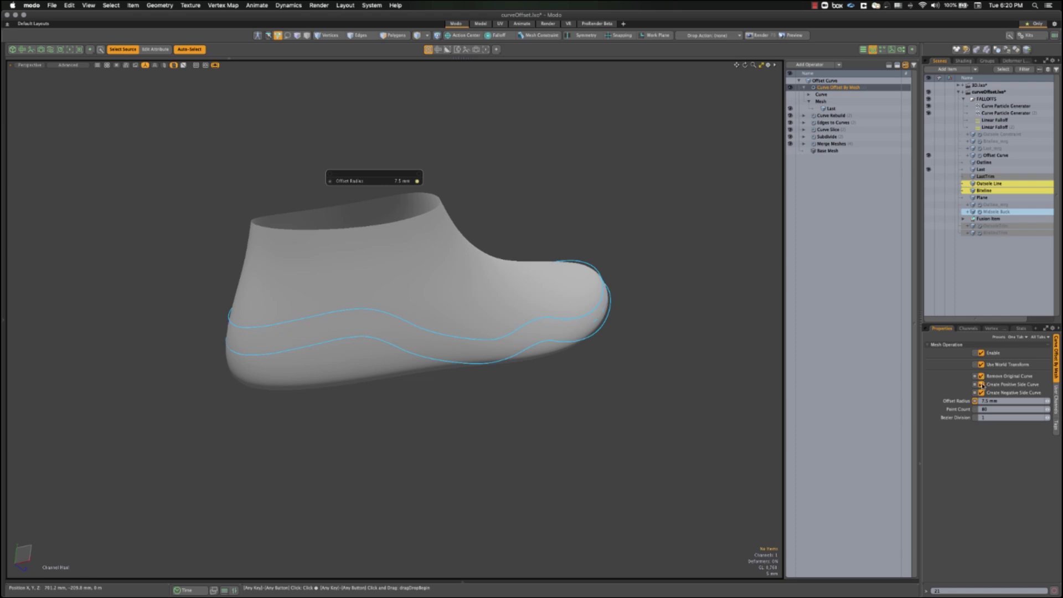
left_click(982, 384)
left_click(981, 384)
left_click(982, 392)
left_click(981, 393)
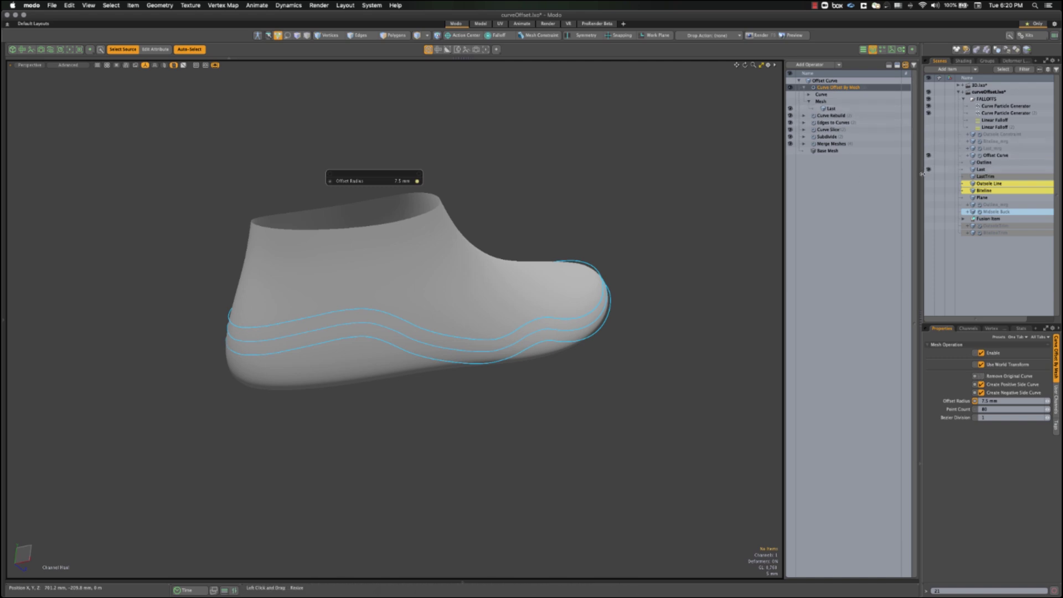
Show the Plane mesh and make it the curve offset's mesh input in place of Last.
left_click(928, 198)
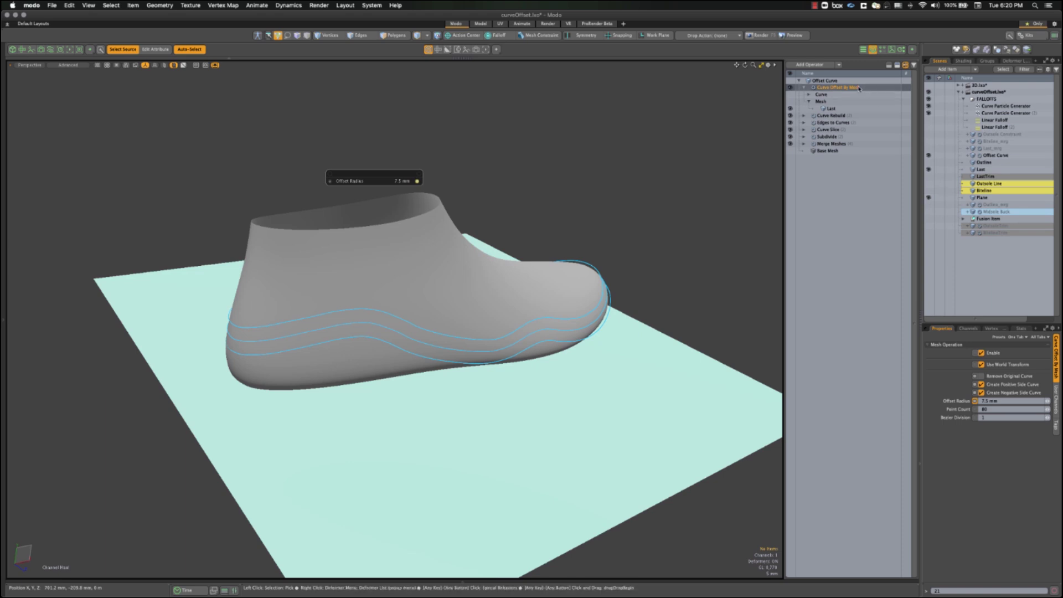
left_click(891, 110)
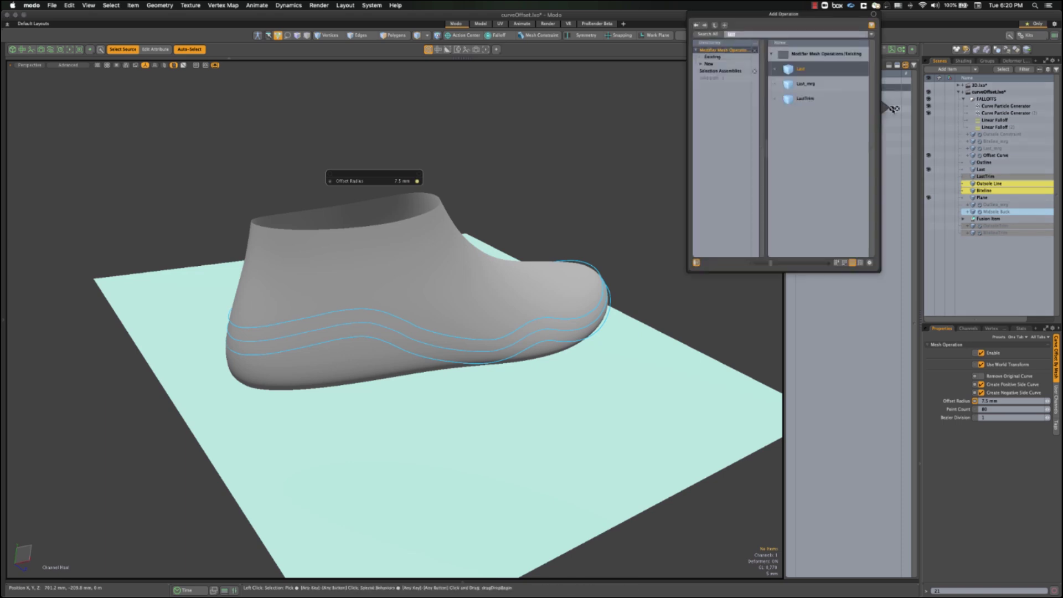
type("pla")
key("Return")
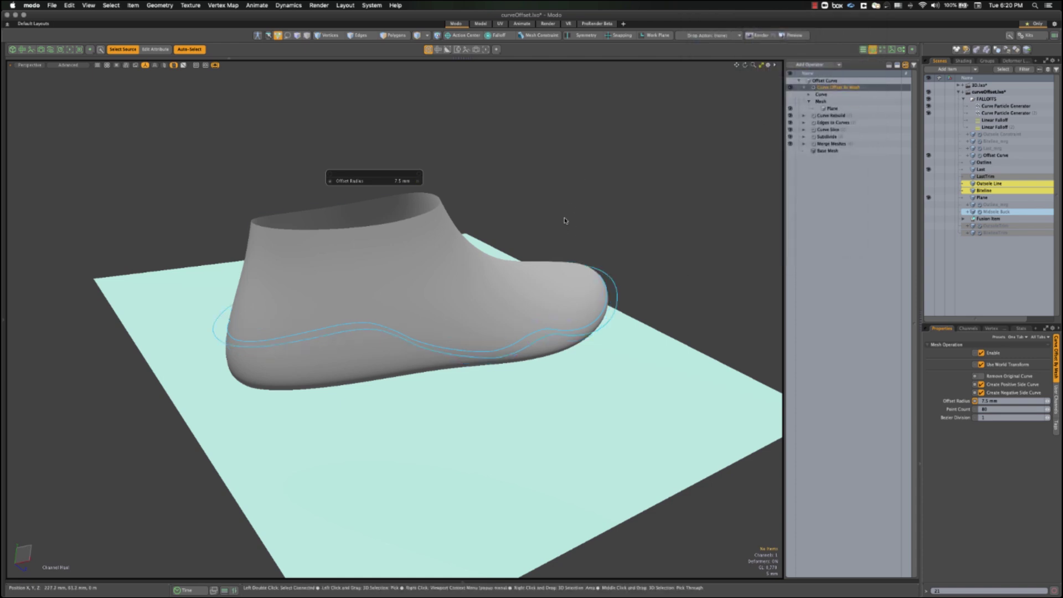
Vary the offset radius of the plane-based curves while checking them around the heel.
mouse_move(651, 220)
left_mouse_down()
mouse_move(664, 220)
mouse_move(648, 220)
left_mouse_up()
left_click_drag(257, 293, 235, 407, "alt")
scroll(237, 348, "up", 5)
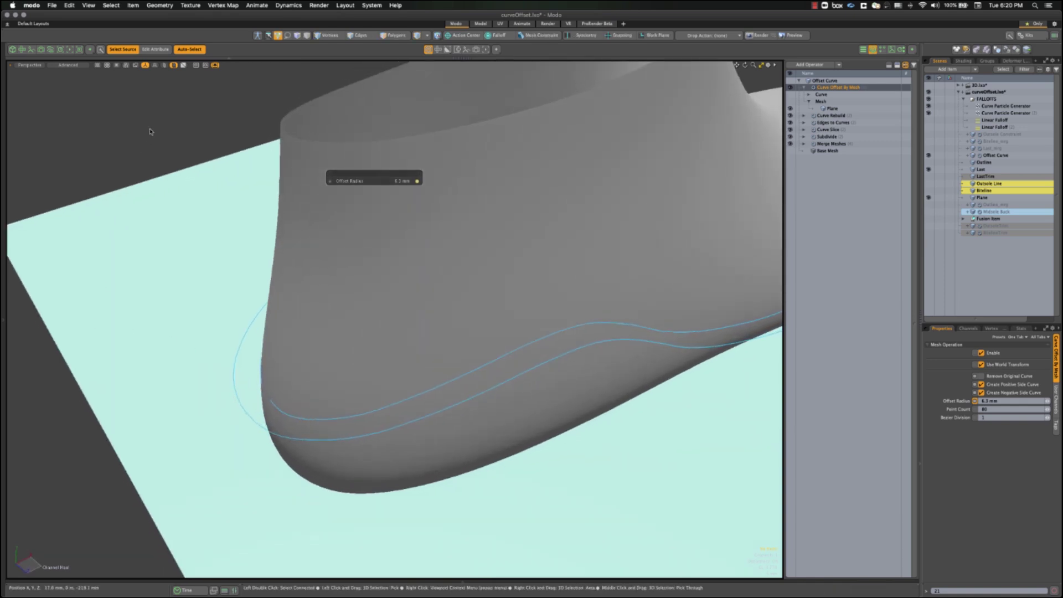
mouse_move(374, 180)
left_mouse_down()
mouse_move(404, 180)
mouse_move(356, 181)
left_mouse_up()
left_click_drag(178, 131, 163, 132)
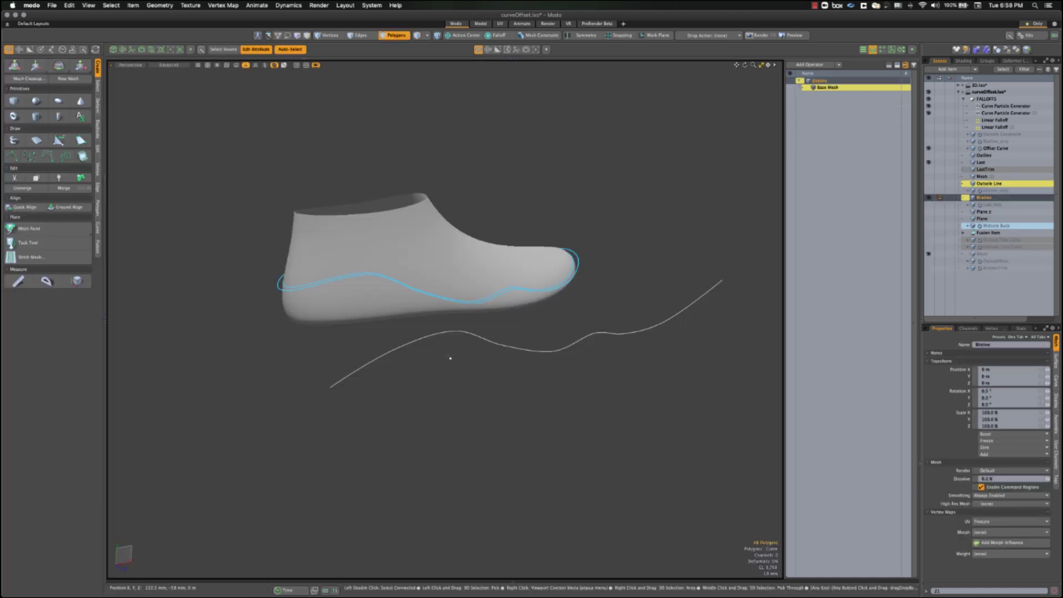
Shift the whole Biteline curve vertically with the Transform tool.
key("y")
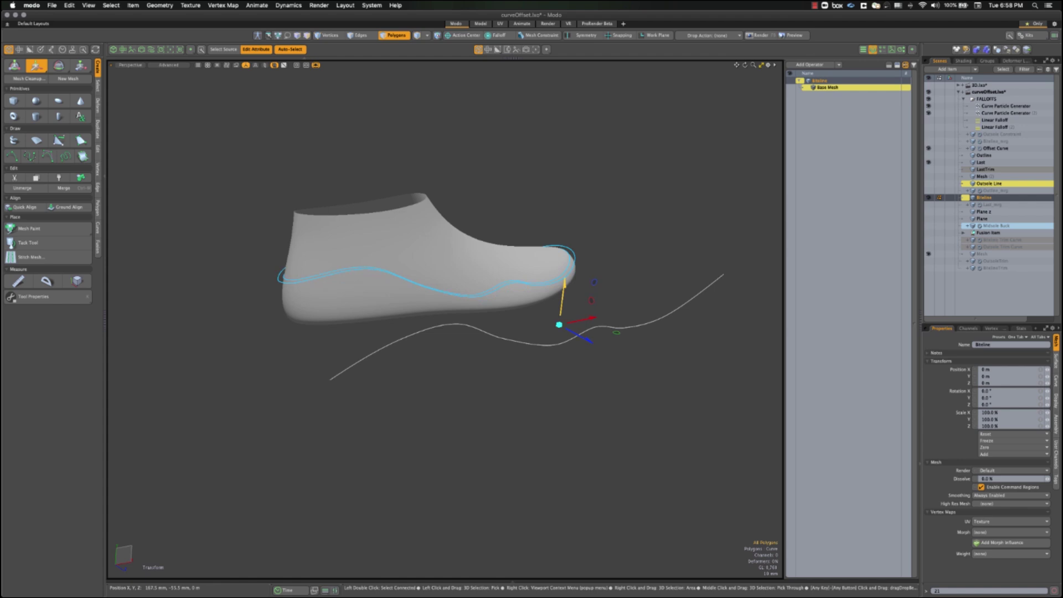
left_click_drag(563, 290, 563, 289)
key("q")
Reshape the Biteline curve by raising its crest point and adjusting the neighbouring point on either side.
left_click(457, 331)
key("c")
left_click_drag(456, 330, 457, 325)
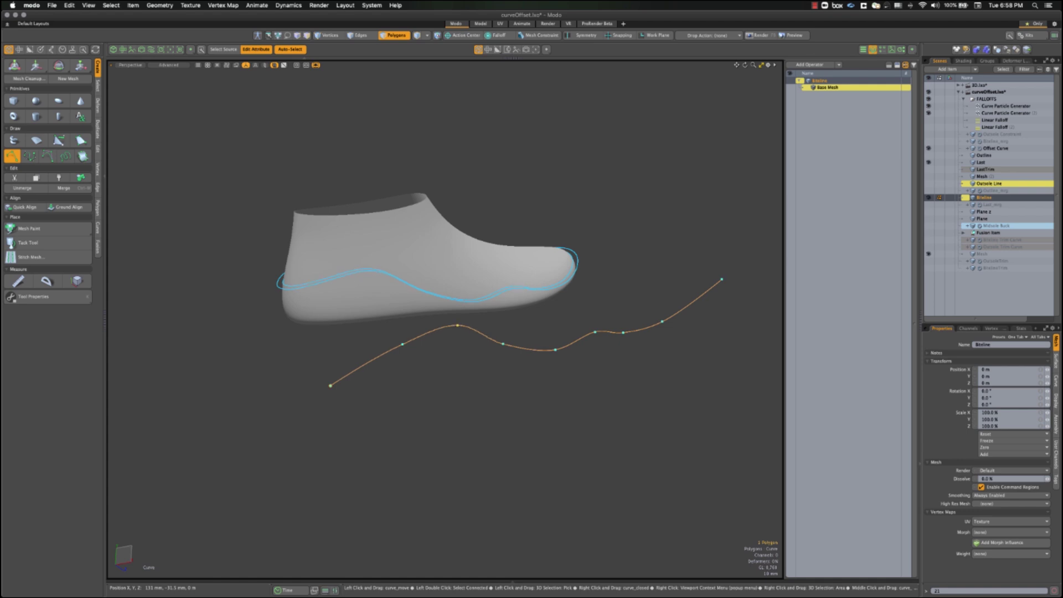
left_click_drag(402, 344, 403, 347)
left_click_drag(503, 344, 505, 338)
key("q")
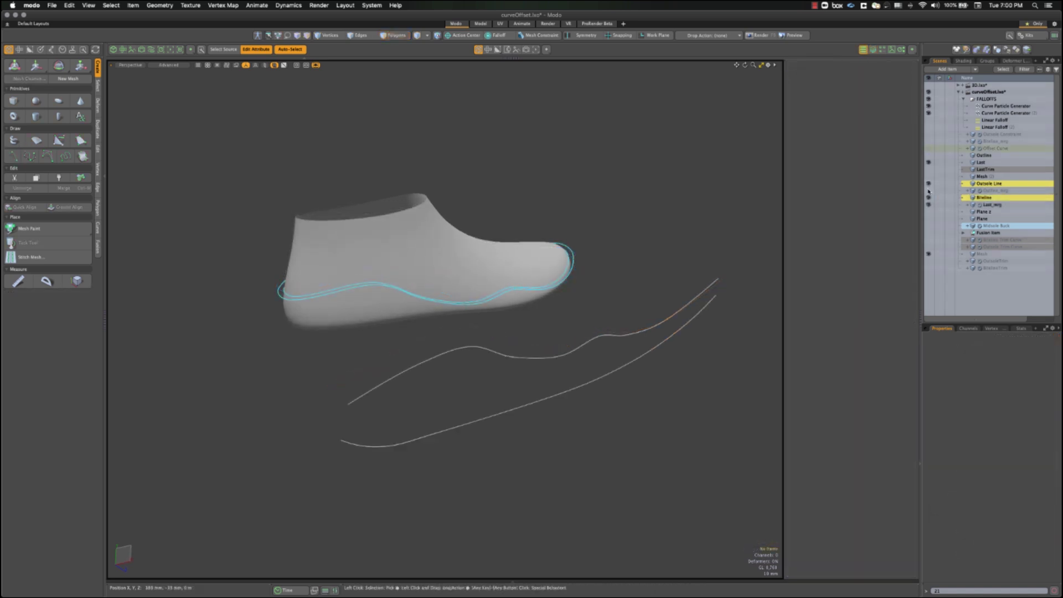
Show the merged outline mesh and lower the whole outsole line curve slightly with the Transform tool.
left_click(928, 190)
left_click_drag(665, 387, 510, 379, "alt")
left_click(510, 382)
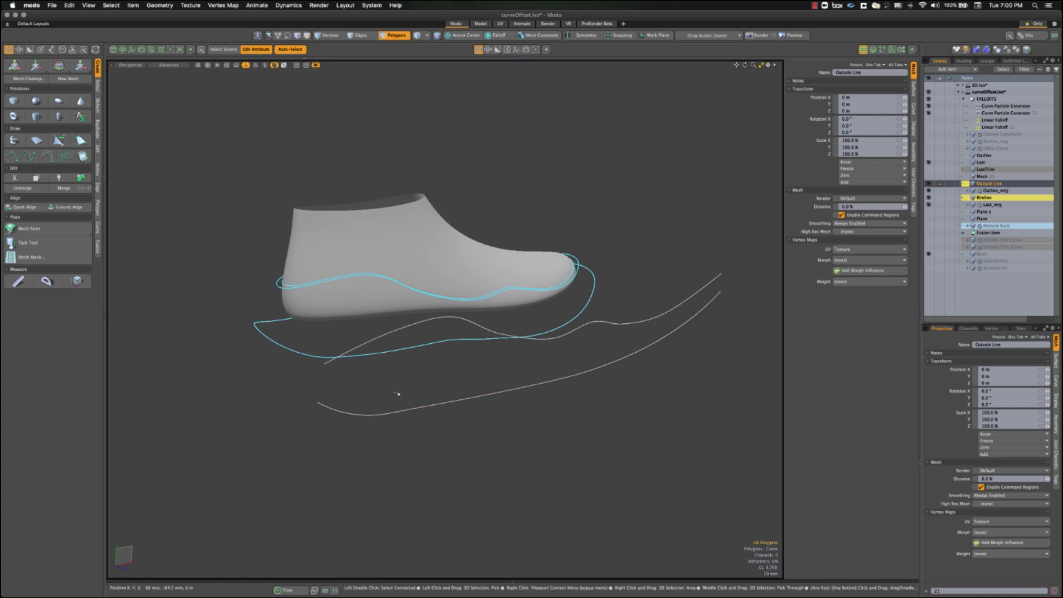
key("y")
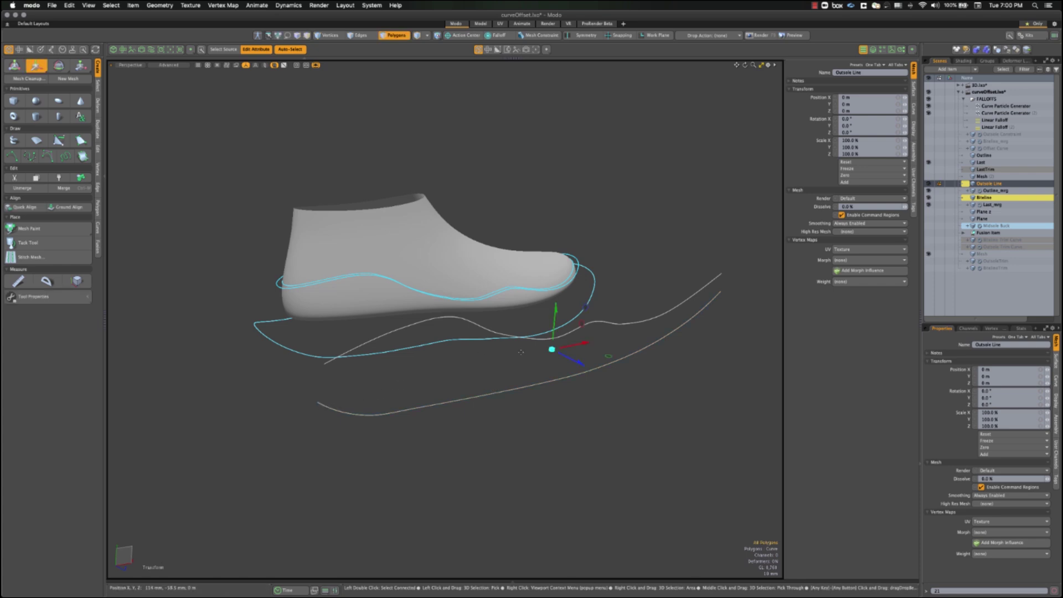
mouse_move(555, 305)
left_mouse_down()
mouse_move(555, 295)
mouse_move(556, 313)
left_mouse_up()
key("q")
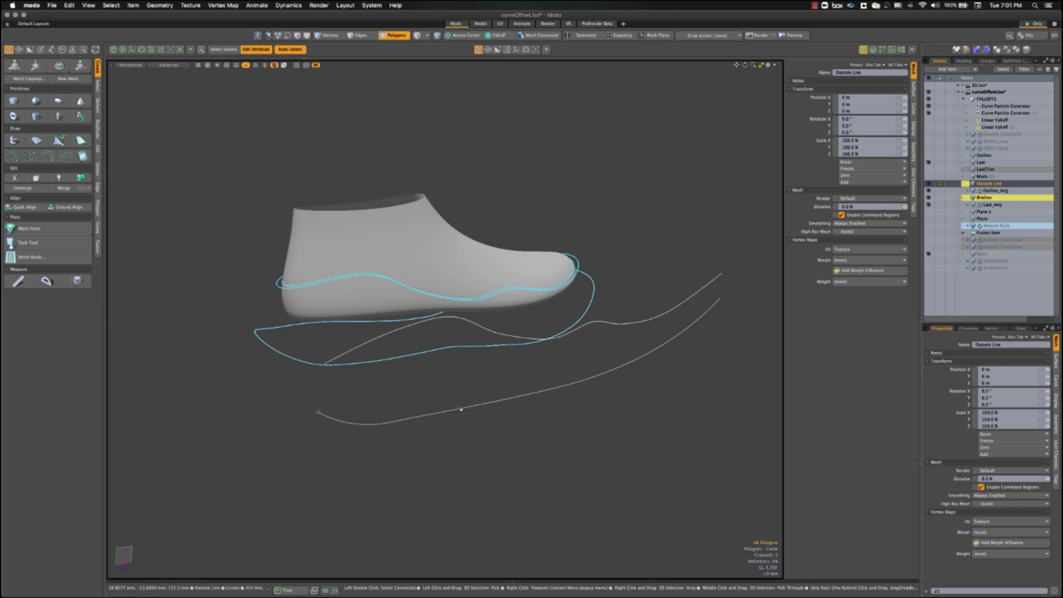
Try to reshape the outsole line by lowering a curve point near the heel, and undo the edits.
left_click(460, 408)
key("c")
mouse_move(422, 415)
left_mouse_down()
mouse_move(422, 401)
mouse_move(426, 421)
left_mouse_up()
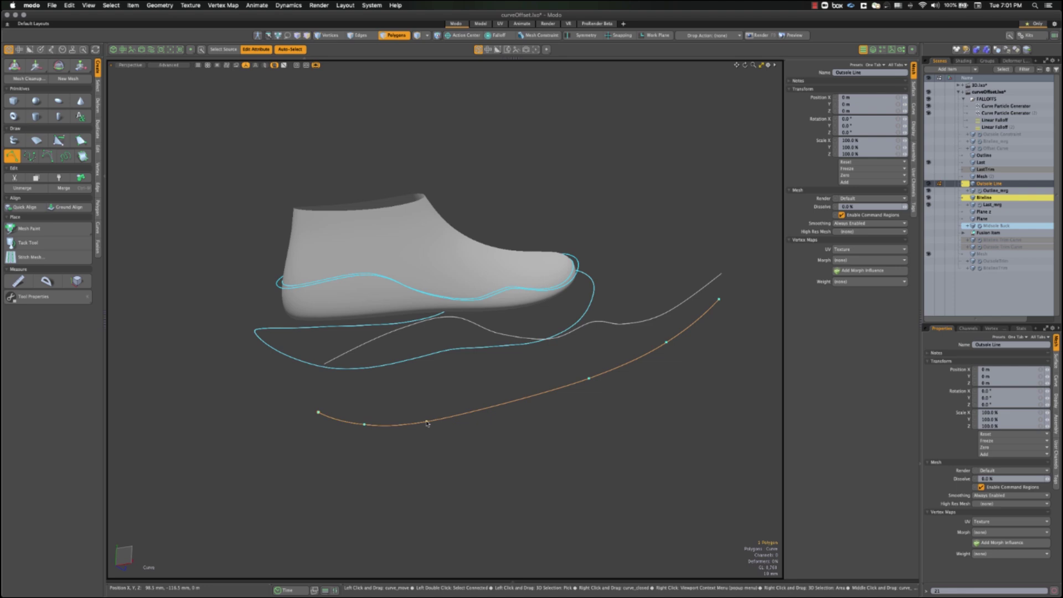
key("ctrl+z")
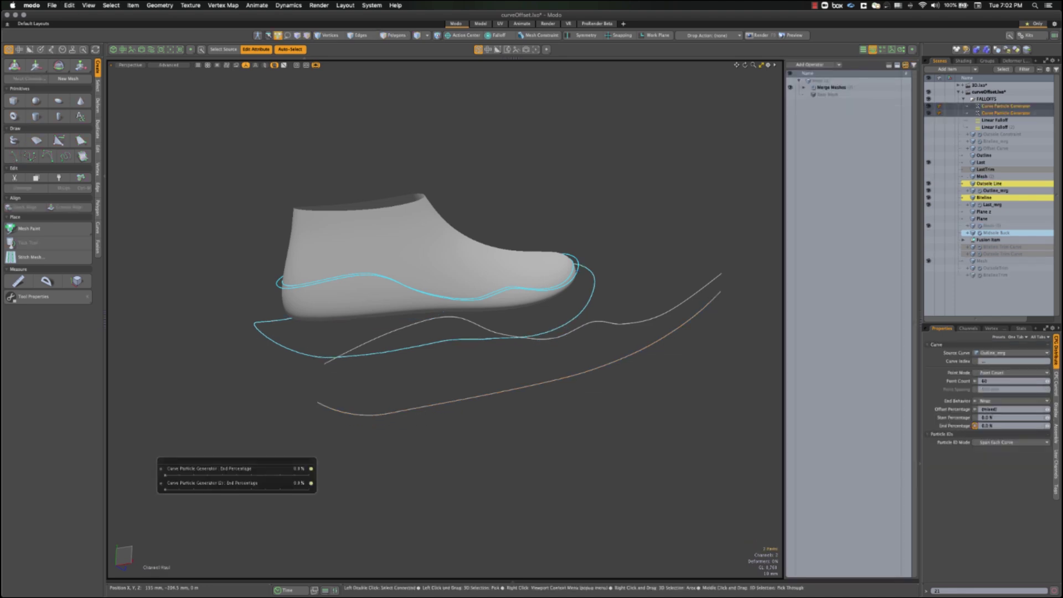
Set the end percentage of both Curve Particle Generators to 100% and inspect the generated midsole surface.
left_click_drag(165, 475, 309, 475)
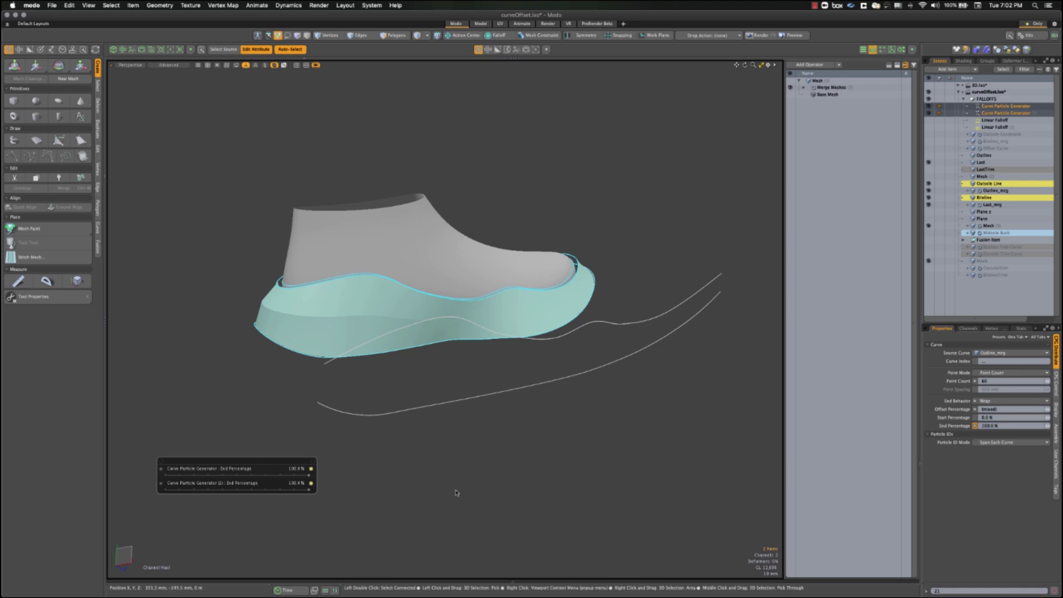
left_click_drag(456, 492, 336, 406, "alt")
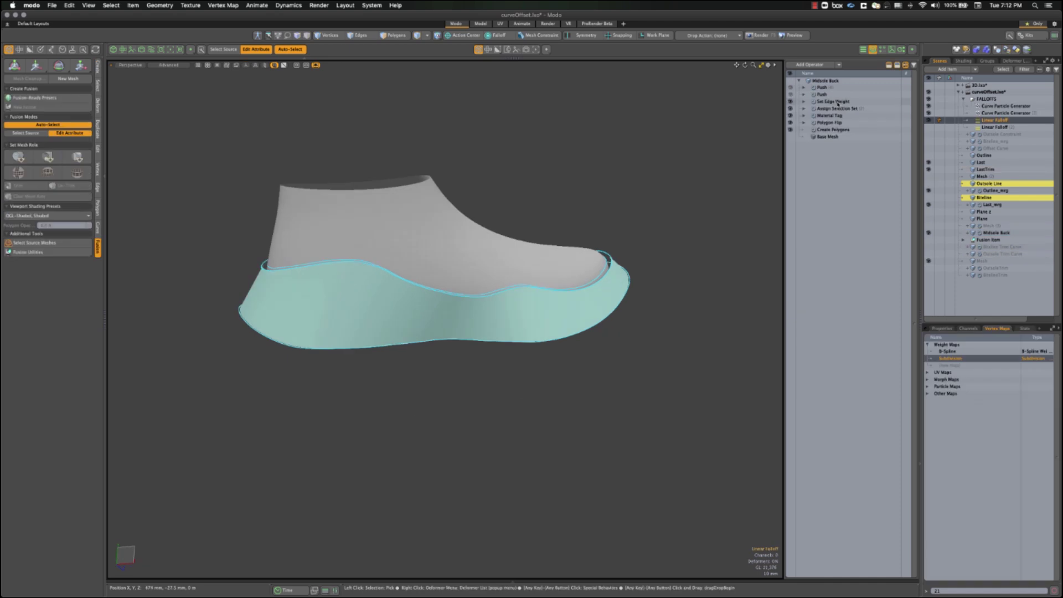
Display the subdivision weight shading in the viewport and evaluate the midsole at its Push operation.
left_click(217, 65)
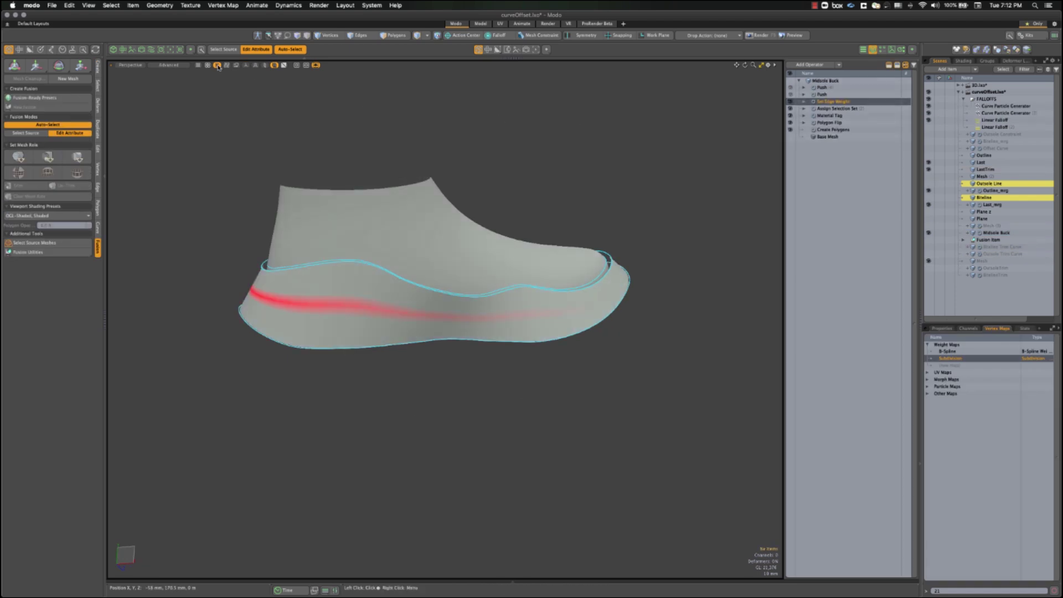
left_click(841, 95)
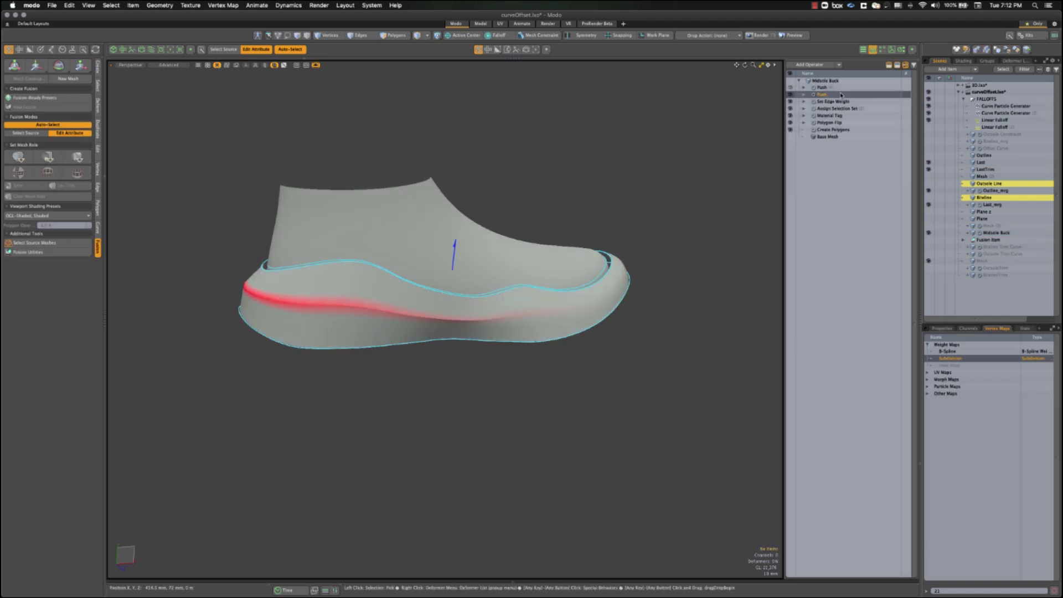
left_click(897, 65)
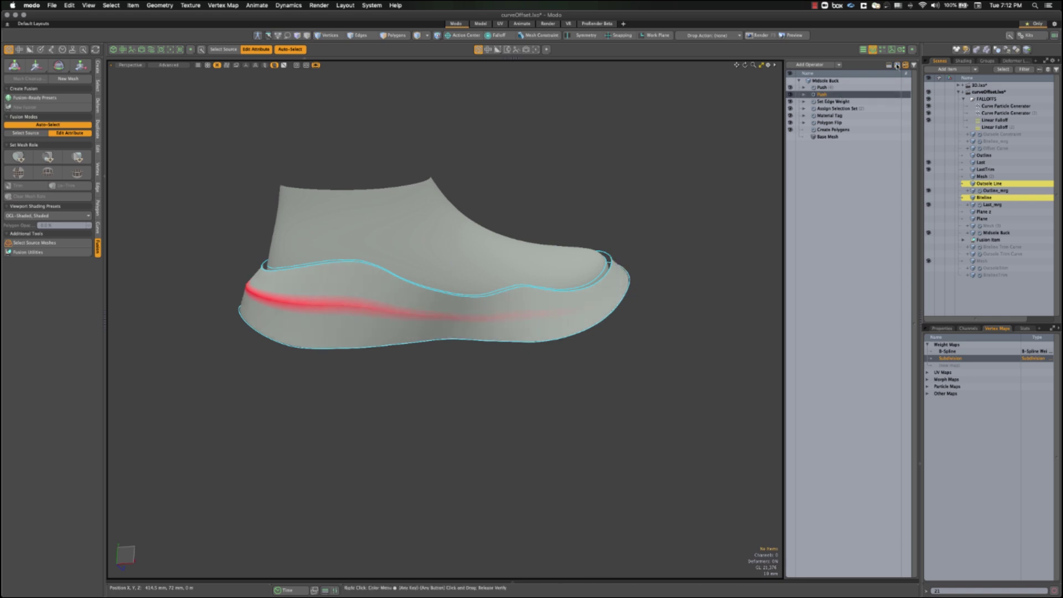
Display the falloffs in the viewport and move the linear falloff at the heel slightly toward the toe.
left_click(246, 65)
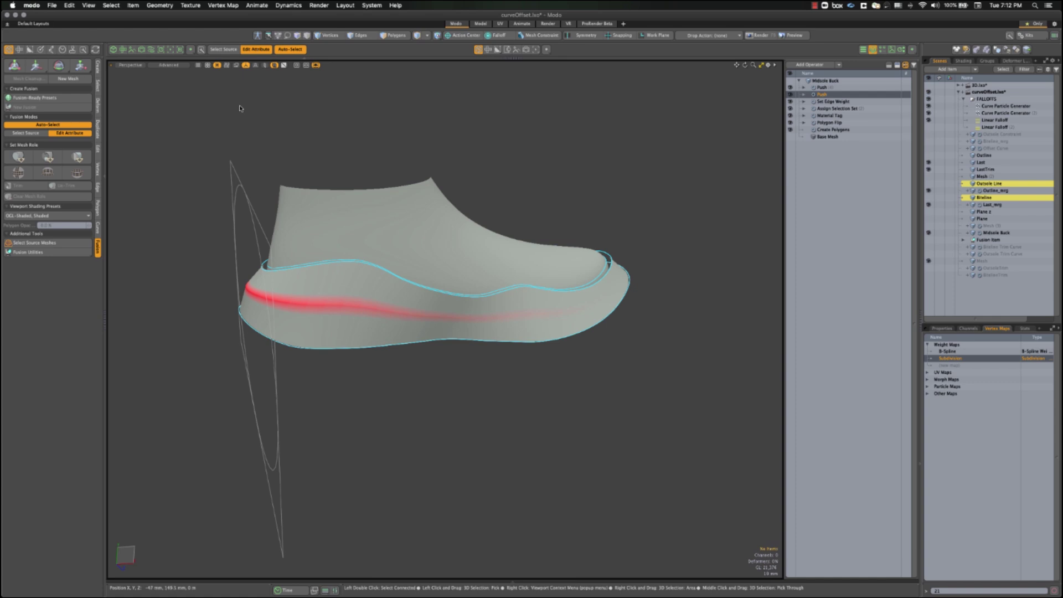
left_click(231, 167)
key("w")
mouse_move(302, 306)
left_mouse_down()
mouse_move(446, 299)
mouse_move(111, 319)
mouse_move(310, 306)
left_mouse_up()
Try a slightly larger push on the midsole's Push operation, and undo it.
left_click(828, 95)
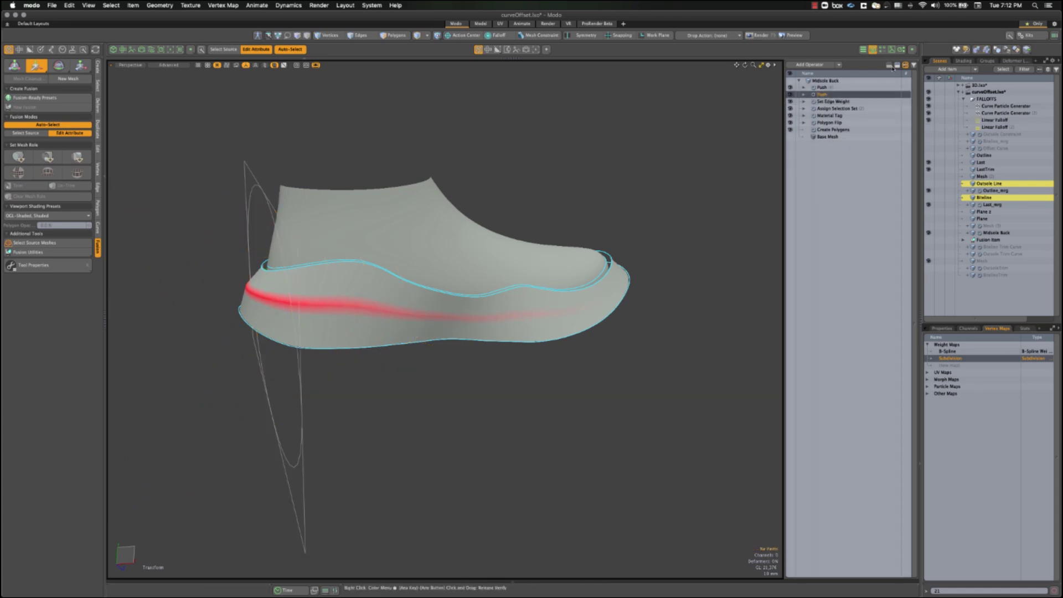
left_click(890, 66)
left_click_drag(455, 242, 456, 237)
key("super+z")
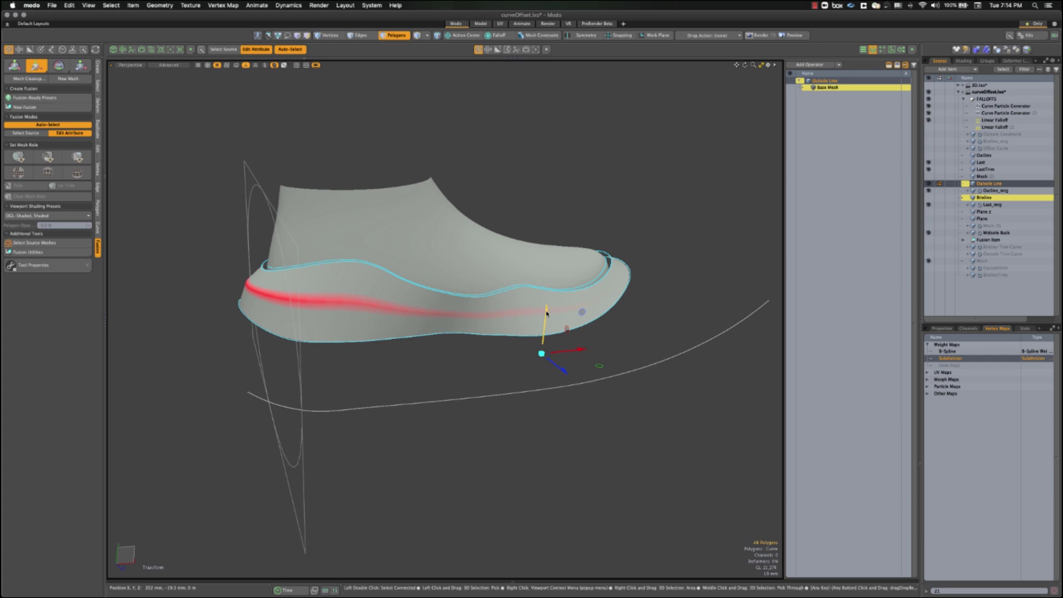
key("space")
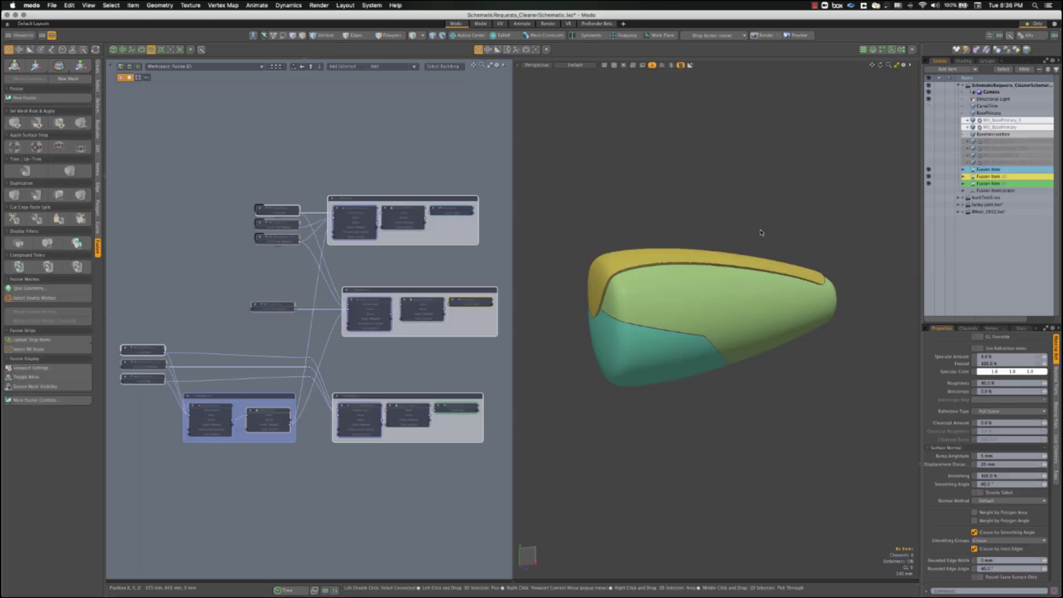
Try moving the green body, the second Fusion Item, away from the other two parts, and undo the move.
left_click_drag(671, 296, 800, 299, "alt")
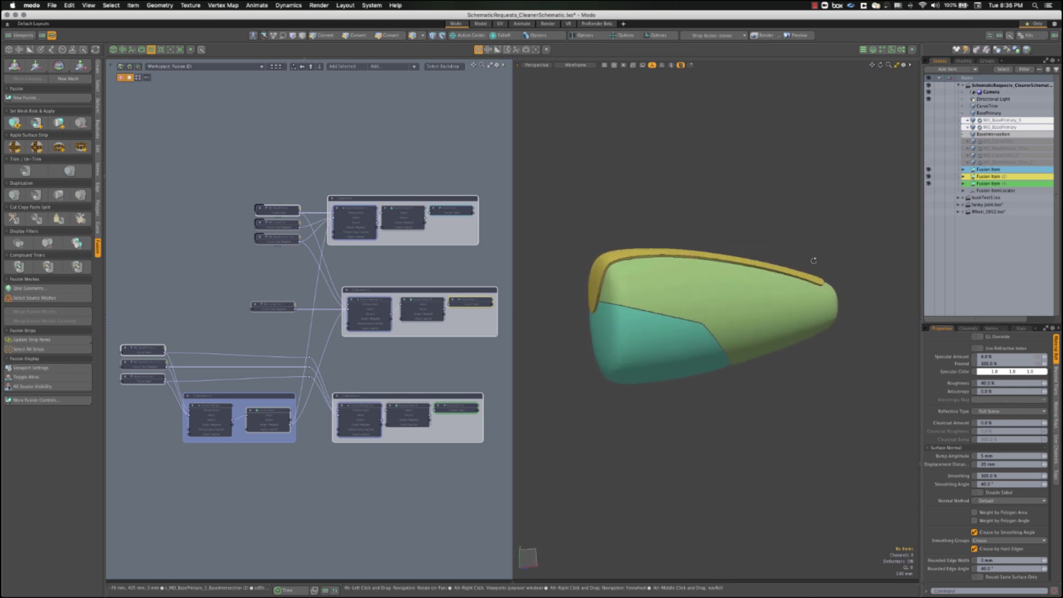
left_click(995, 179)
key("y")
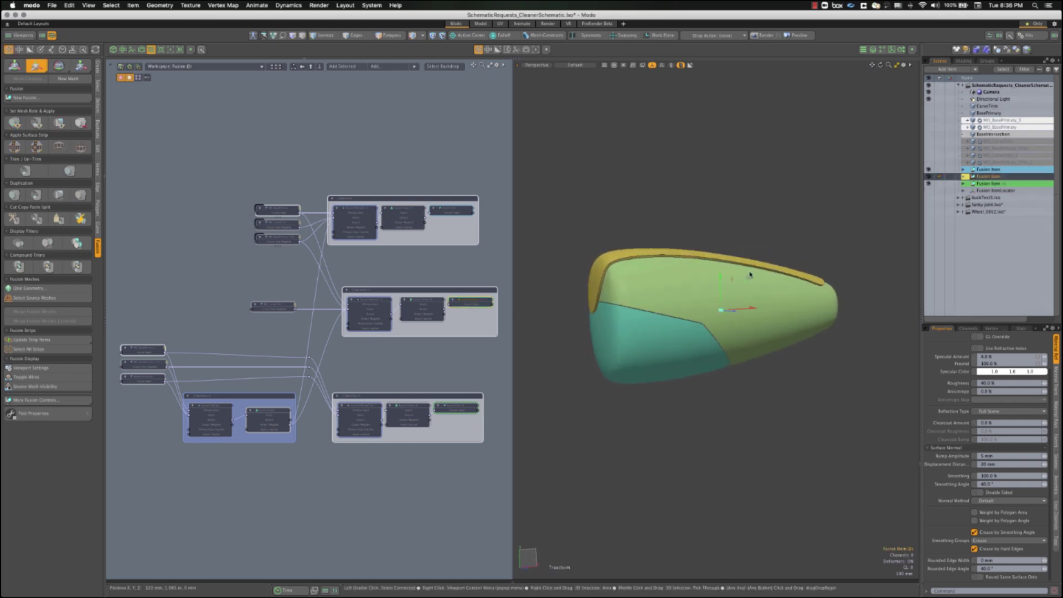
left_click_drag(749, 279, 832, 303)
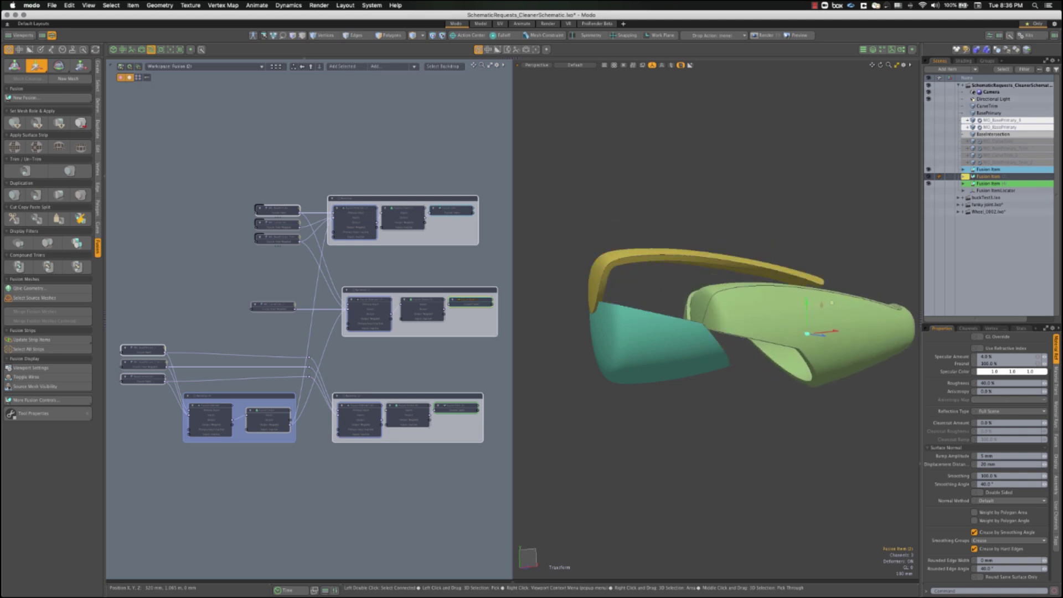
key("super+z")
key("q")
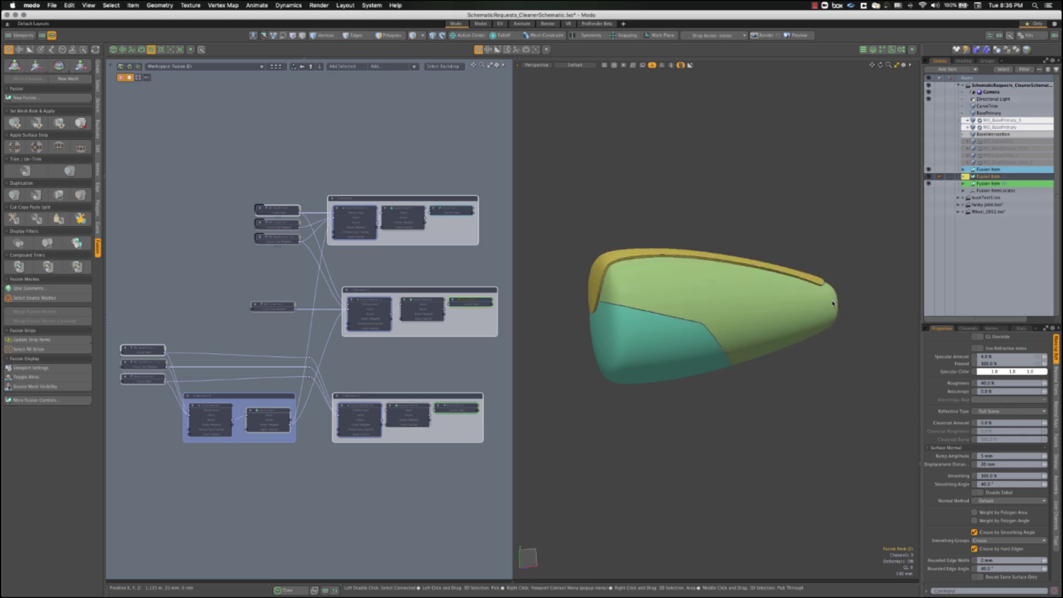
left_click(812, 195)
left_click_drag(704, 228, 693, 284, "alt")
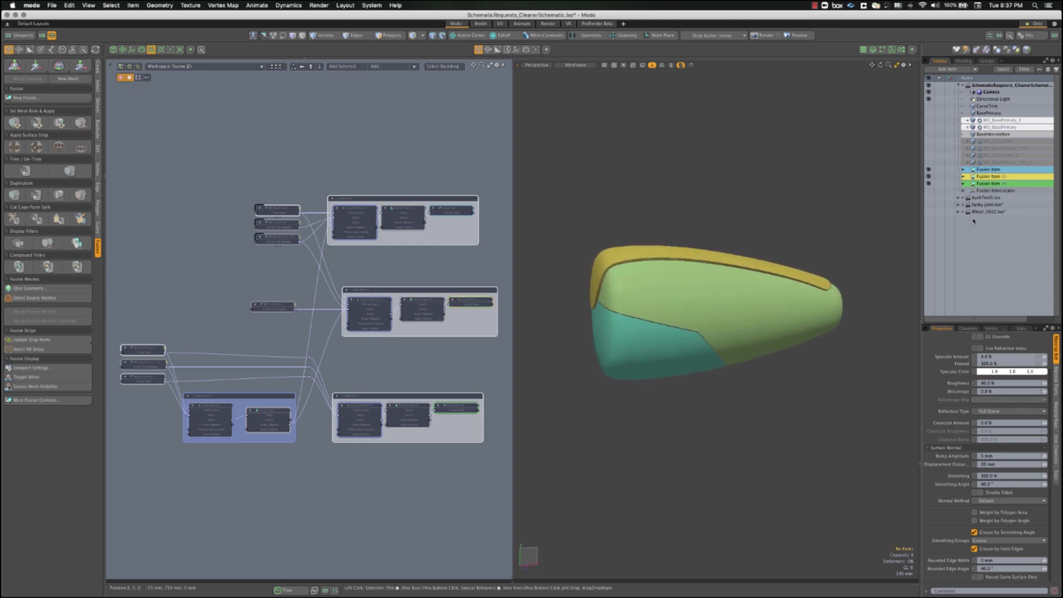
Separate the Fusion parts by moving the teal one down and the yellow strip up from the green body.
left_click(992, 169)
key("w")
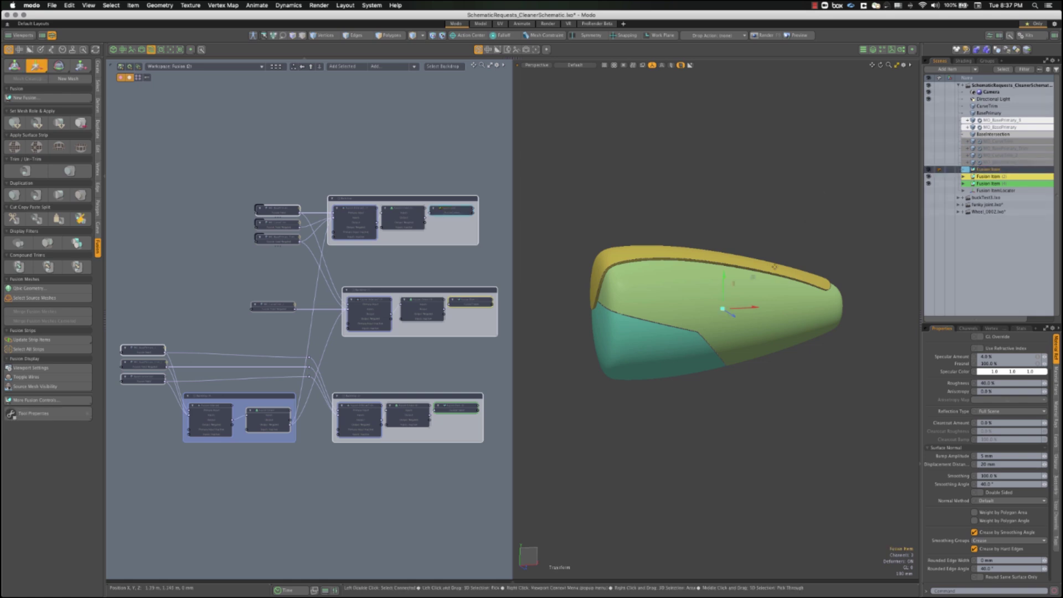
left_click_drag(773, 267, 727, 311)
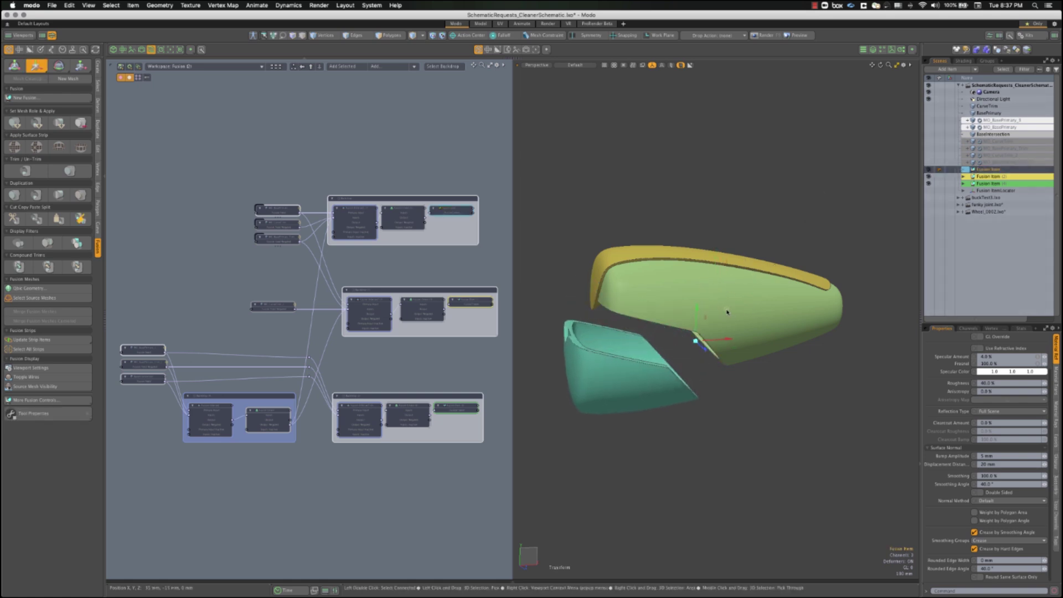
left_click(753, 280)
mouse_move(753, 278)
left_mouse_down()
mouse_move(747, 229)
mouse_move(848, 282)
mouse_move(754, 286)
left_mouse_up()
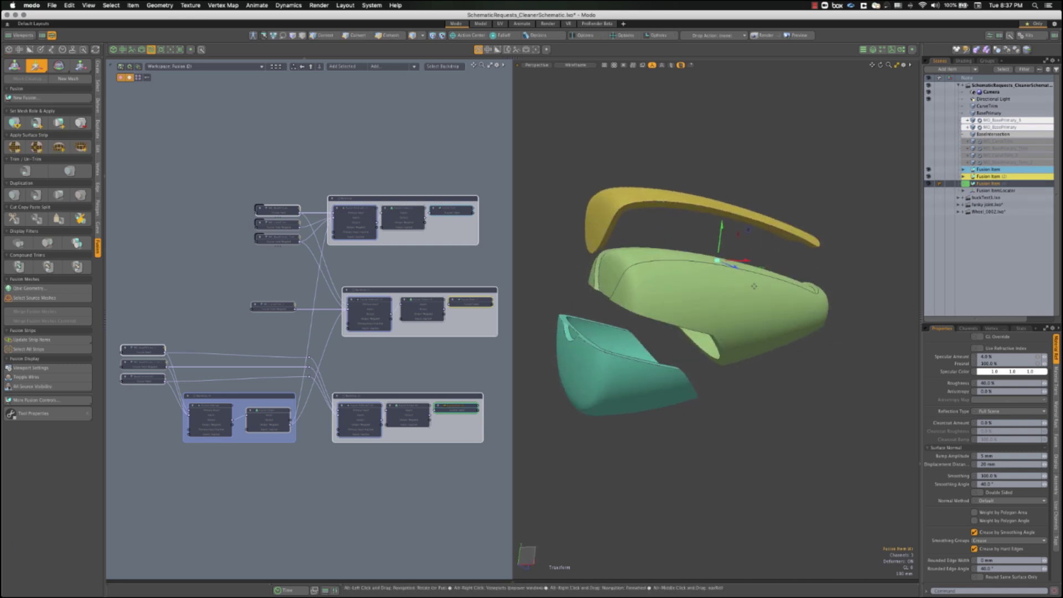
key("space")
left_click(864, 255)
key("space")
Examine the source meshes behind the Fusion Items by selecting the hidden trim meshes, BaseIntersection and a primary base mesh in turn.
left_click(993, 165)
left_click(994, 156)
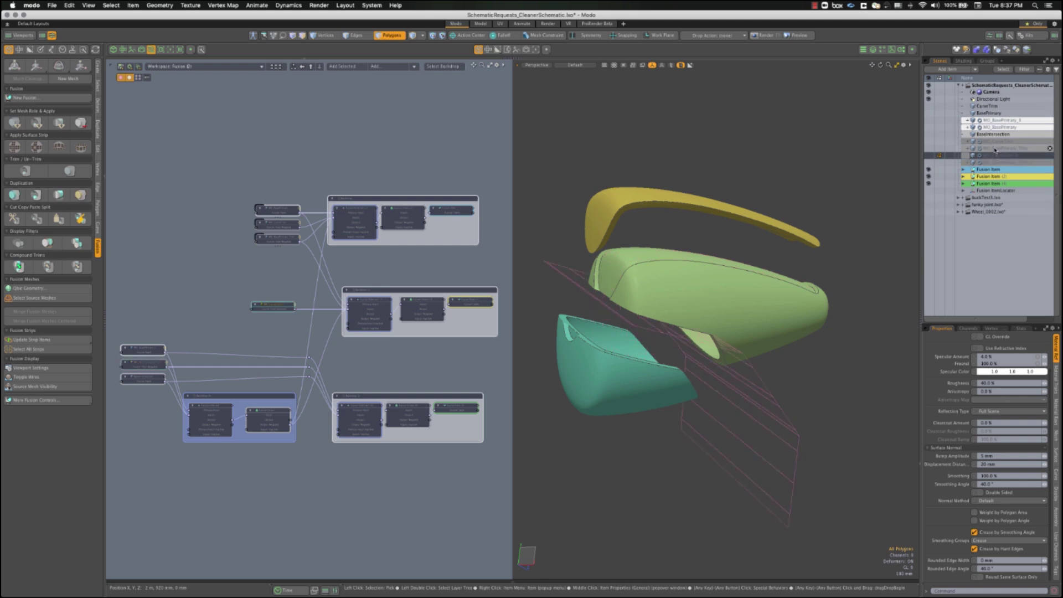
left_click(992, 135)
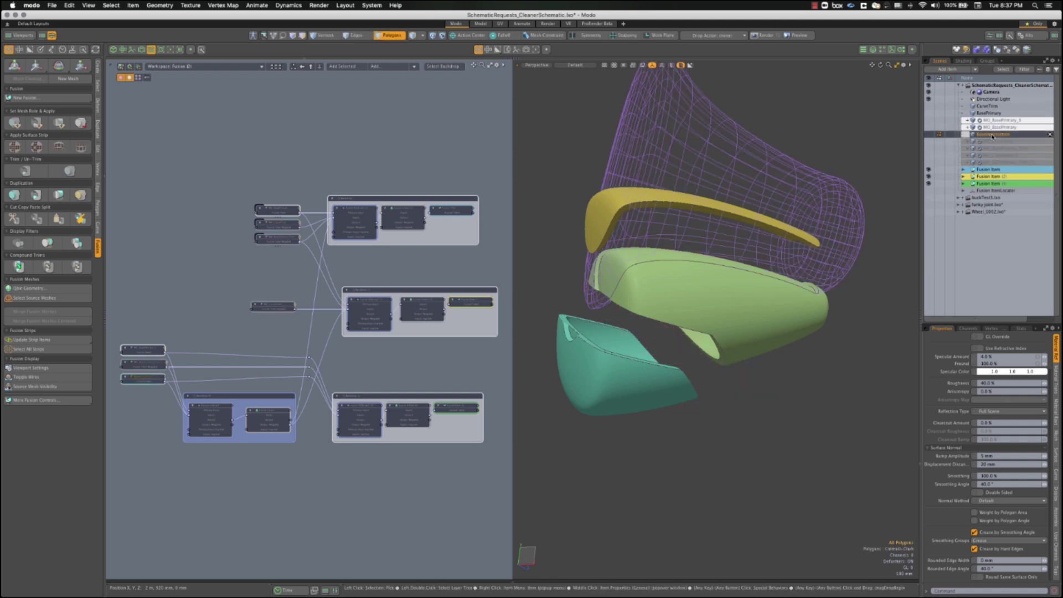
left_click(991, 121)
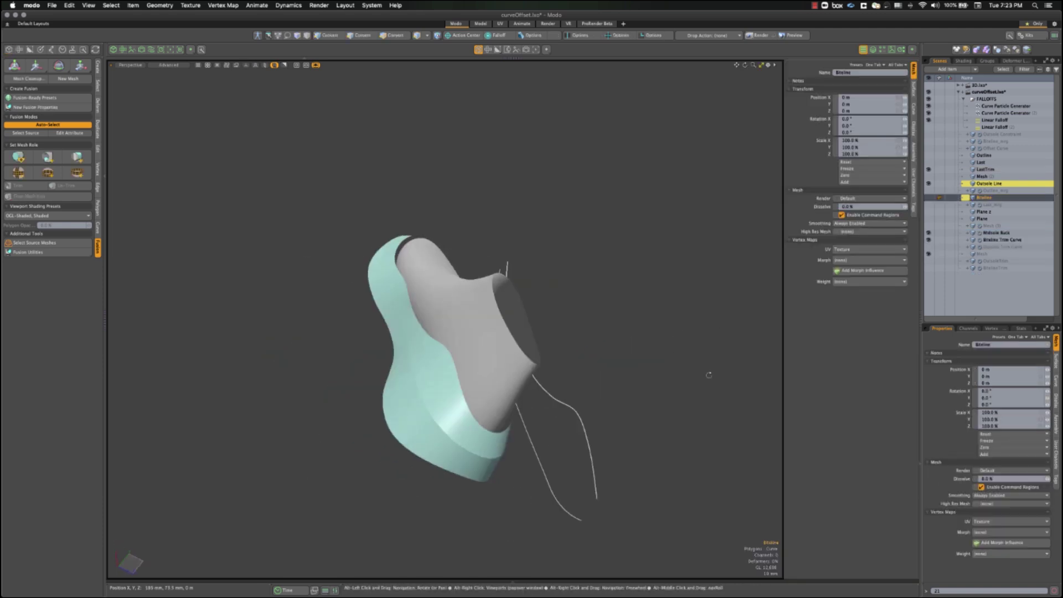
Create a new Fusion Item from the Midsole Bulk mesh.
left_click_drag(706, 373, 584, 439, "alt")
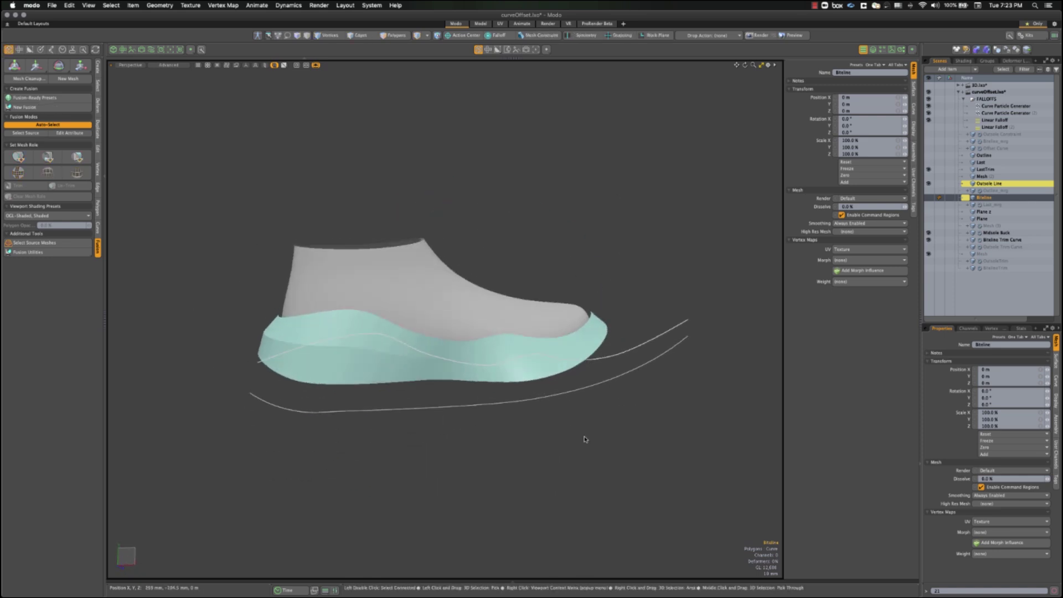
left_click(317, 366)
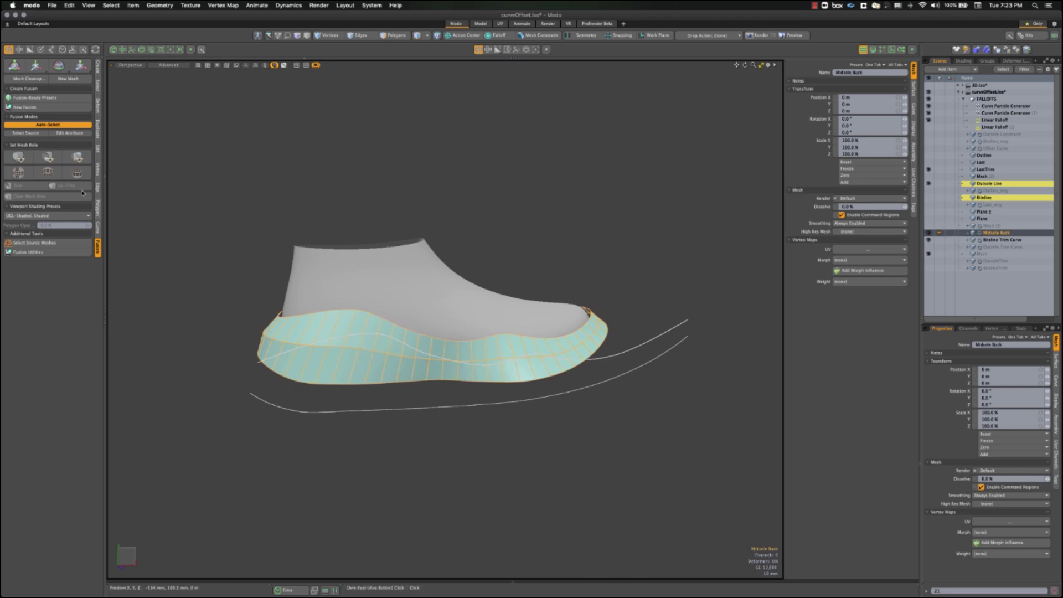
left_click(70, 108)
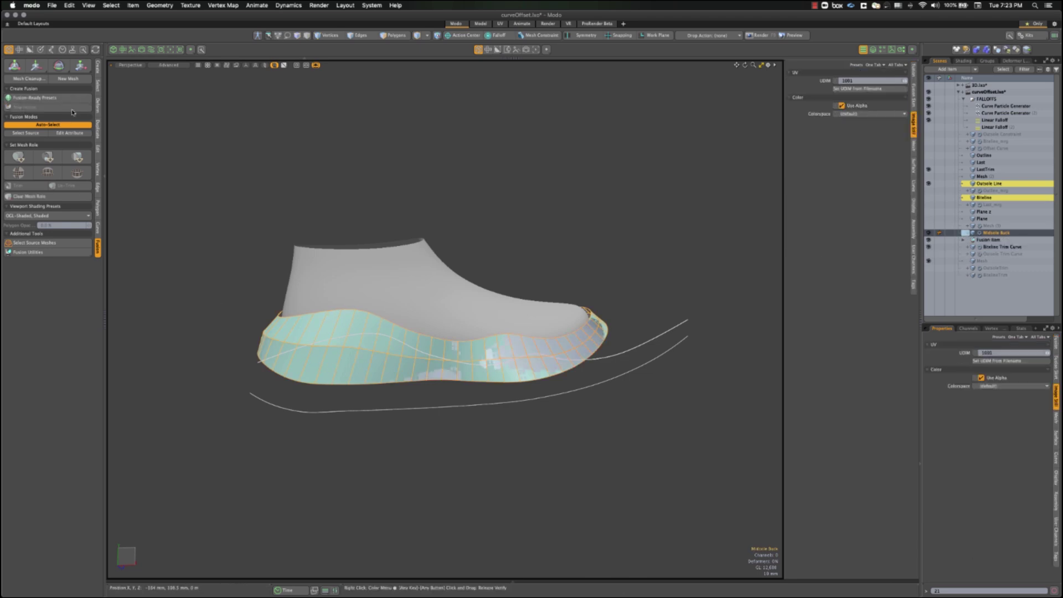
left_click(177, 255)
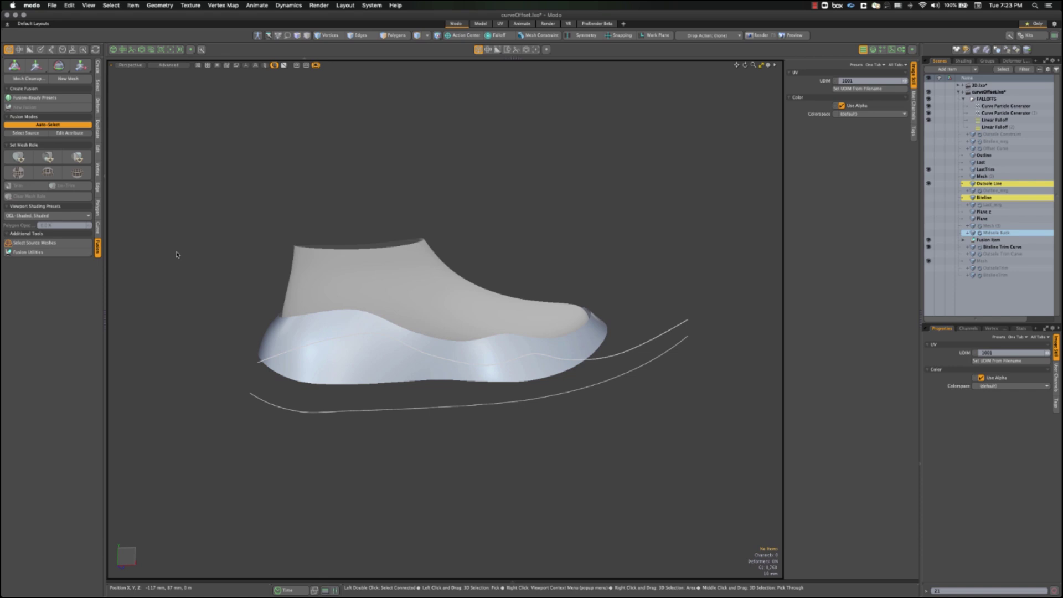
Enable Edge Weights in the output mesh settings of the new Fusion Item and clear the selection.
left_click(294, 341)
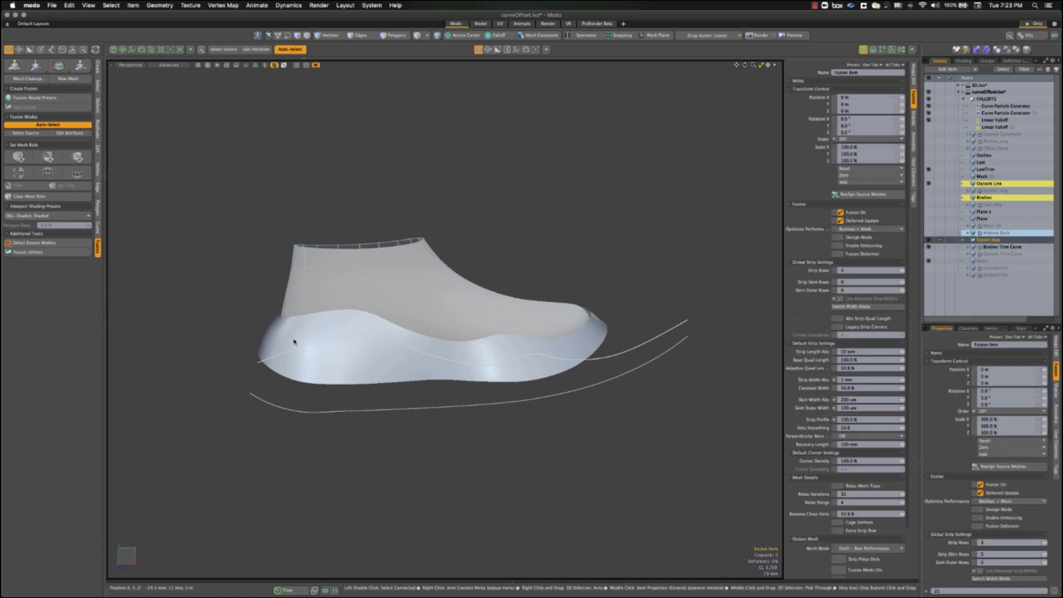
scroll(881, 479, "down", 2)
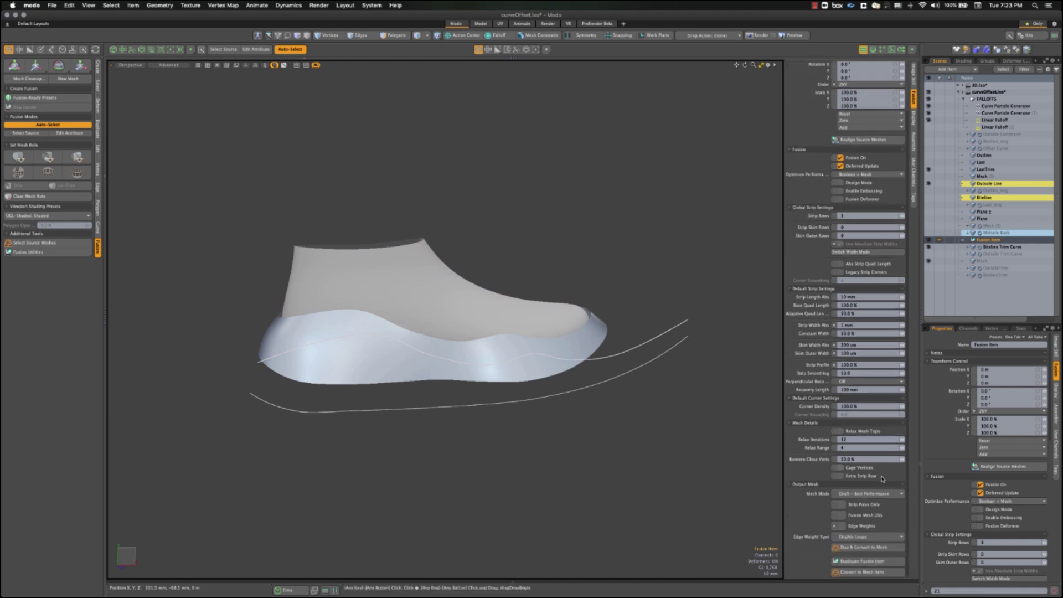
left_click(841, 526)
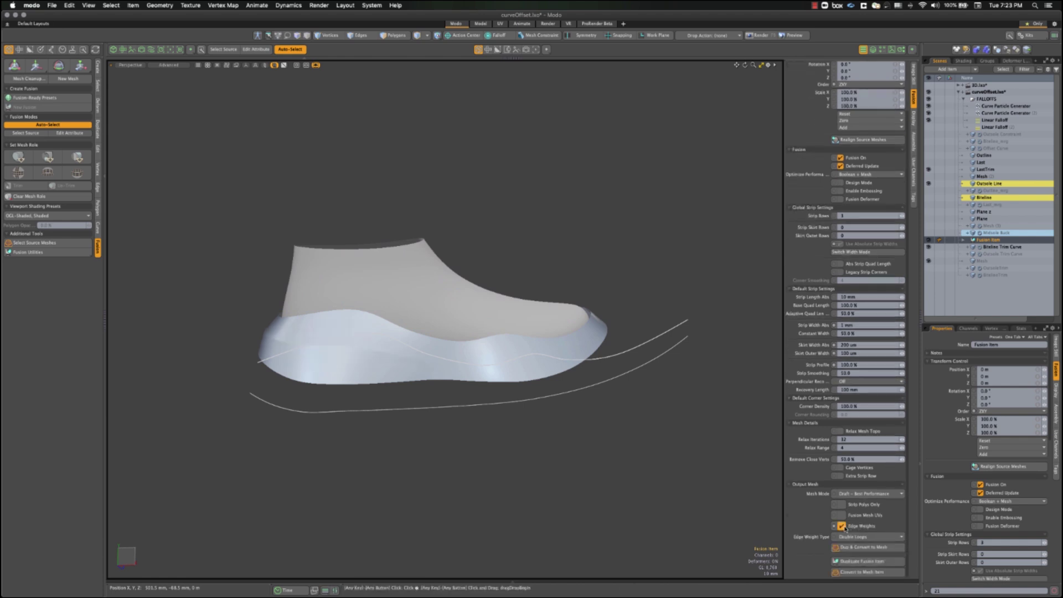
mouse_move(264, 336)
left_mouse_down("ctrl+alt")
mouse_move(304, 356)
mouse_move(271, 340)
left_mouse_up("ctrl+alt")
left_click(540, 504)
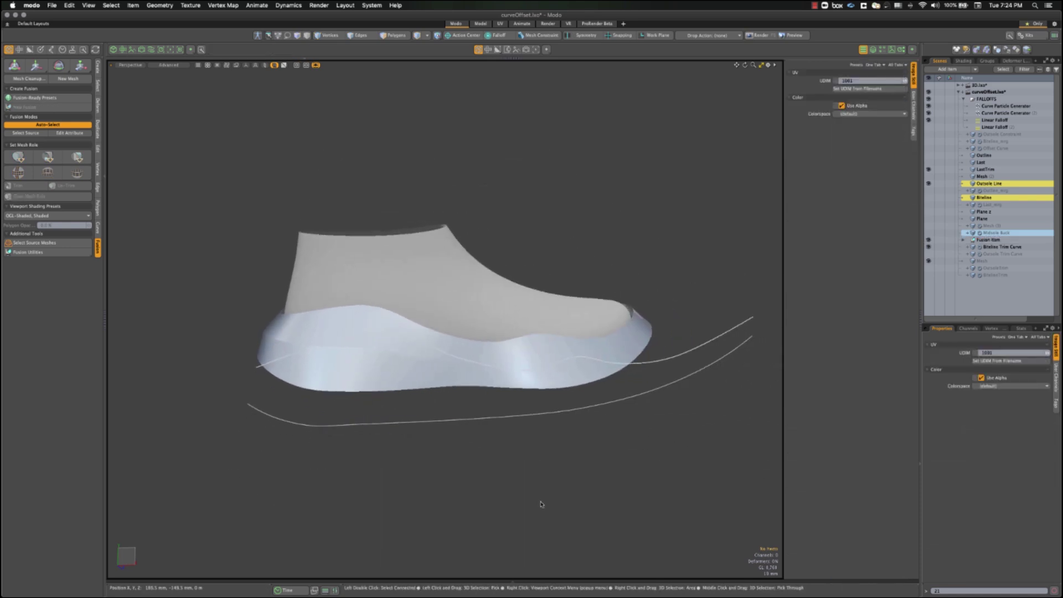
Select the Biteline Trim Curve and Midsole Bulk source meshes and apply the curve as a subtractive trim to the midsole.
left_click(25, 133)
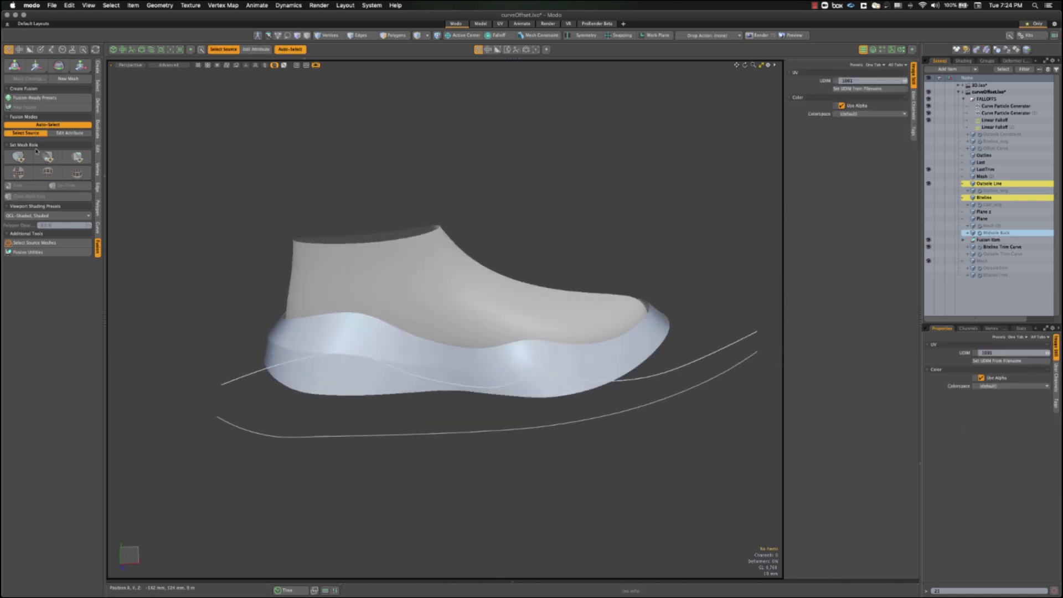
left_click(233, 376)
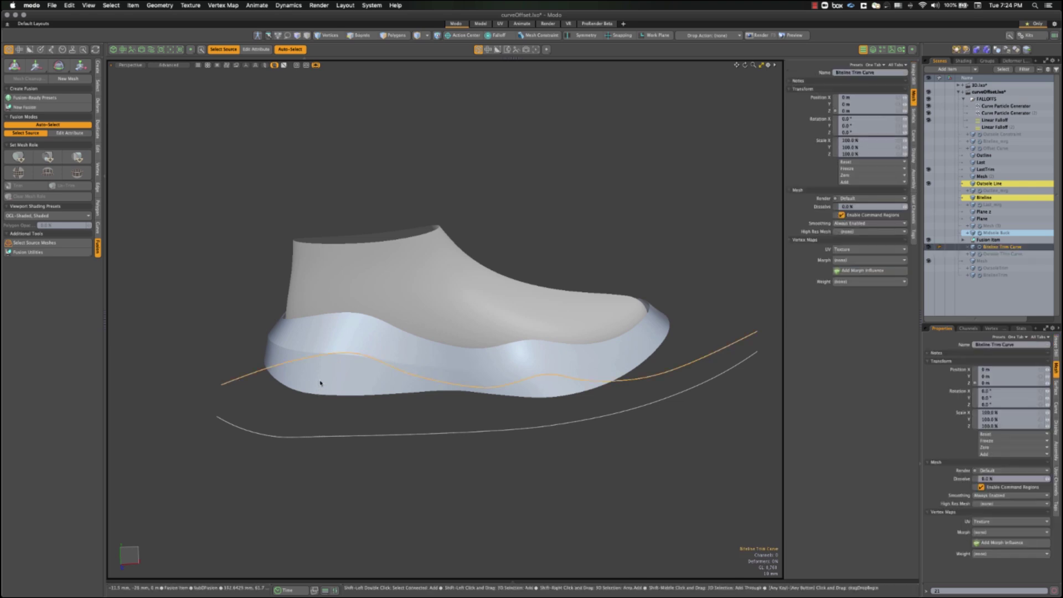
left_click(48, 158)
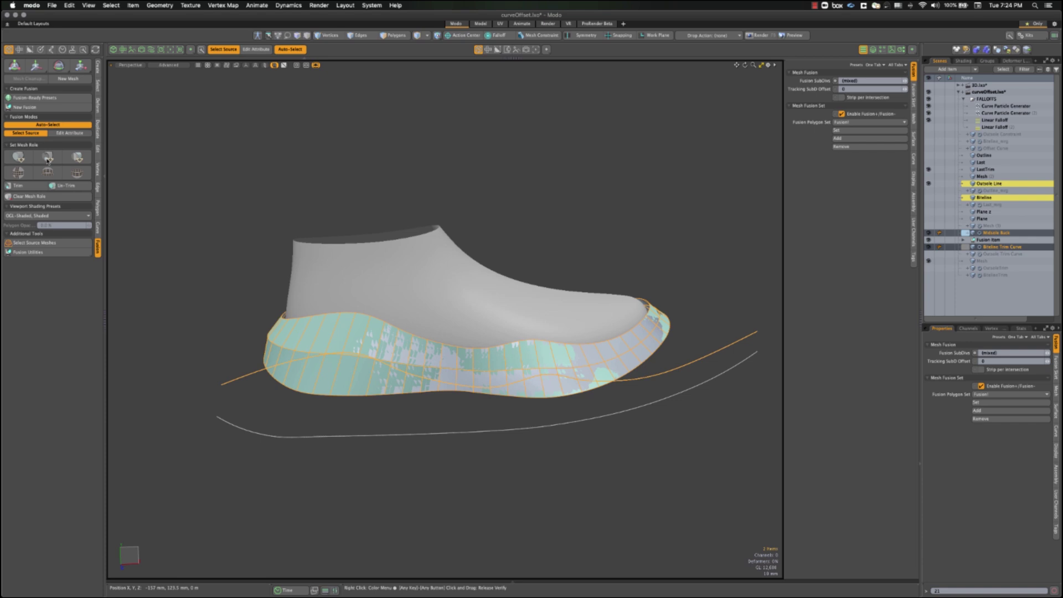
left_click(47, 159)
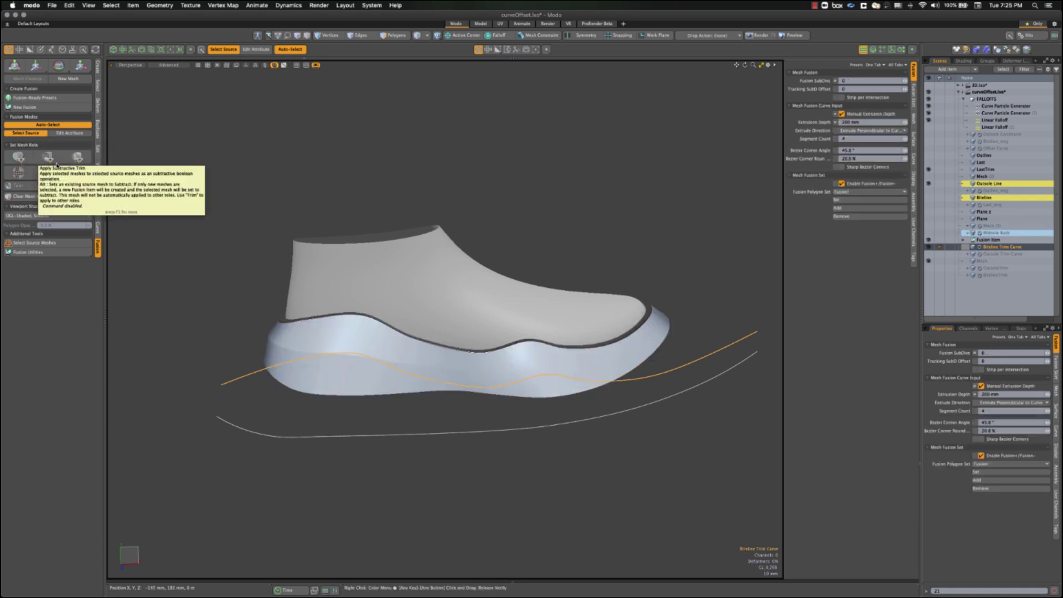
left_click(205, 248)
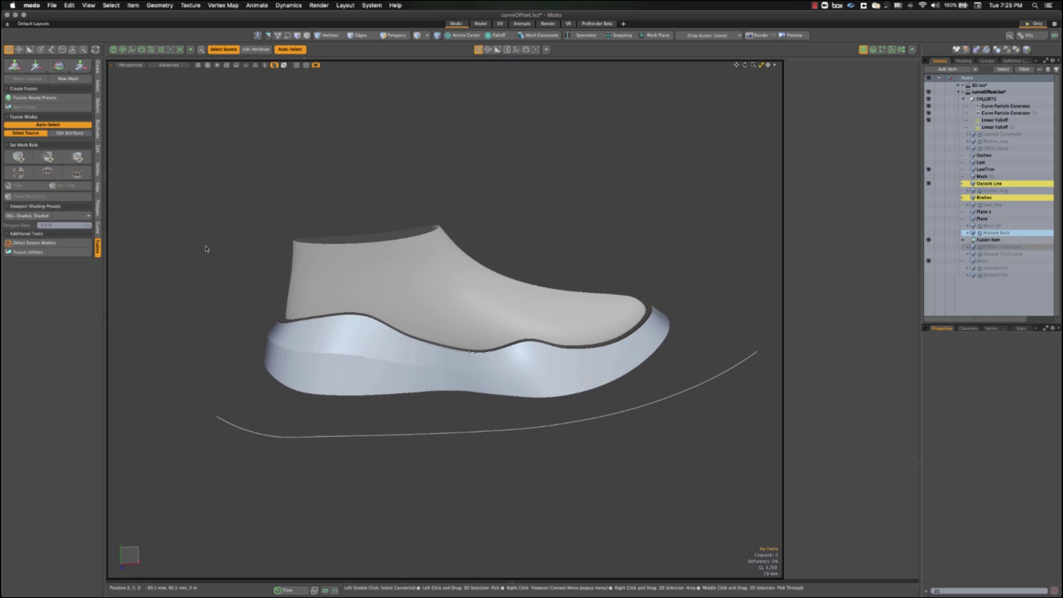
Apply the lower Outsole Line curve to Midsole Bulk as a subtractive trim.
left_click(291, 437)
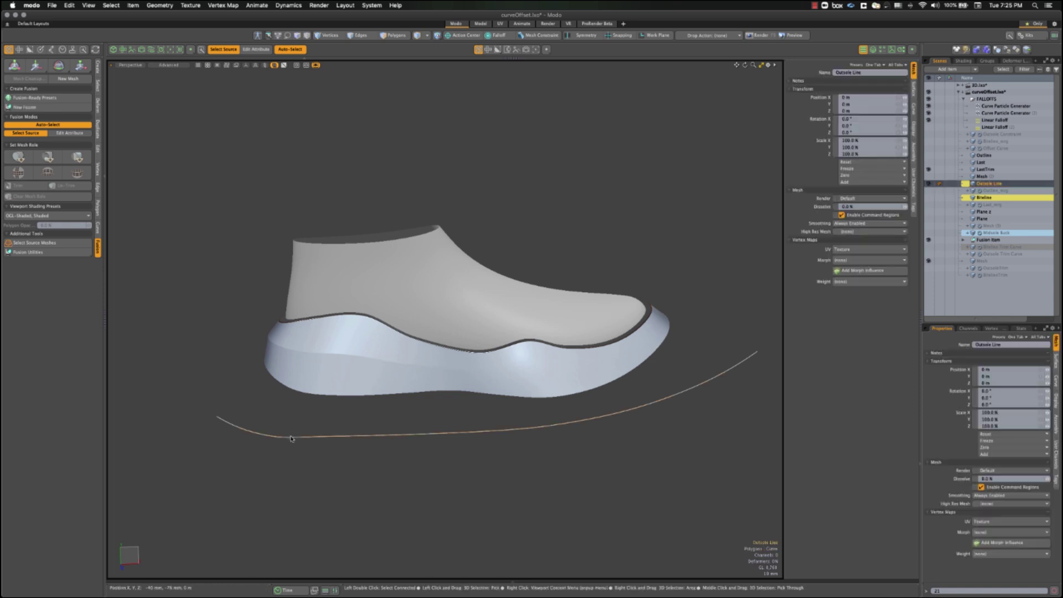
left_click(340, 373, "shift")
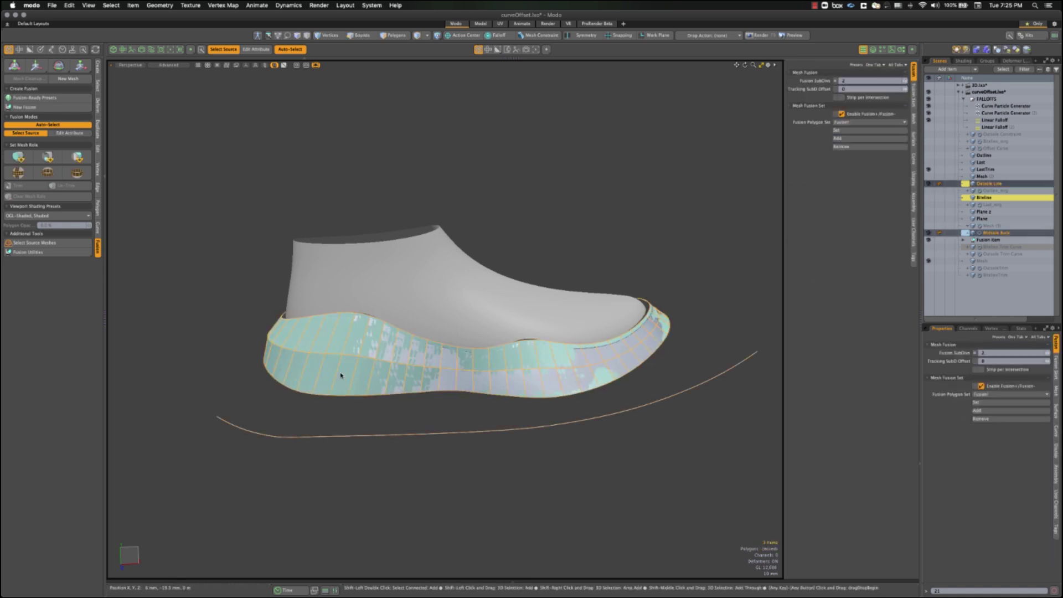
left_click(49, 159)
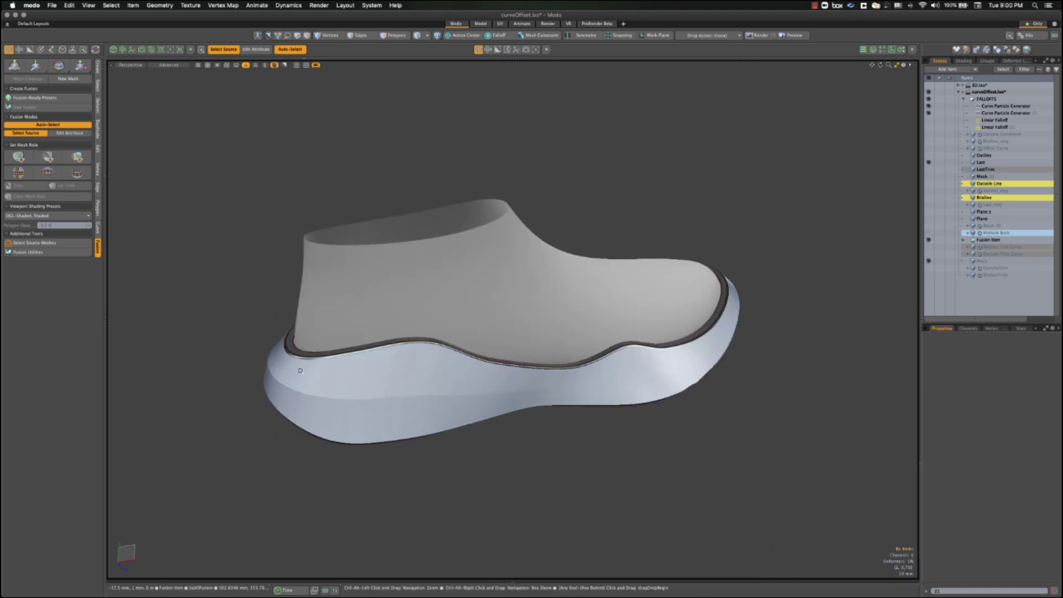
Examine the trimmed midsole edges up close and reveal the hidden Midsole Bulk and Biteline Trim Curve source meshes by selecting them.
scroll(321, 376, "up", 5)
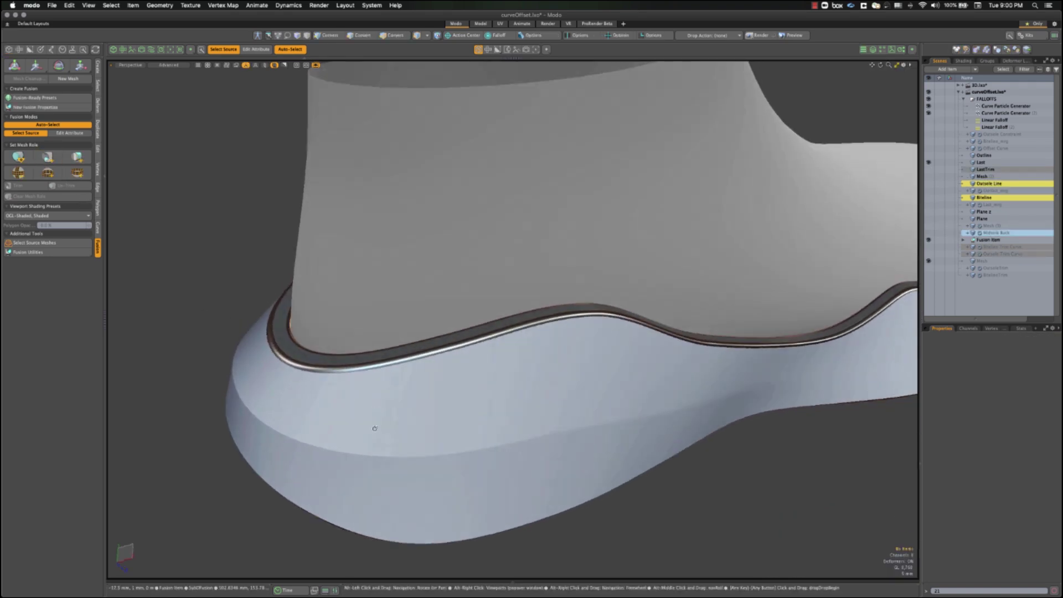
left_click_drag(374, 428, 313, 362, "alt")
scroll(424, 301, "down", 5)
left_click(314, 362)
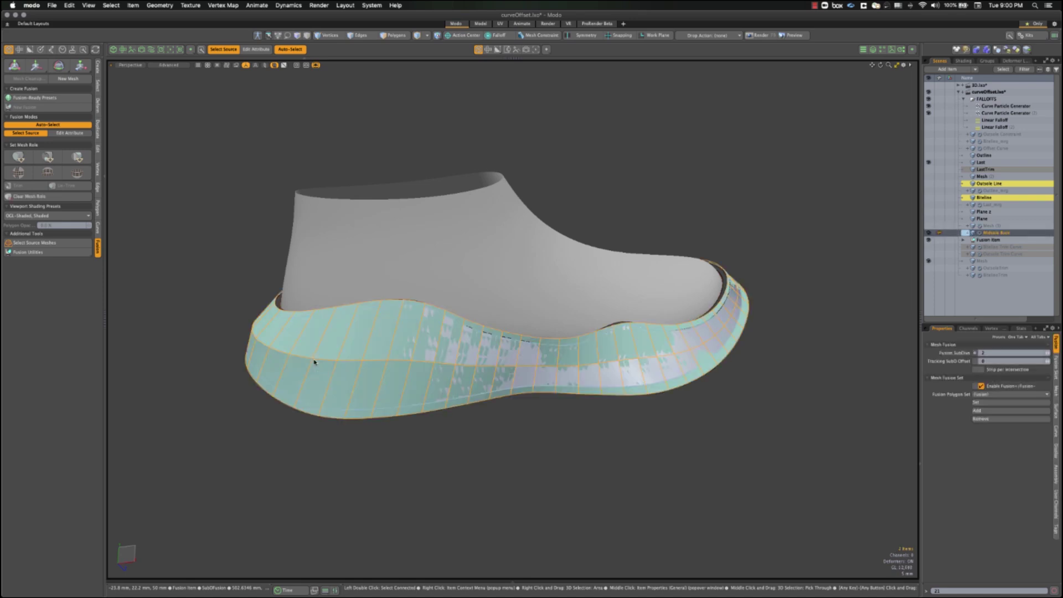
left_click(239, 324)
left_click(279, 313)
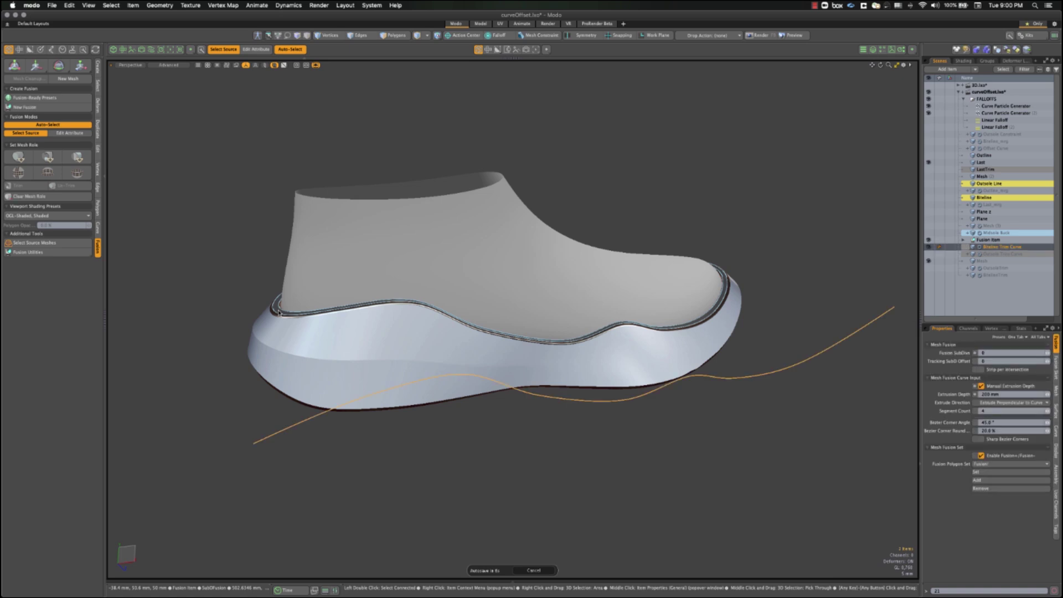
left_click(201, 286)
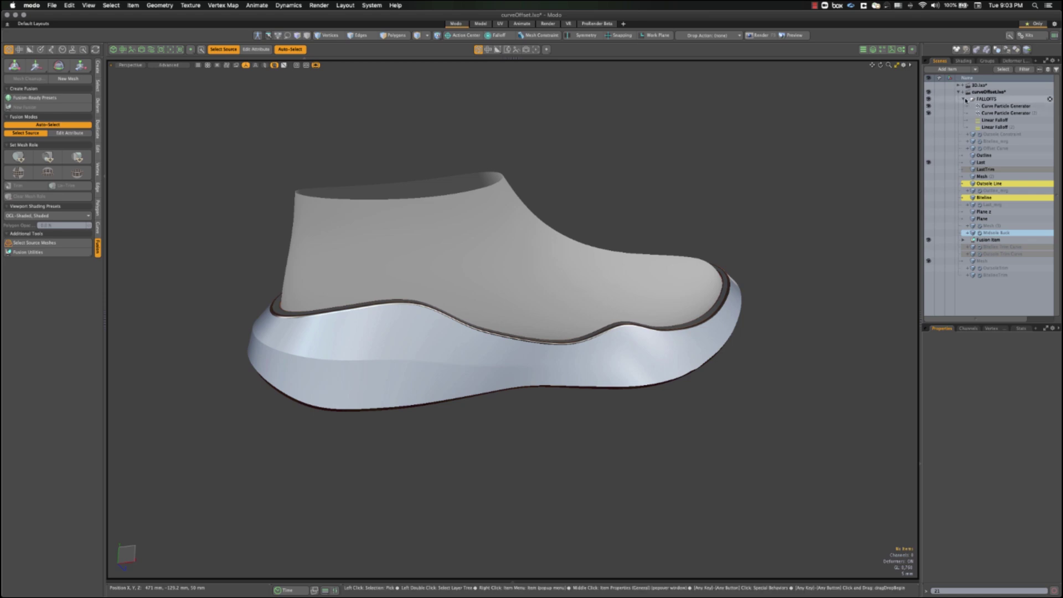
left_click(963, 98)
left_click(963, 212)
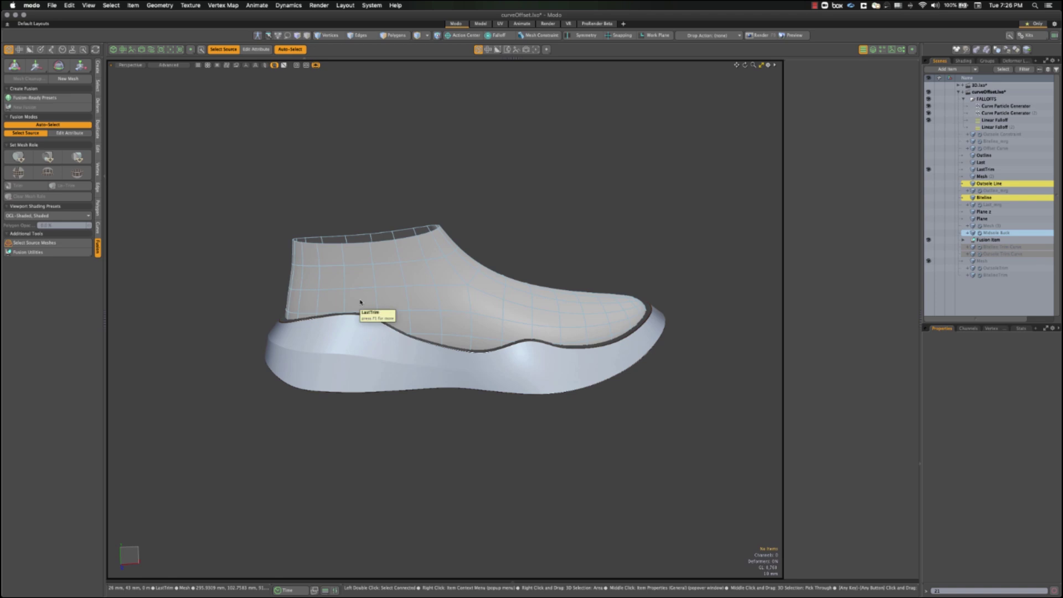
Subtract the LastTrim mesh from Midsole Bulk to hollow out the midsole, and inspect the resulting cavity.
left_click(360, 302)
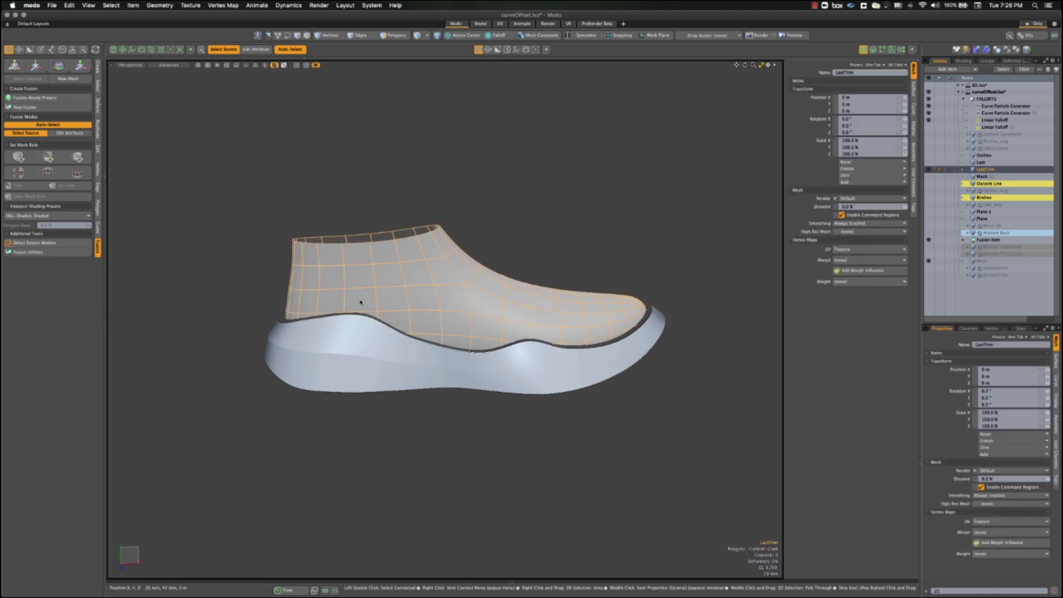
left_click(351, 347)
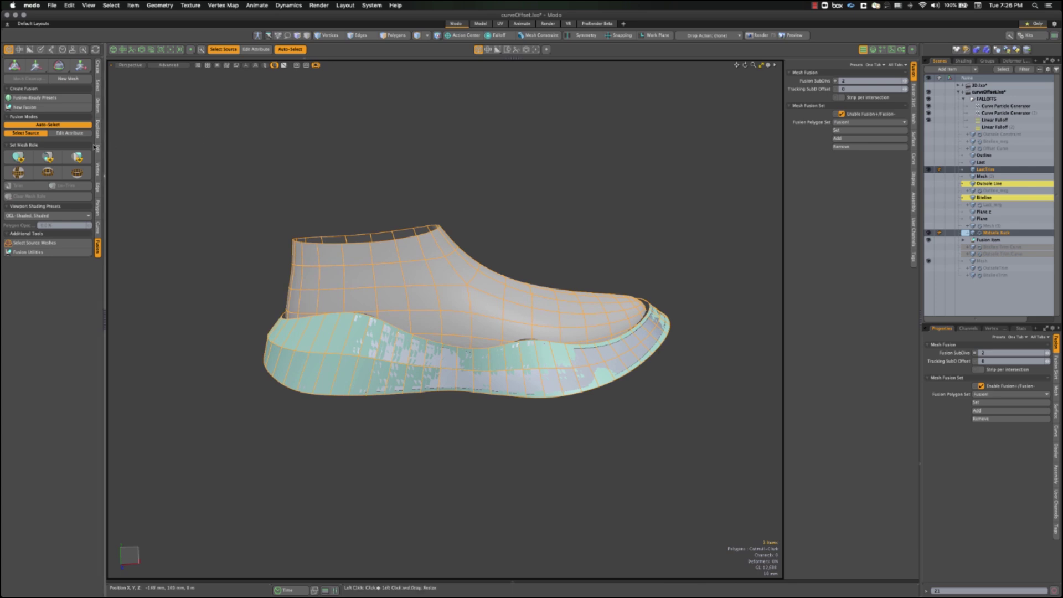
left_click(51, 159)
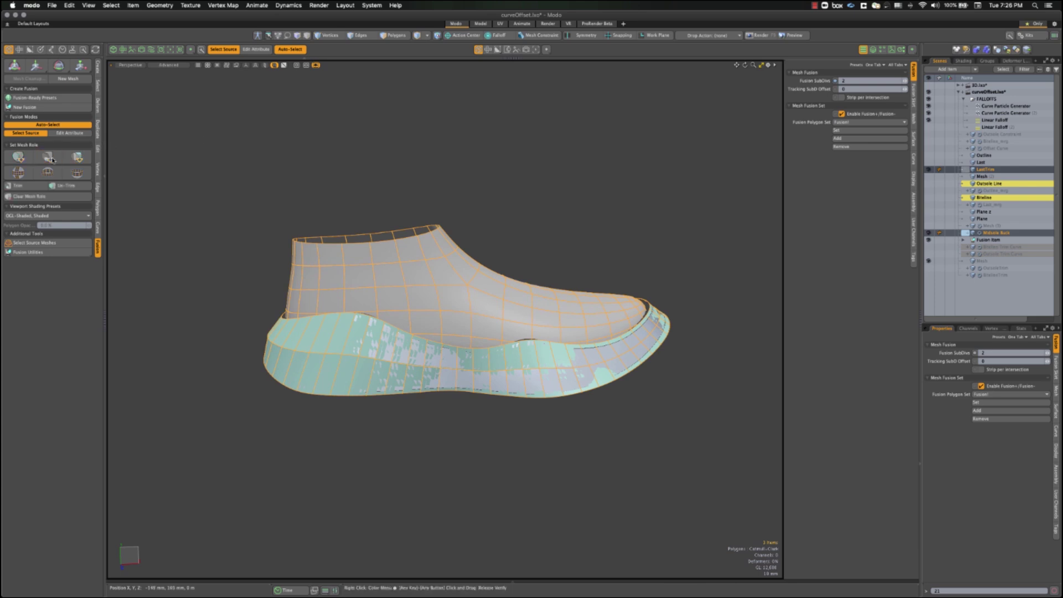
left_click(236, 165)
left_click_drag(236, 164, 471, 418, "alt")
left_click_drag(319, 369, 332, 405, "ctrl+alt")
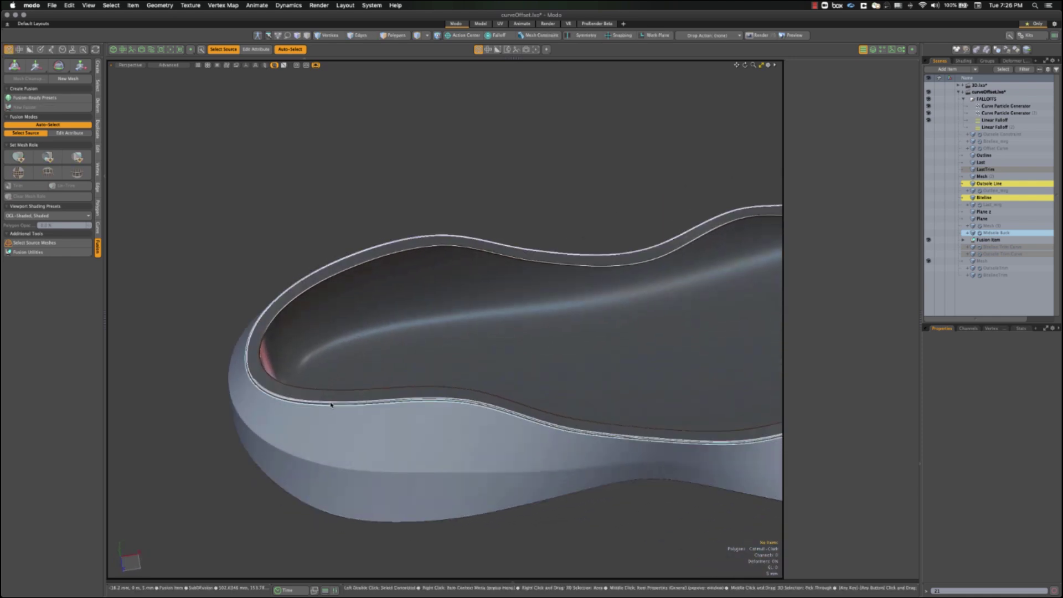
Leave source selection, select the Fusion Item and set its default absolute strip width to 3 mm.
left_click(369, 314)
left_click_drag(164, 337, 215, 331, "alt")
key("h")
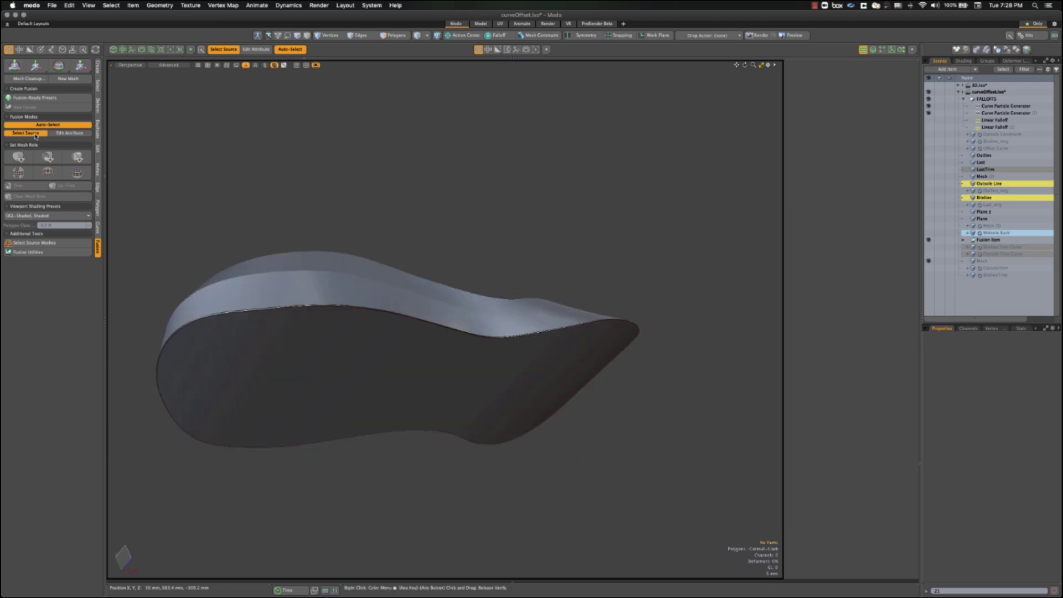
left_click(20, 133)
left_click(269, 278)
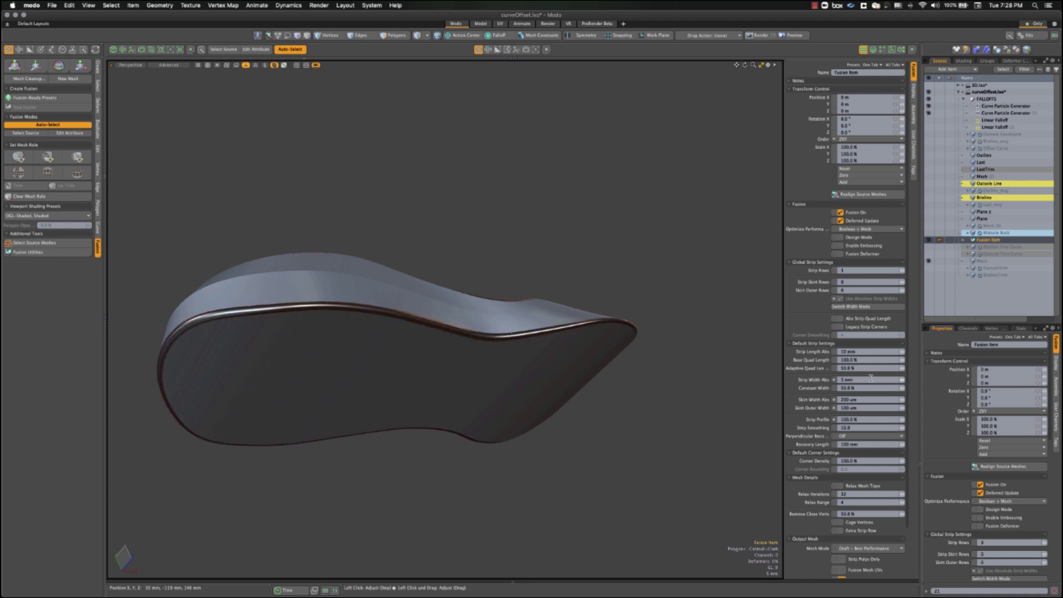
left_click_drag(387, 201, 451, 218, "alt")
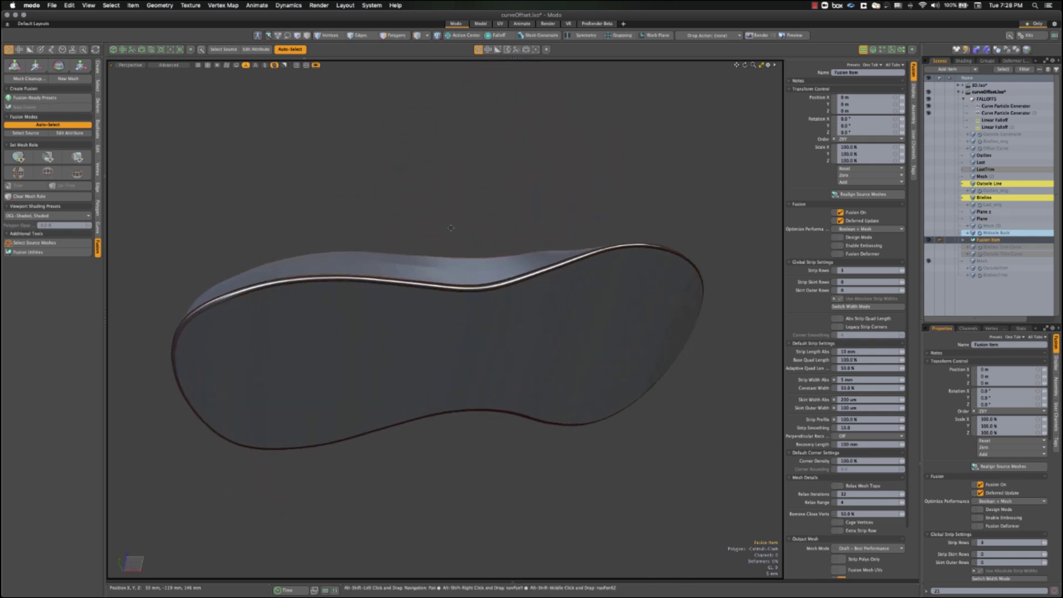
Override the default strip settings for the fusion strip along the outsole edge of the midsole.
left_click(75, 133)
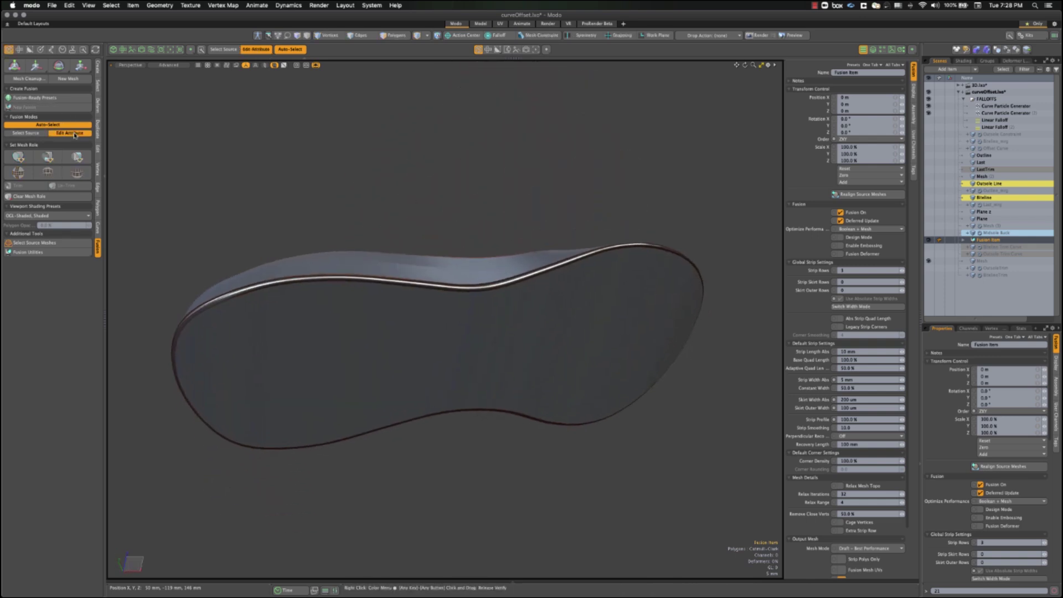
left_click(258, 289)
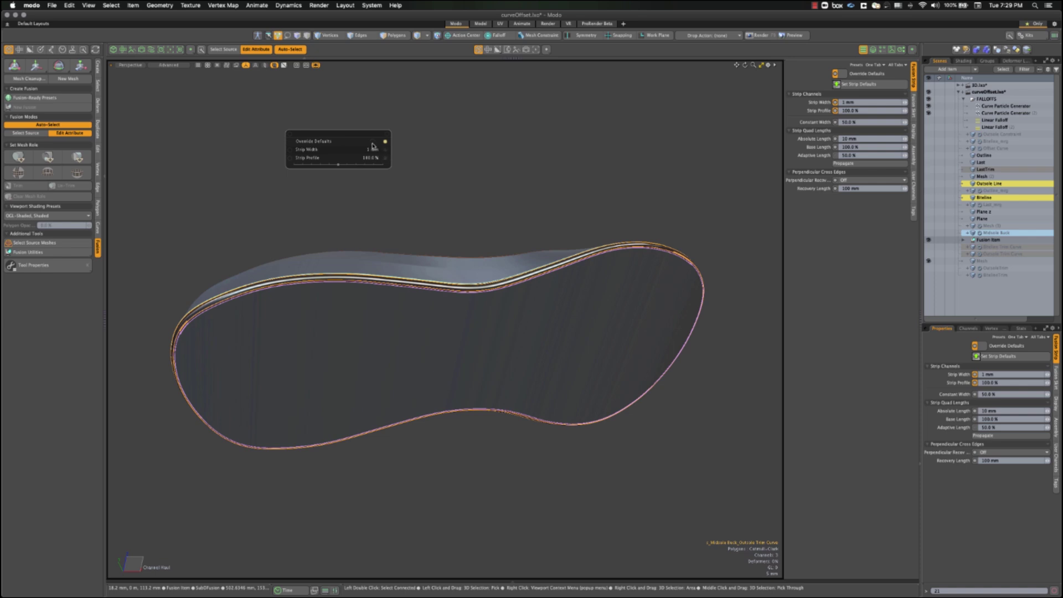
left_click(372, 144)
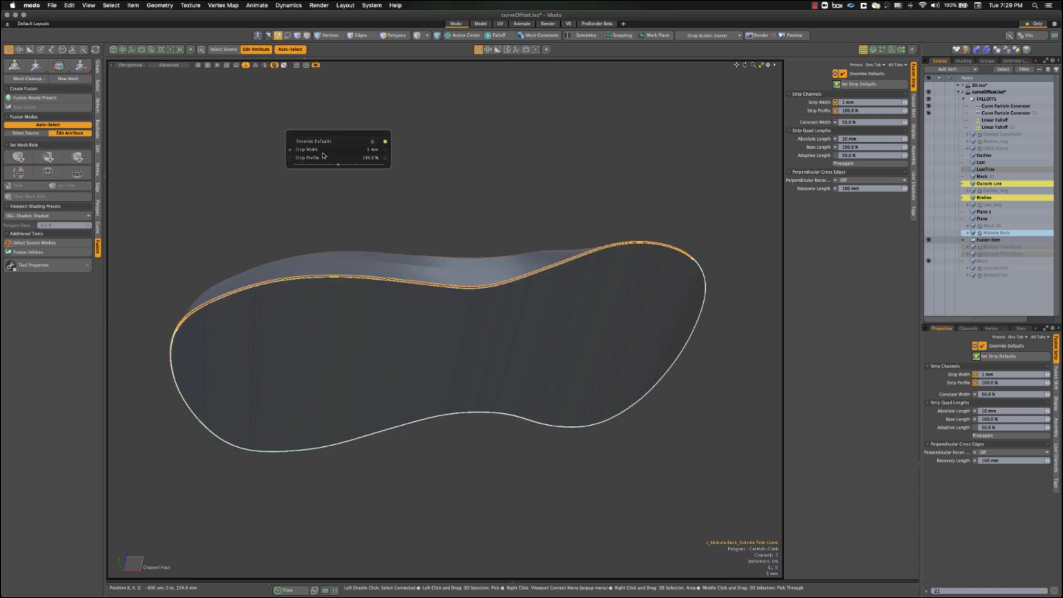
Try different widths for the outsole-edge strip, undo the first one, and set its strip width to 5 mm.
left_click_drag(337, 149, 372, 150)
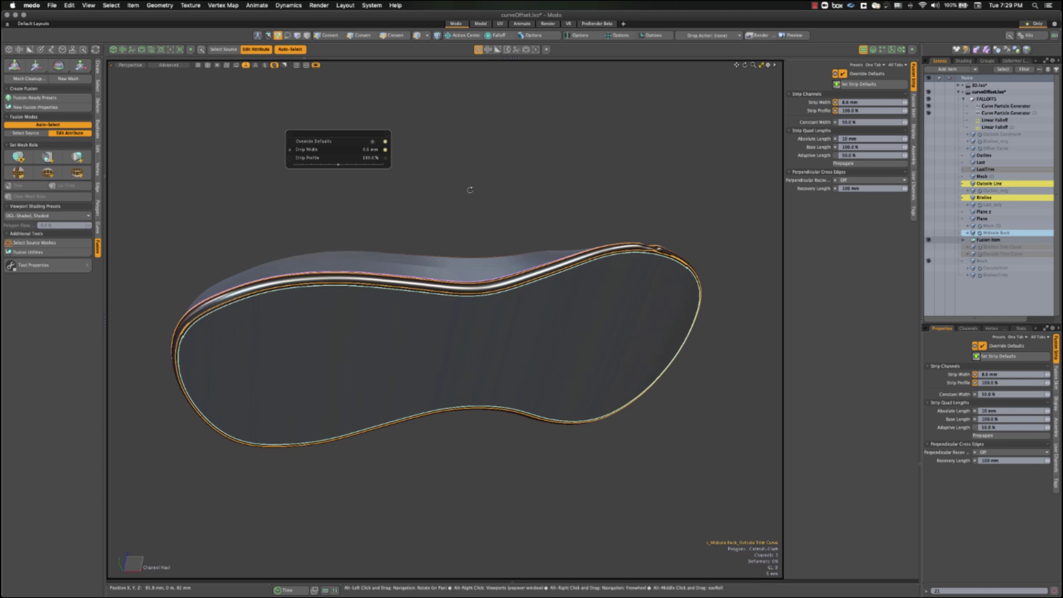
key("super+z")
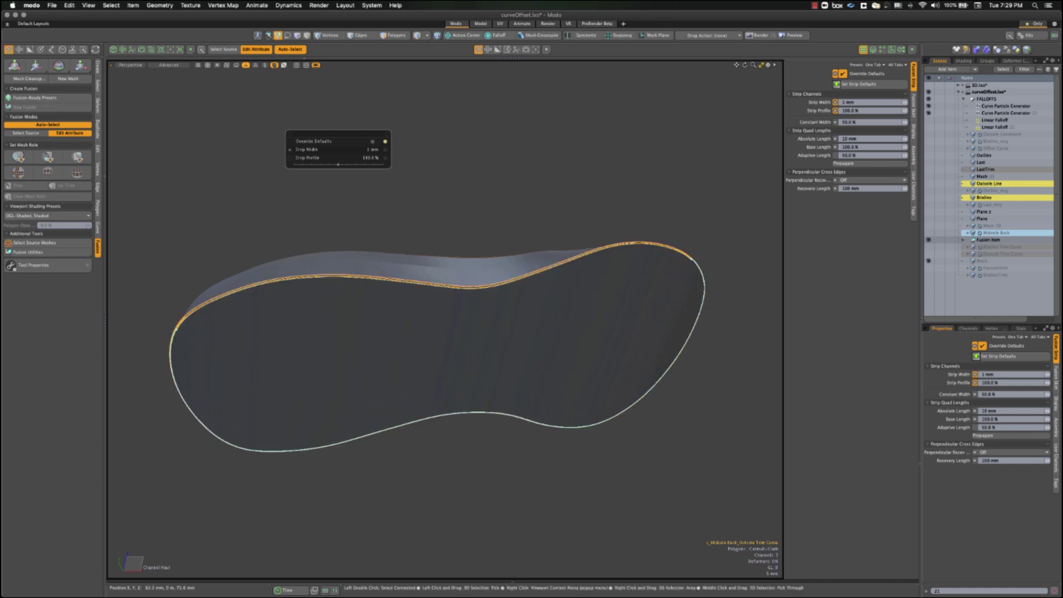
left_click_drag(337, 150, 372, 149)
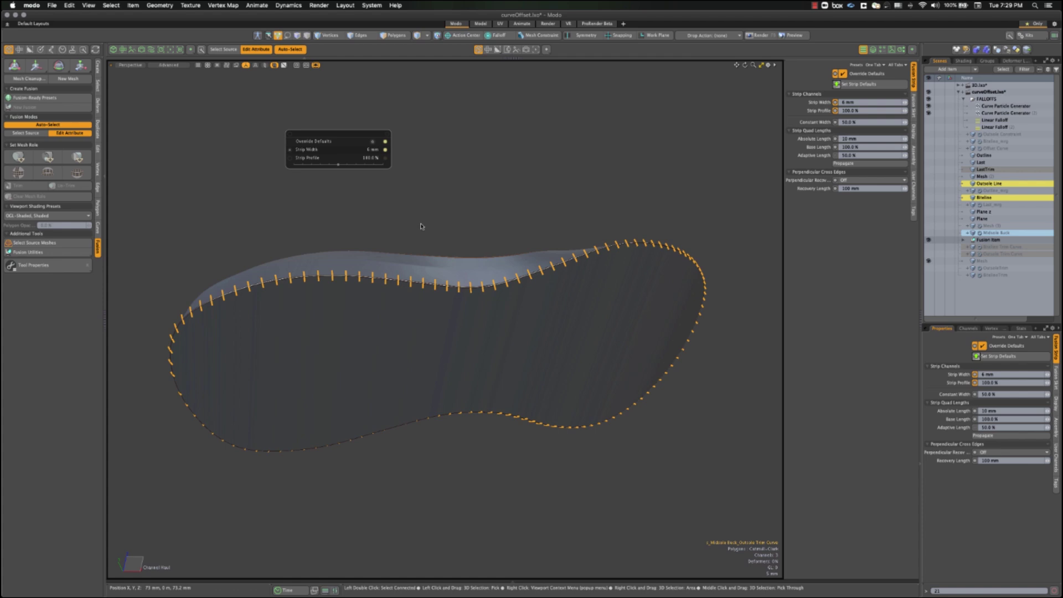
left_click_drag(239, 263, 479, 202, "alt")
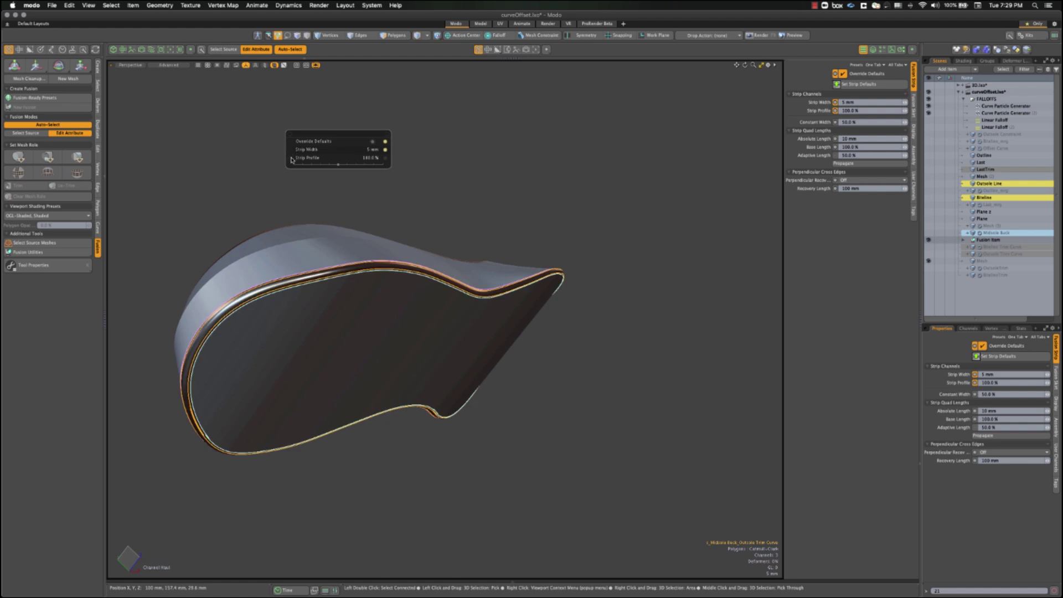
Clear the strip selection and show the Biteline, Outsole Line and Last meshes together with the fusion midsole.
left_click_drag(497, 202, 492, 201)
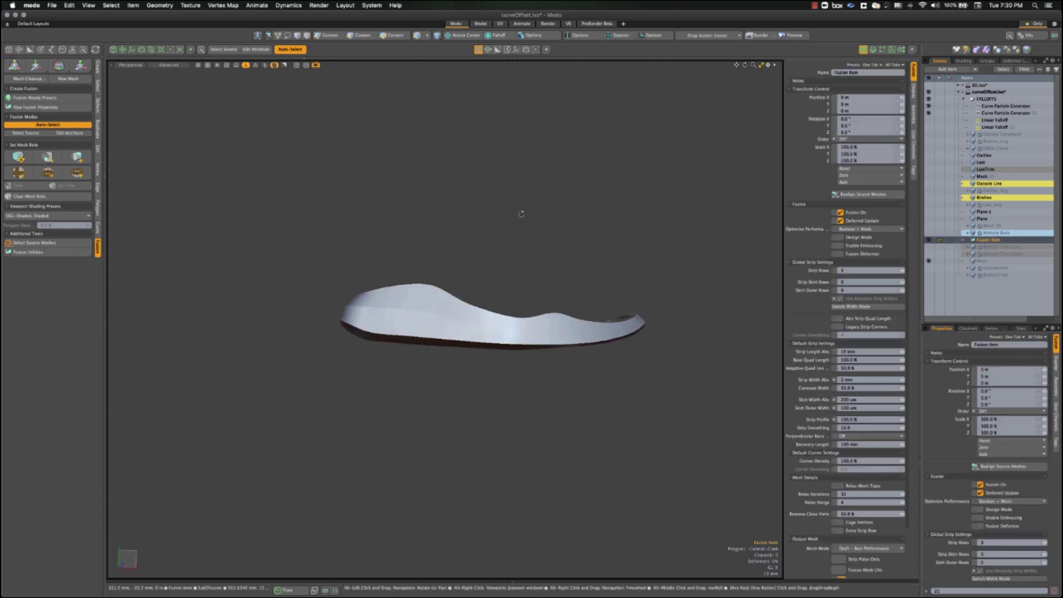
left_click_drag(522, 293, 521, 397, "alt")
left_click(521, 399)
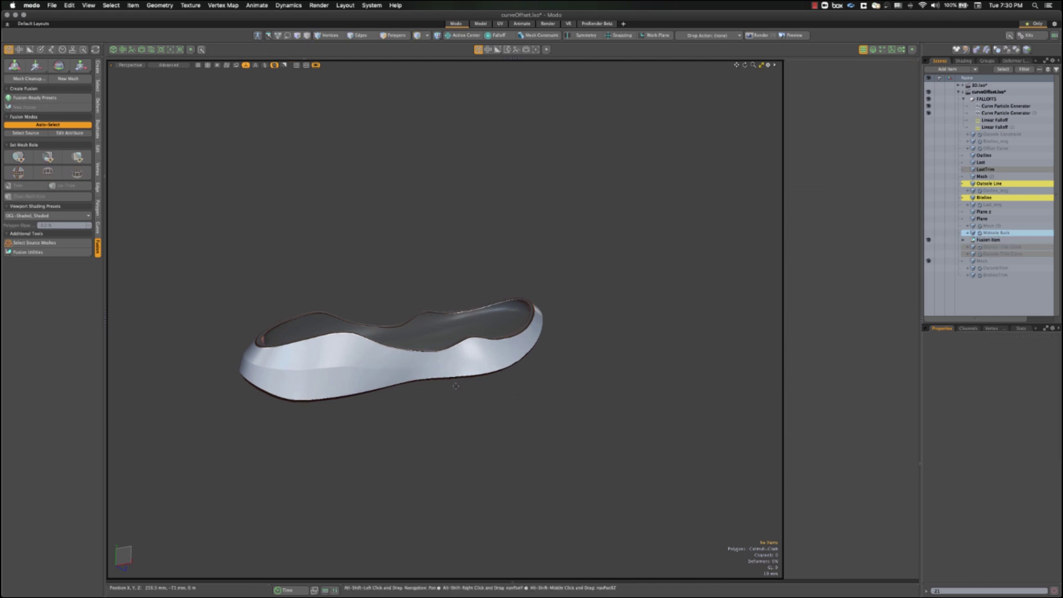
left_click(929, 198)
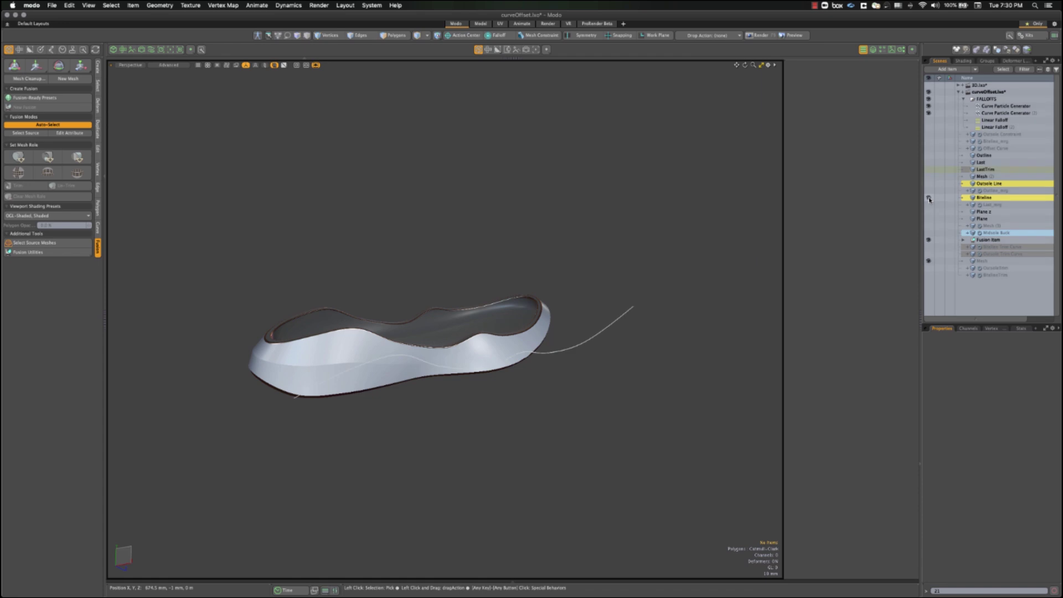
left_click(928, 184)
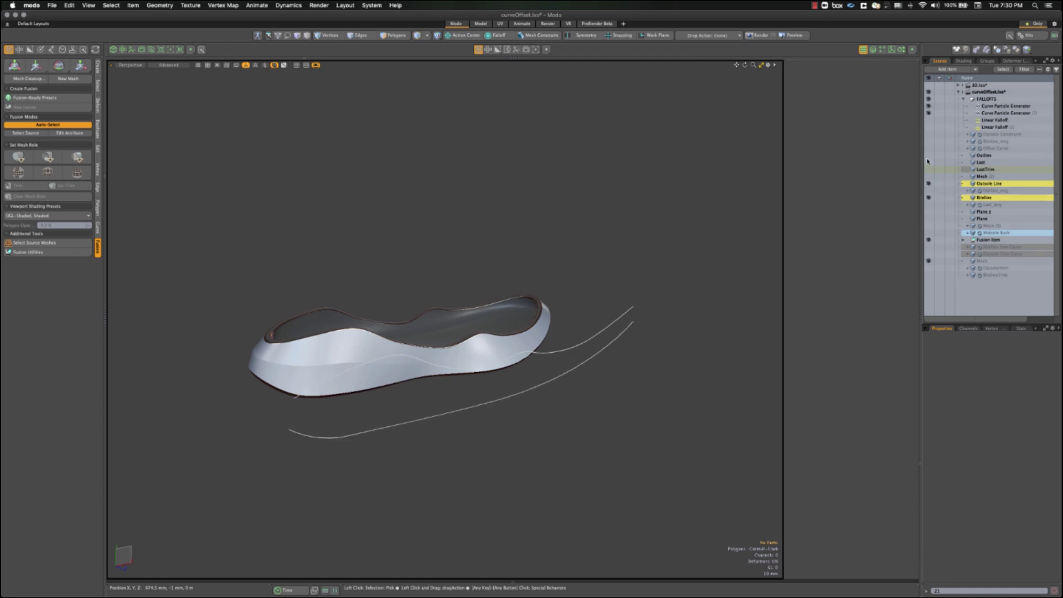
left_click(928, 162)
left_click_drag(428, 397, 360, 385, "alt")
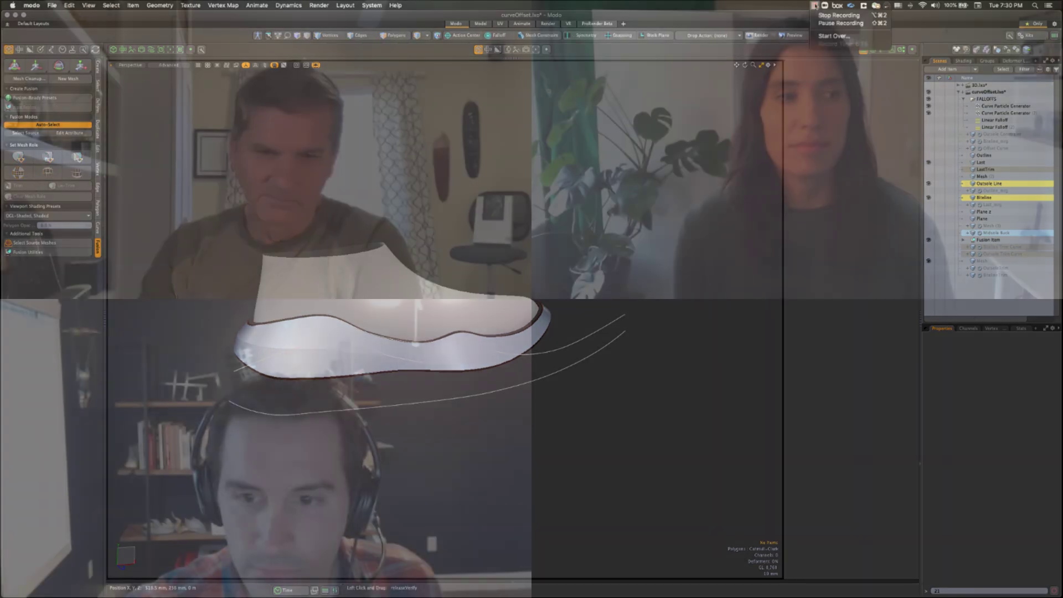
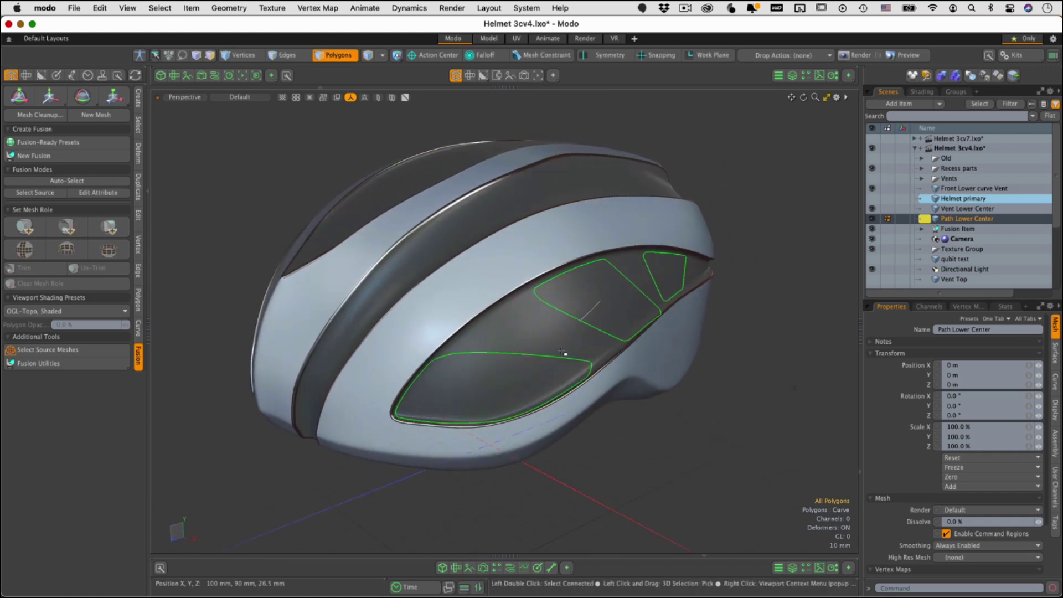
Select the Front Lower curve Vent and Helmet primary meshes and subtract the vent curve from the helmet fusion.
left_click_drag(590, 463, 592, 530, "ctrl+alt")
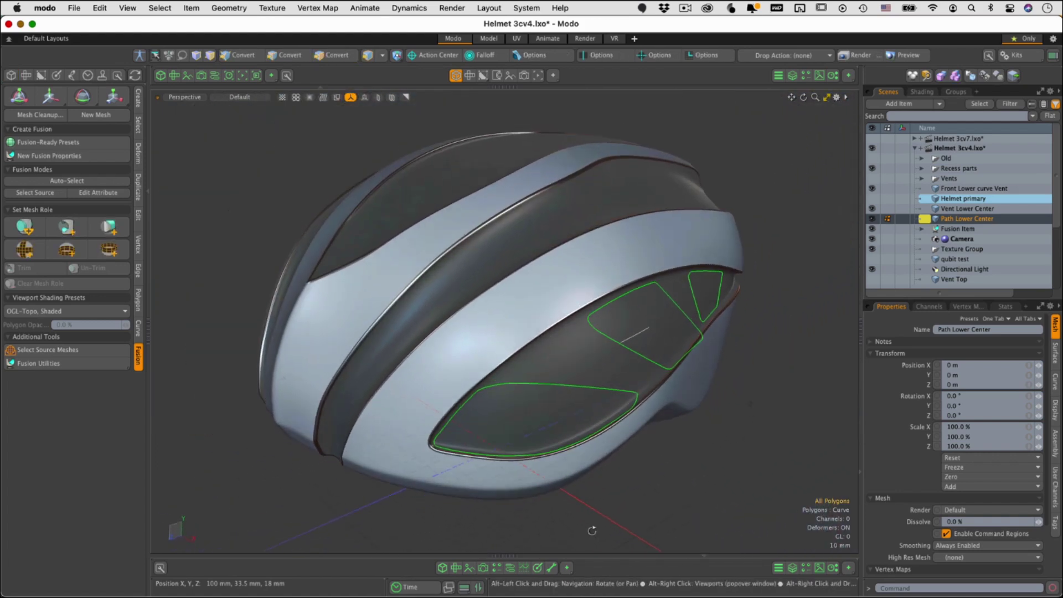
key("3")
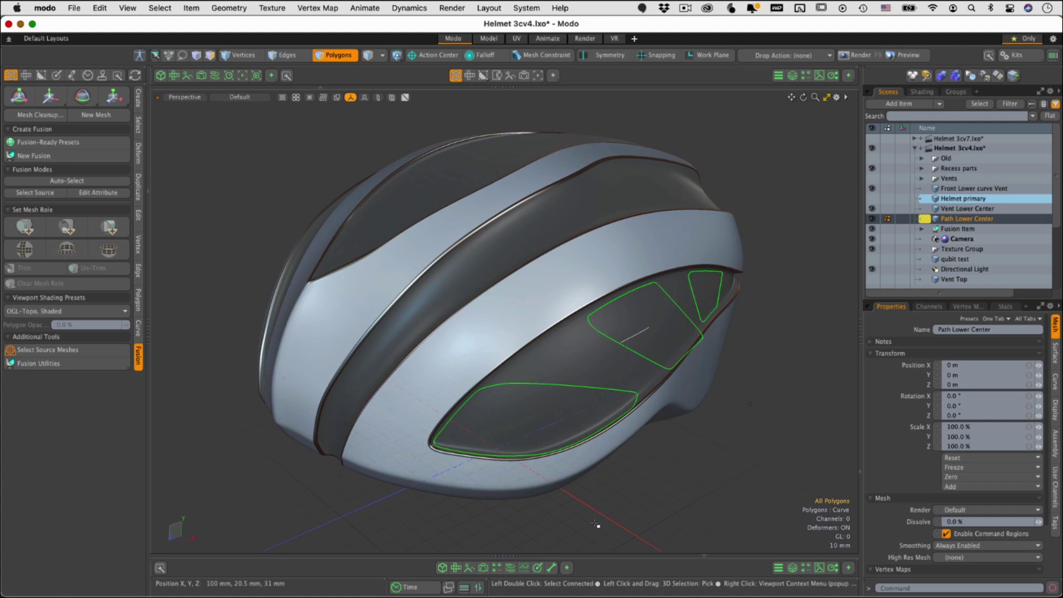
left_click_drag(602, 469, 529, 343, "ctrl+alt")
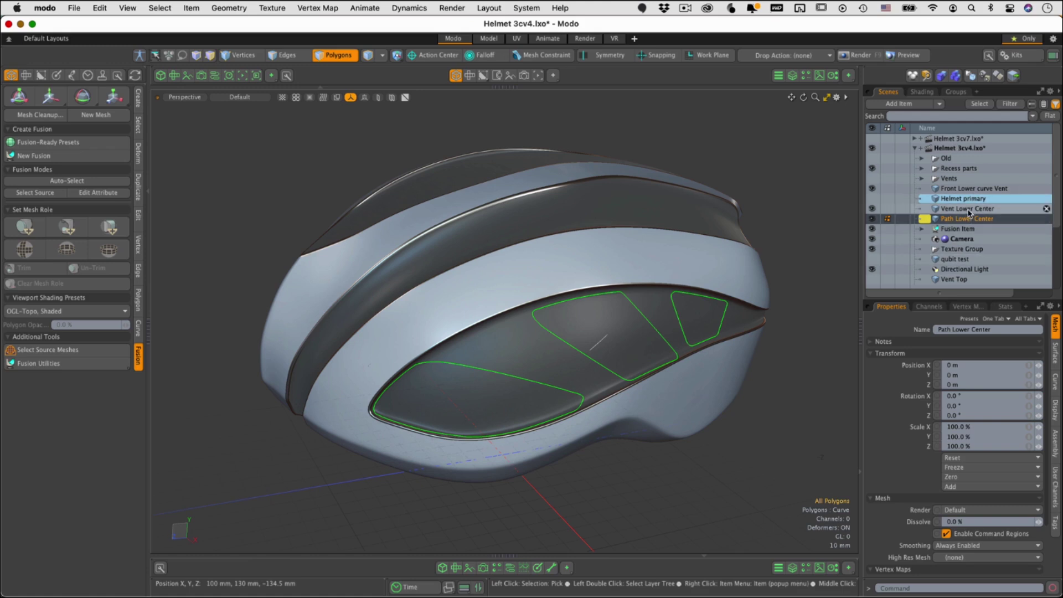
left_click(964, 190)
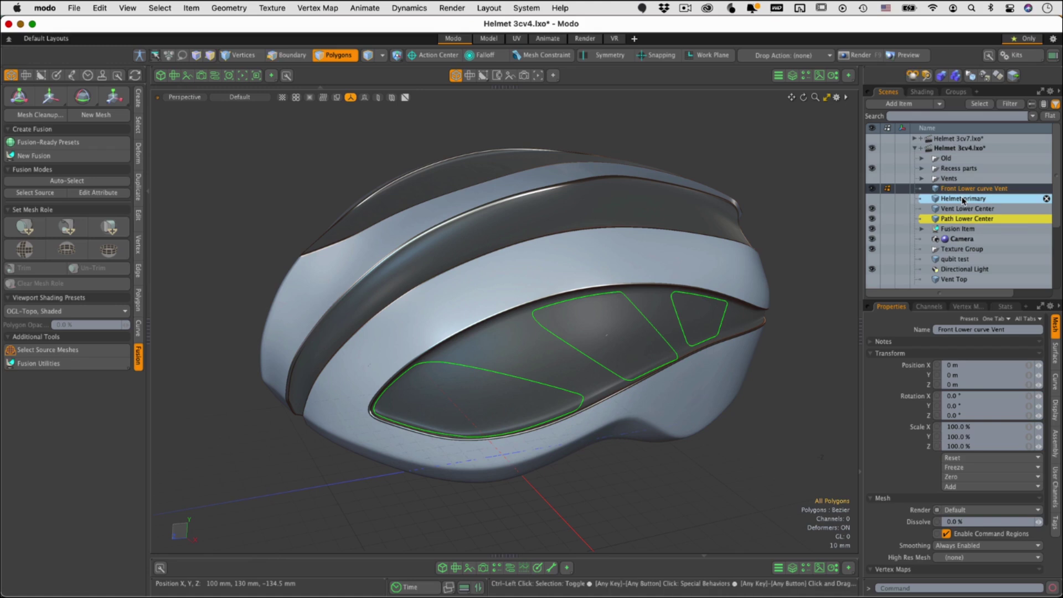
left_click(966, 199, "ctrl")
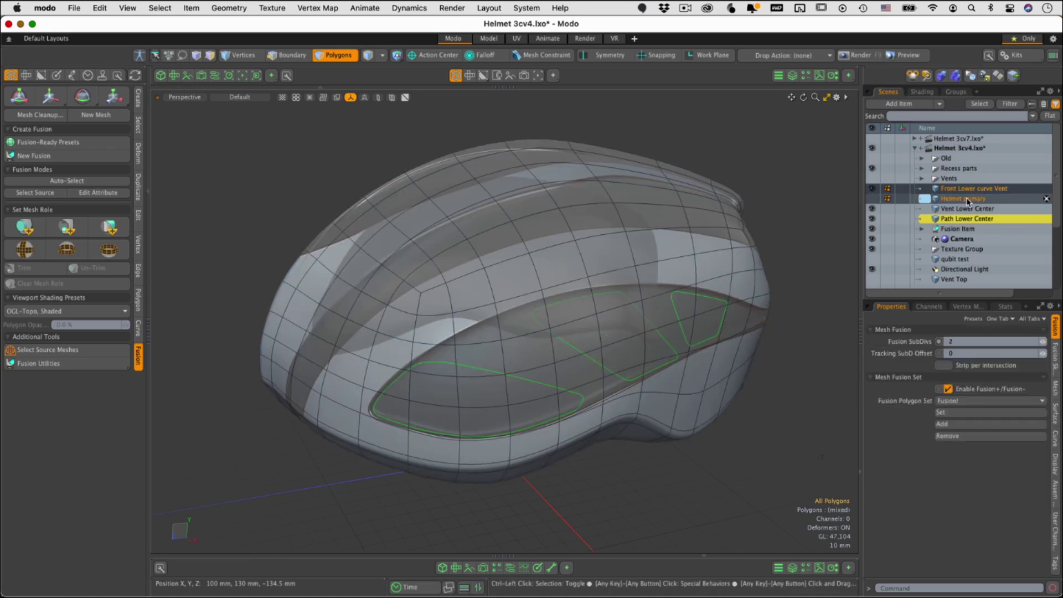
left_click(67, 228)
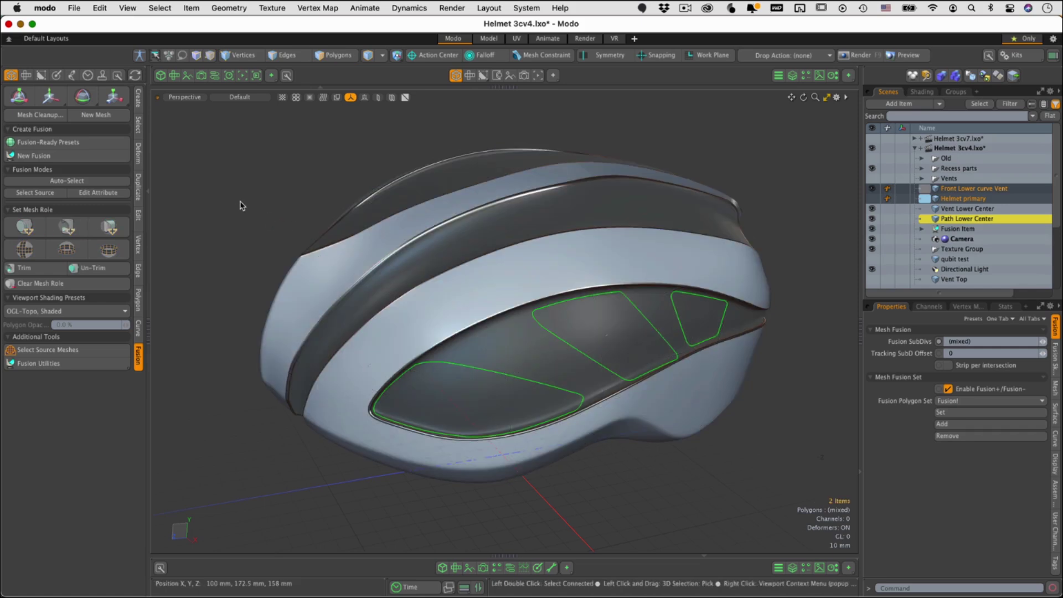
Set the Front Lower curve Vent to Extrude Along Surface Normal and enable its Manual Extrusion Depth.
left_click_drag(486, 380, 576, 445, "alt")
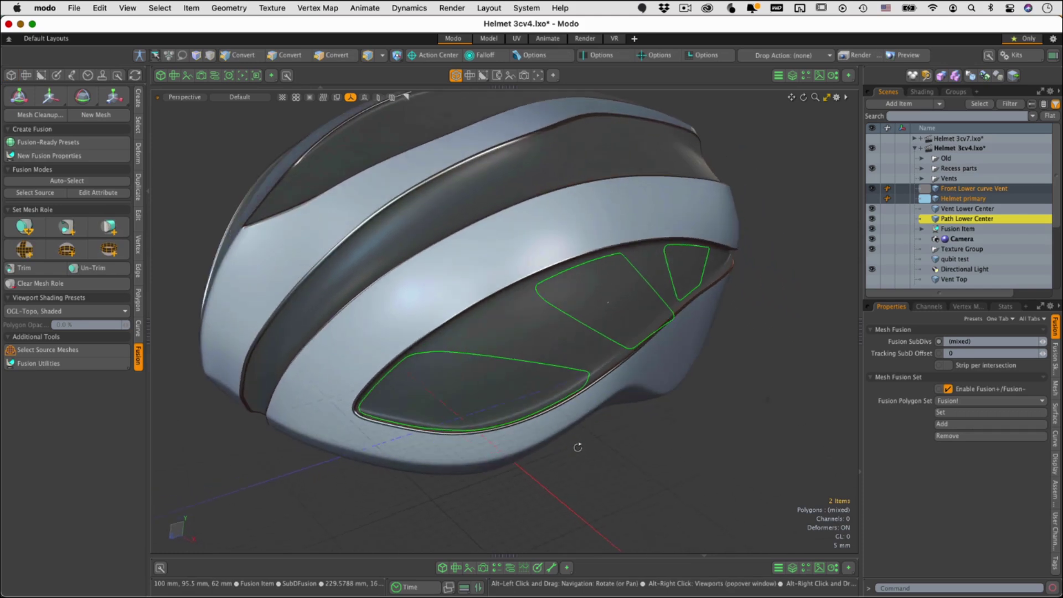
left_click(960, 190)
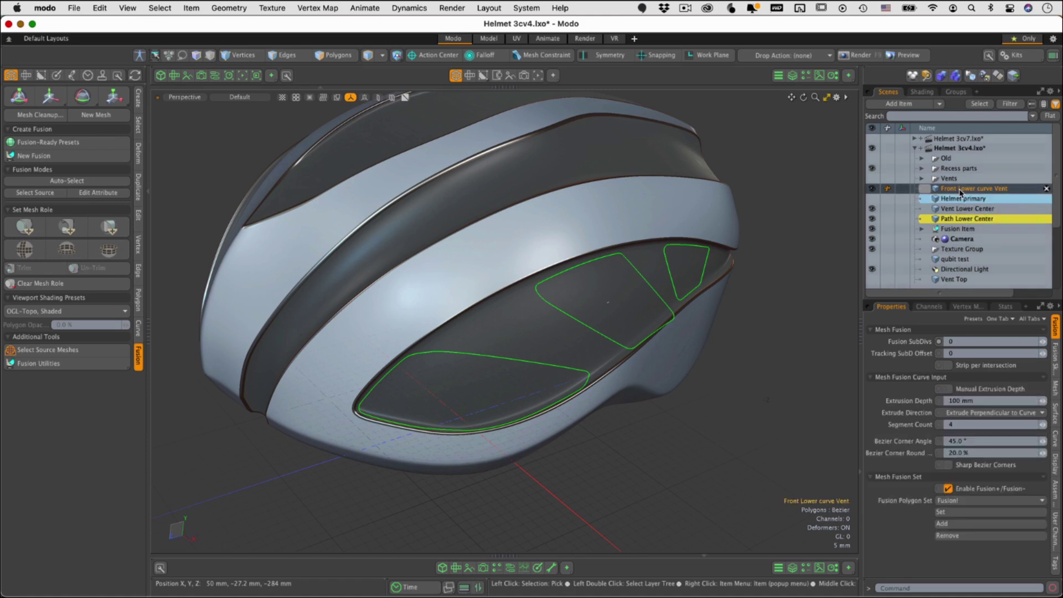
left_click(964, 415)
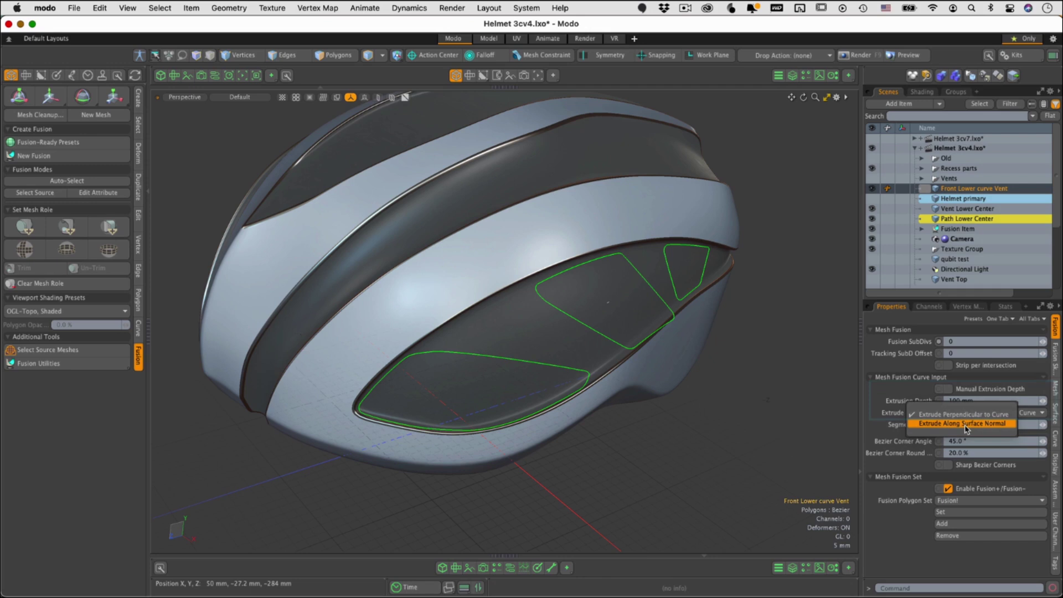
left_click(965, 423)
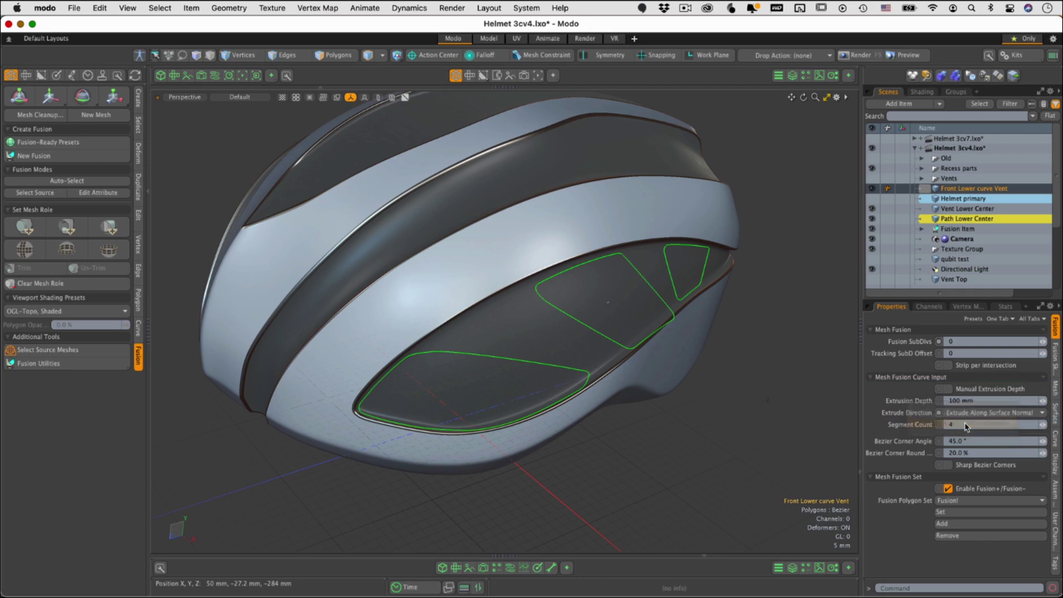
left_click(948, 389)
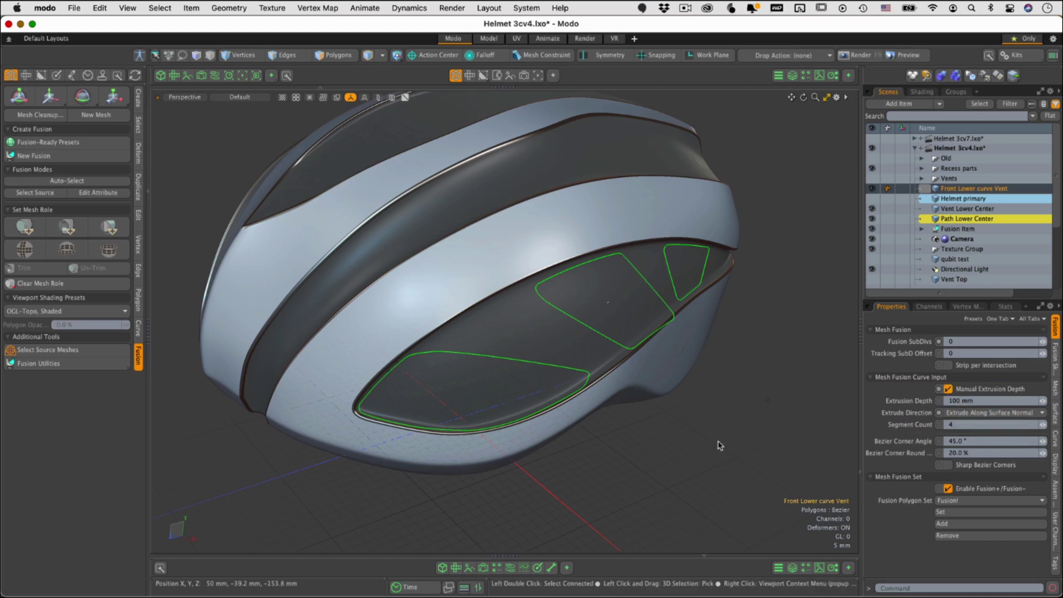
Examine the cut walls and edge strip of the helmet's front lower vent opening from several angles.
left_click_drag(591, 438, 636, 363, "alt")
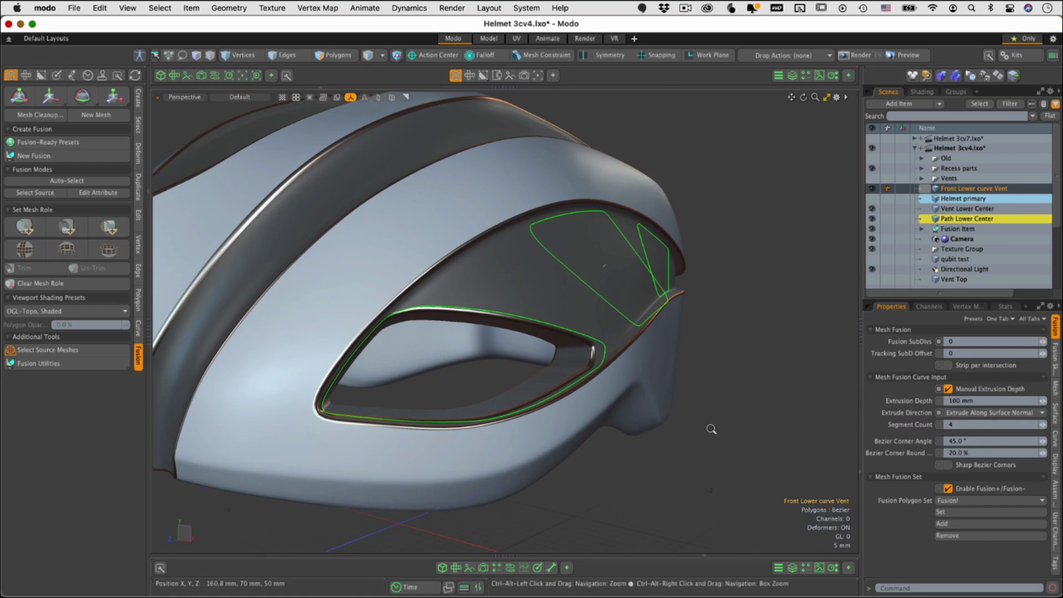
scroll(707, 429, "down", 2)
left_click_drag(682, 446, 503, 311, "alt")
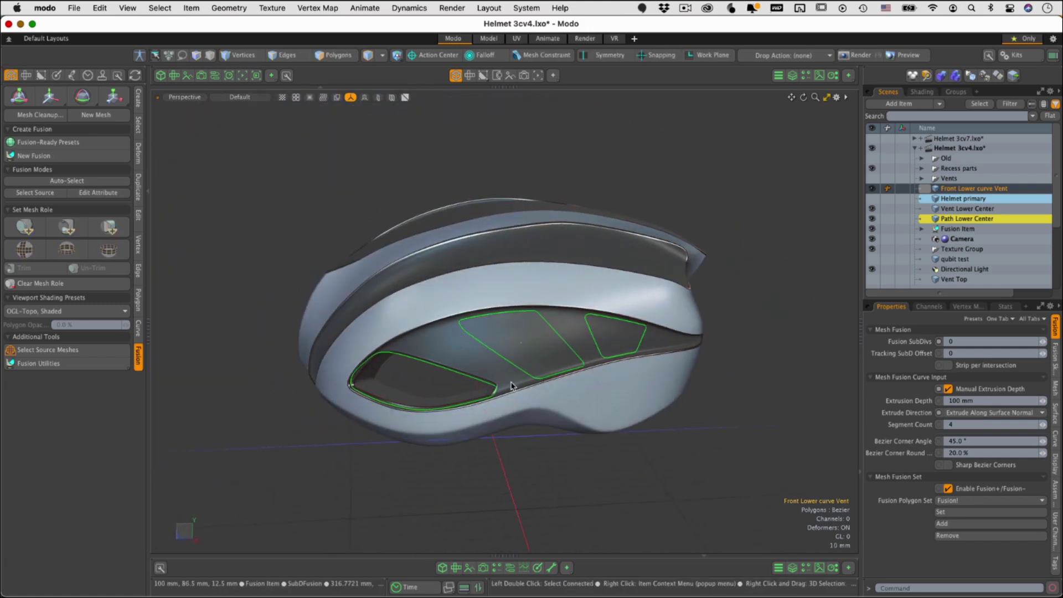
scroll(593, 407, "up", 4)
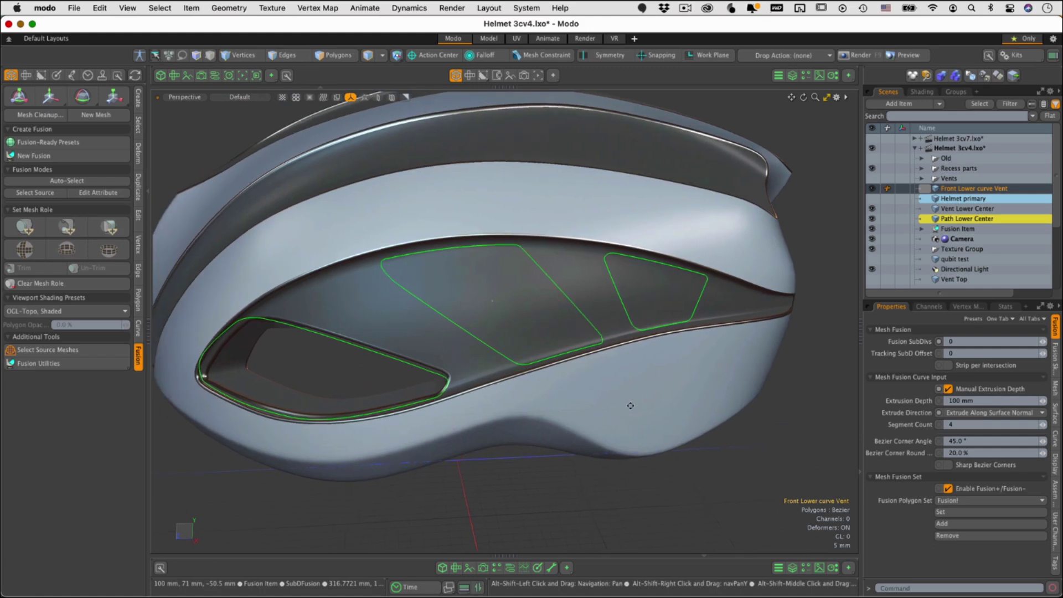
left_click_drag(584, 412, 470, 363, "alt")
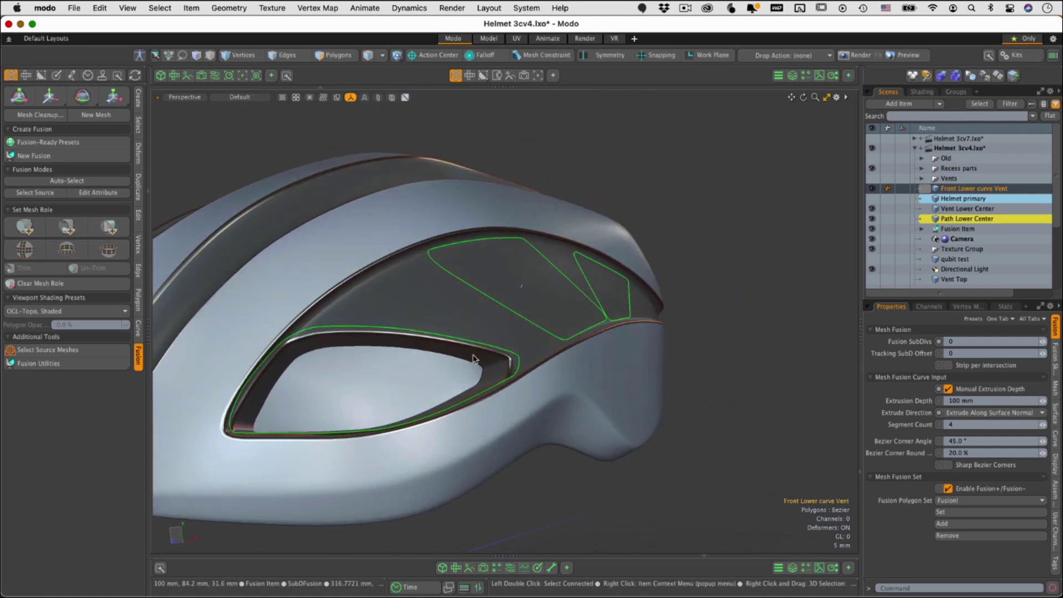
mouse_move(459, 368)
left_mouse_down("ctrl+alt")
mouse_move(505, 351)
mouse_move(477, 361)
mouse_move(556, 254)
mouse_move(450, 356)
left_mouse_up("ctrl+alt")
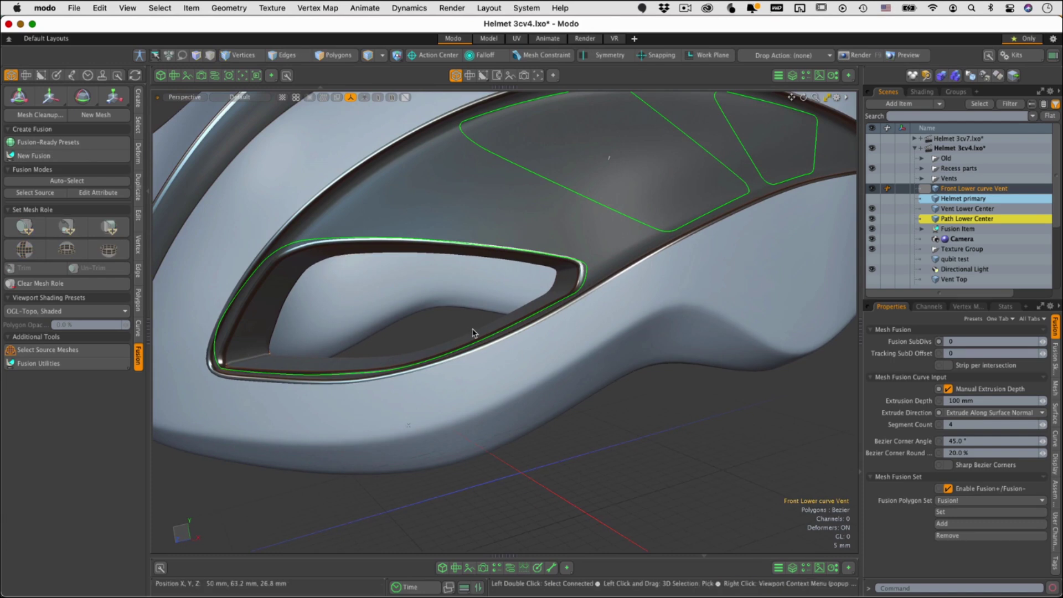
scroll(472, 333, "down", 3)
left_click_drag(472, 332, 459, 378, "alt")
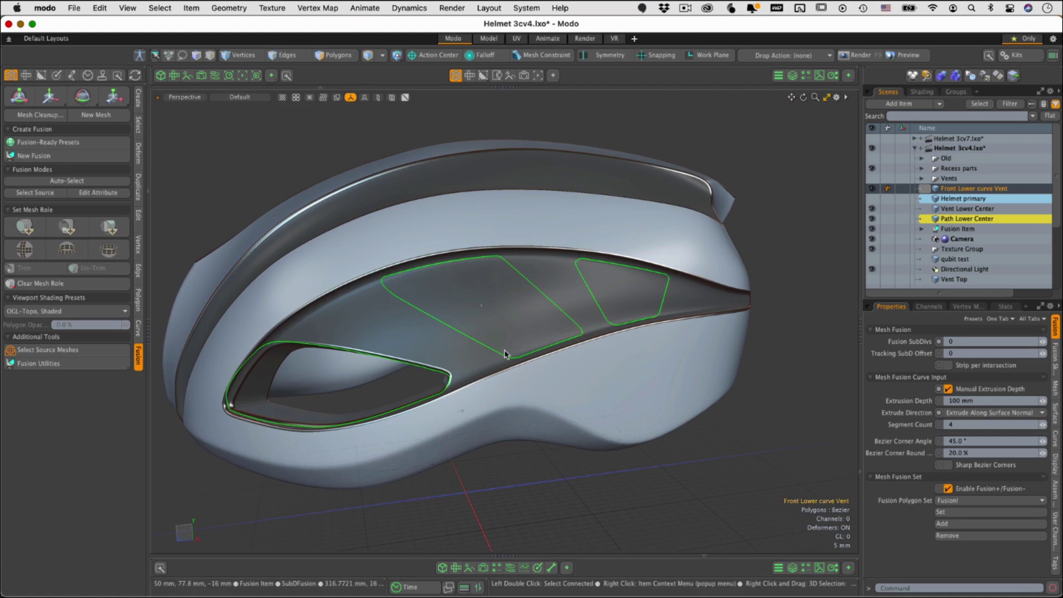
Add a Curve Sweep mesh operation to Vent Lower Center and expand its inputs in the operation stack.
mouse_move(531, 275)
left_mouse_down("alt")
mouse_move(548, 361)
mouse_move(565, 306)
mouse_move(530, 287)
left_mouse_up("alt")
scroll(557, 337, "up", 5)
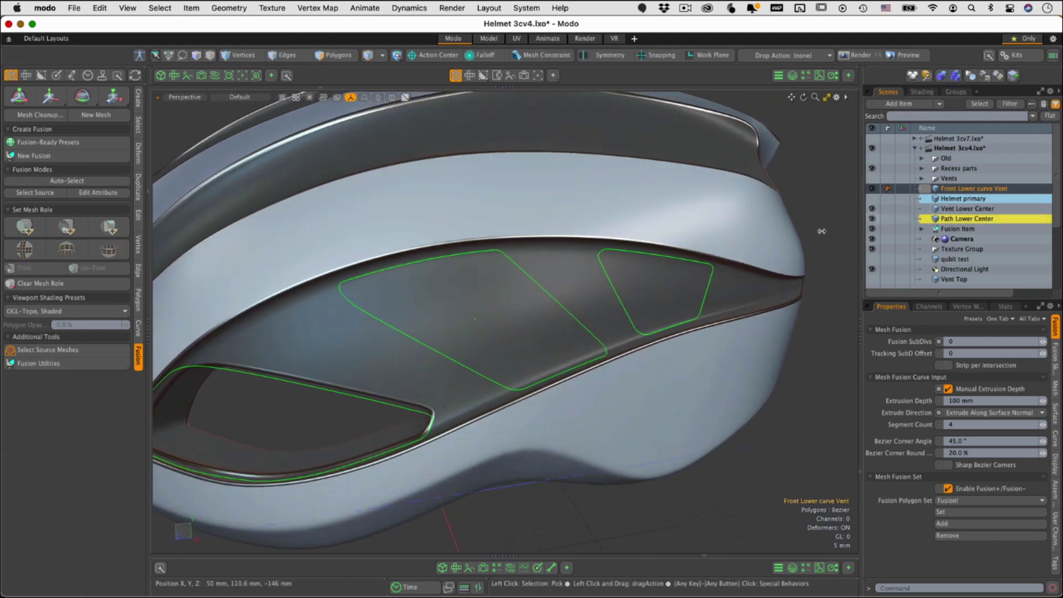
left_click(947, 210)
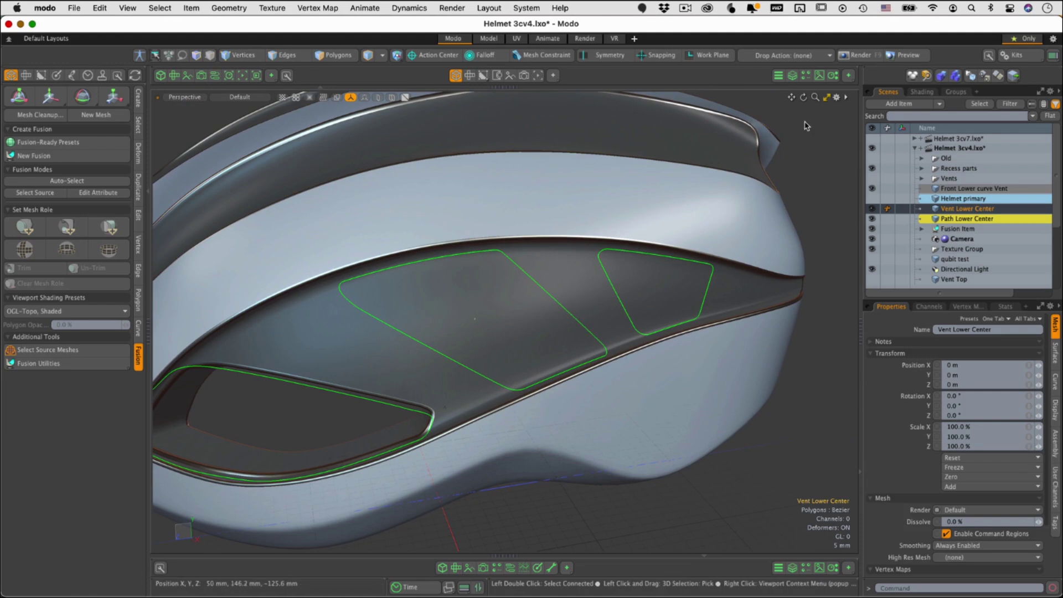
left_click(793, 77)
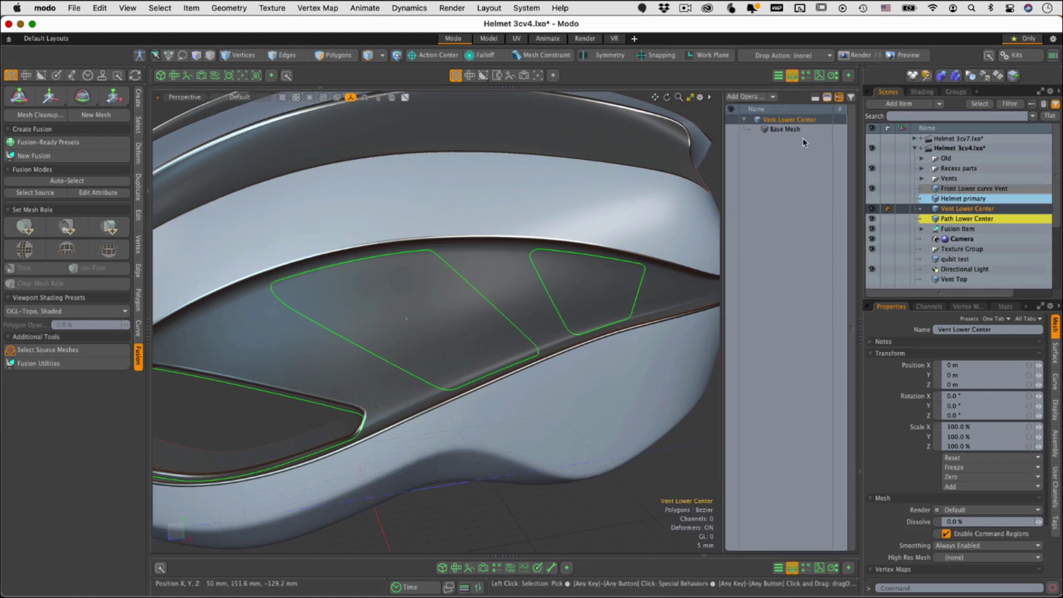
left_click(773, 98)
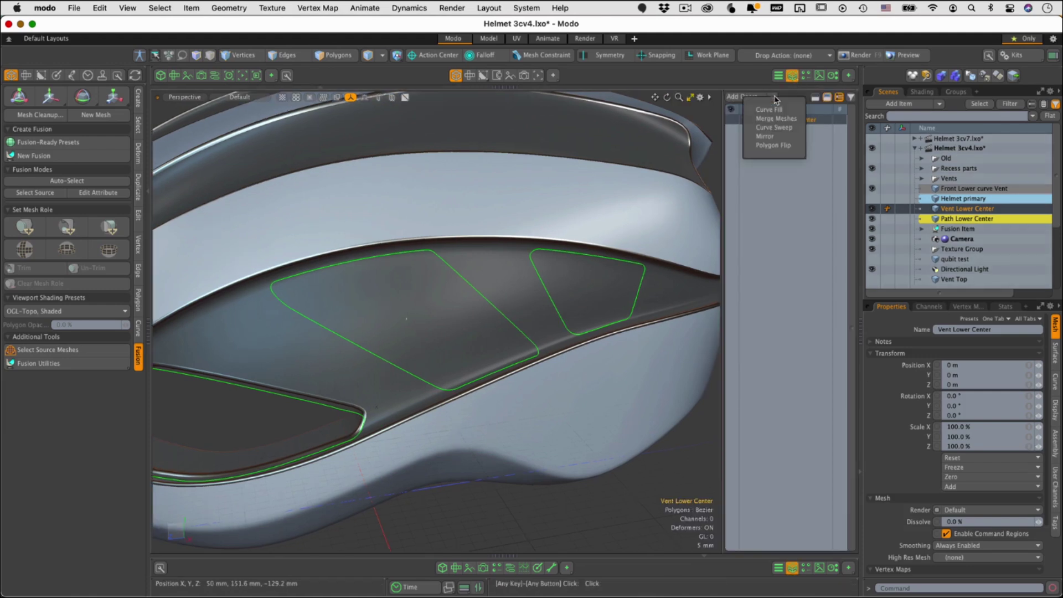
left_click(784, 128)
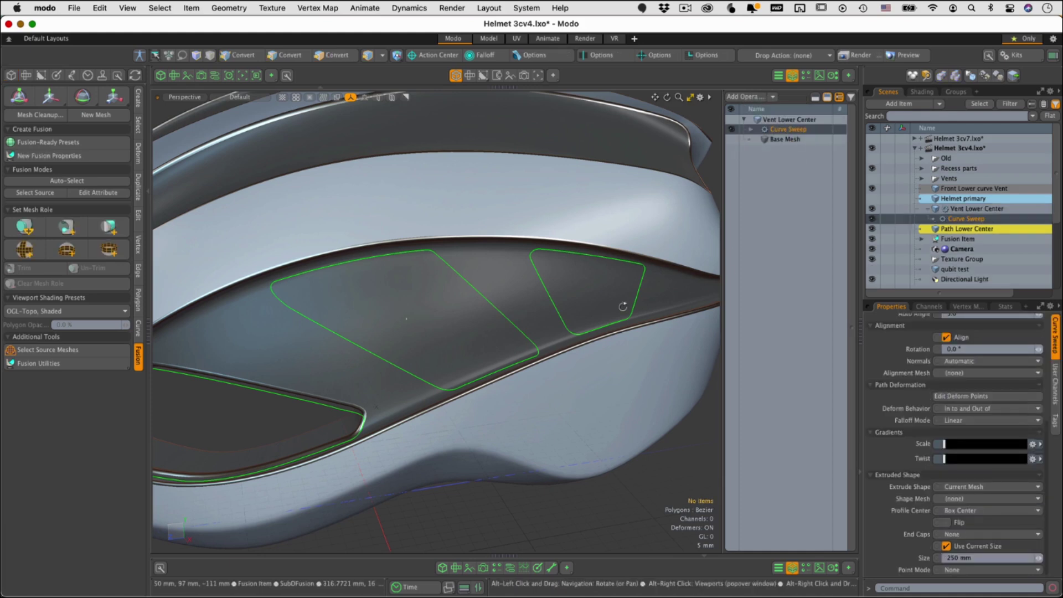
left_click(751, 129)
mouse_move(506, 338)
left_mouse_down("ctrl+alt")
mouse_move(467, 349)
mouse_move(437, 310)
mouse_move(408, 352)
mouse_move(396, 288)
mouse_move(482, 280)
mouse_move(410, 313)
mouse_move(499, 331)
mouse_move(510, 323)
left_mouse_up("ctrl+alt")
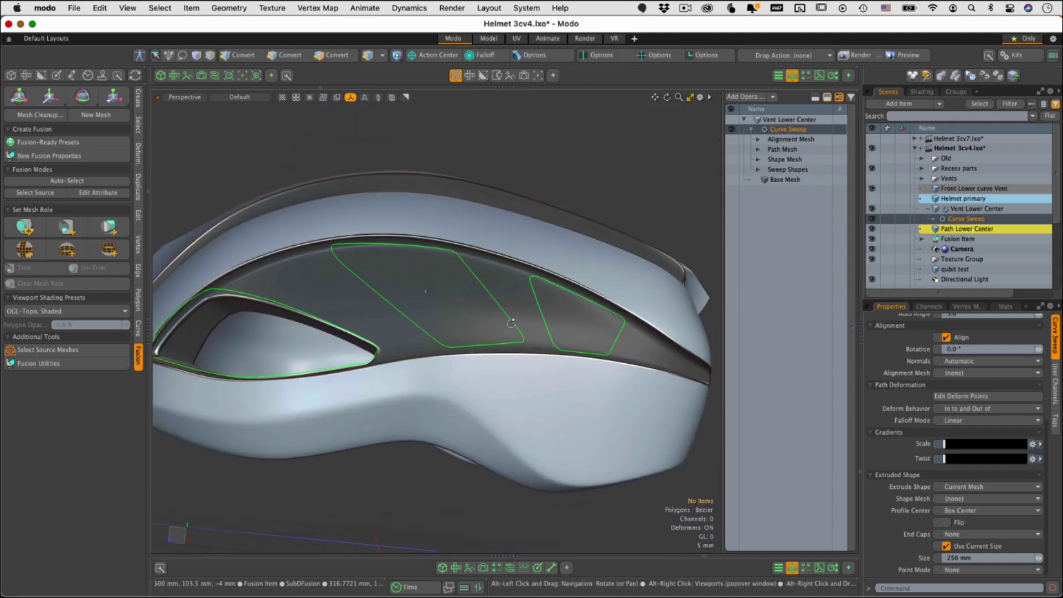
Hide the Fusion Item and assign Path Lower Center as the path mesh of the Curve Sweep.
left_click(872, 239)
left_click_drag(439, 297, 467, 282, "alt")
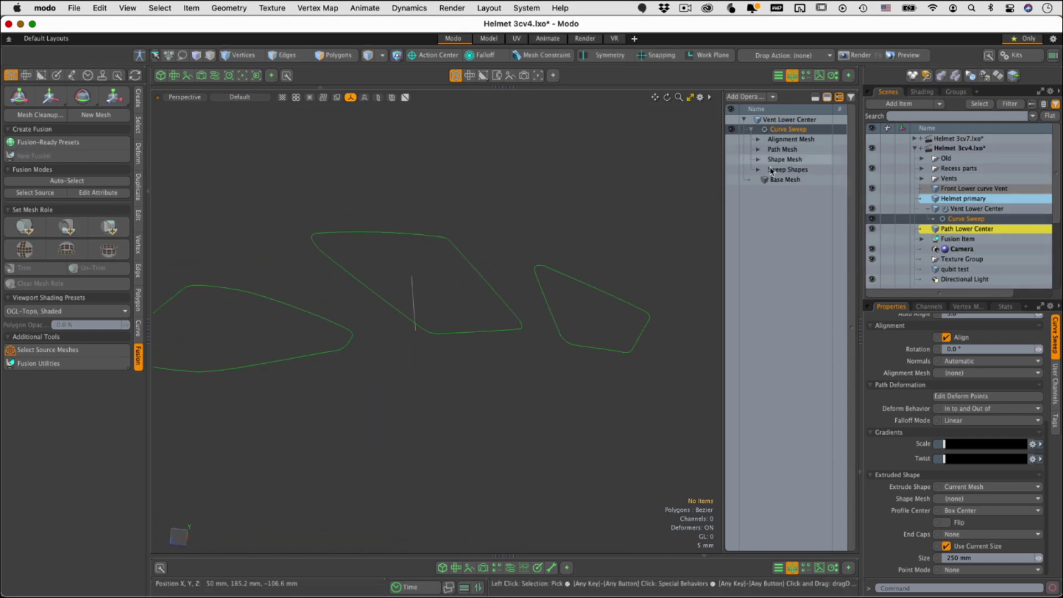
left_click(758, 149)
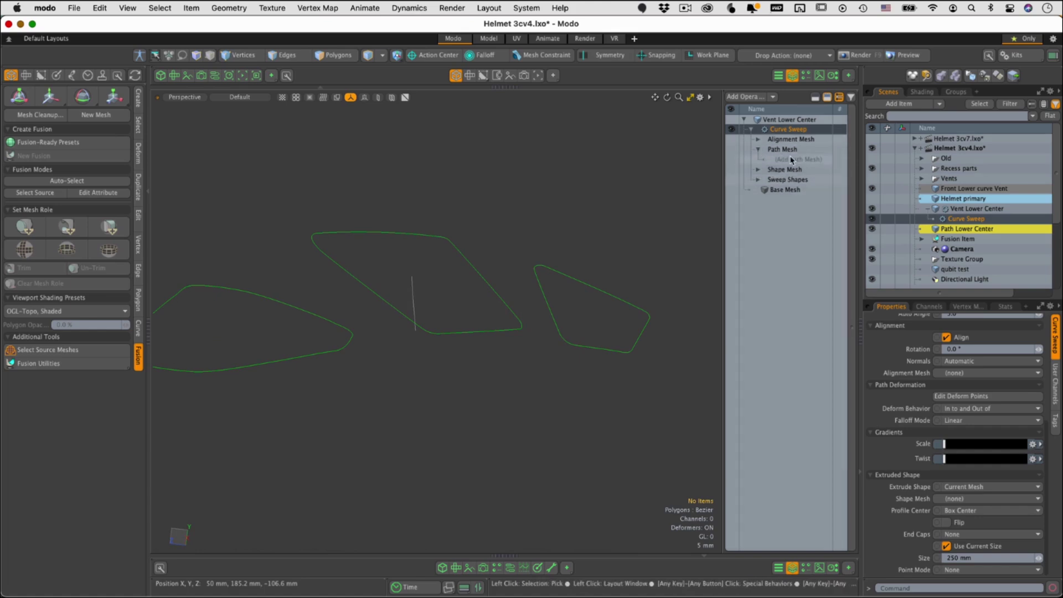
left_click(793, 161)
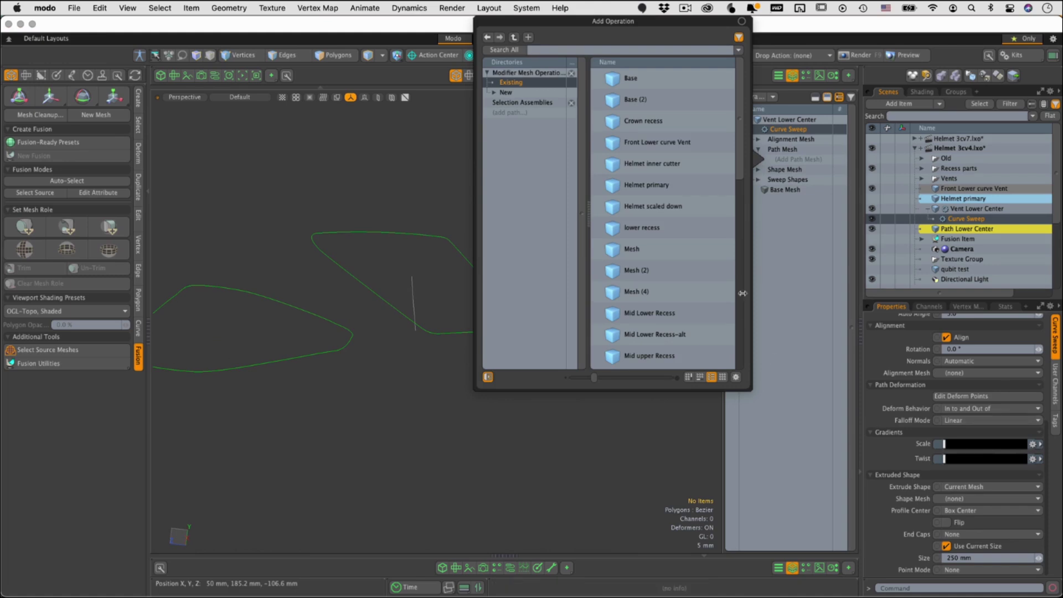
left_click_drag(742, 159, 744, 212)
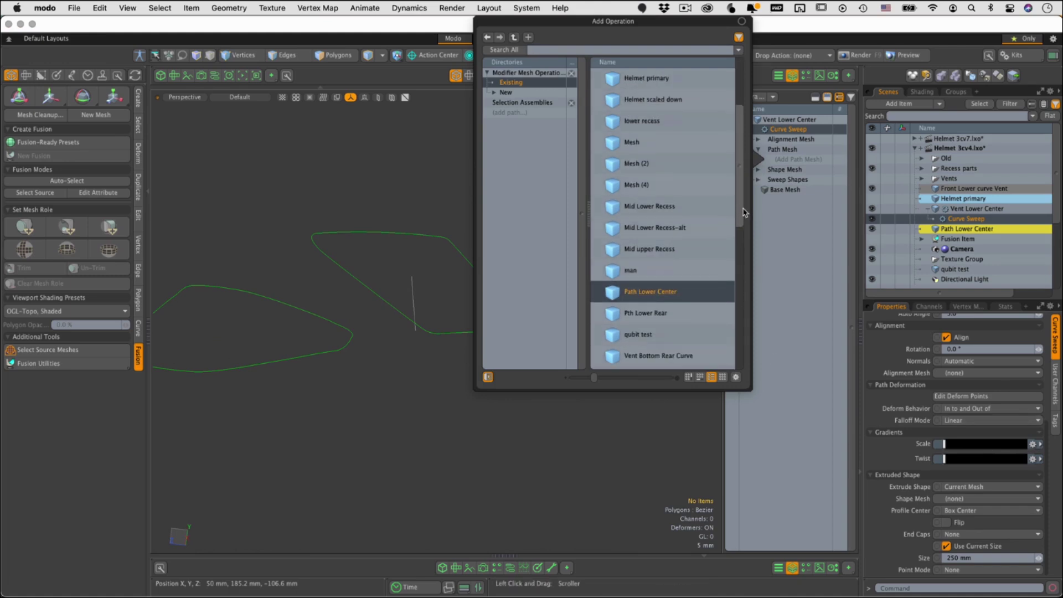
double_click(647, 293)
left_click_drag(464, 369, 390, 354, "alt")
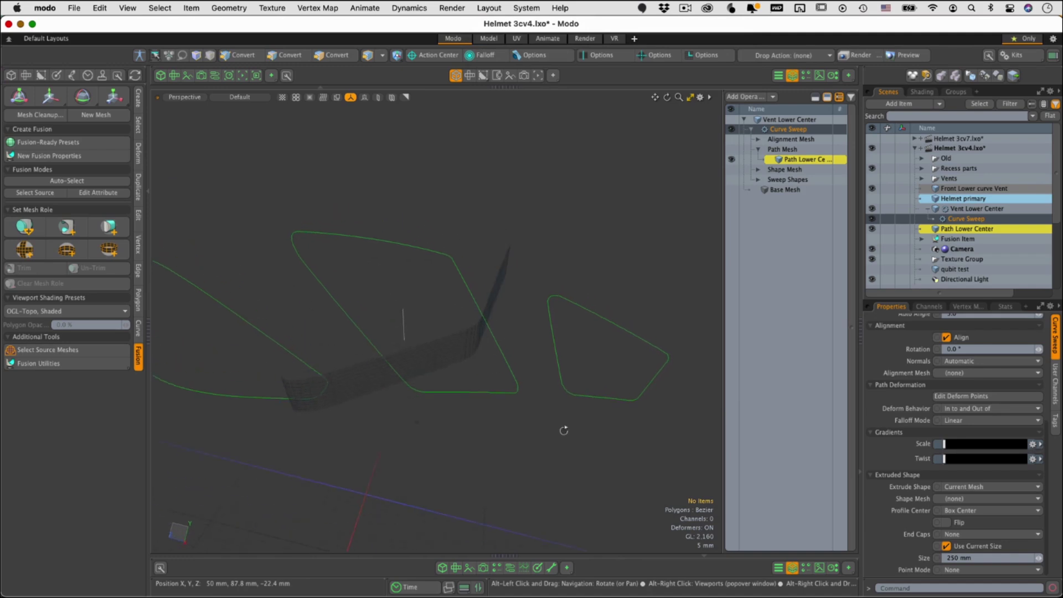
double_click(782, 131)
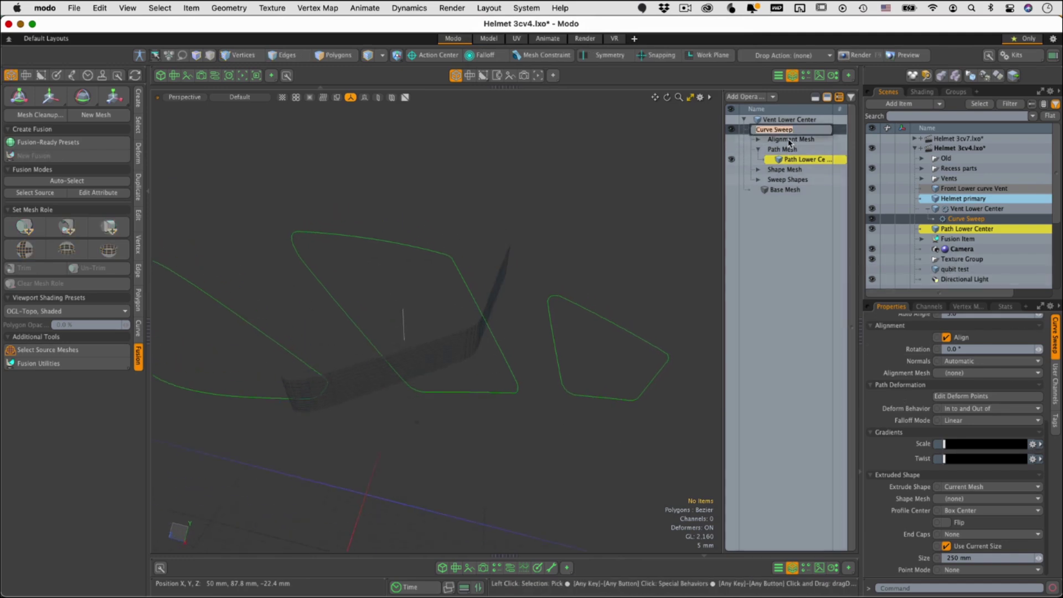
Turn off the Align option of Vent Lower Center's Curve Sweep and check the swept shape.
key("Return")
scroll(998, 408, "up", 5)
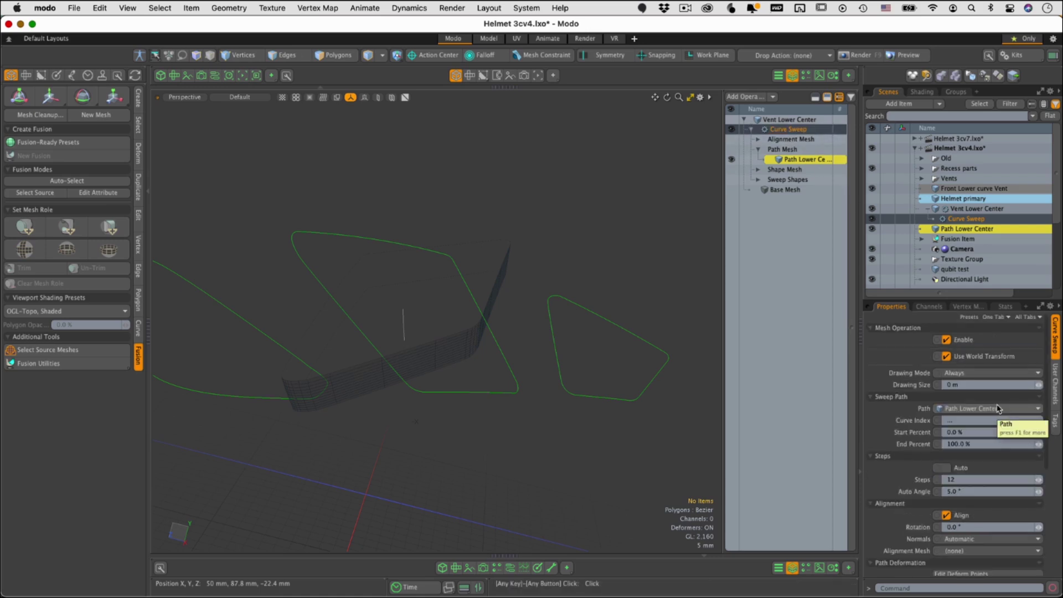
left_click(947, 515)
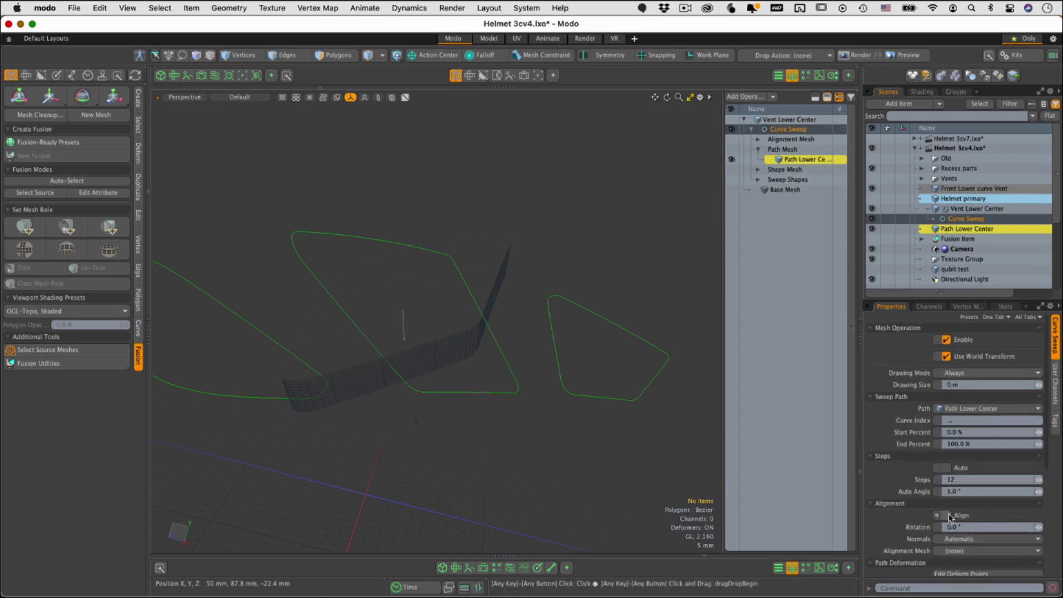
left_click_drag(410, 365, 305, 206, "ctrl+alt")
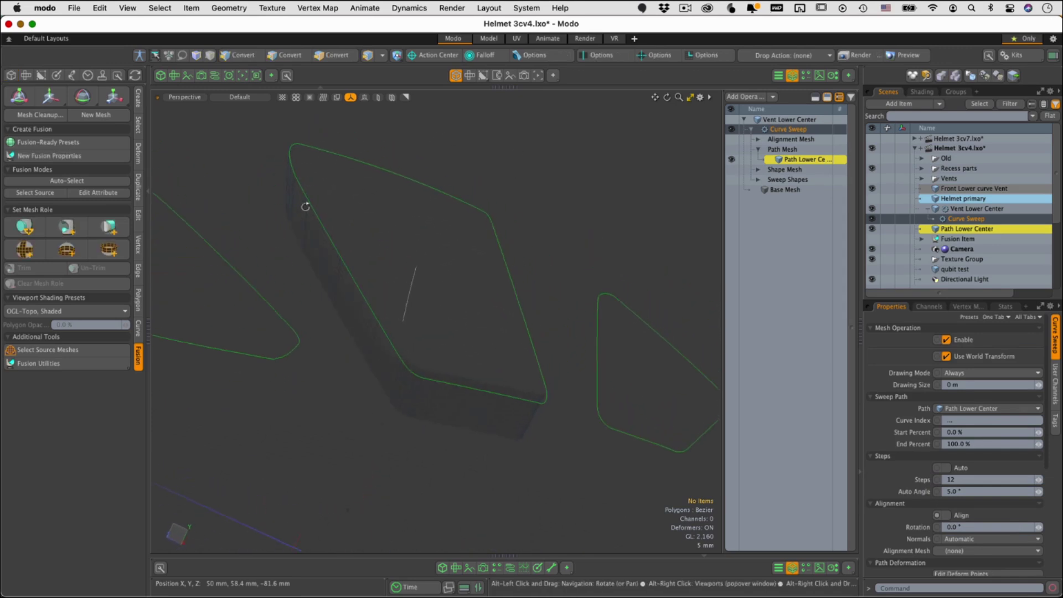
left_click_drag(453, 318, 437, 347, "alt")
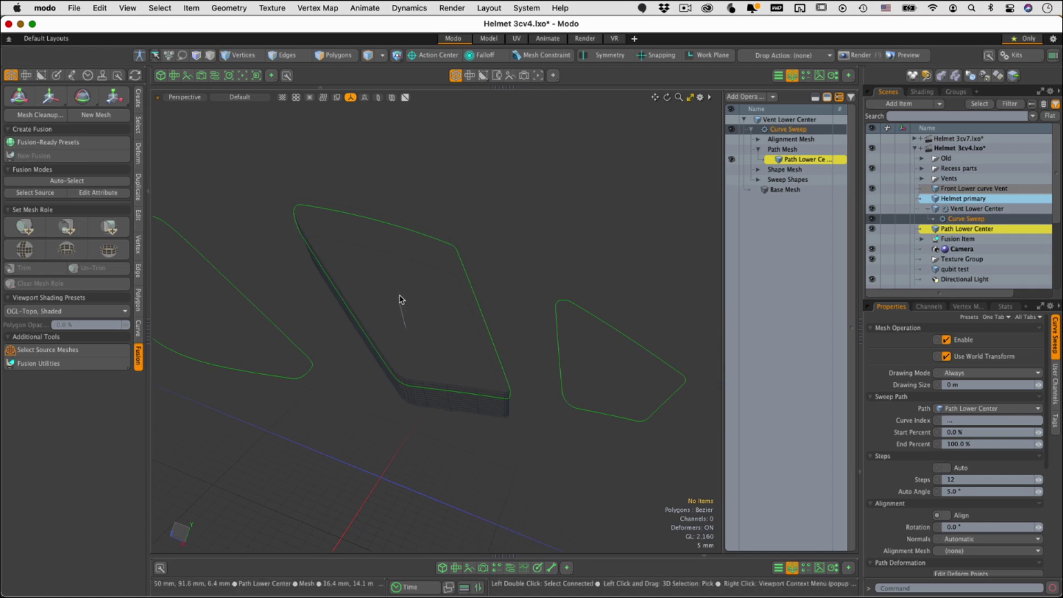
Reshape the Path Lower Center curve by moving its points so the swept vent walls extend along a bent path.
left_click(965, 223)
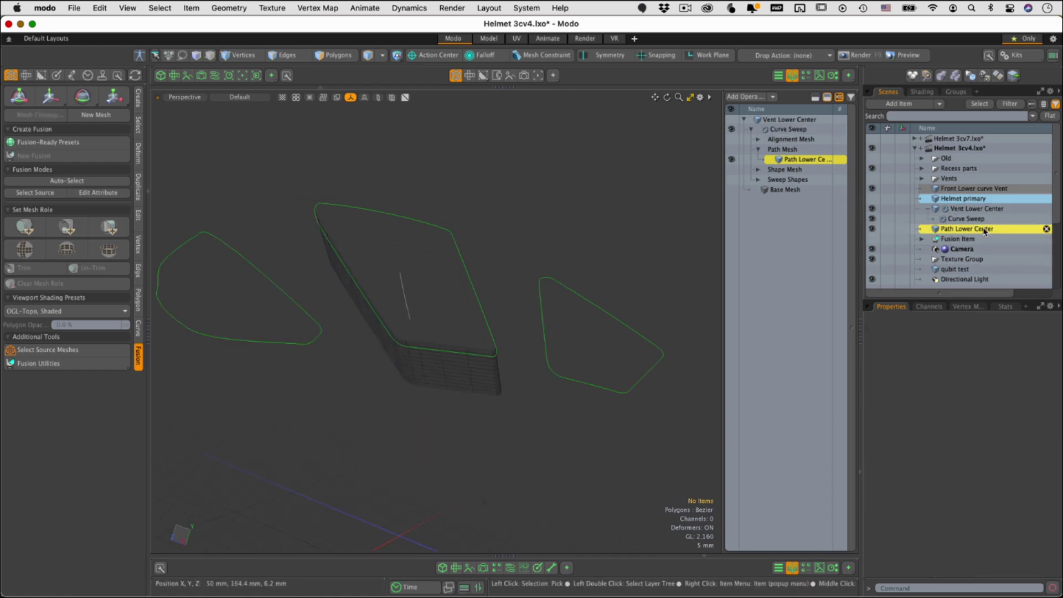
left_click(334, 56)
left_click(409, 320)
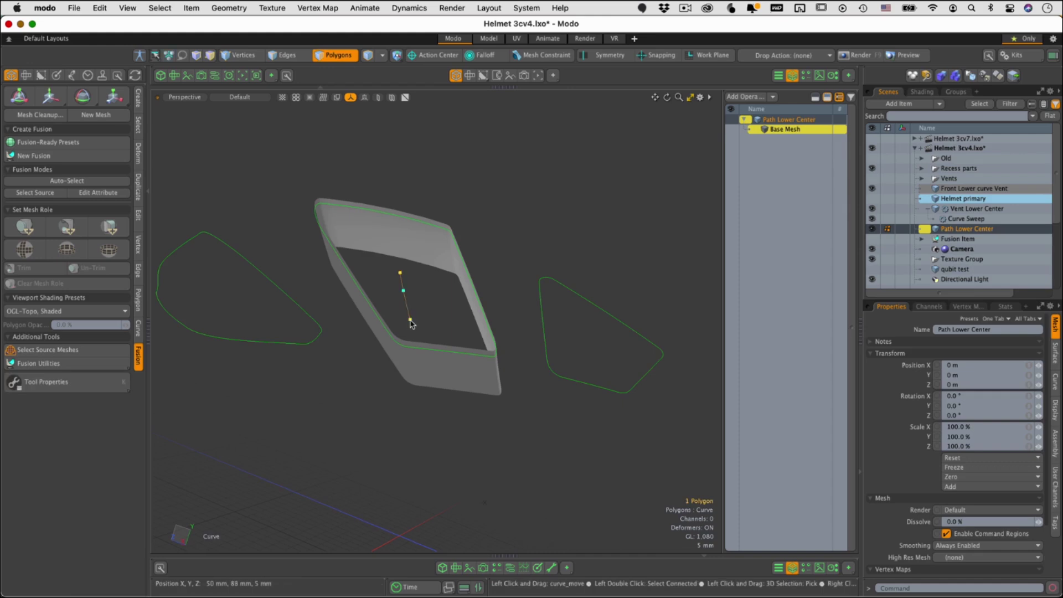
left_click_drag(410, 319, 386, 188)
left_click_drag(420, 327, 403, 308, "alt")
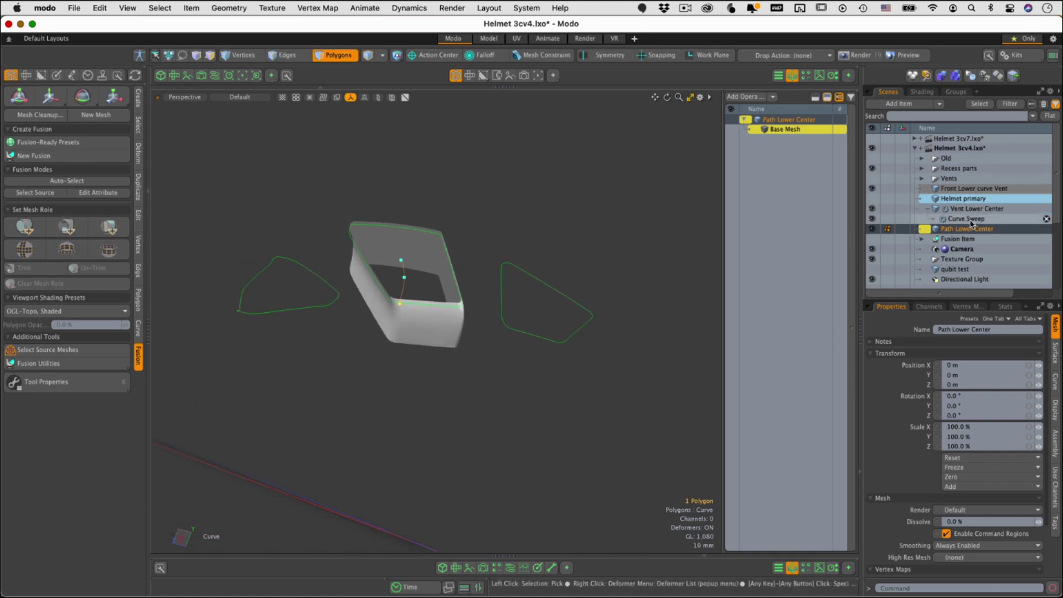
Open the Curve Sweep's scaleGradient channel in the Graph Editor and add a key at 100%.
left_click(968, 220)
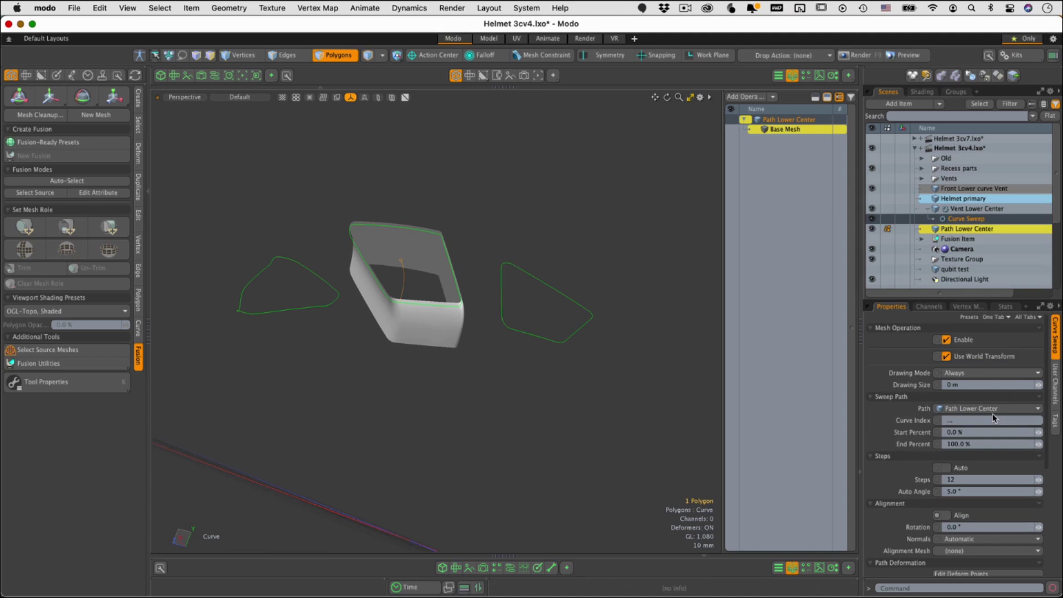
scroll(993, 418, "down", 5)
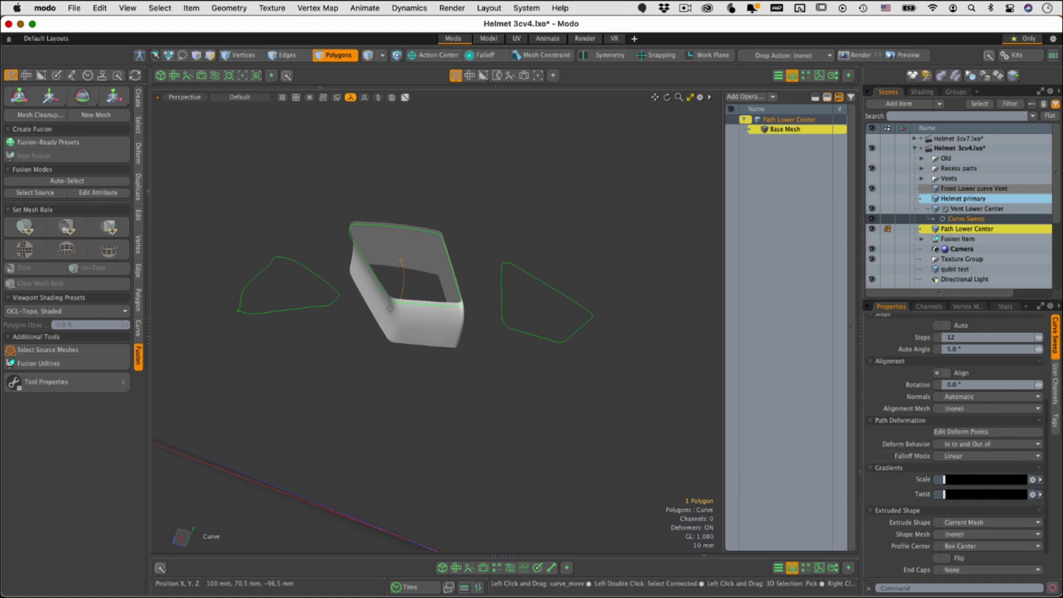
left_click(524, 568)
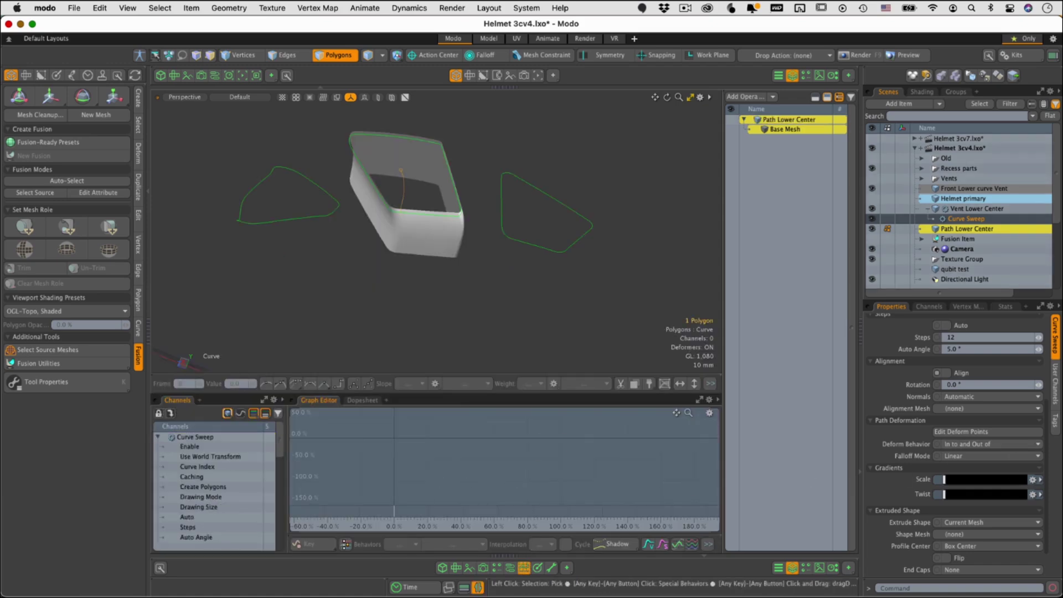
scroll(223, 487, "down", 6)
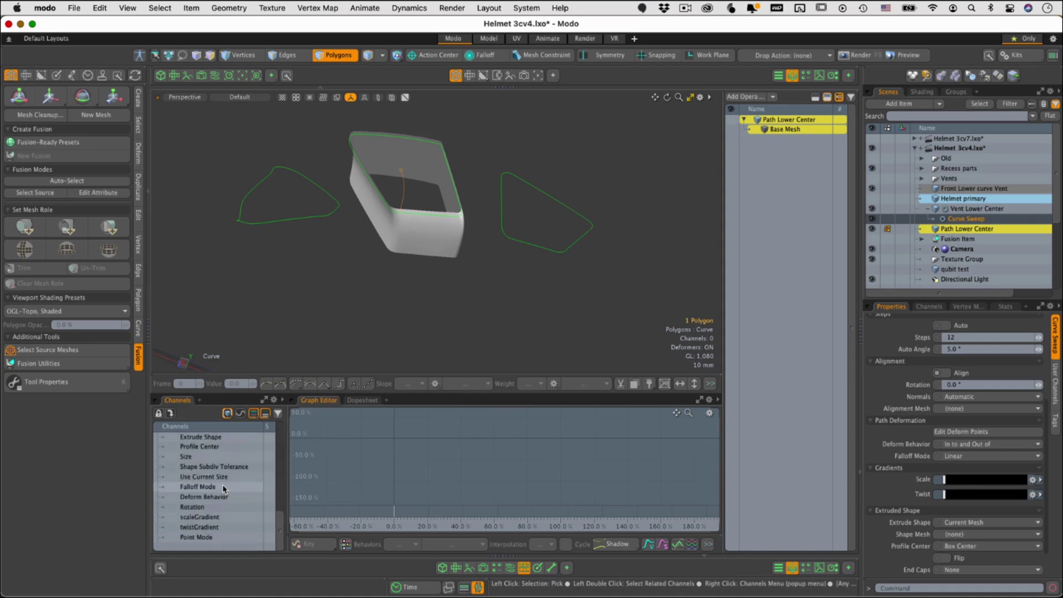
left_click(207, 518)
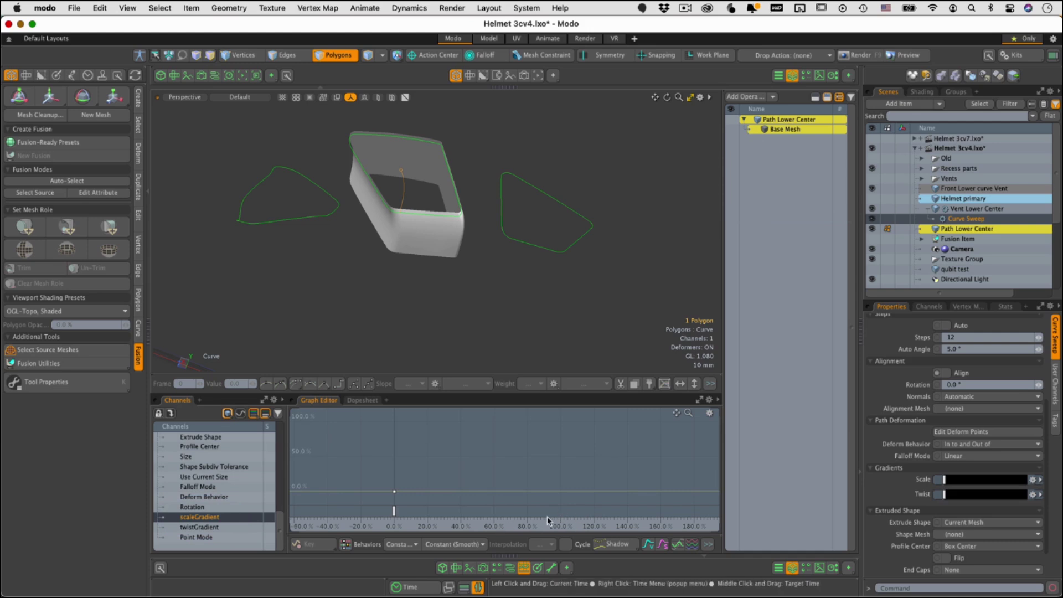
middle_click(561, 513)
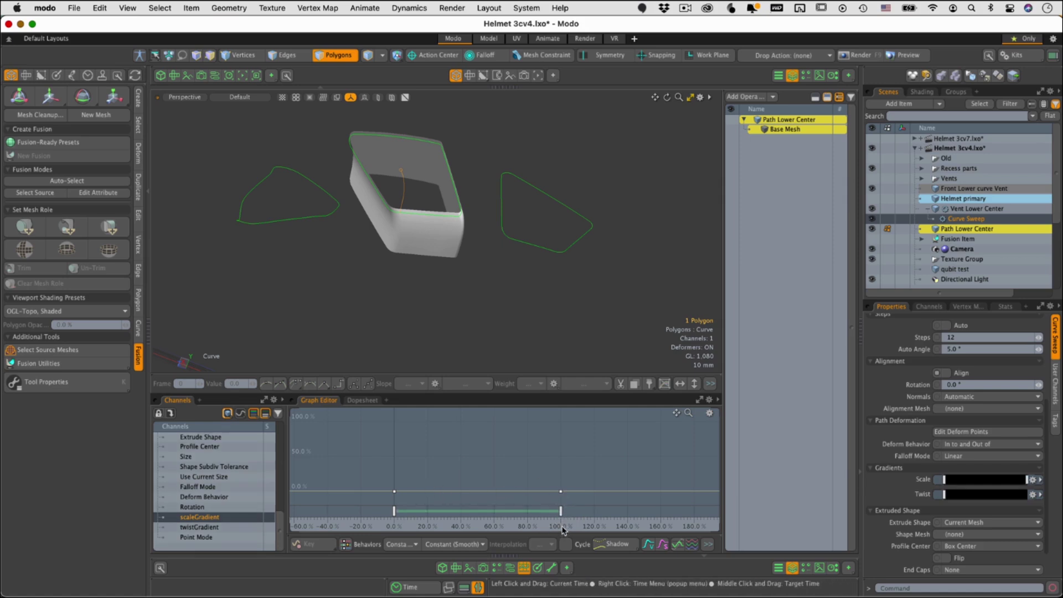
Lower the scale gradient's end key to about -34% so the vent sweep tapers toward its inner end.
left_click_drag(541, 487, 508, 492, "ctrl+alt")
mouse_move(519, 492)
left_mouse_down("alt+shift")
mouse_move(513, 450)
mouse_move(517, 481)
left_mouse_up("alt+shift")
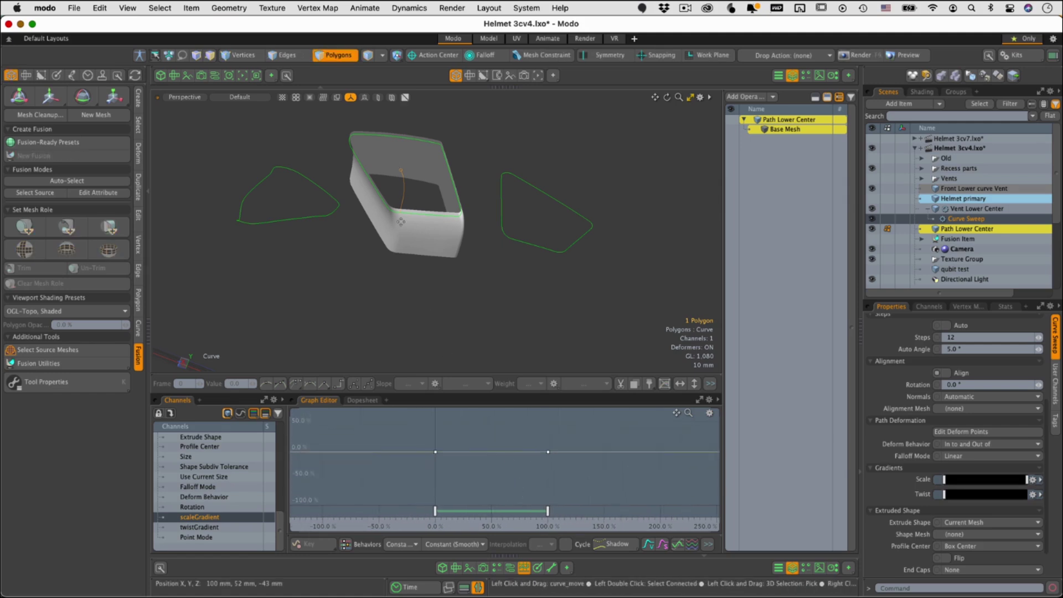
left_click_drag(500, 440, 534, 469, "ctrl+alt")
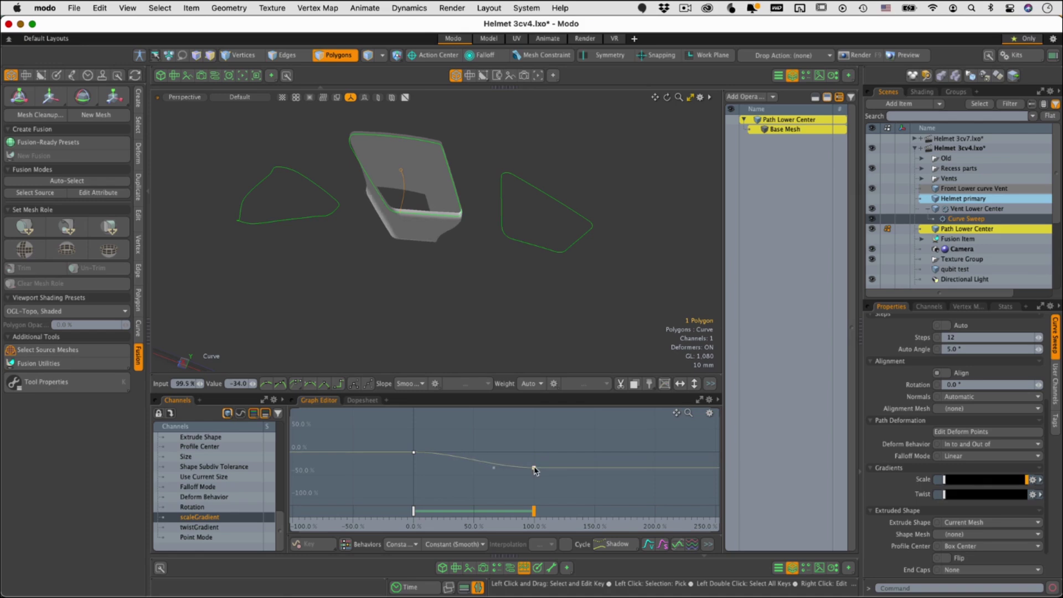
left_click_drag(498, 301, 529, 200, "alt")
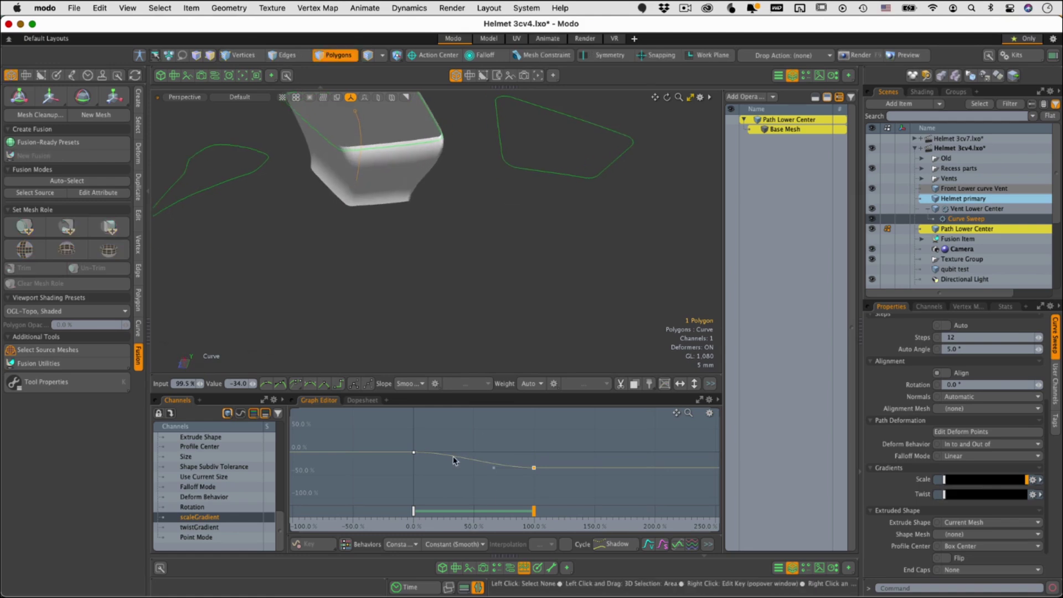
Steepen the curve leaving the scale gradient's 0% key by adjusting its tangent handle, and close the Graph Editor.
left_click(415, 453)
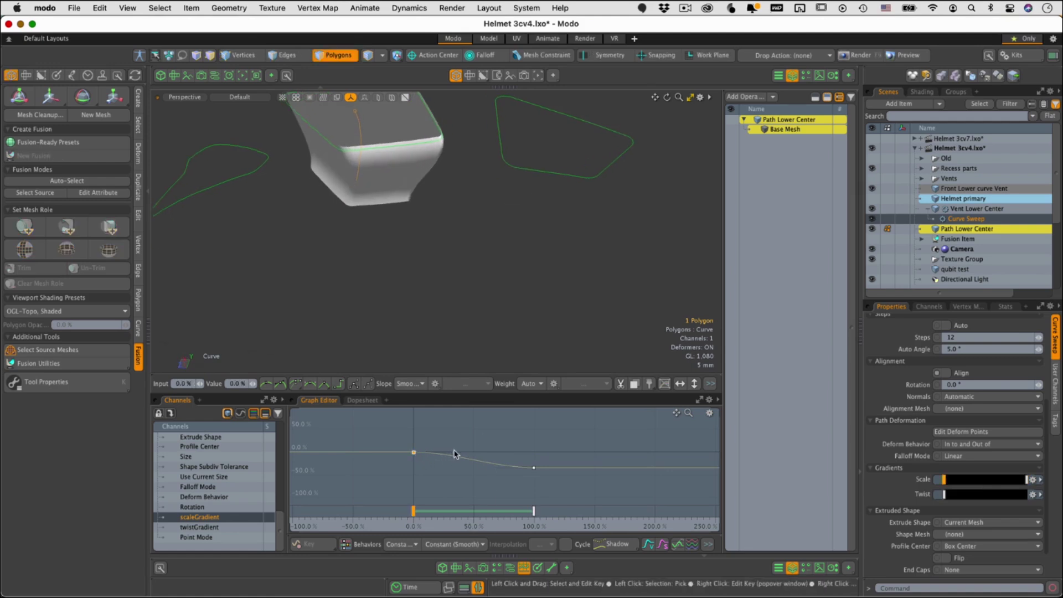
left_click_drag(454, 459, 452, 460)
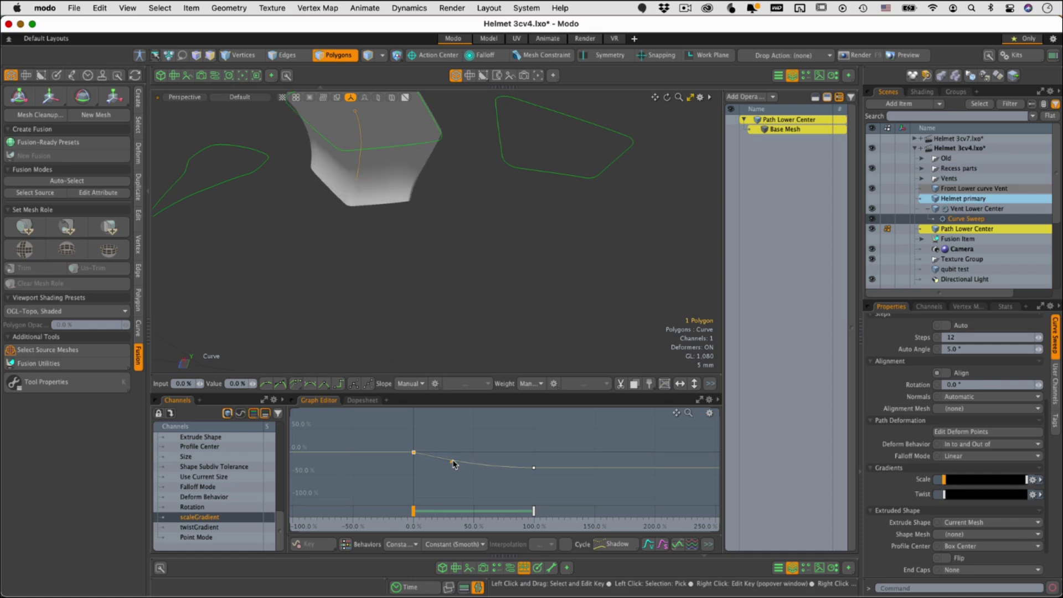
left_click_drag(451, 260, 428, 267, "alt")
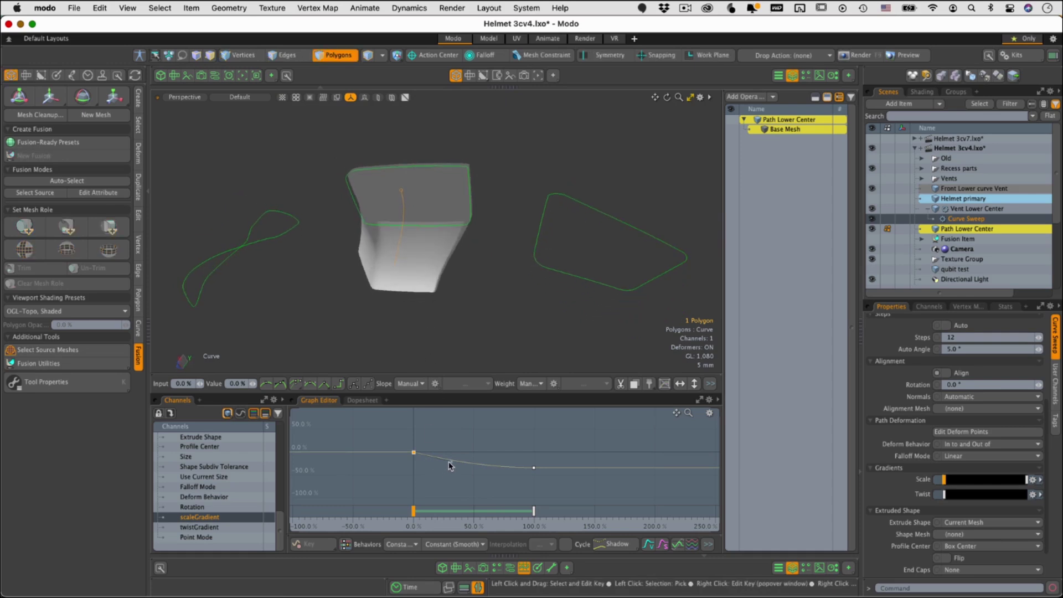
left_click_drag(451, 459, 449, 461)
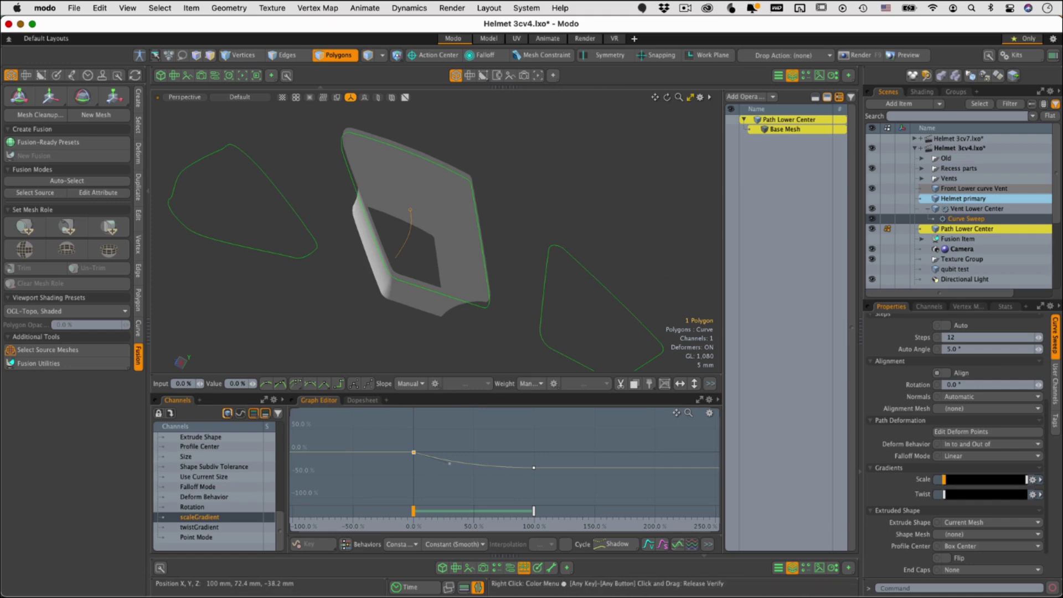
left_click(477, 587)
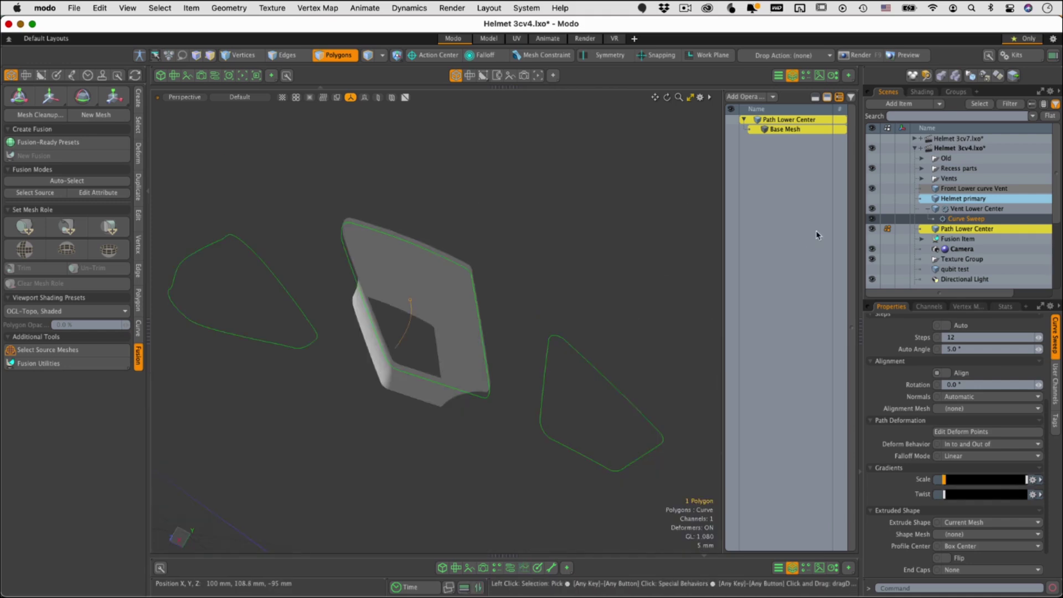
Show the Fusion Item and add Vent Lower Center as a subtractive mesh to the fusion with Helmet primary.
left_click(872, 239)
left_click_drag(400, 376, 502, 404, "alt")
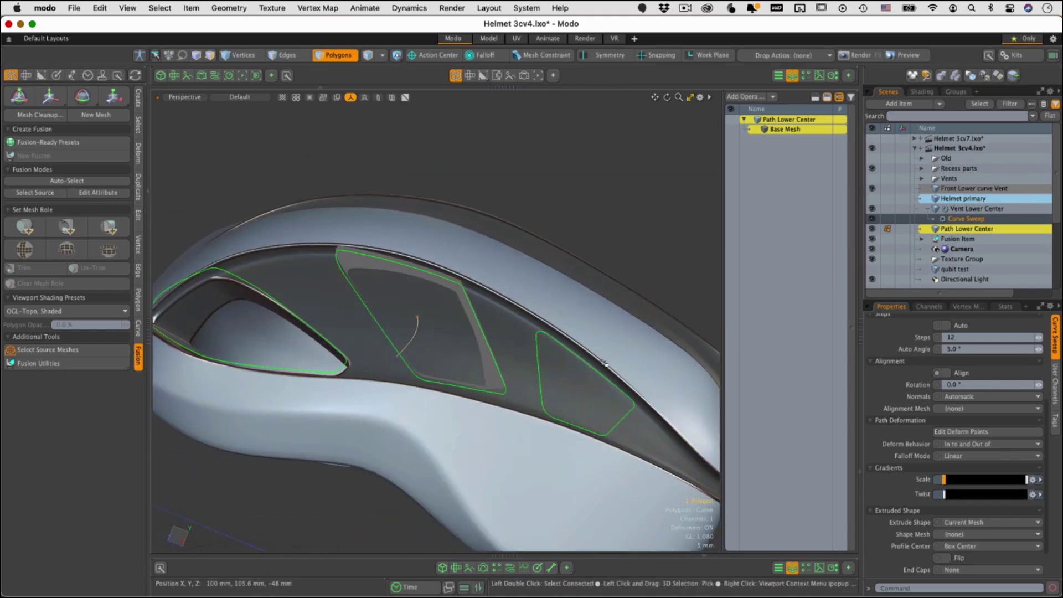
left_click(964, 210)
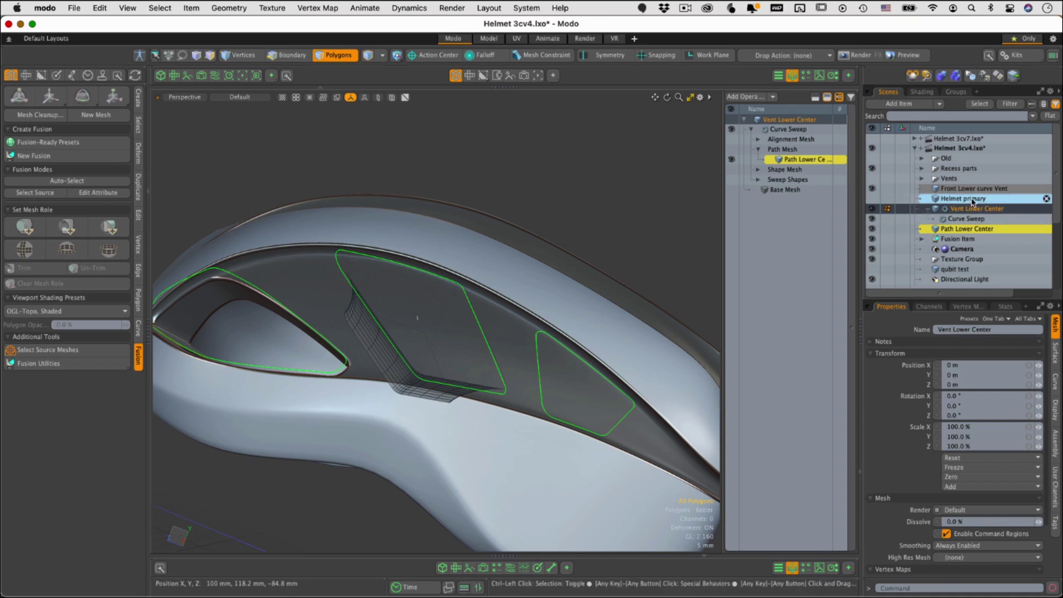
left_click(969, 199, "ctrl")
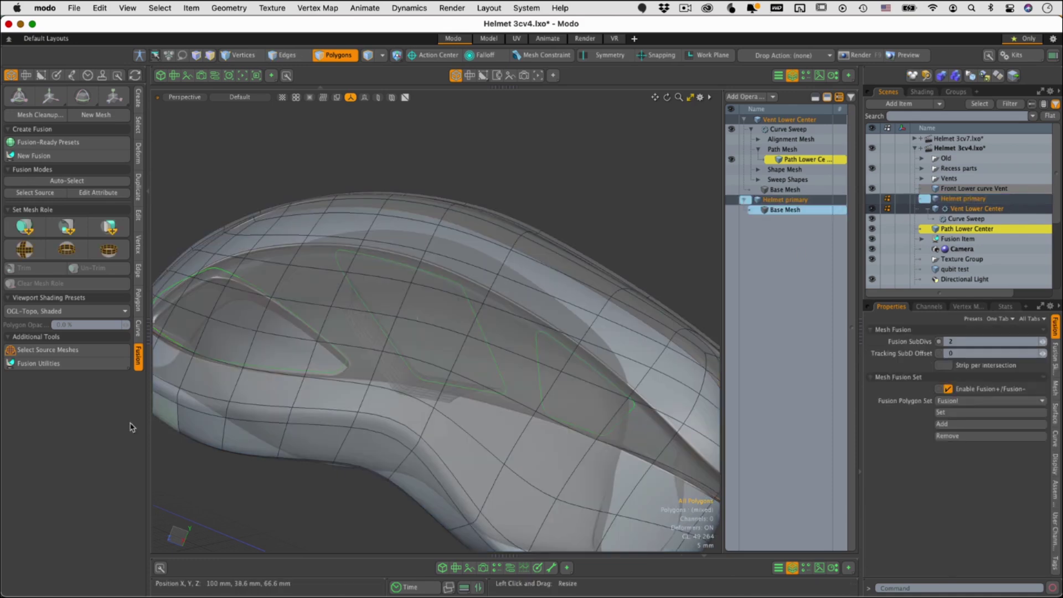
left_click(67, 227)
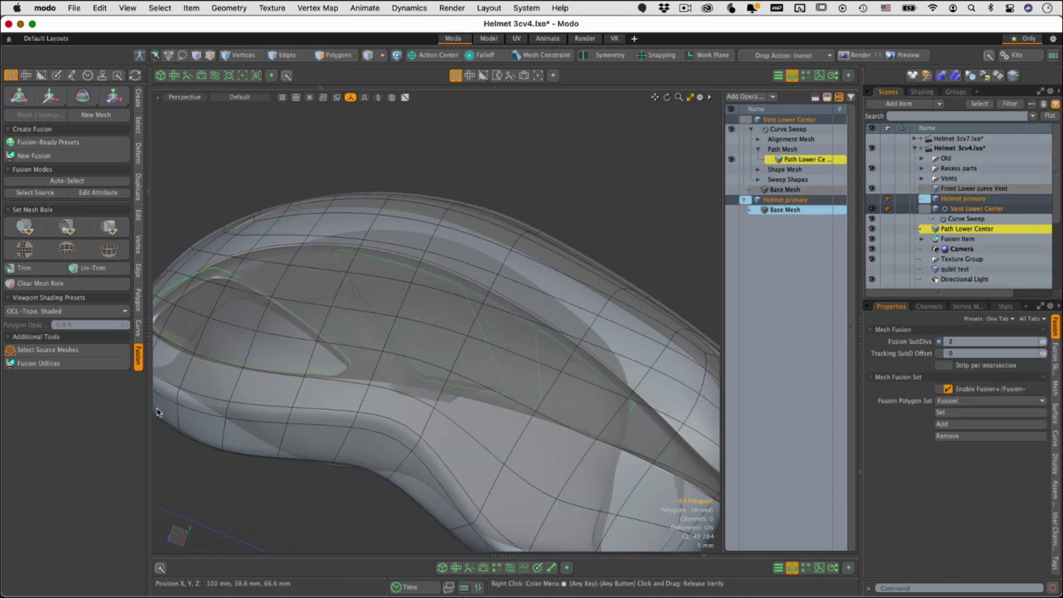
left_click_drag(345, 445, 397, 435, "alt")
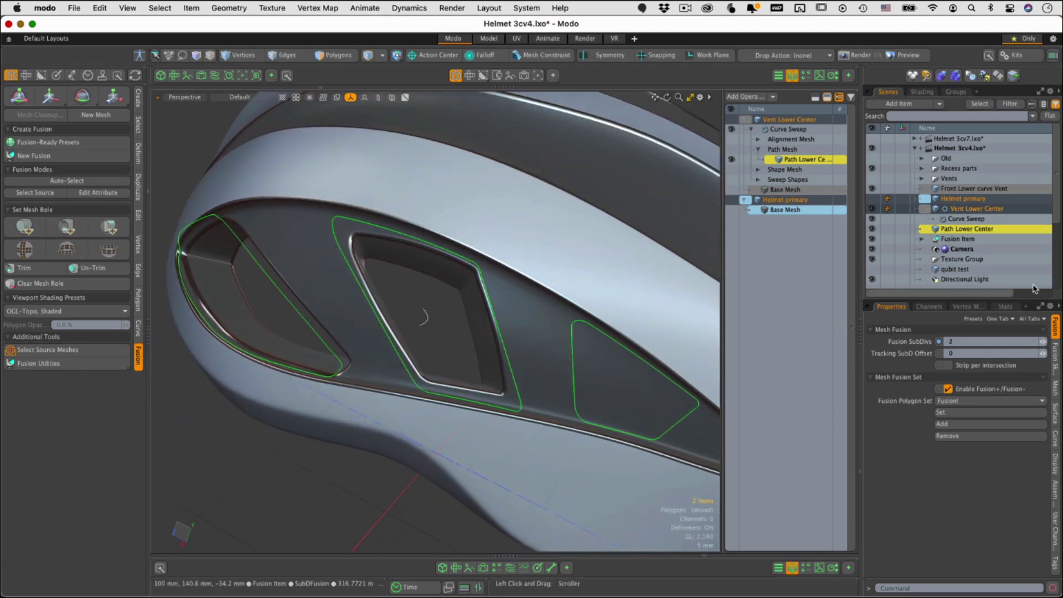
Move the points of the Path Lower Center curve to redirect the center vent's cut through the helmet.
left_click(969, 228)
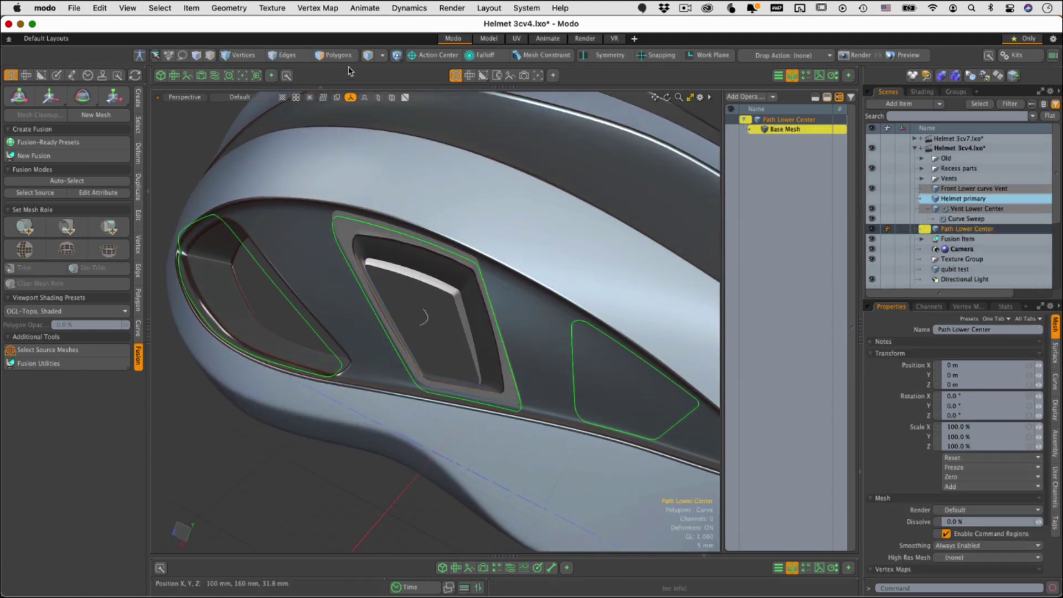
left_click(334, 55)
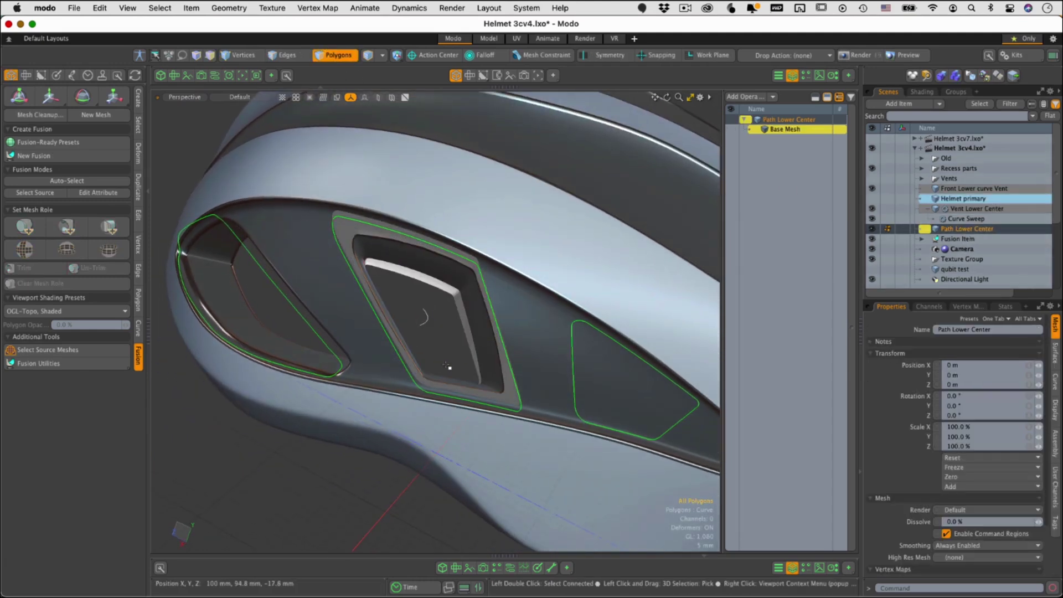
left_click(424, 319)
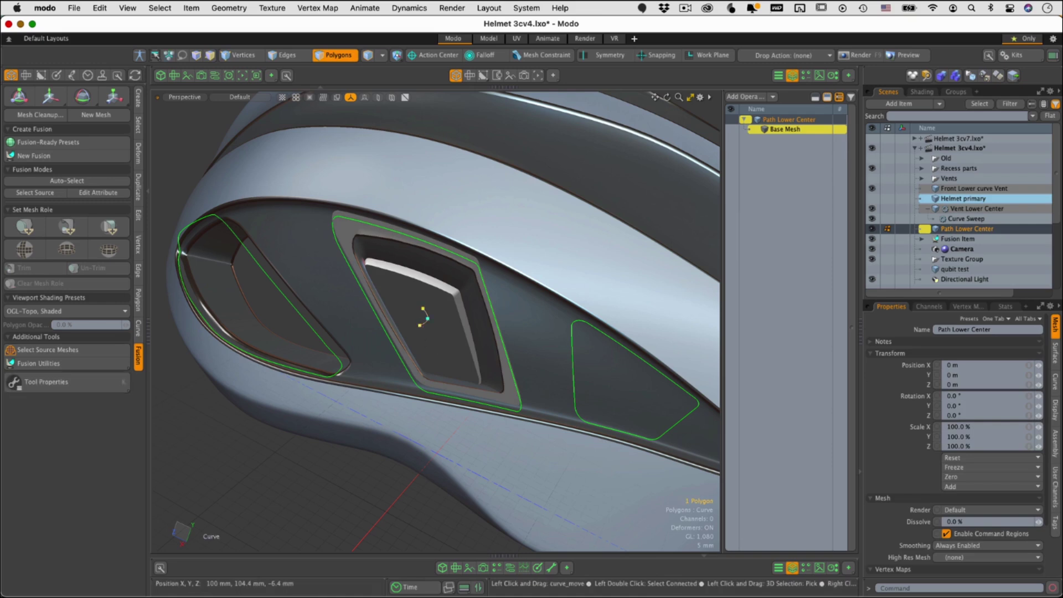
mouse_move(416, 324)
left_mouse_down()
mouse_move(423, 350)
mouse_move(609, 297)
mouse_move(430, 317)
left_mouse_up()
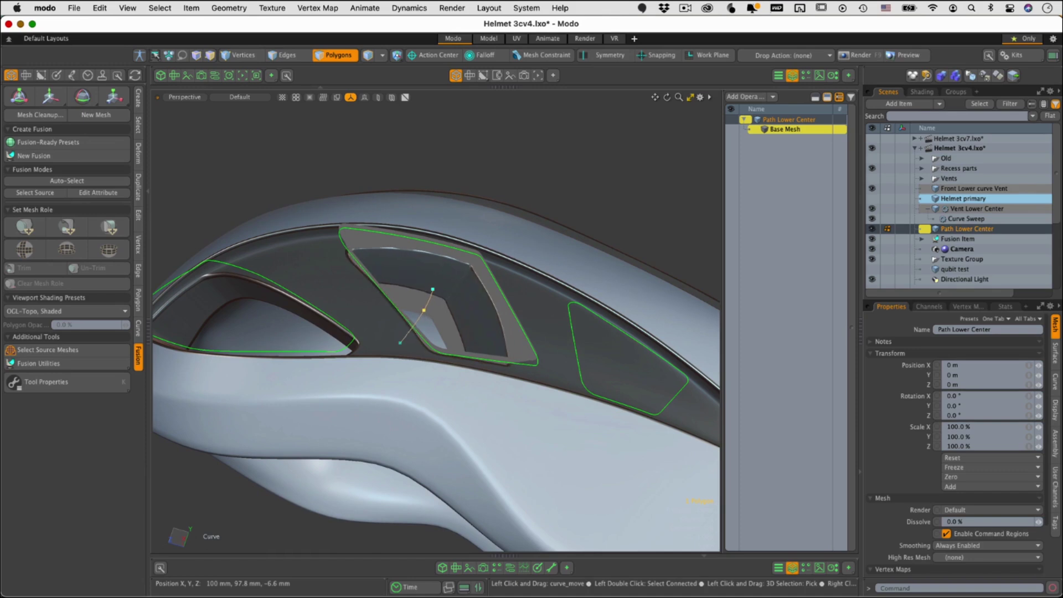
left_click_drag(430, 317, 422, 494, "alt")
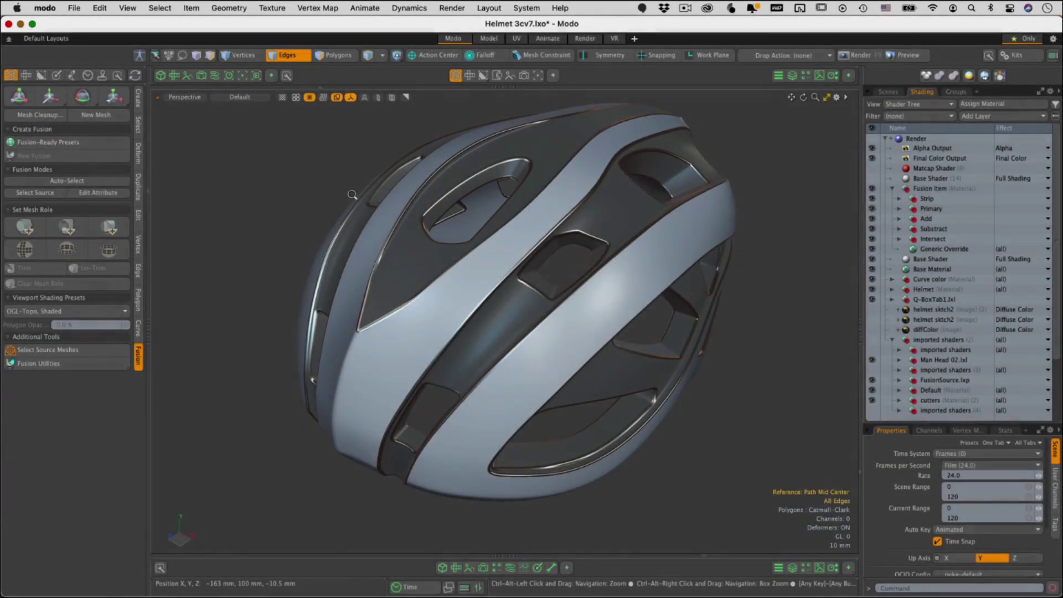
Examine the vents of the Helmet 3cv7 model from several angles and the Strip material group's contents in the Shader Tree.
left_click_drag(352, 194, 372, 186, "ctrl+alt")
left_click_drag(516, 184, 545, 329, "alt+shift")
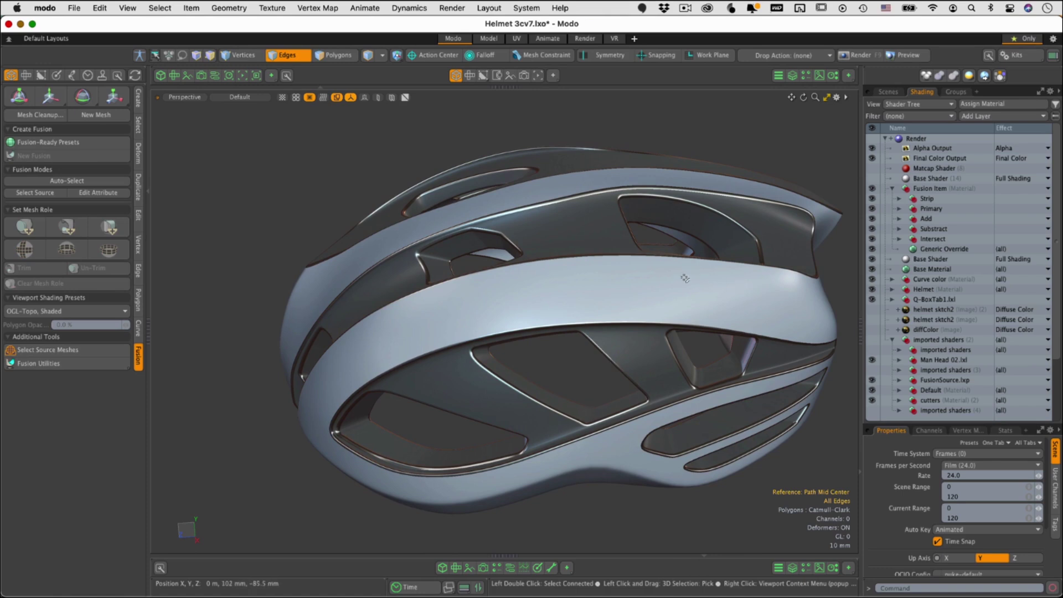
left_click_drag(529, 305, 686, 277, "alt")
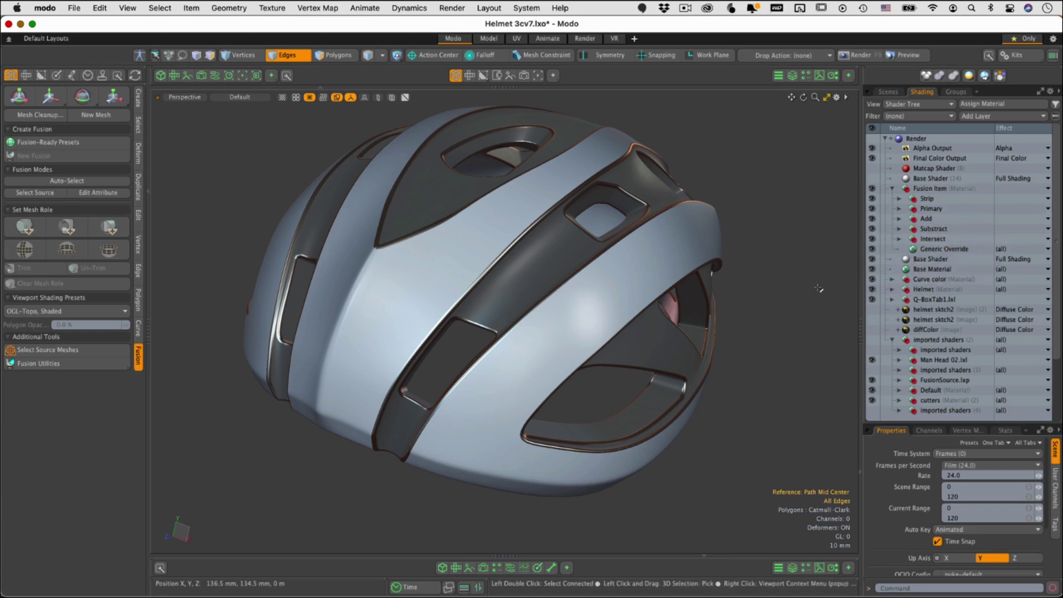
left_click(900, 199)
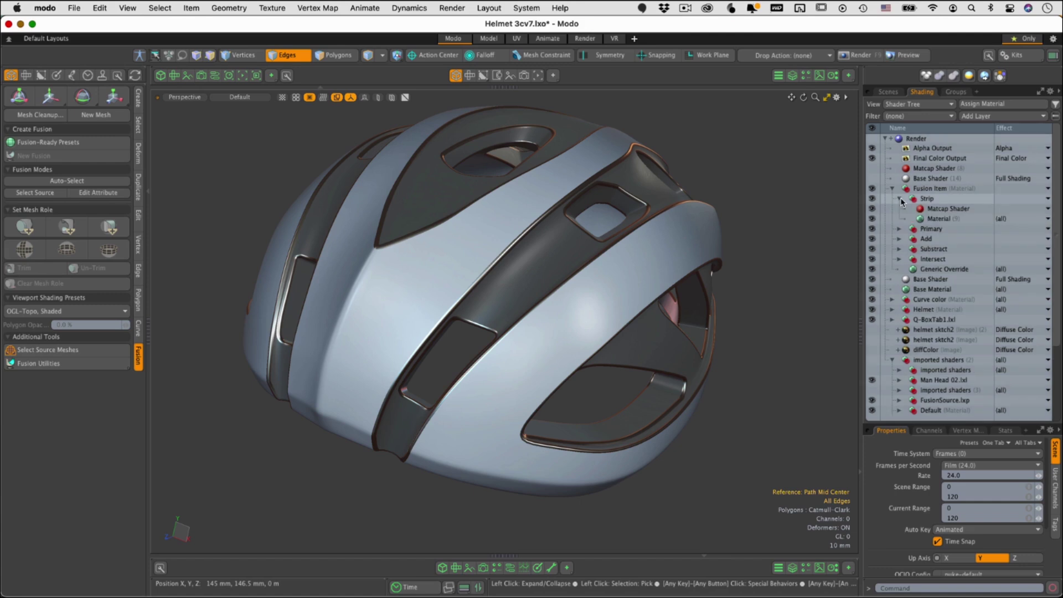
left_click(900, 199)
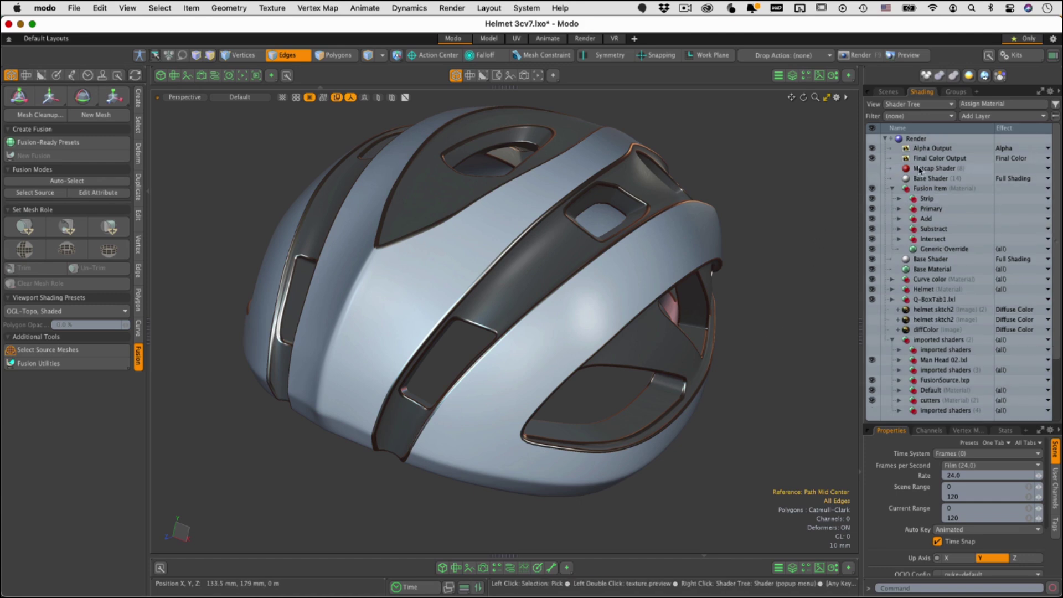
Enable the top-level Matcap Shader to inspect the helmet's surface from another angle, and disable it again.
left_click(872, 168)
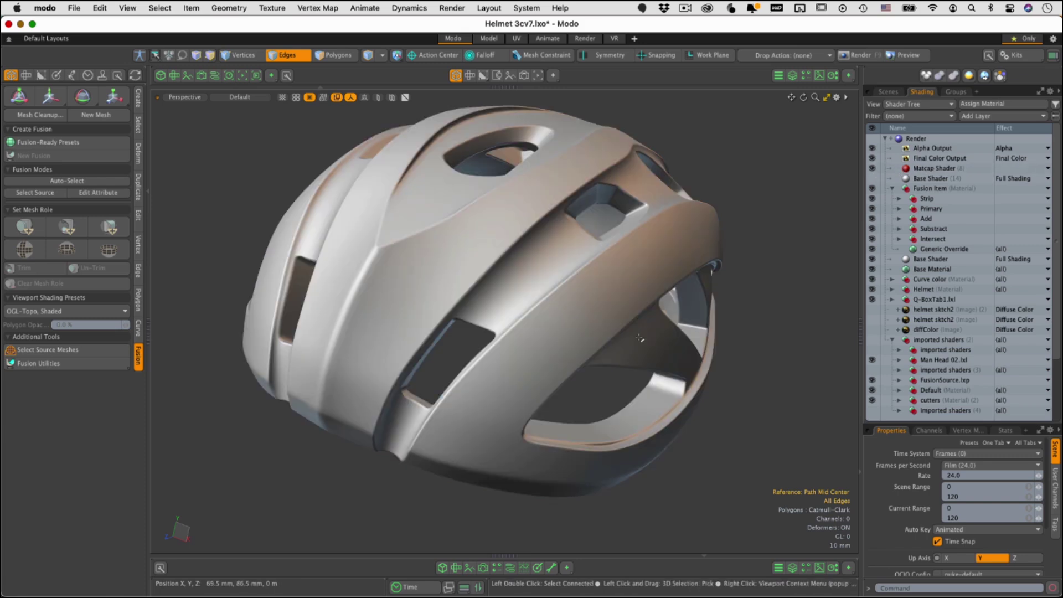
left_click_drag(639, 338, 540, 390, "alt")
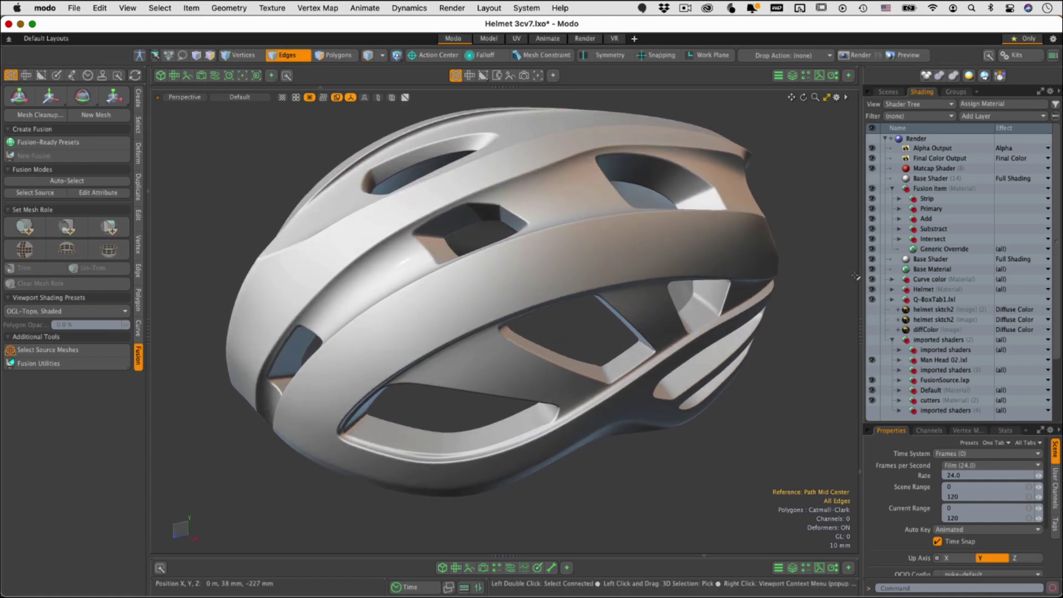
left_click(872, 169)
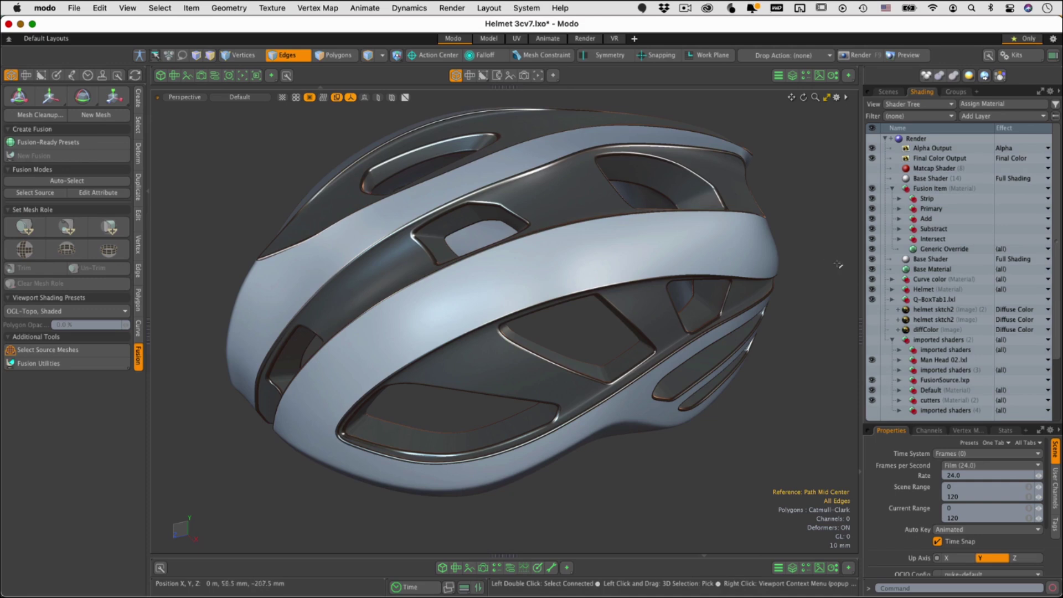
Try out the first Matcap Shader inside the Fusion Item's Primary material group on the helmet.
left_click(900, 211)
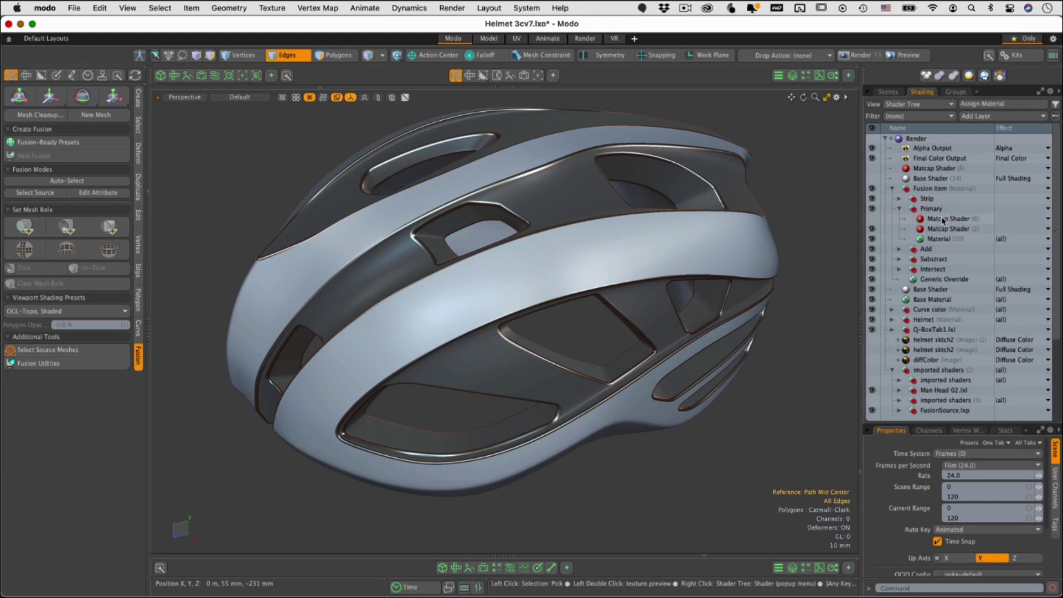
left_click(874, 220)
left_click_drag(526, 301, 472, 392, "alt")
scroll(533, 343, "down", 2)
left_click_drag(534, 347, 581, 299, "alt")
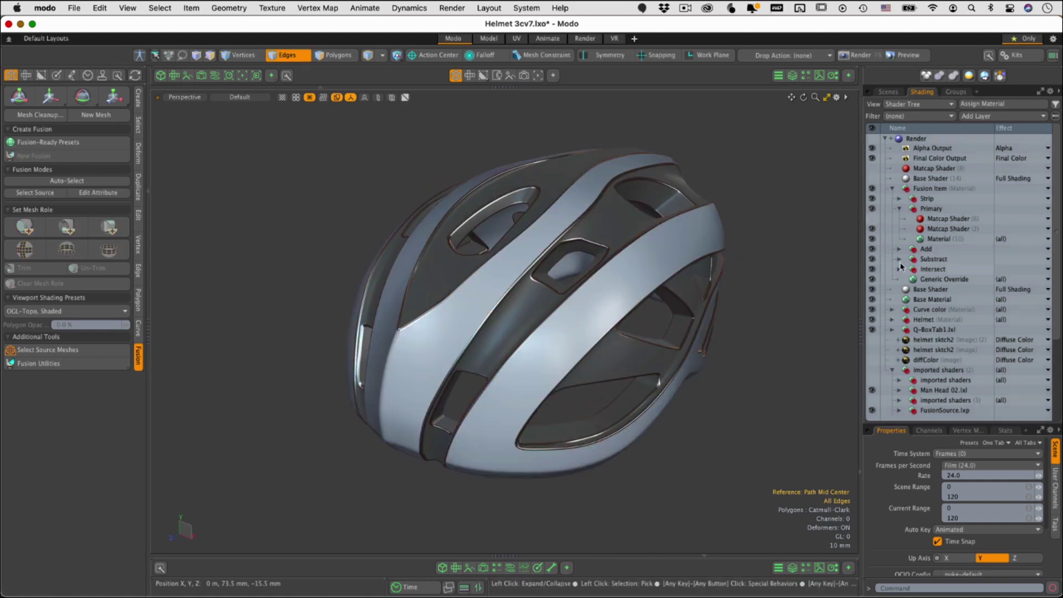
Enable the first Matcap Shader in the Fusion Item's Subtract material group to color the helmet's cut surfaces.
left_click(899, 259)
left_click(872, 269)
left_click_drag(622, 320, 573, 337, "alt")
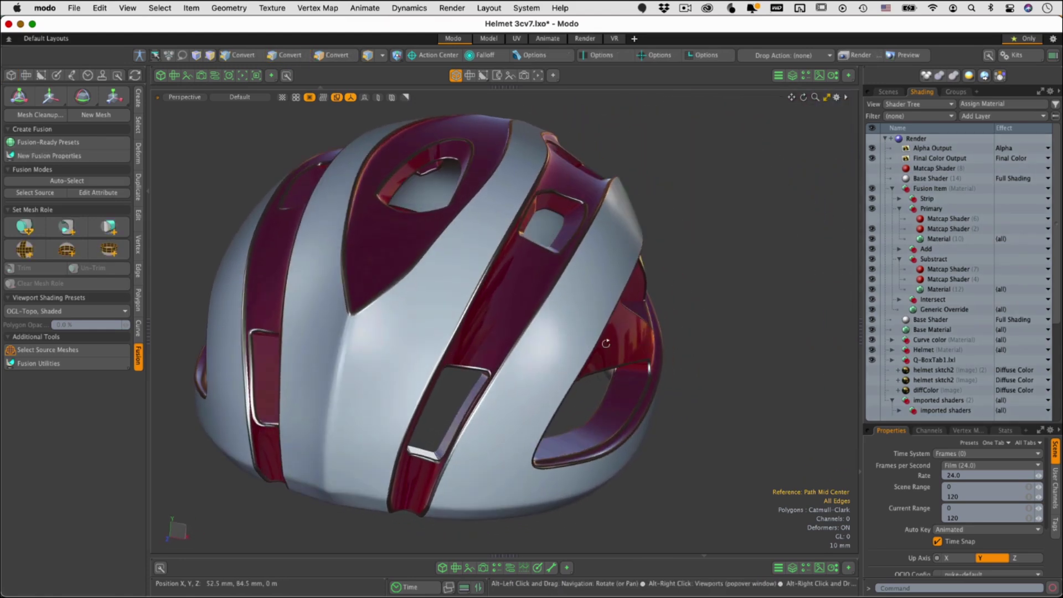
Enable the first Matcap Shader in the Primary material group and enlarge the room for its properties.
left_click(945, 222)
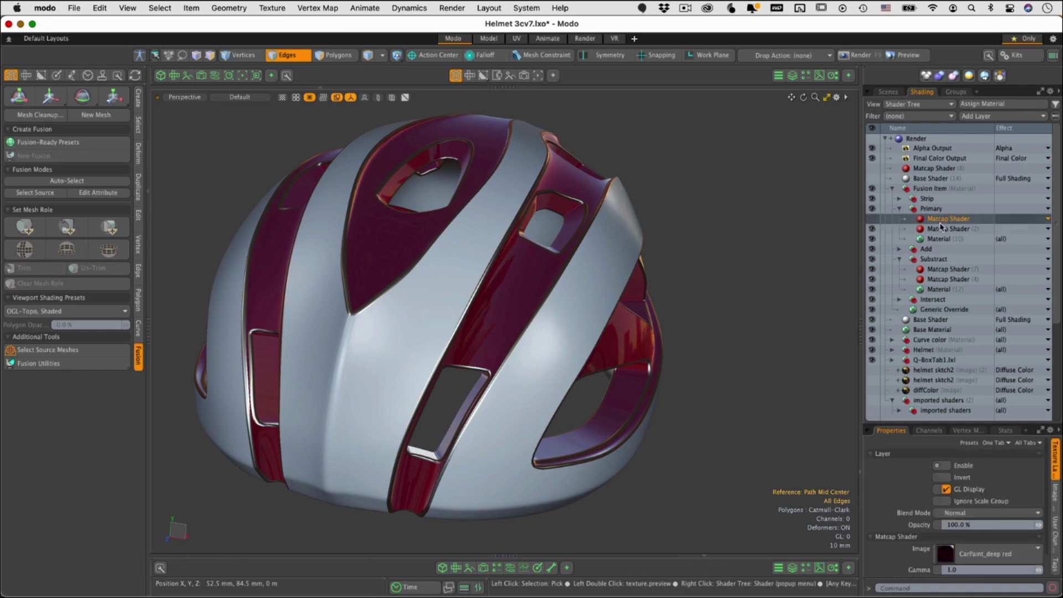
left_click(872, 219)
left_click_drag(998, 422, 994, 302)
Set the Primary group's first Matcap Shader image to BluePearl2 from the Matcaps directory.
left_click(989, 432)
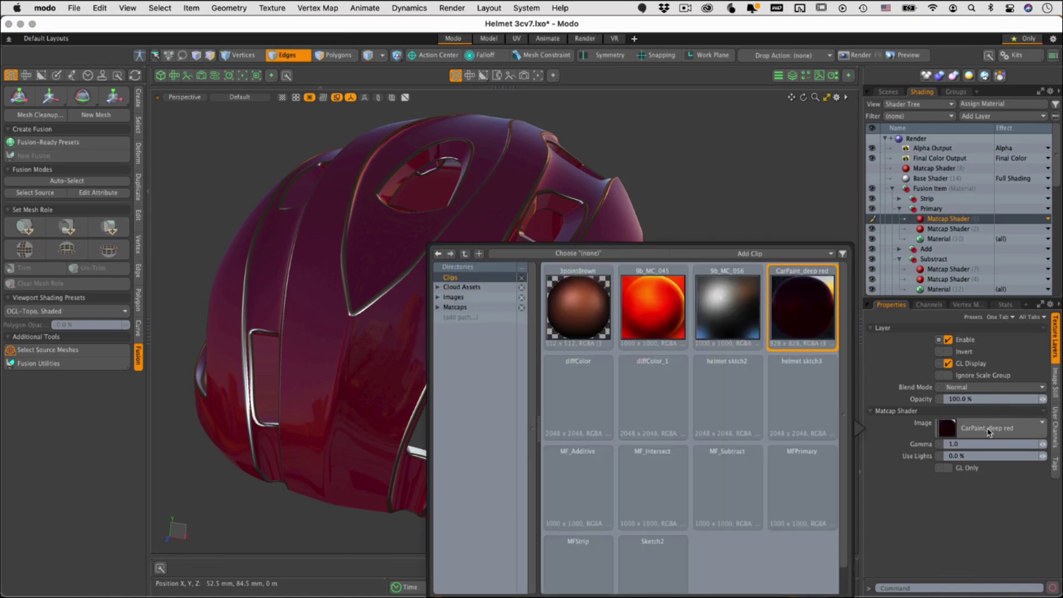
left_click(462, 308)
scroll(655, 360, "down", 15)
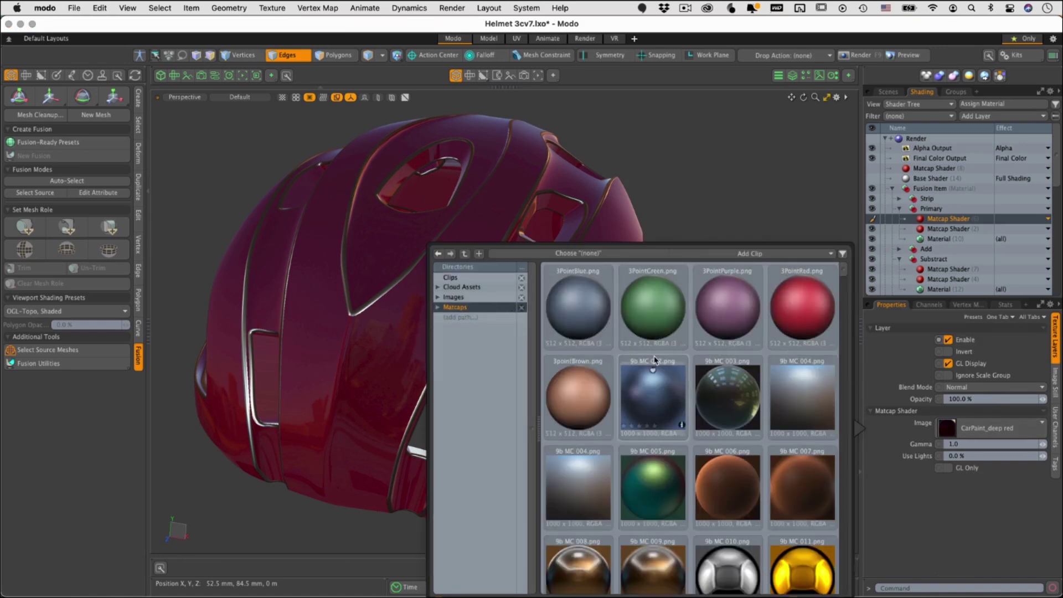
scroll(655, 361, "down", 5)
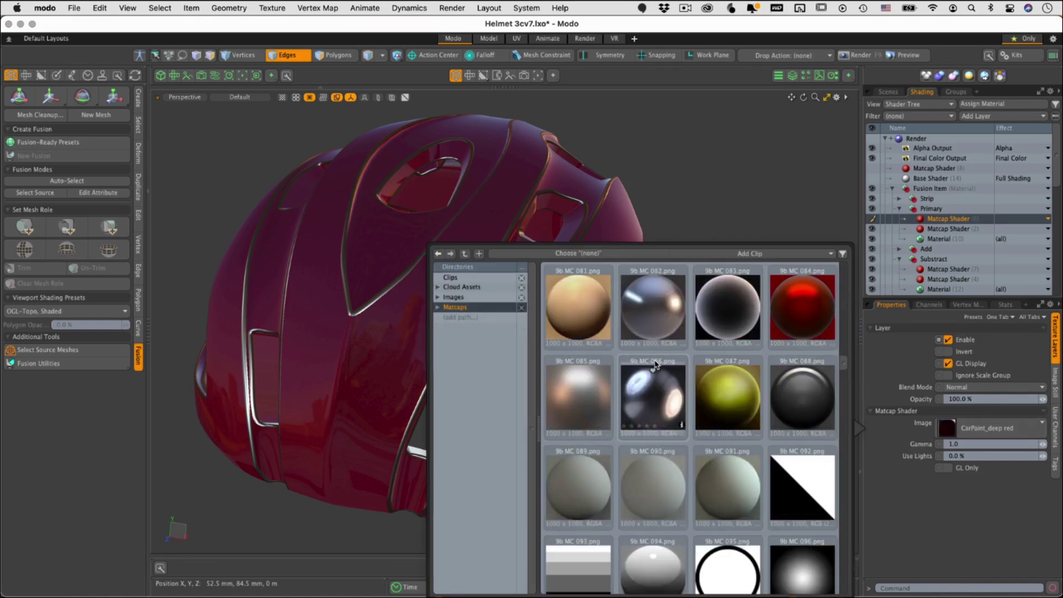
scroll(655, 370, "down", 4)
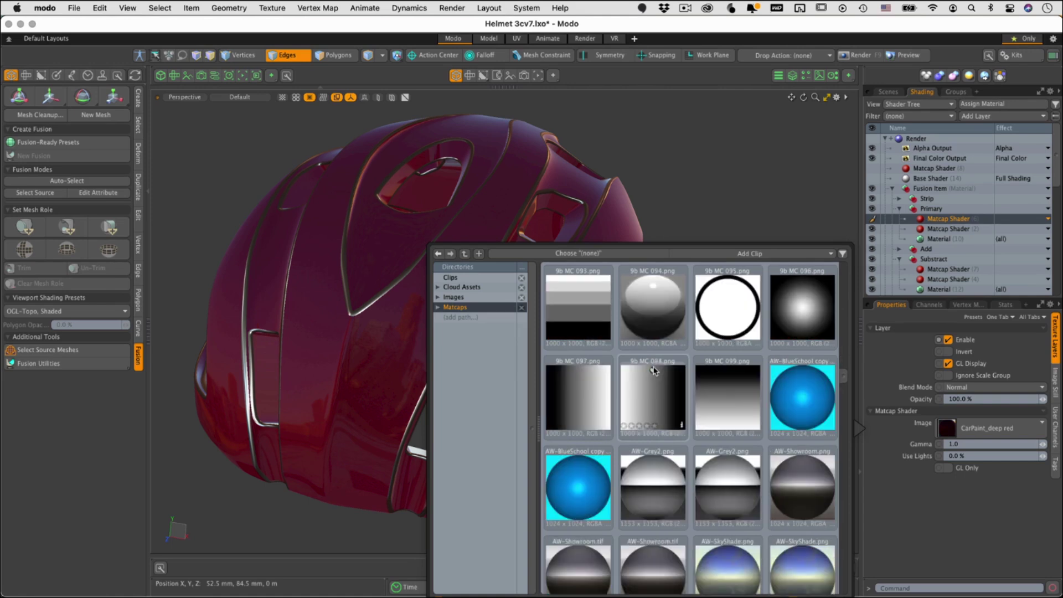
scroll(654, 370, "down", 5)
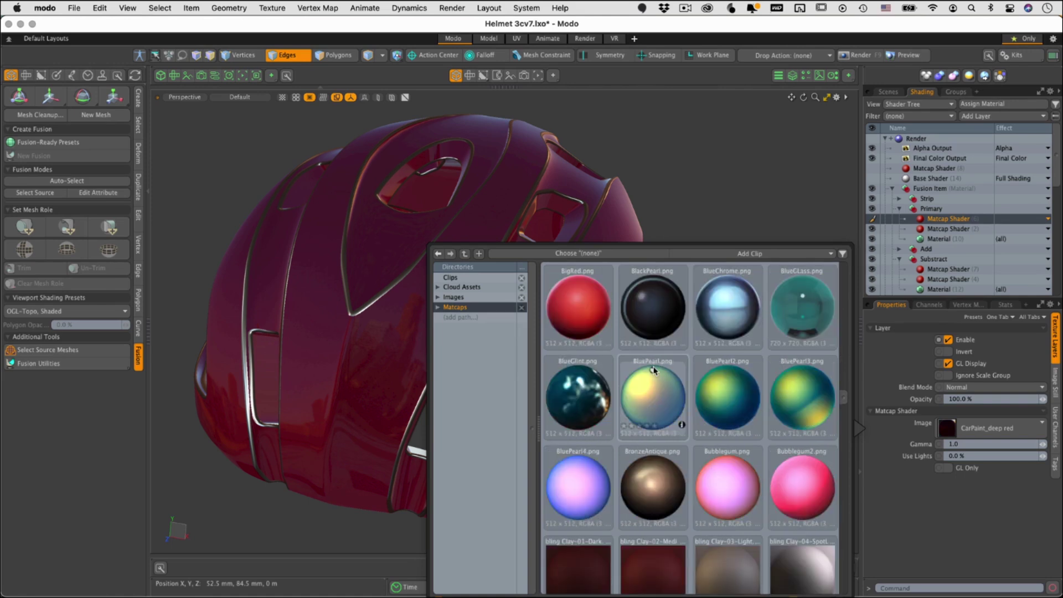
left_click(716, 410)
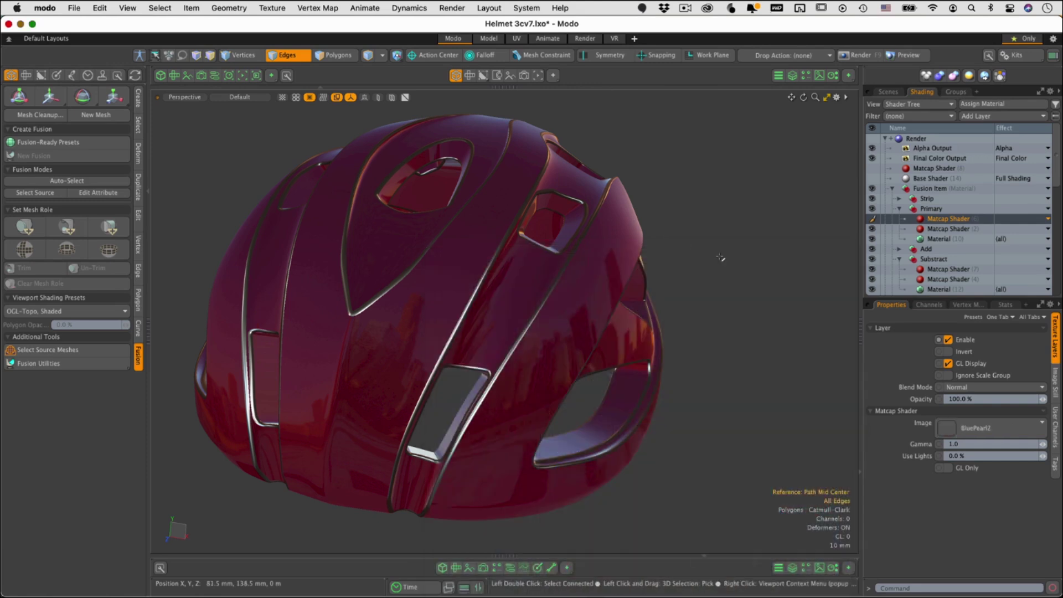
mouse_move(697, 280)
left_mouse_down("alt")
mouse_move(609, 369)
mouse_move(560, 372)
mouse_move(719, 351)
mouse_move(713, 301)
left_mouse_up("alt")
left_click_drag(537, 293, 644, 233, "ctrl+alt")
key("a")
left_click_drag(553, 343, 578, 382, "alt")
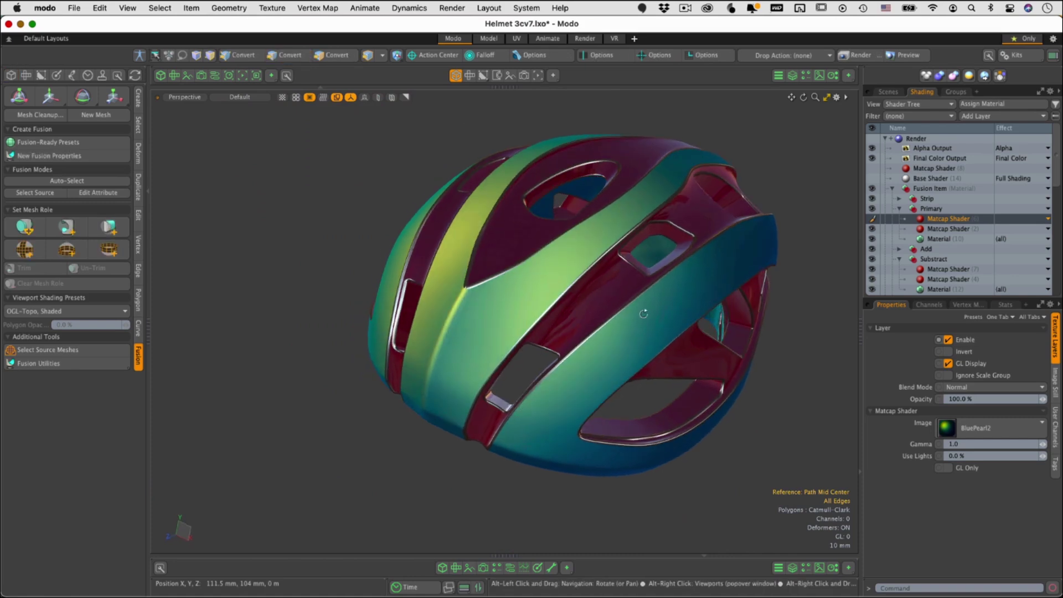
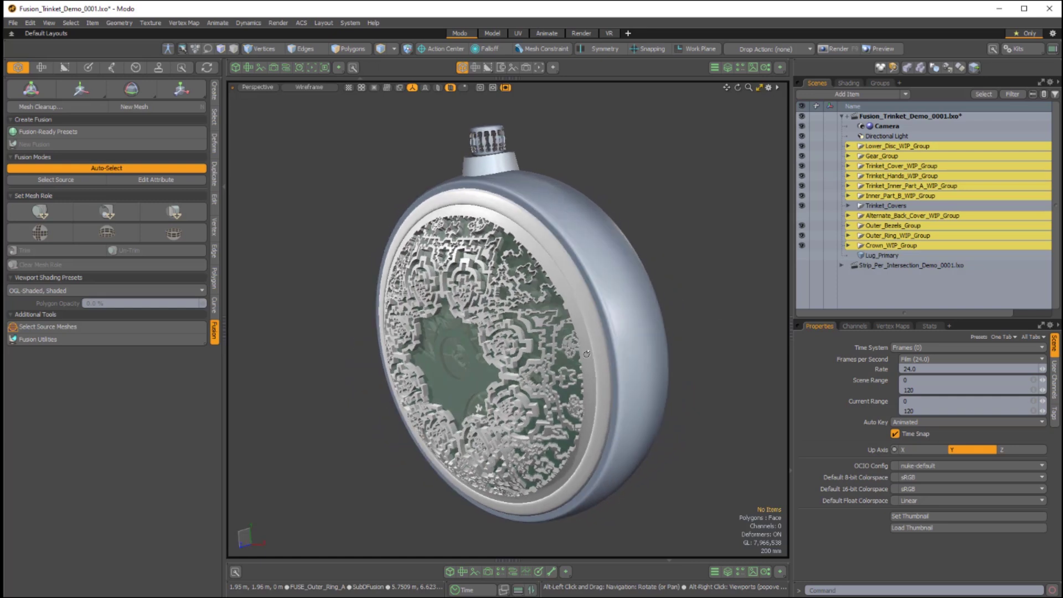
Examine the trinket model's ornate openwork cover, bezel, outer ring and crown from several angles.
left_click_drag(460, 337, 485, 325, "alt")
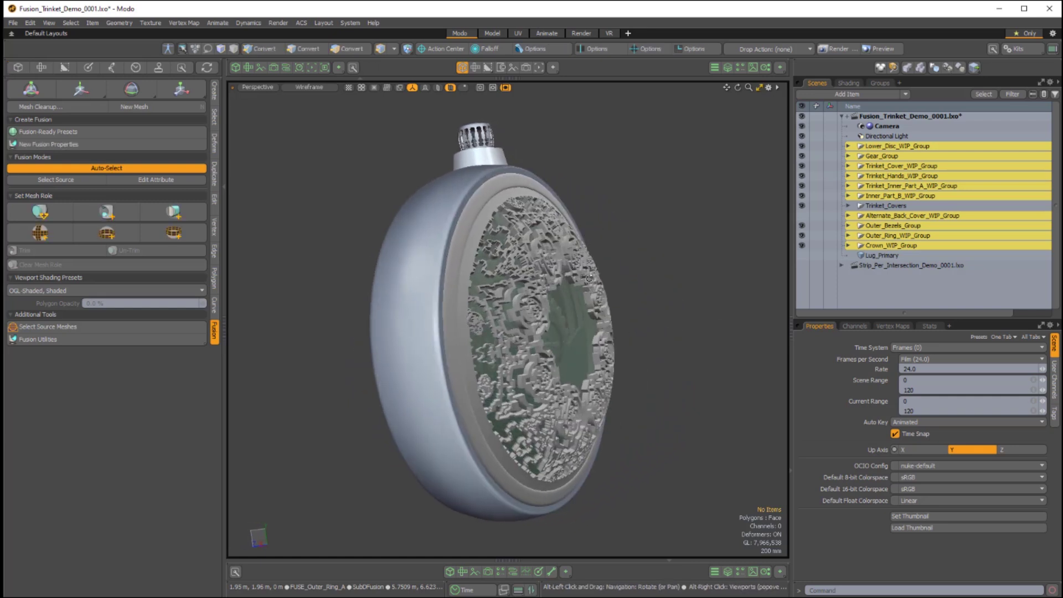
left_click_drag(567, 366, 439, 335, "alt")
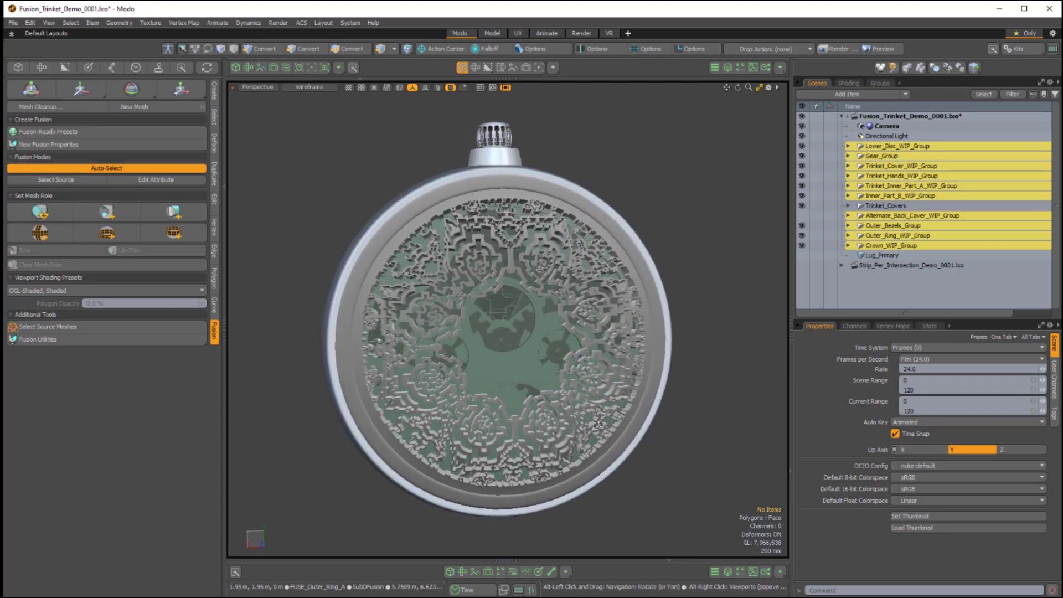
left_click_drag(557, 424, 532, 396, "alt")
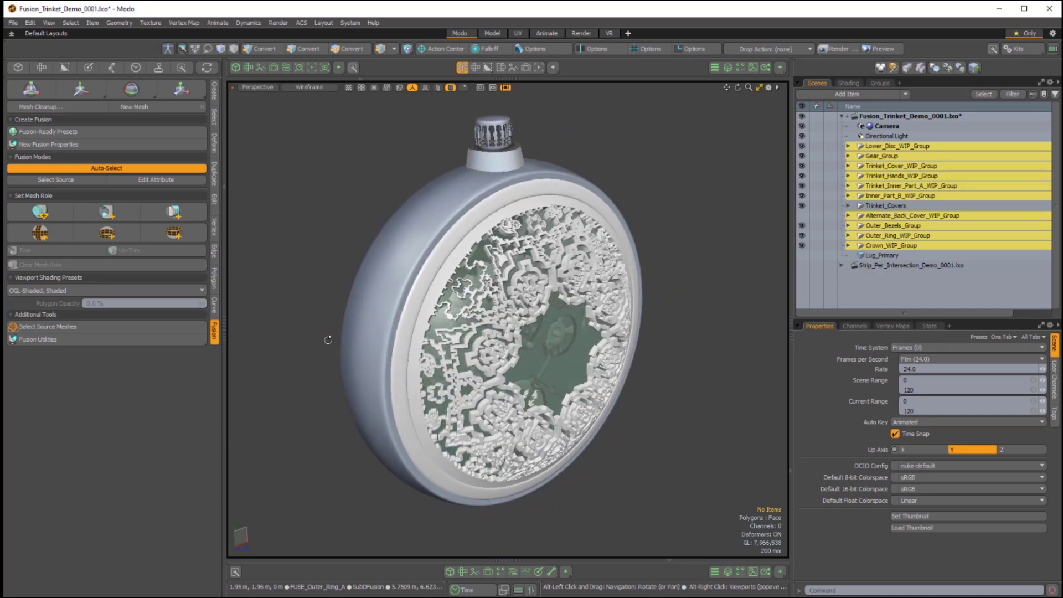
left_click_drag(282, 320, 258, 299, "alt")
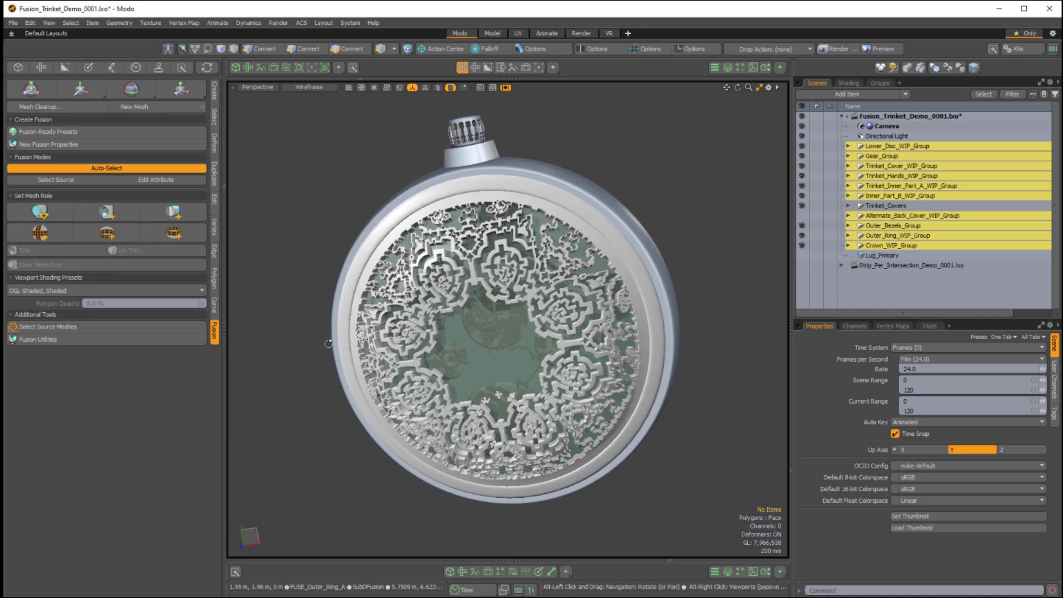
left_click_drag(489, 457, 524, 359, "alt")
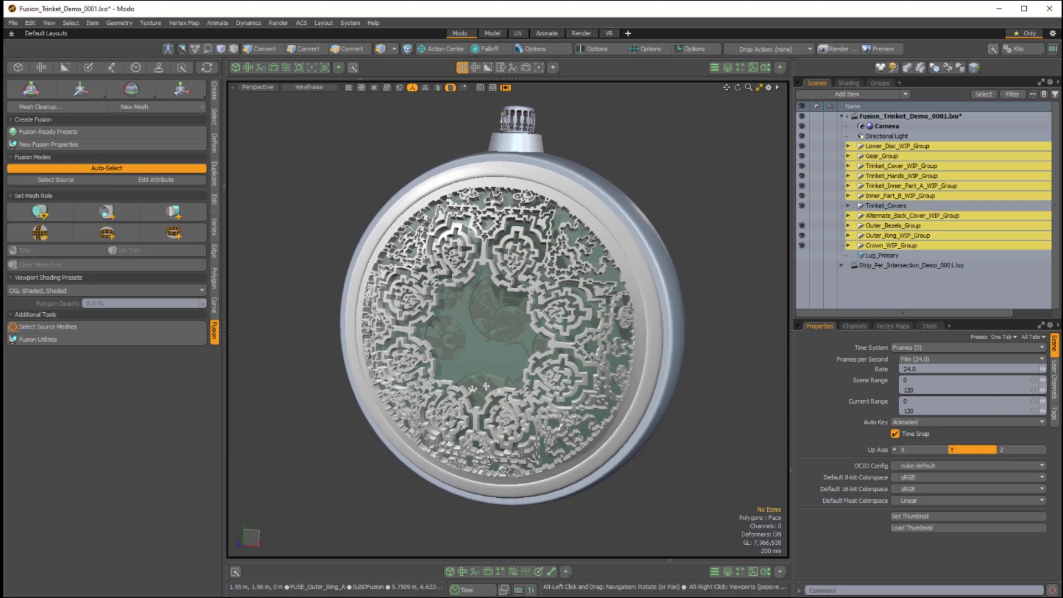
left_click_drag(459, 525, 548, 524, "ctrl+alt")
left_click_drag(498, 288, 497, 357, "alt+shift")
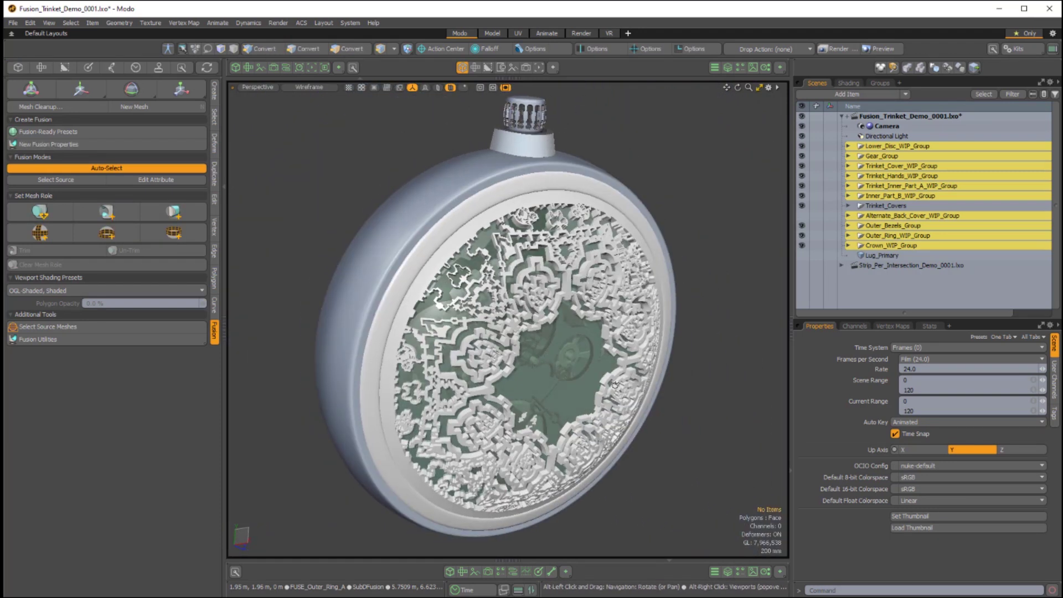
left_click_drag(689, 369, 673, 423, "alt")
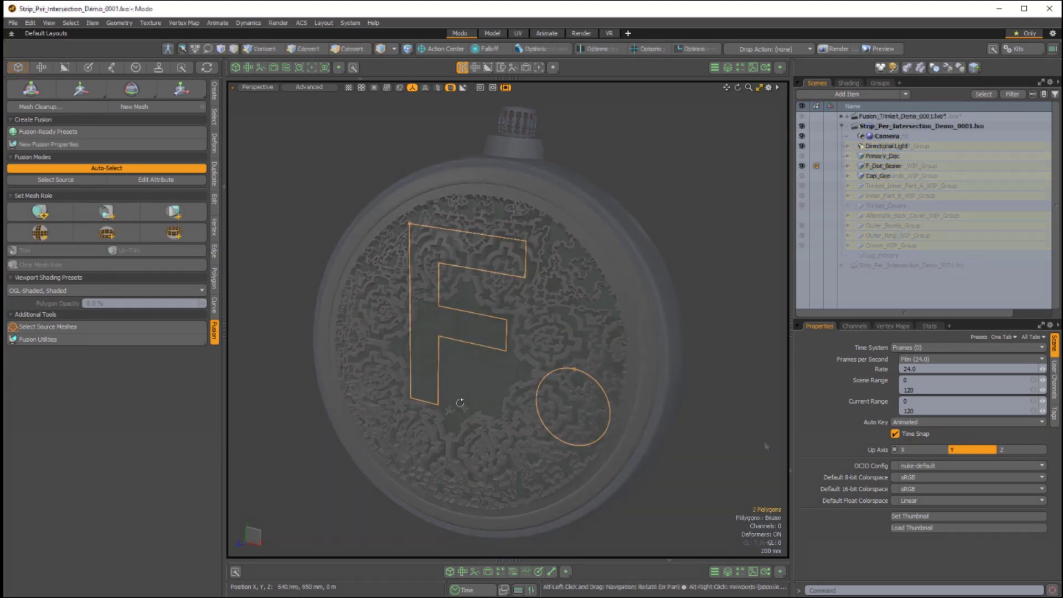
Examine the letter F and dot curves of F_Dot_Bezier in the Strip_Per_Intersection_Demo_0001.lxo scene.
left_click_drag(566, 348, 603, 304, "ctrl+alt")
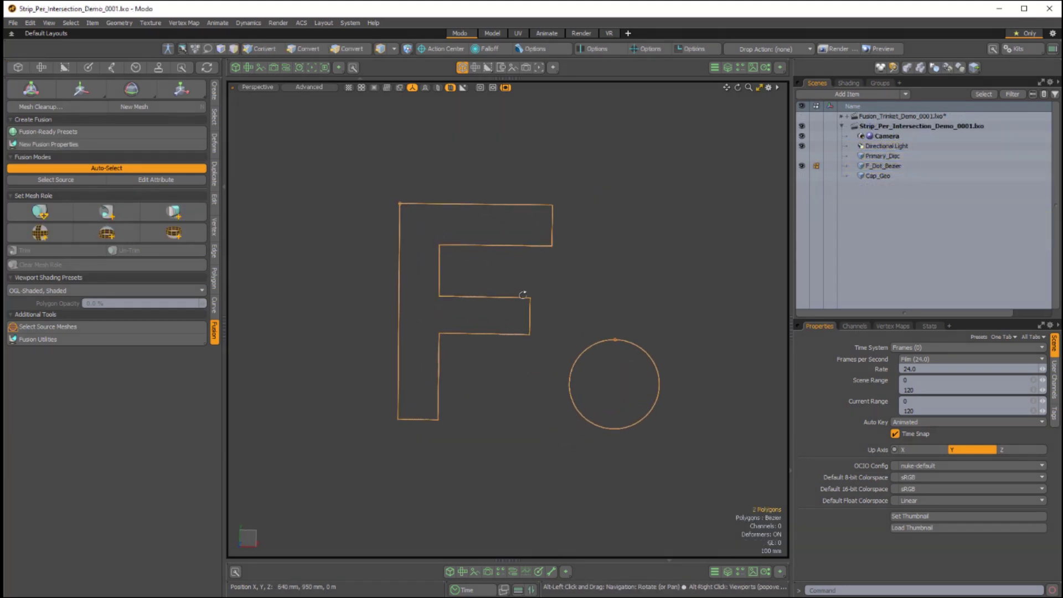
left_click_drag(557, 348, 557, 243, "alt")
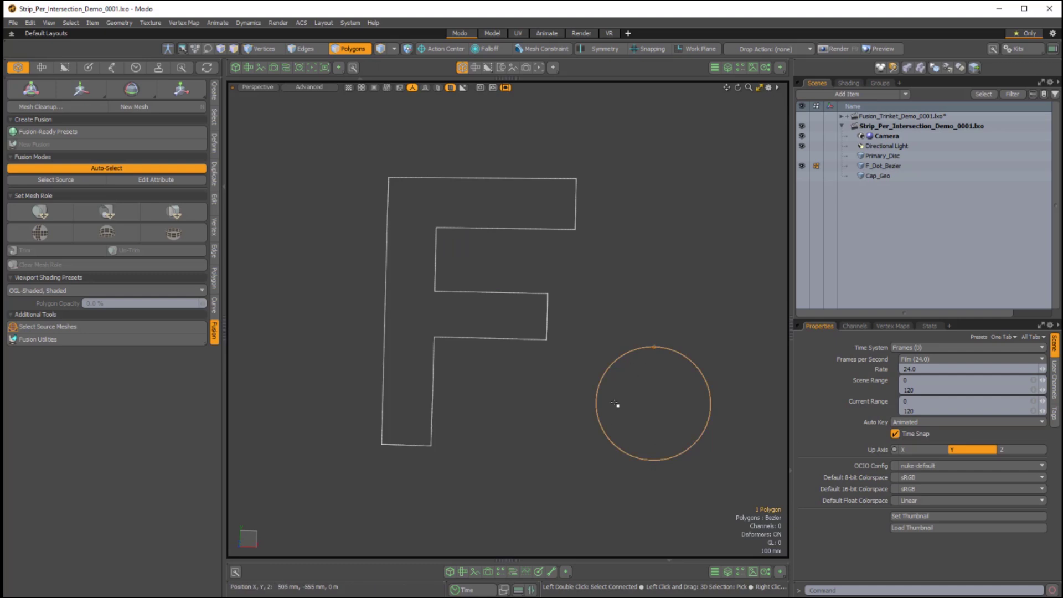
left_click_drag(624, 366, 571, 365, "alt")
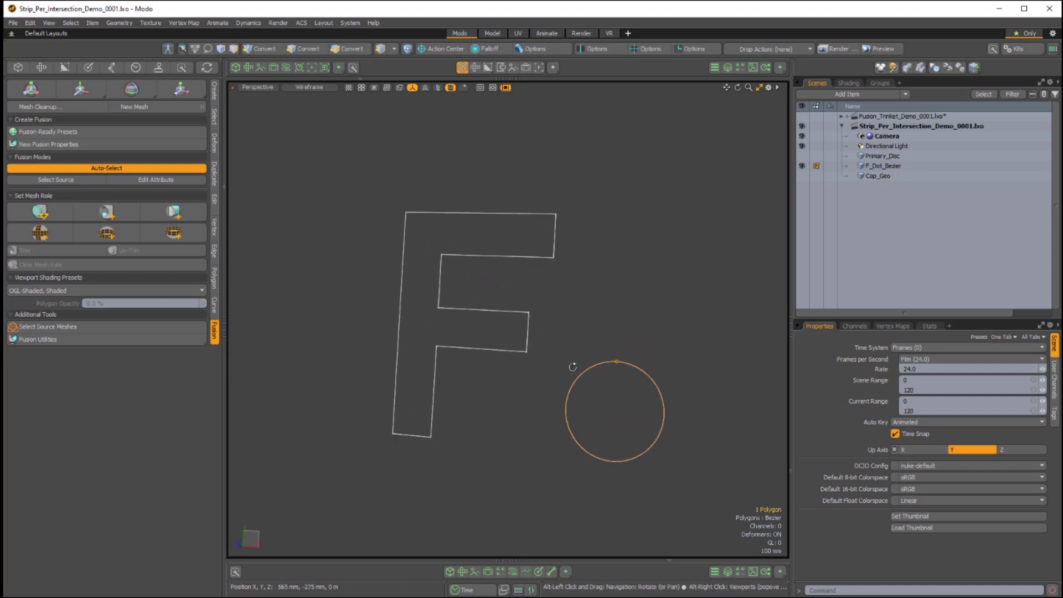
left_click_drag(523, 335, 555, 348, "alt")
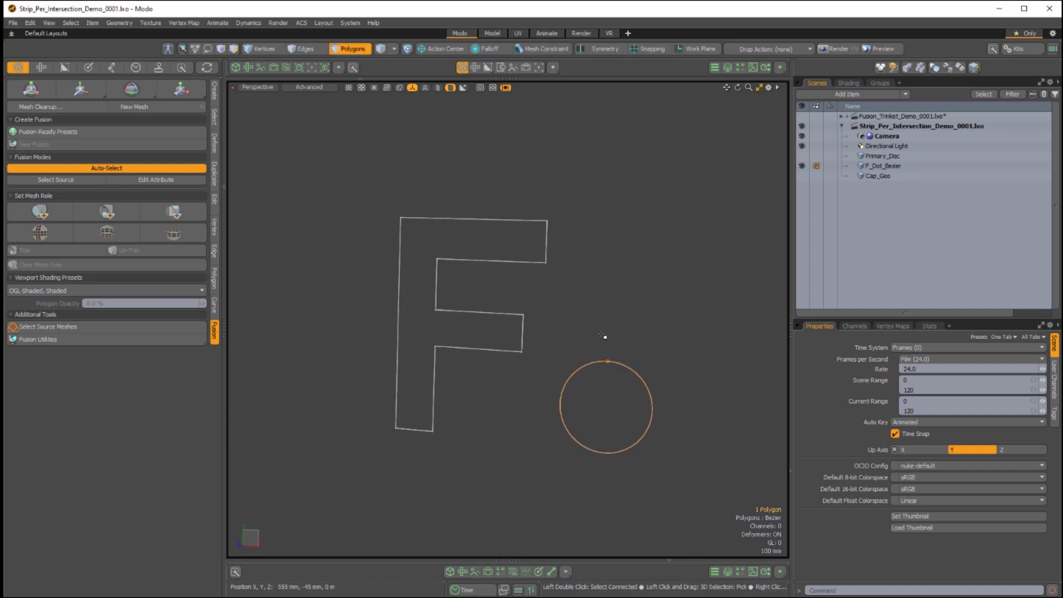
left_click_drag(640, 309, 633, 315, "alt")
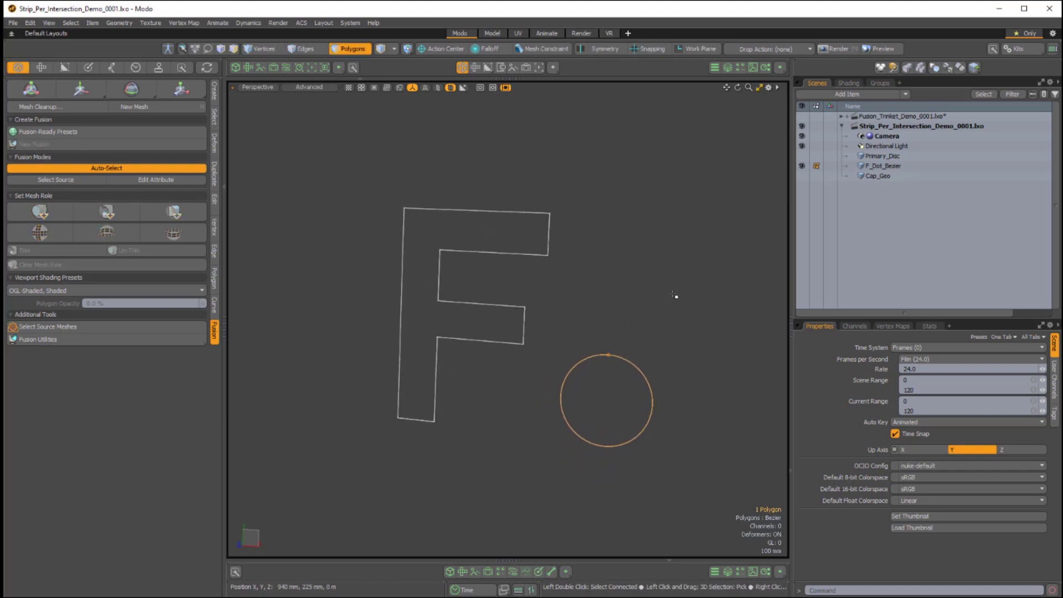
left_click_drag(660, 304, 672, 304, "alt+shift")
Switch to item selection and make the Primary_Disc mesh visible behind the F and dot curves.
left_click(868, 155)
left_click_drag(759, 223, 555, 272, "ctrl+alt")
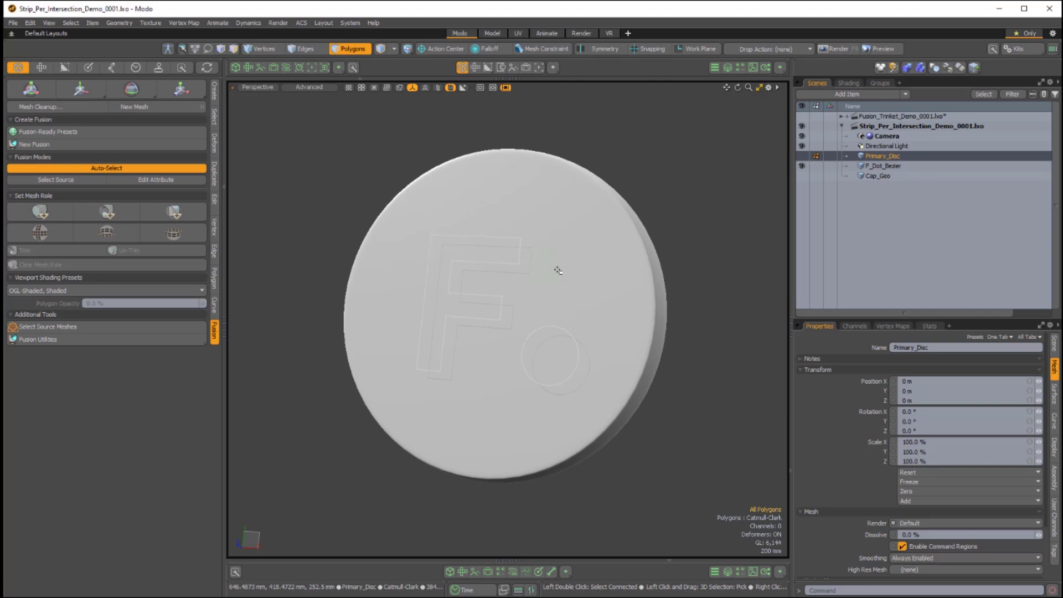
key("5")
left_click(636, 227)
left_click(801, 156)
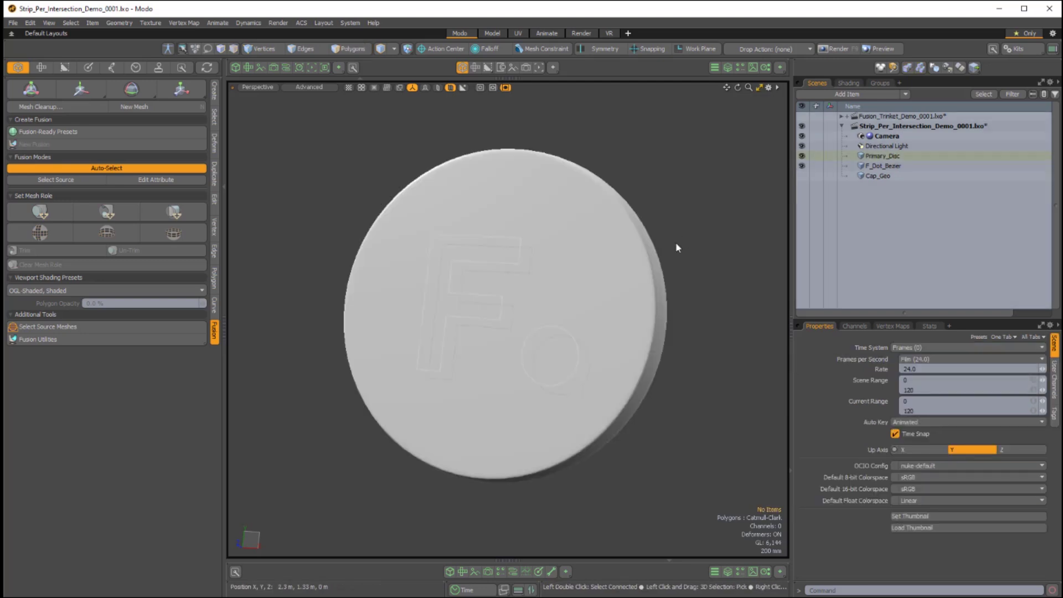
Create a new fusion from the Primary_Disc mesh and move F_Dot_Bezier above the Fusion Item in the item list.
left_click(639, 257)
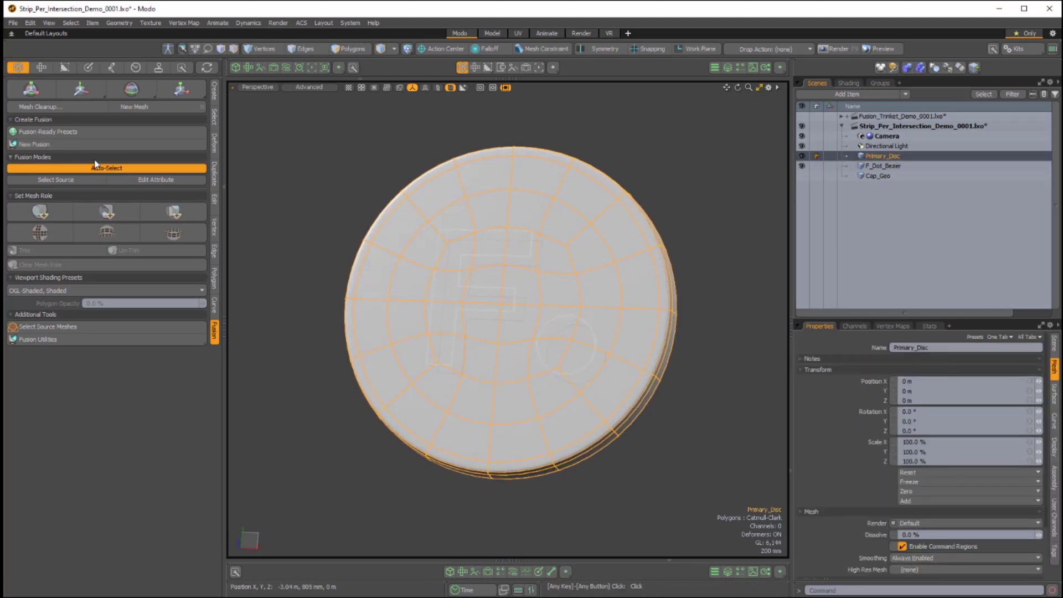
left_click(76, 145)
left_click(607, 166)
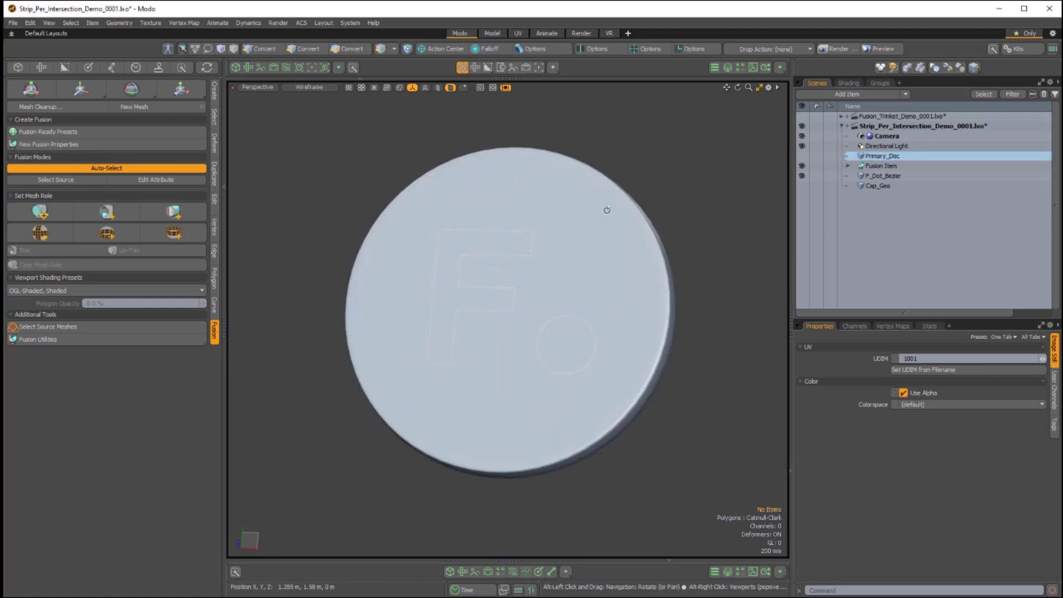
left_click_drag(883, 176, 884, 164)
left_click_drag(494, 346, 550, 237, "alt")
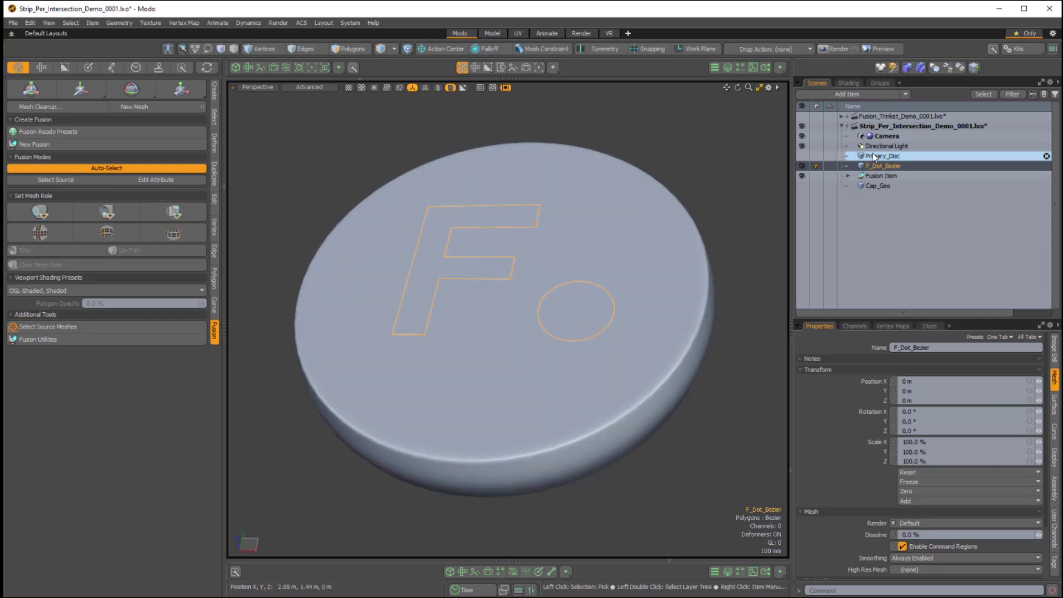
Select the fusion's source mesh Primary_Disc through the Fusion Item's Select Source mode.
left_click(880, 176)
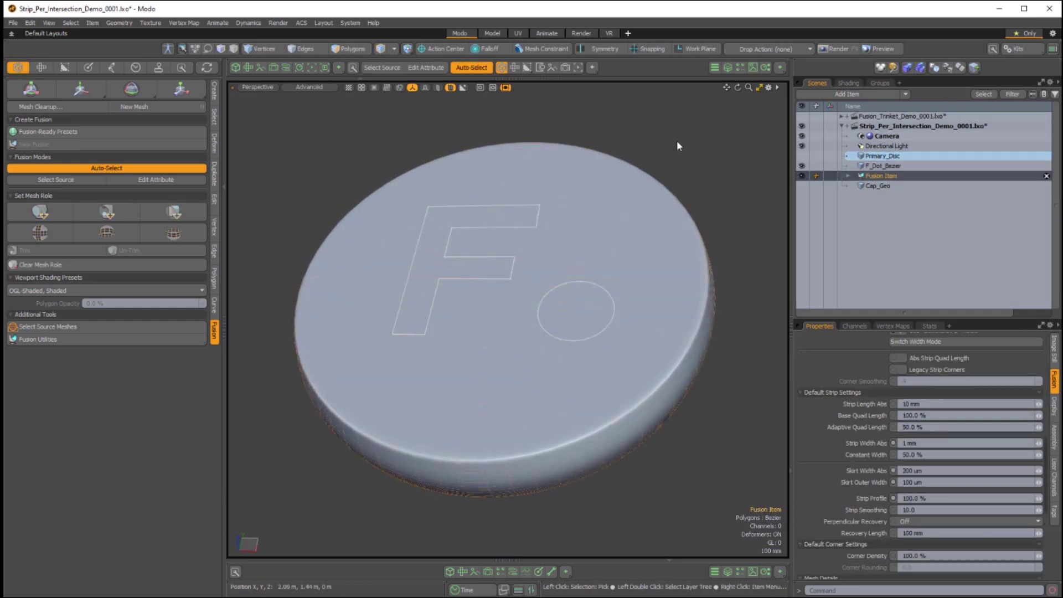
left_click(380, 68)
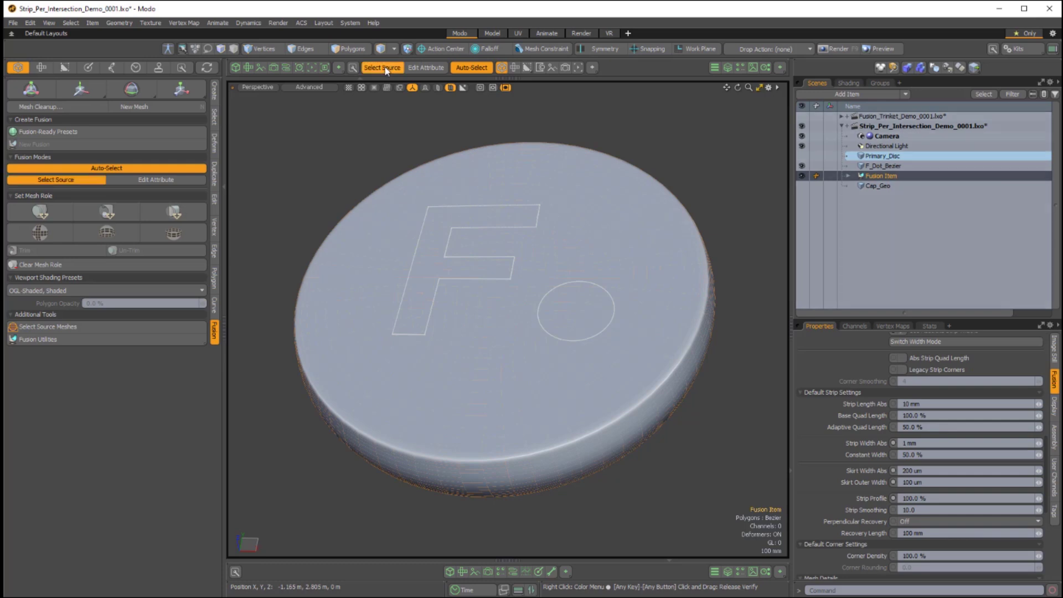
left_click(605, 246)
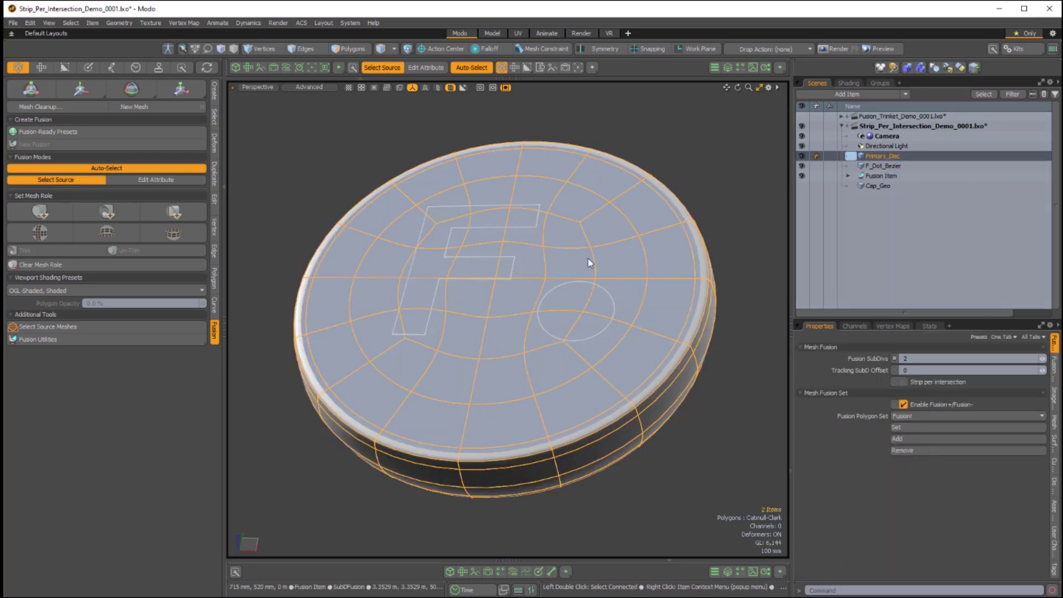
Join F_Dot_Bezier to Primary_Disc in the fusion, extruding the F and dot curves, and clear the selection.
left_click(879, 164, "ctrl")
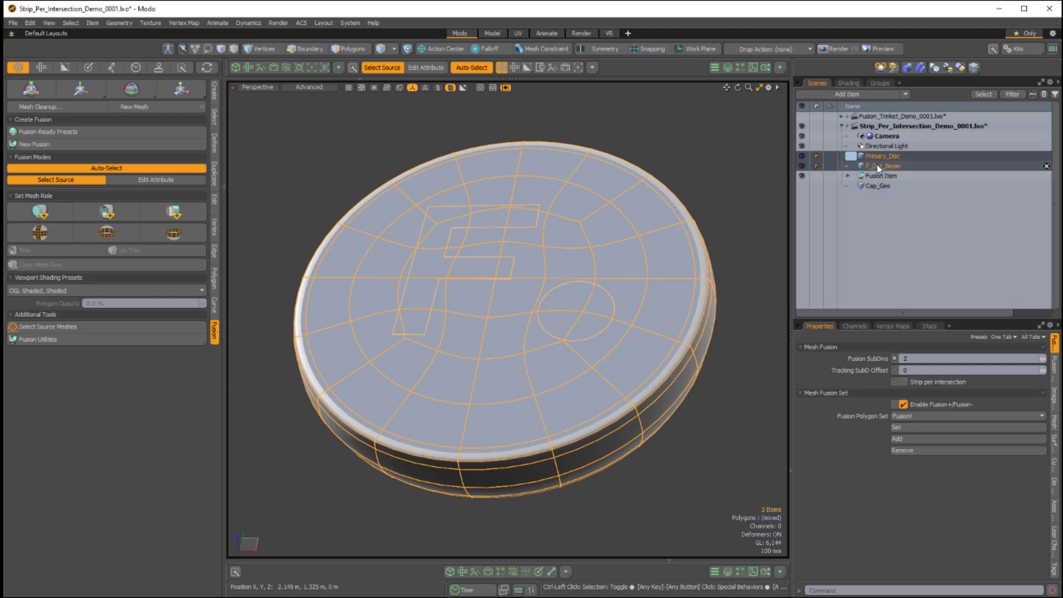
left_click(41, 213)
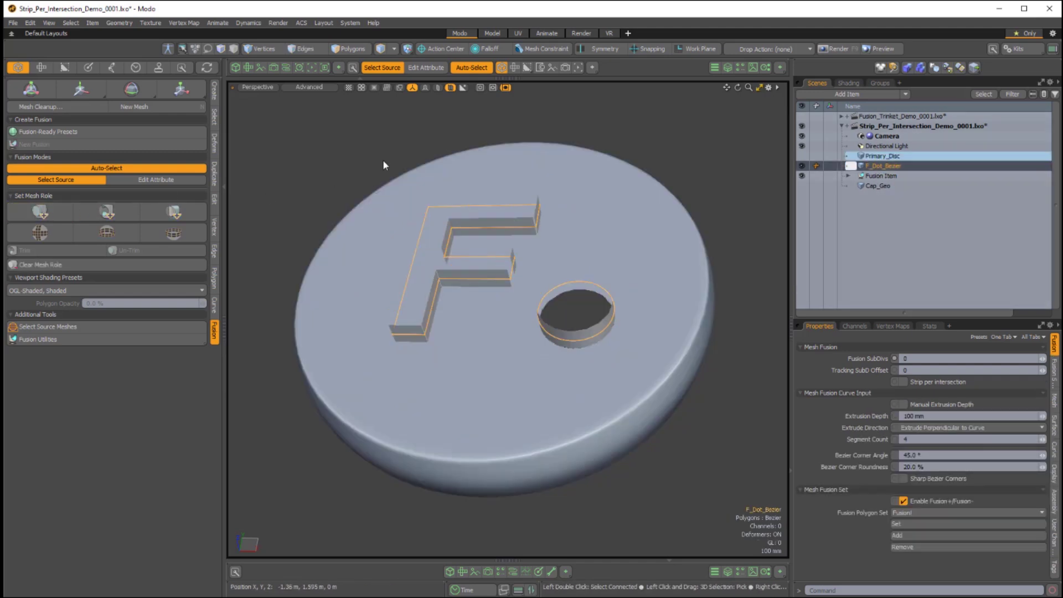
left_click_drag(493, 342, 535, 387, "alt")
scroll(532, 299, "down", 3)
scroll(575, 229, "down", 3)
key("ctrl+3")
left_click(598, 388)
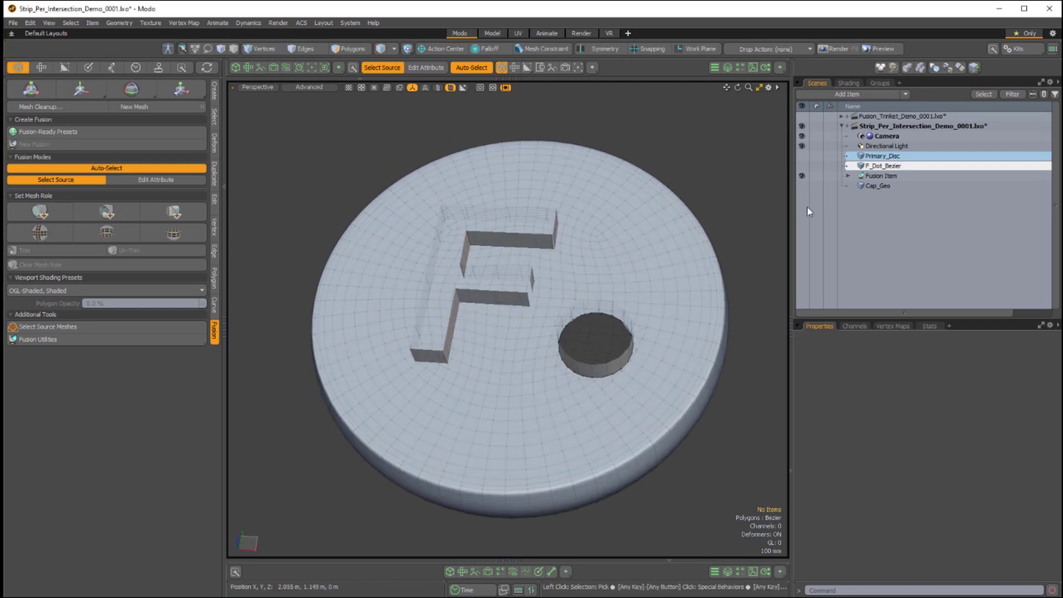
Move Cap_Geo above the Fusion Item in the item list and check the mesh against the fused disc.
left_click(862, 186)
left_click_drag(872, 186, 809, 178)
left_click(802, 176)
left_click_drag(542, 266, 671, 259, "alt")
left_click_drag(593, 249, 553, 321, "alt")
left_click(801, 176)
left_click_drag(557, 225, 547, 250, "alt")
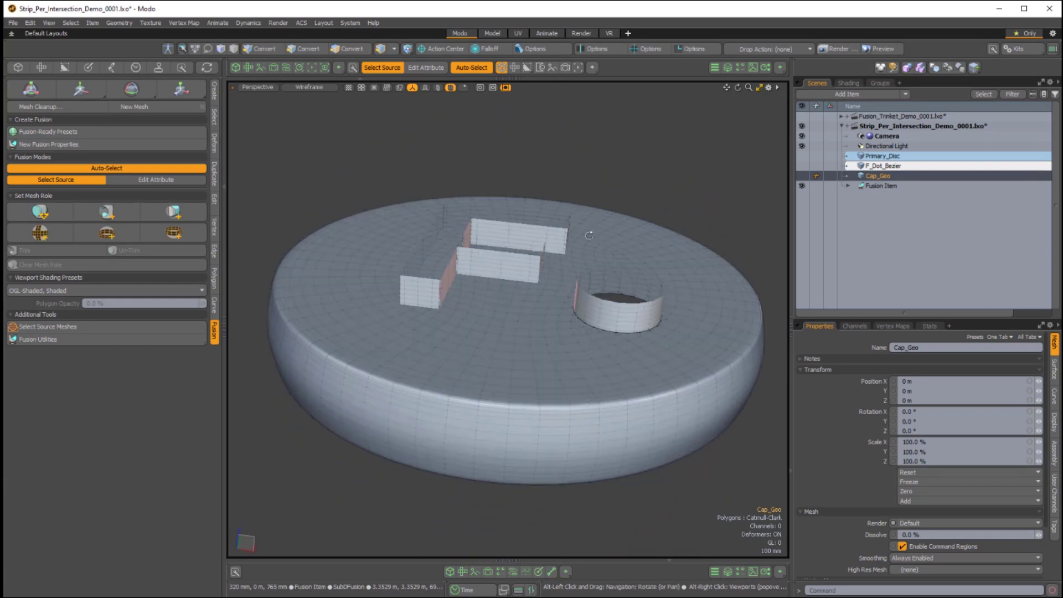
Show F_Dot_Bezier and compare the height of its extruded walls with Cap_Geo, leaving Cap_Geo hidden.
left_click(802, 166)
left_click_drag(631, 255, 634, 208, "alt")
left_click(801, 175)
left_click_drag(539, 260, 515, 255, "alt")
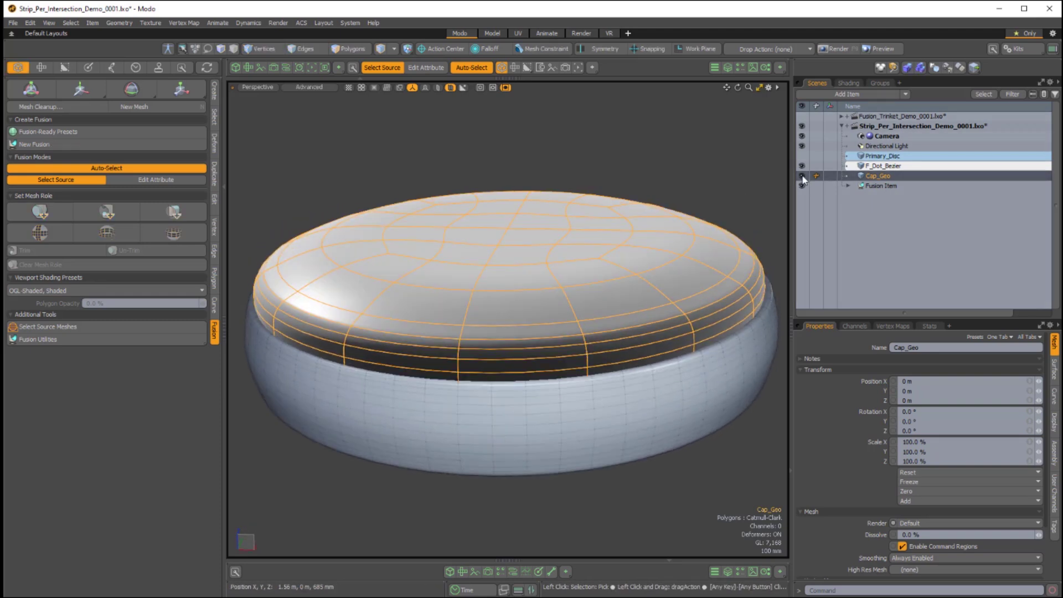
left_click(802, 176)
Enable manual extrusion depth for F_Dot_Bezier and set its extrusion depth to 400 mm.
left_click(884, 166)
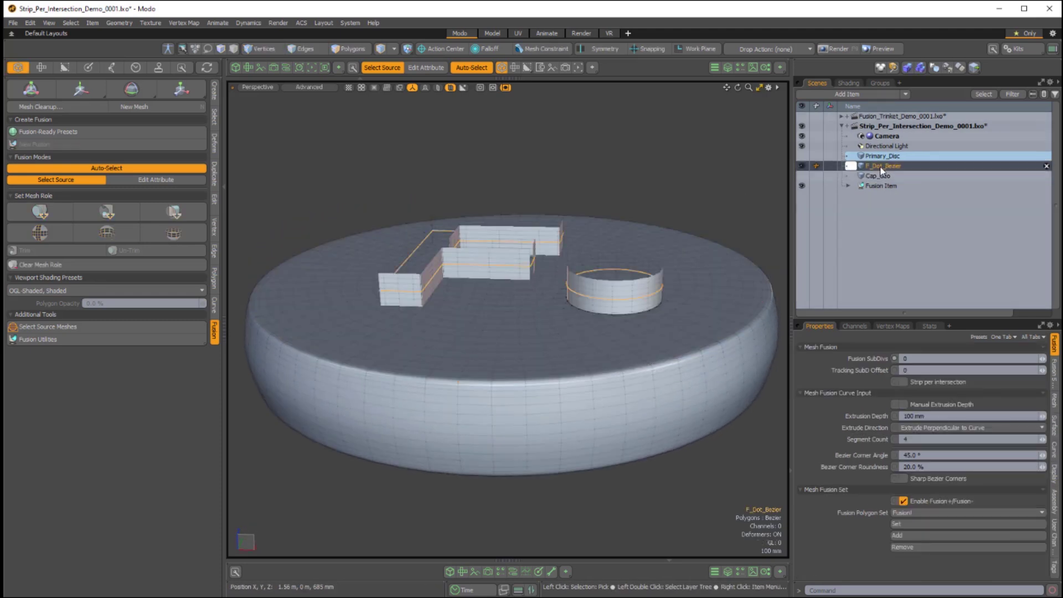
left_click(905, 404)
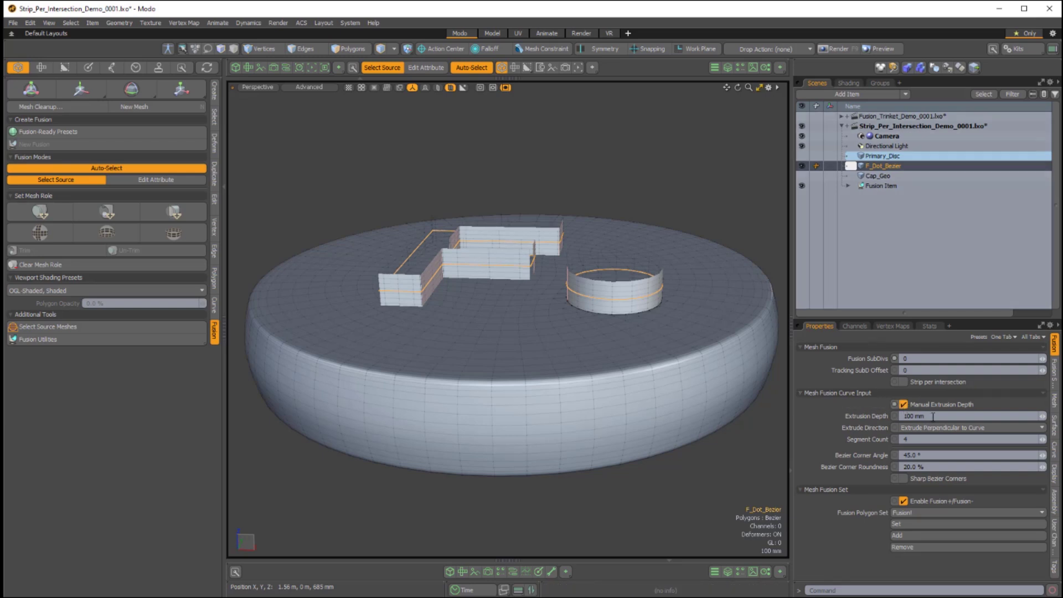
left_click(905, 415)
type("400mm")
key("Return")
left_click_drag(554, 332, 581, 587, "alt")
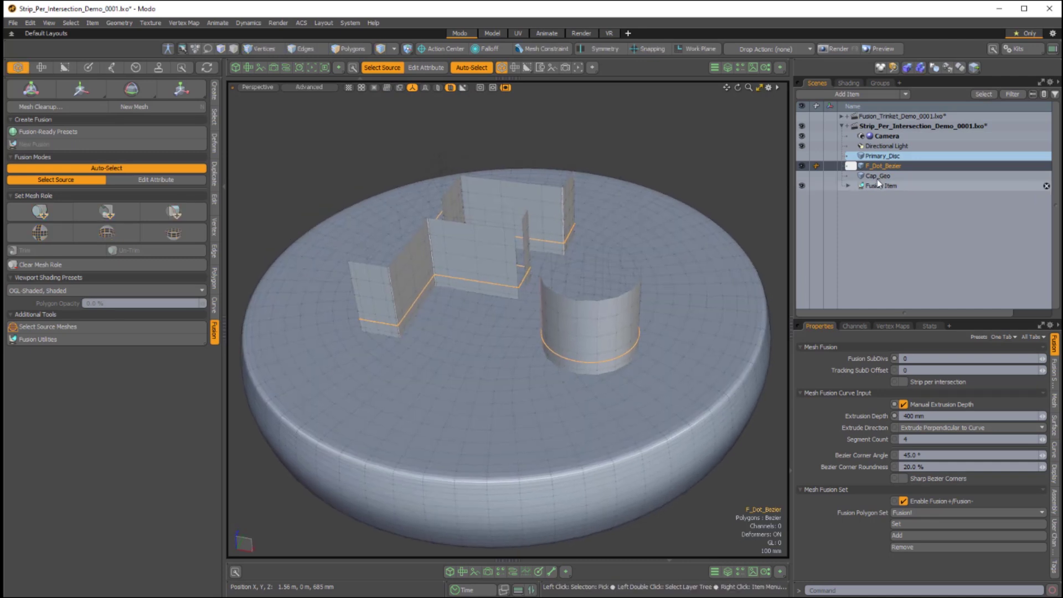
Show Cap_Geo over the disc and select it together with F_Dot_Bezier, the source of the extruded F walls.
left_click(801, 175)
left_click_drag(553, 232, 559, 169, "alt")
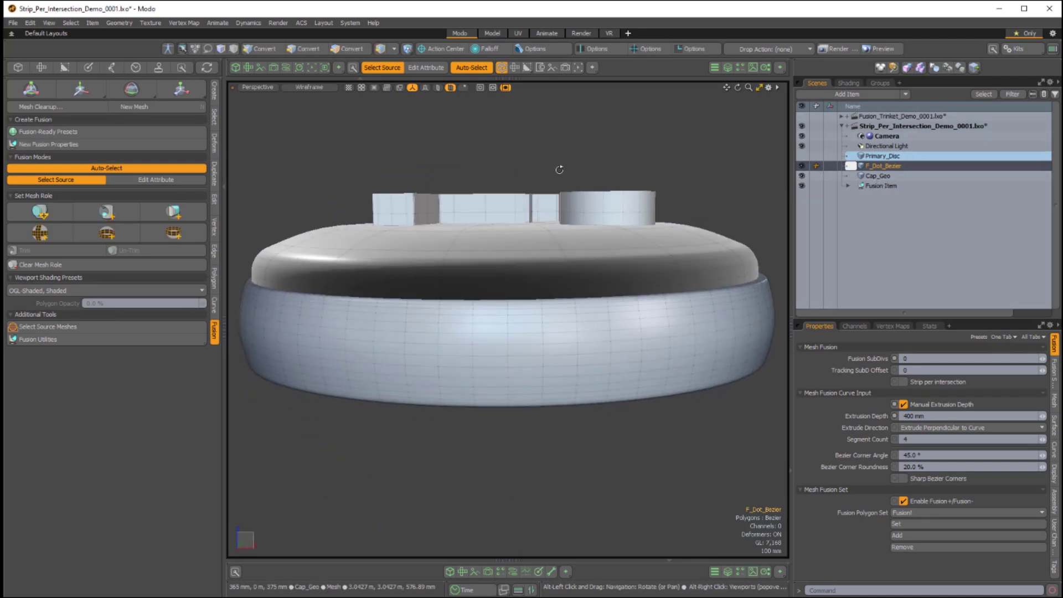
key("5")
left_click(878, 176)
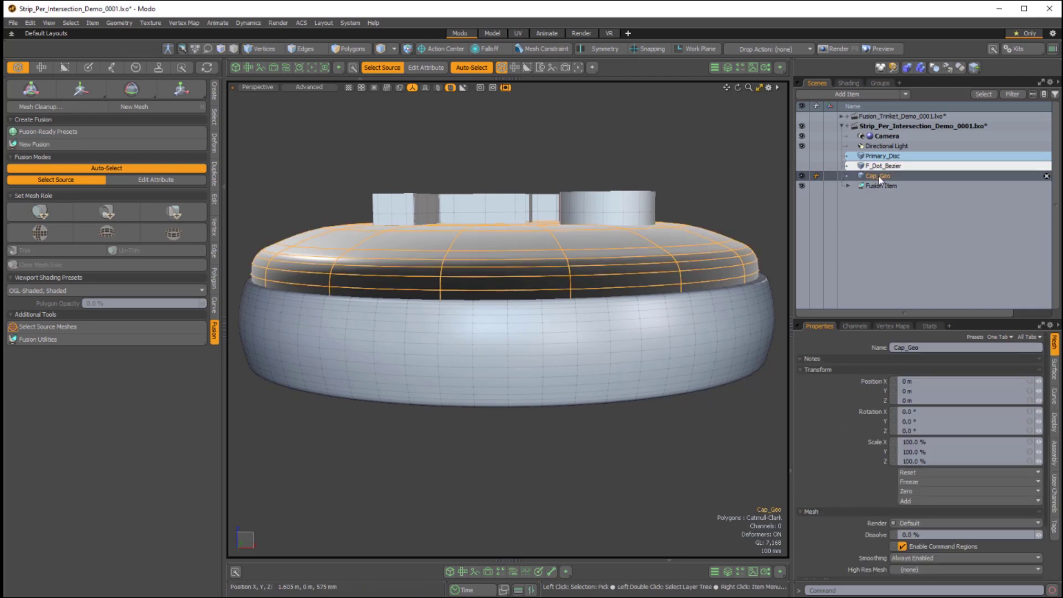
left_click_drag(532, 213, 501, 215, "alt")
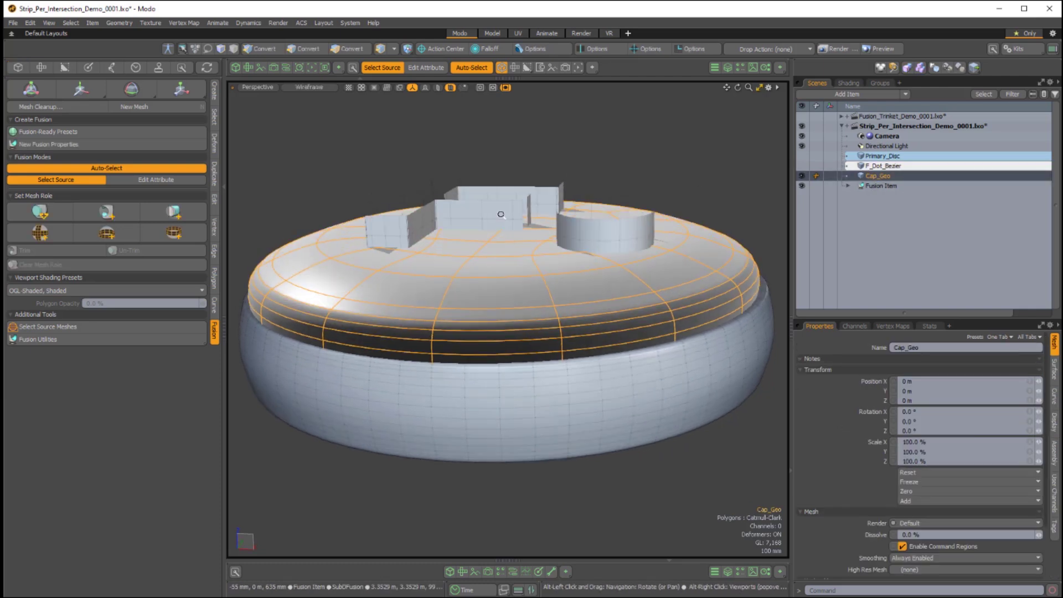
scroll(498, 214, "up", 3)
left_click(485, 220, "shift")
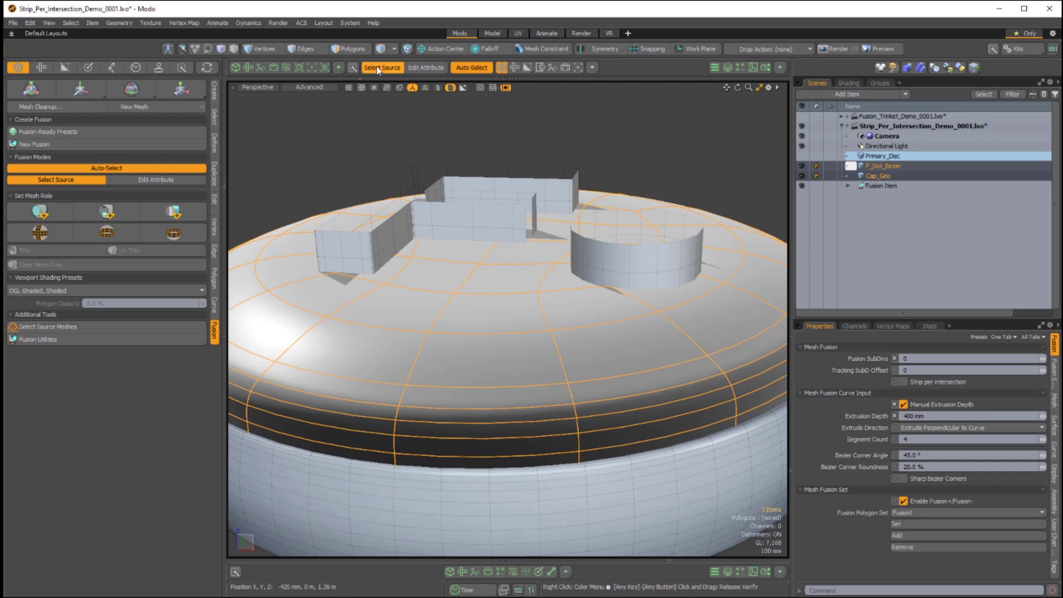
scroll(439, 139, "down", 3)
left_click_drag(439, 139, 474, 187, "alt")
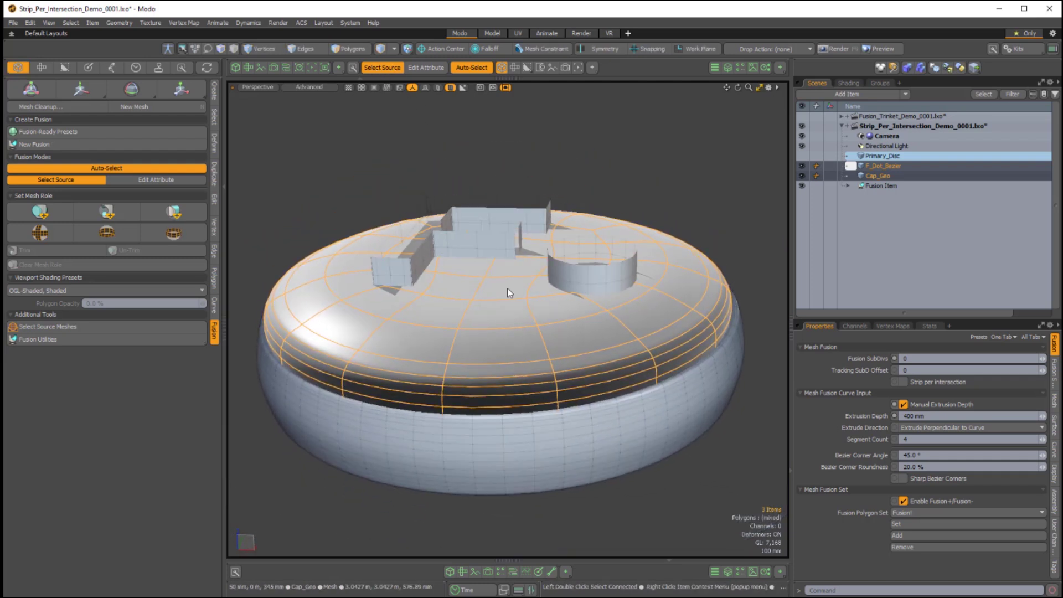
Assign Cap_Geo the mesh role that caps the F_Dot_Bezier extrusion, clear the selection and hide Cap_Geo.
left_click(185, 214)
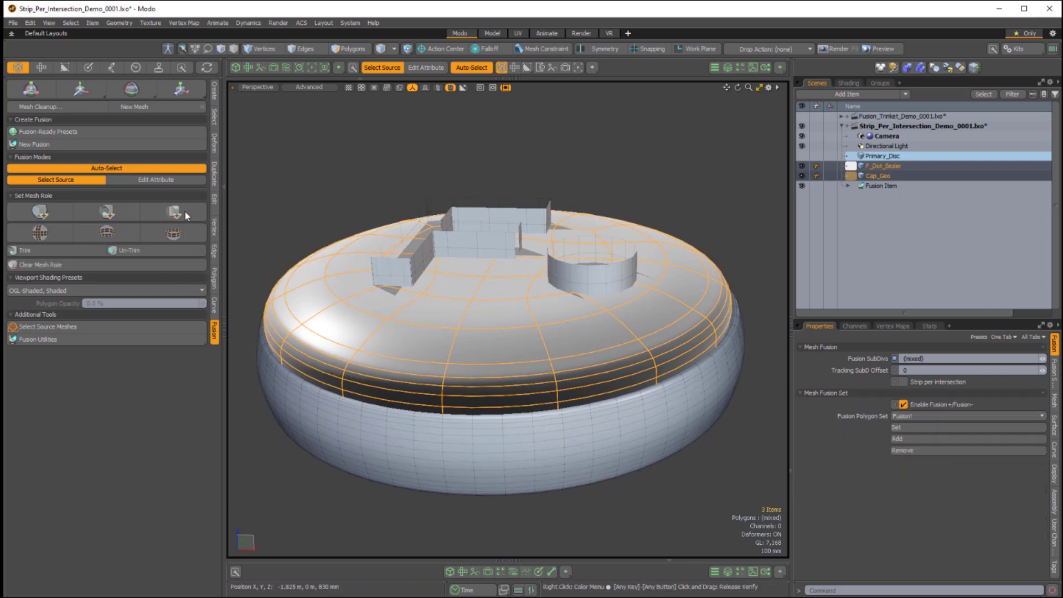
left_click(275, 202)
left_click_drag(576, 194, 613, 215, "alt")
left_click(801, 175)
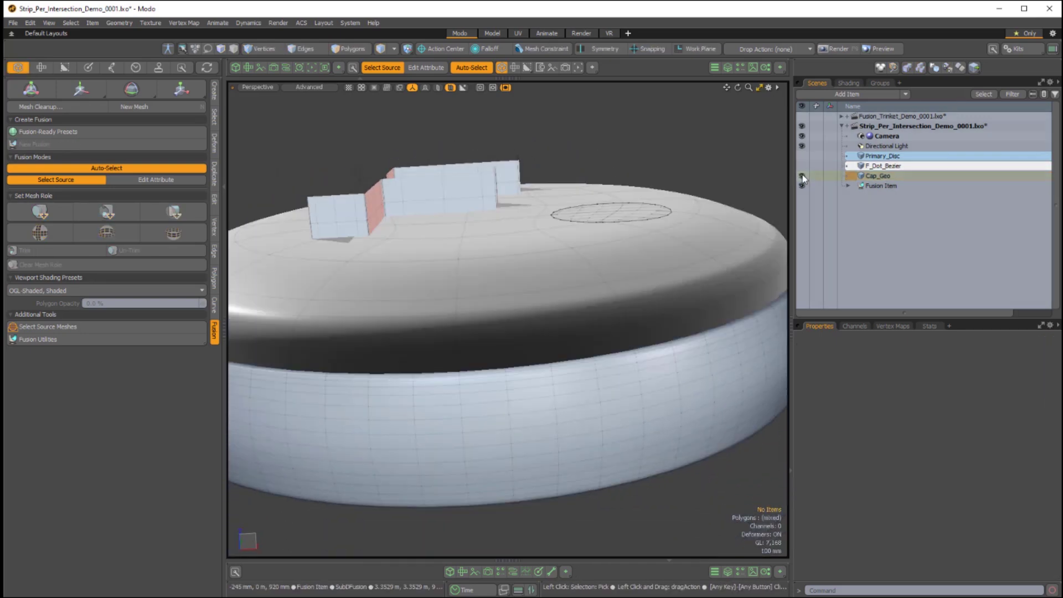
left_click(801, 175)
left_click_drag(595, 216, 579, 359, "alt")
left_click_drag(520, 306, 462, 260, "alt+shift")
left_click_drag(462, 260, 463, 230, "alt")
left_click_drag(462, 229, 484, 332, "ctrl+alt")
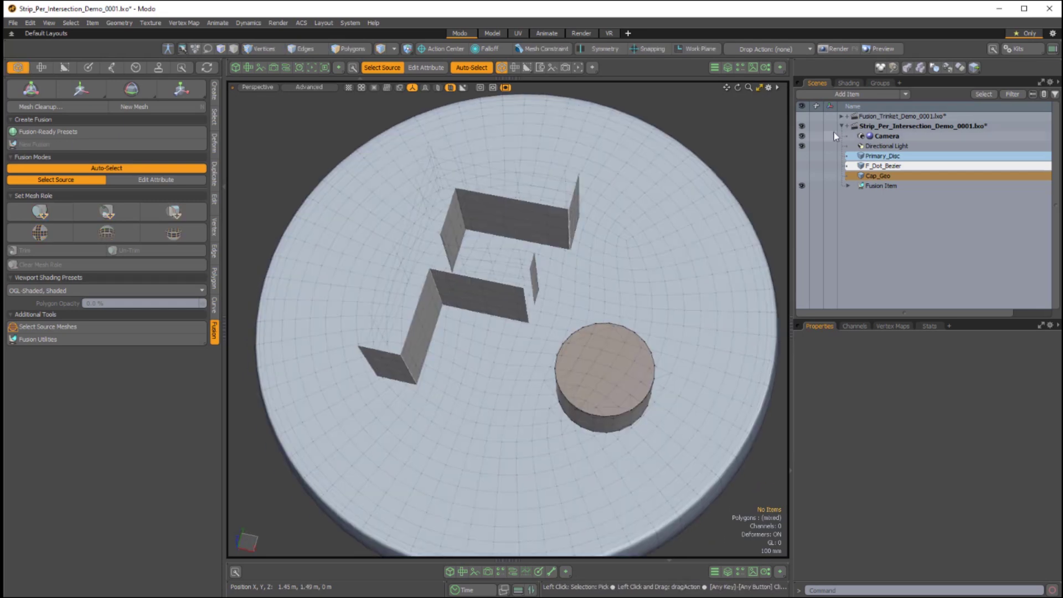
Set F_Dot_Bezier's Bezier corner angle to 11.25° and turn on sharp Bezier corners for the F walls.
left_click(802, 166)
left_click_drag(498, 297, 446, 287, "alt")
left_click(872, 166)
left_click_drag(446, 288, 460, 257, "alt")
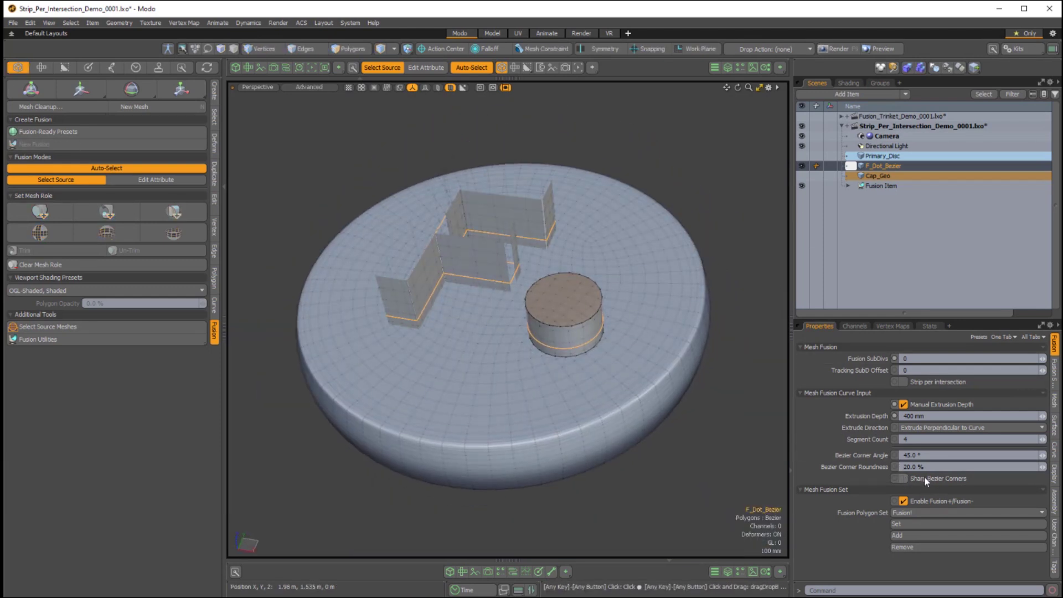
left_click_drag(644, 373, 420, 328, "alt")
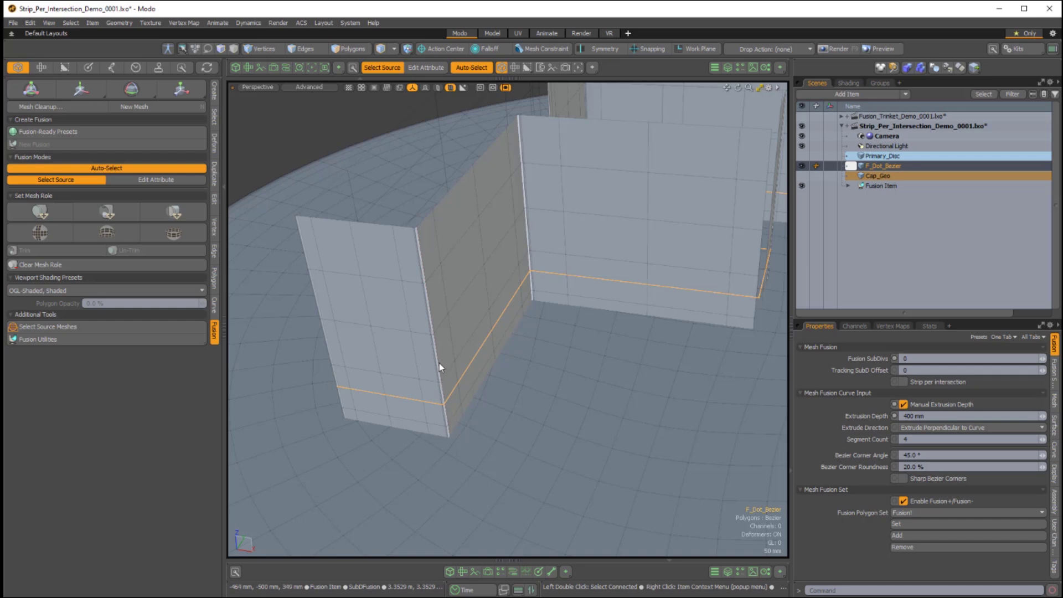
left_click_drag(437, 373, 428, 276, "alt+shift")
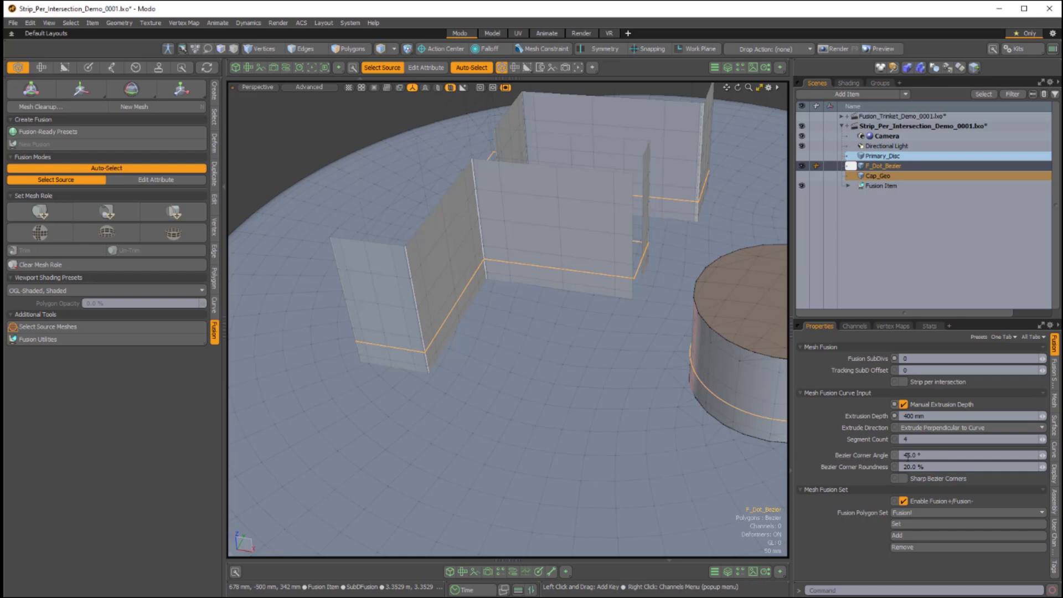
left_click_drag(922, 455, 898, 460)
left_click(902, 478)
left_click_drag(409, 302, 838, 377, "alt")
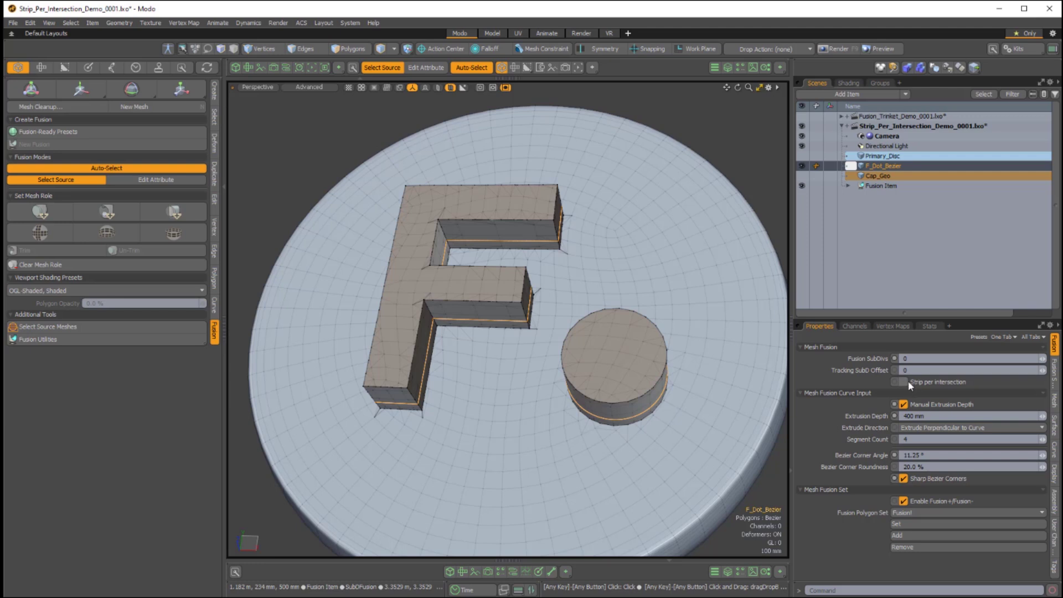
Enable strip per intersection for Primary_Disc, F_Dot_Bezier and Cap_Geo together, and clear the selection.
left_click_drag(576, 345, 600, 403, "alt")
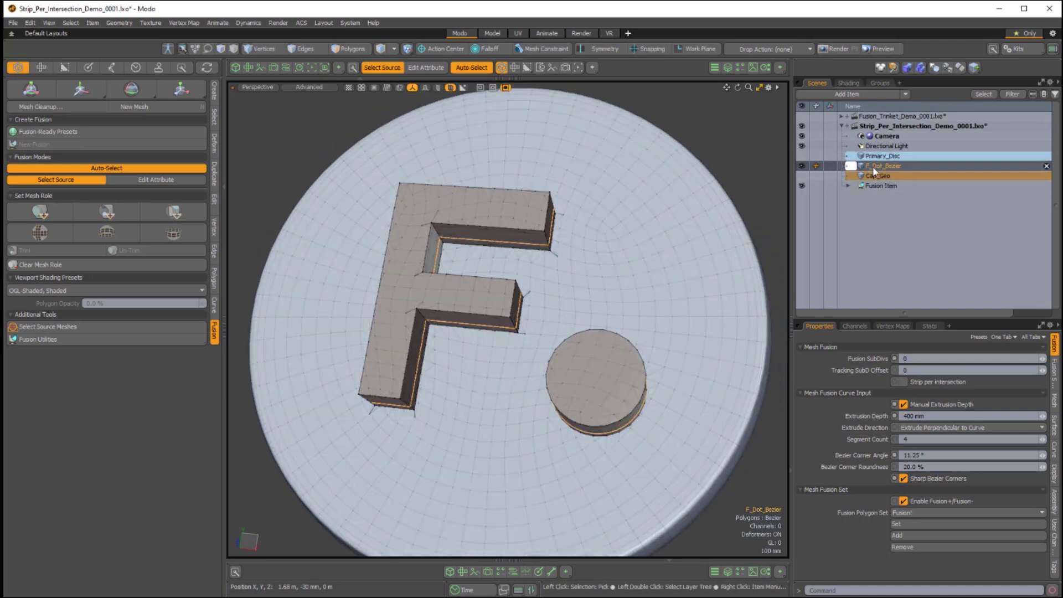
left_click_drag(487, 337, 477, 317, "alt")
left_click(887, 157)
left_click(888, 166, "ctrl")
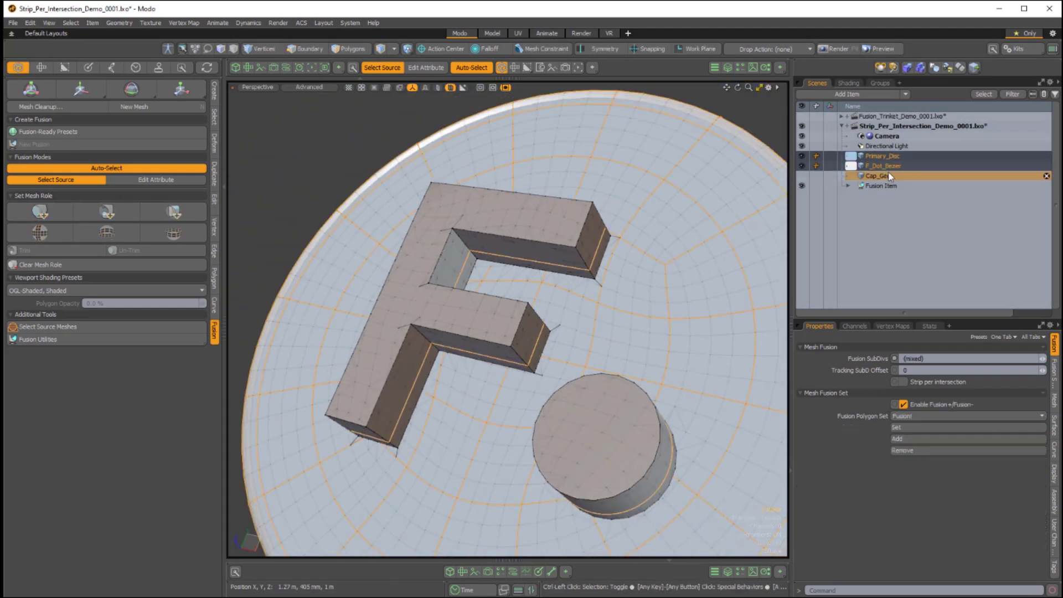
left_click(888, 176, "ctrl")
left_click(902, 381)
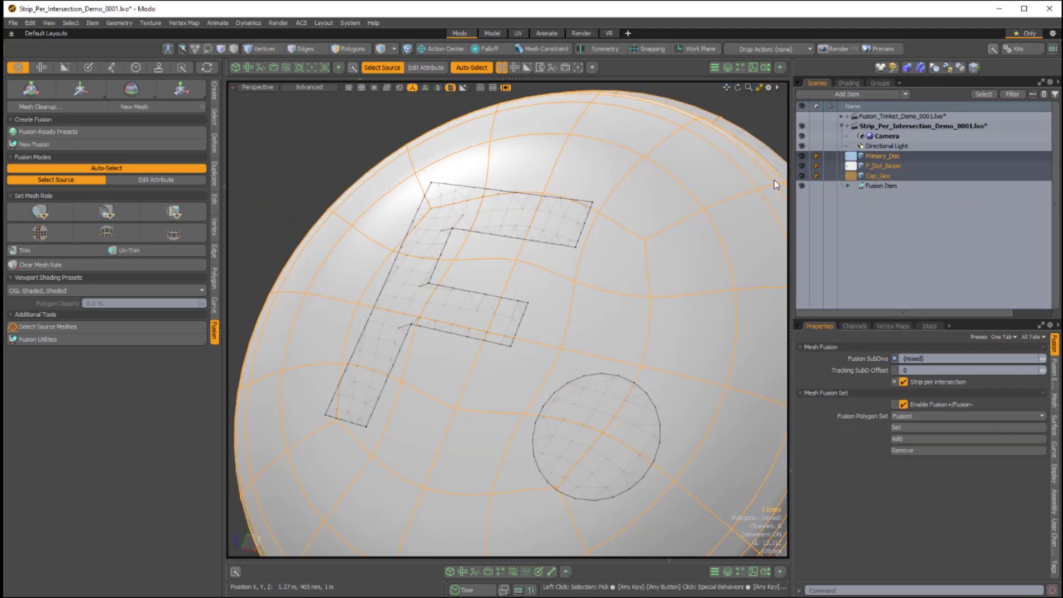
left_click(327, 143)
left_click_drag(511, 216, 575, 263, "alt")
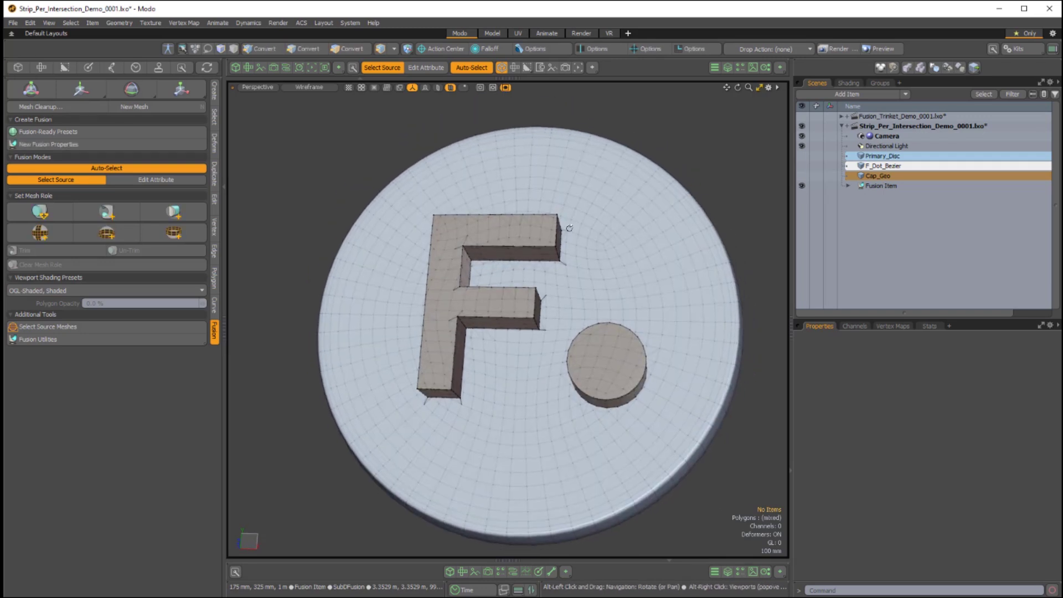
Expand the Fusion Item's Strips list and compare its individual strips with the F_Dot_Bezier source curves.
left_click(848, 185)
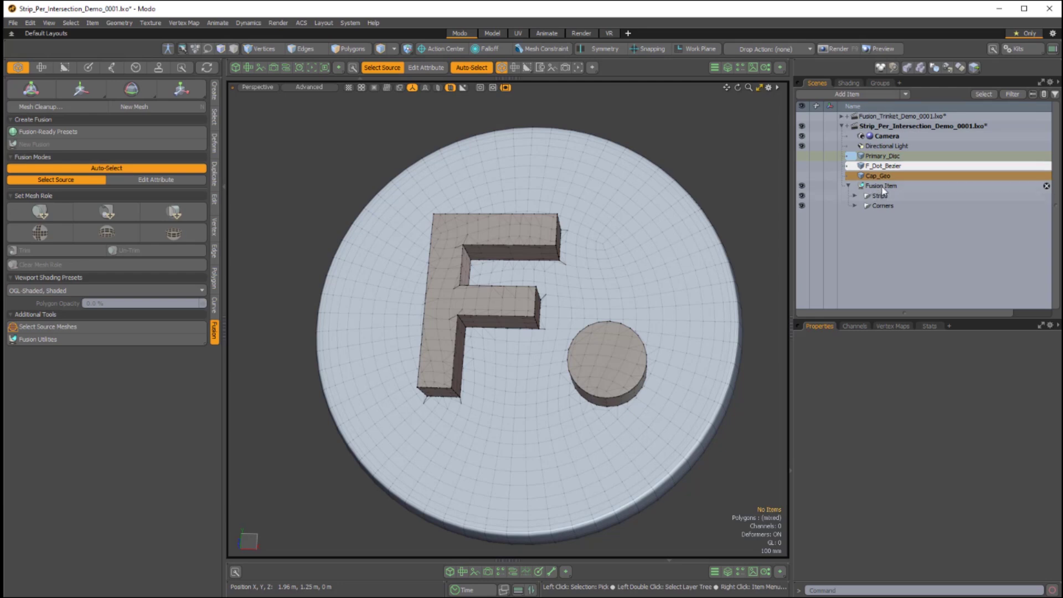
left_click(855, 196)
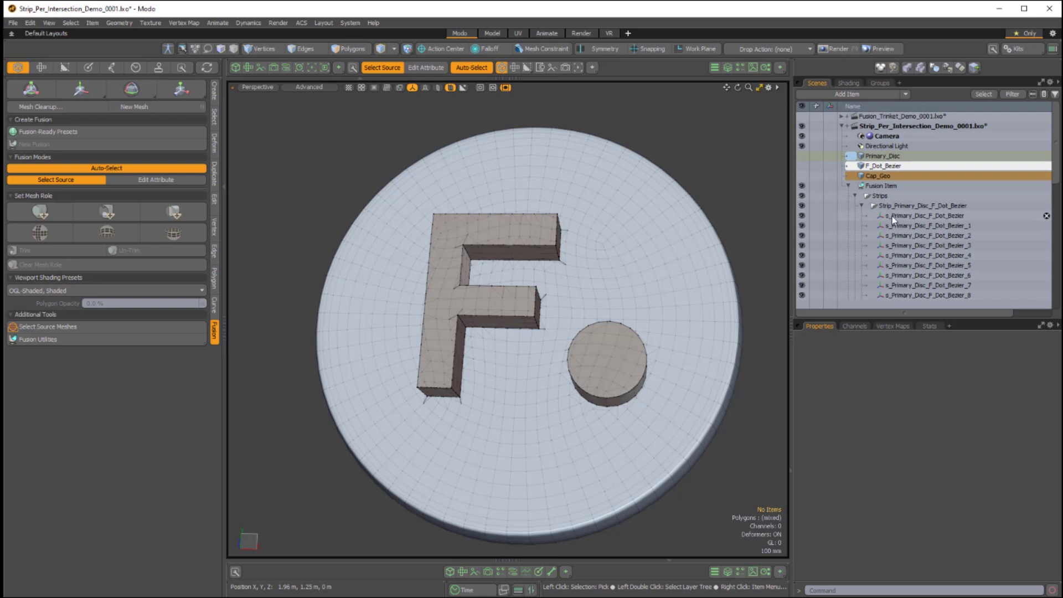
scroll(890, 216, "down", 8)
scroll(892, 247, "up", 10)
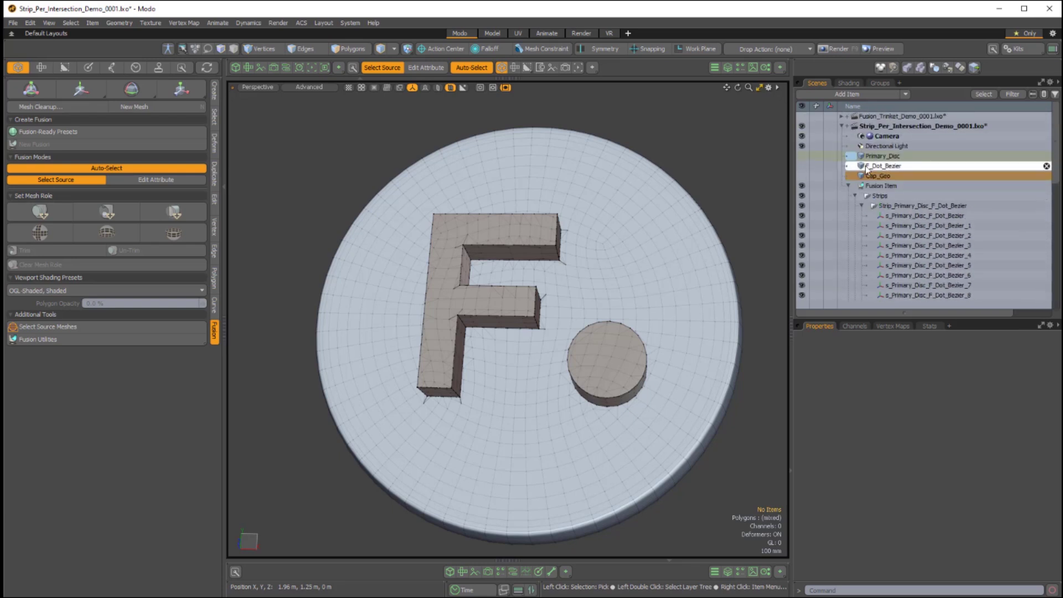
left_click(867, 168)
left_click_drag(575, 294, 548, 360, "alt")
scroll(910, 231, "down", 1)
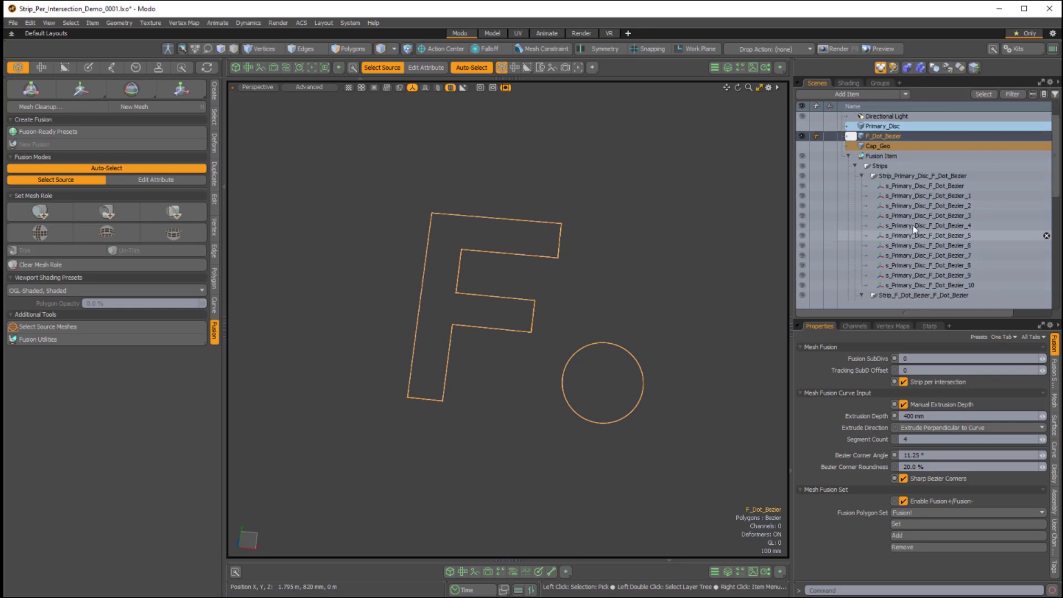
left_click(801, 135)
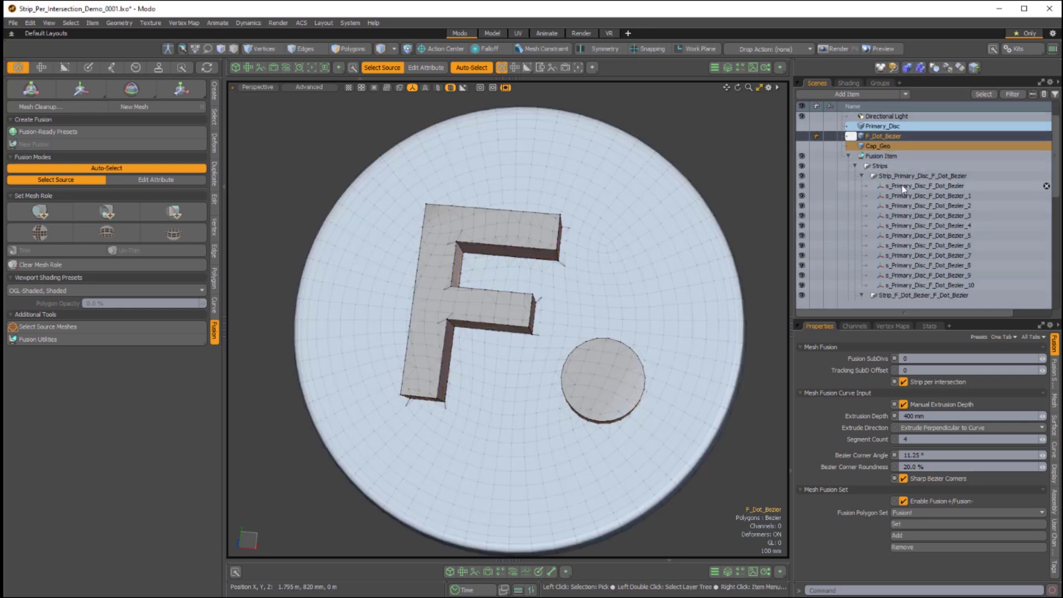
Select all strips of the Primary_Disc to F_Dot_Bezier, F_Dot_Bezier to F_Dot_Bezier and F_Dot_Bezier to Cap_Geo intersections.
left_click(902, 187)
left_click(911, 286, "shift")
scroll(896, 195, "down", 4)
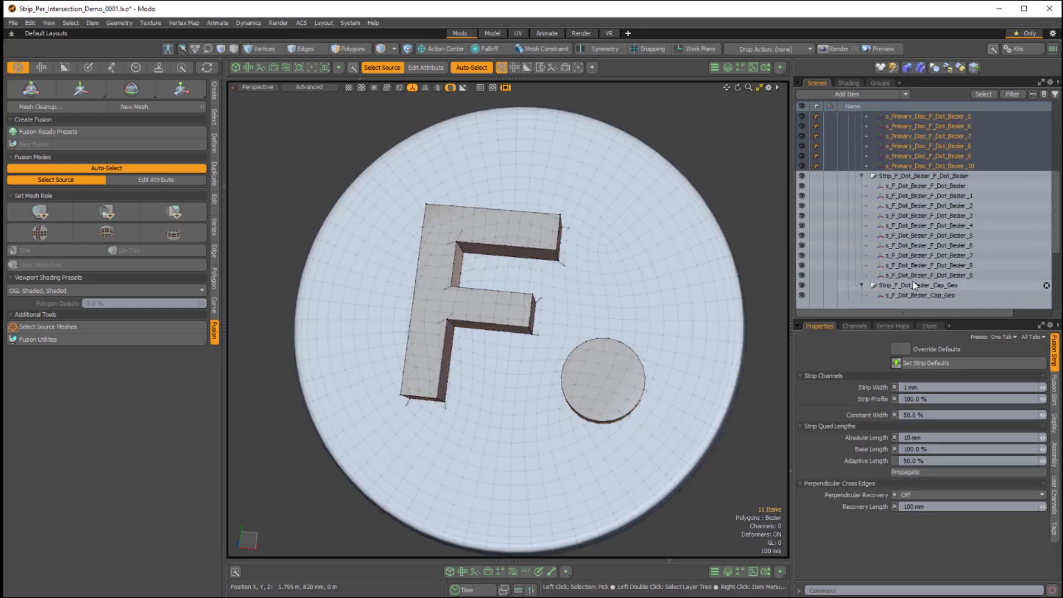
left_click(899, 186, "ctrl")
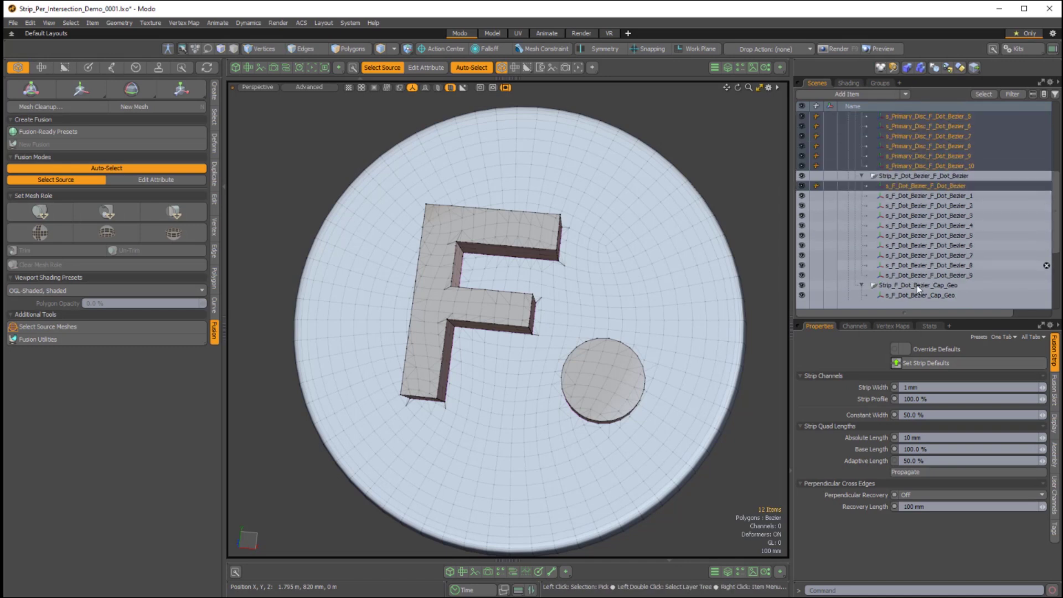
left_click(918, 276, "shift")
scroll(919, 276, "down", 3)
left_click(902, 207, "ctrl")
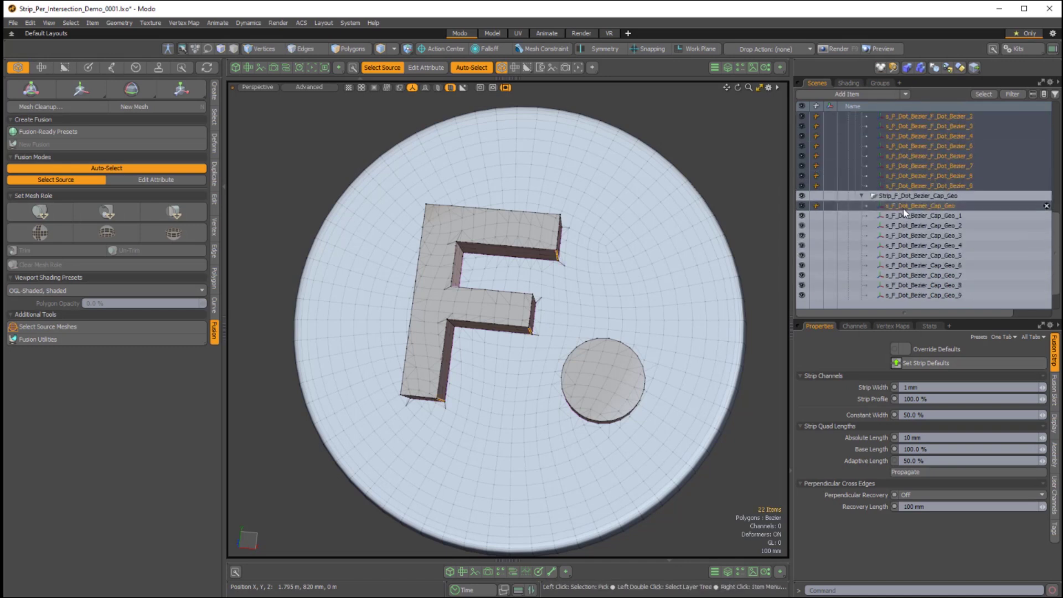
scroll(904, 210, "down", 1)
left_click(920, 286, "shift")
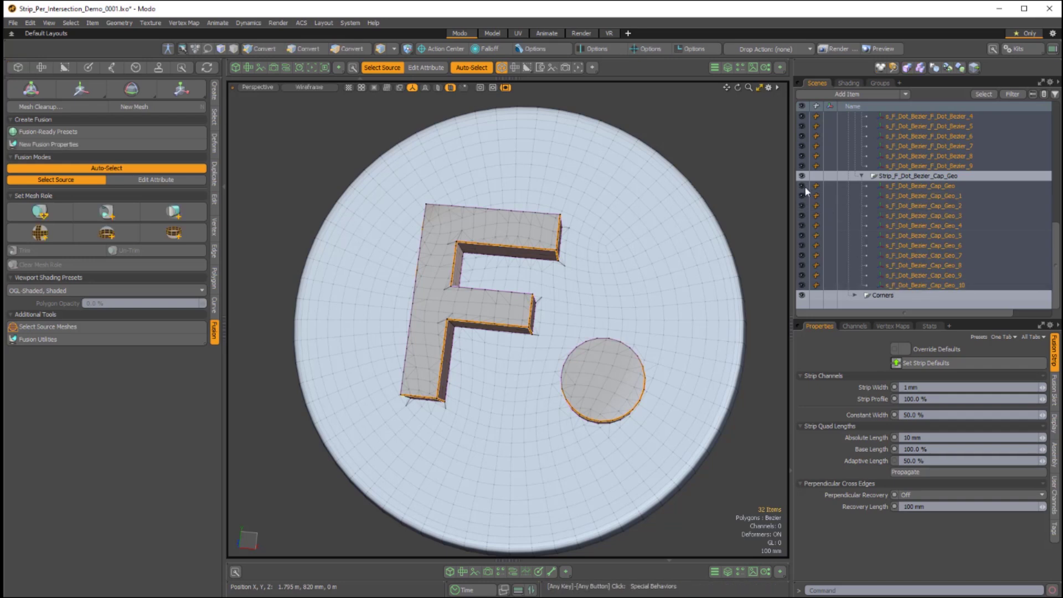
Isolate the selected strips and examine their outlines around the extruded letter F and dot.
left_click_drag(631, 289, 581, 309, "alt")
mouse_move(575, 387)
left_mouse_down("alt")
mouse_move(517, 384)
mouse_move(589, 382)
left_mouse_up("alt")
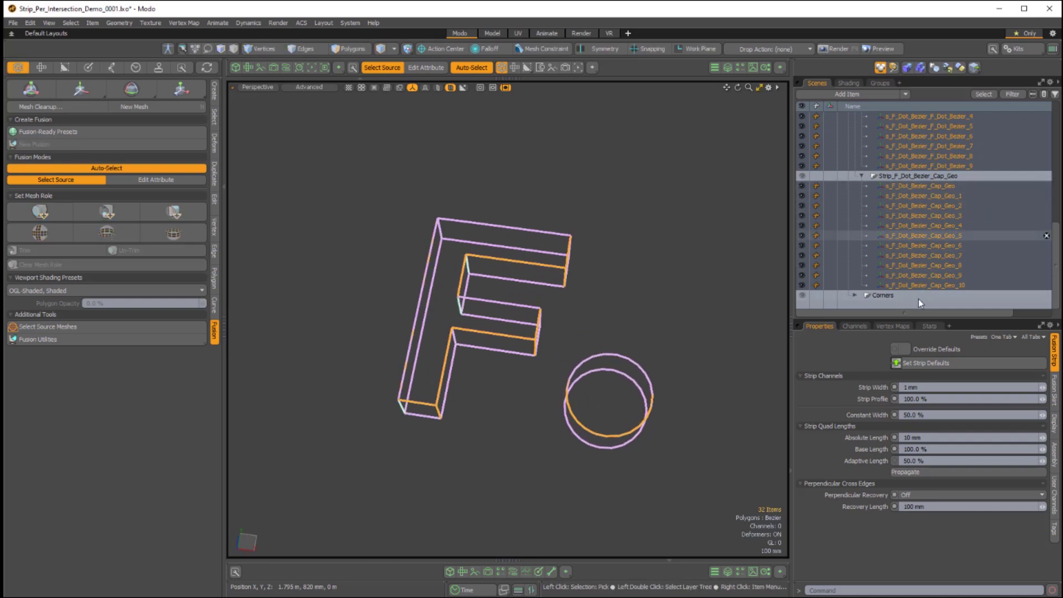
key("alt")
left_click_drag(666, 204, 471, 362, "alt")
left_click(877, 216)
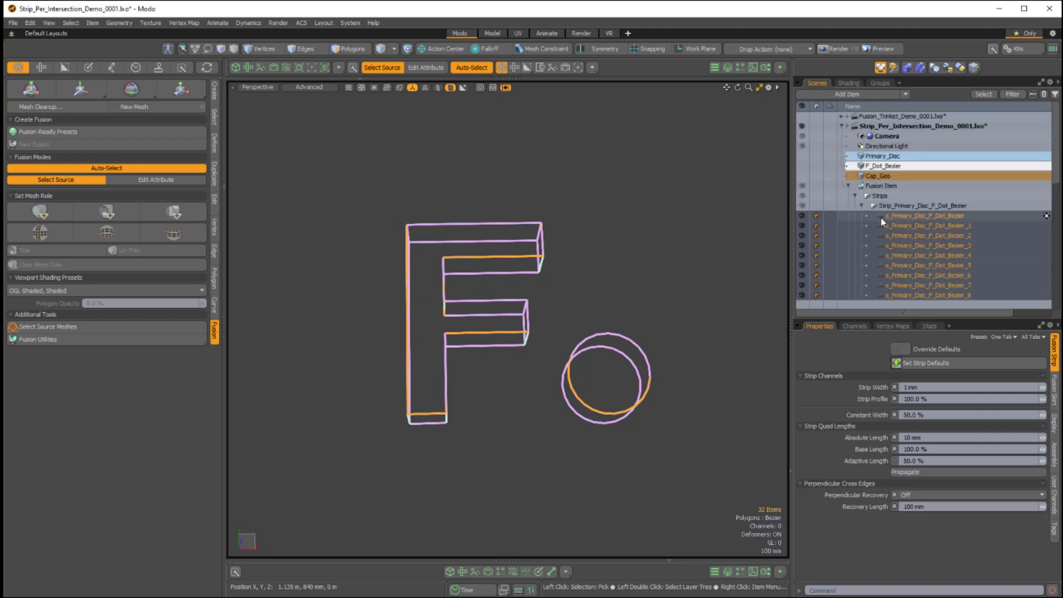
Restore the full fusion display, turn off strip per intersection for Primary_Disc, F_Dot_Bezier and Cap_Geo together, and clear the selection.
left_click(855, 196)
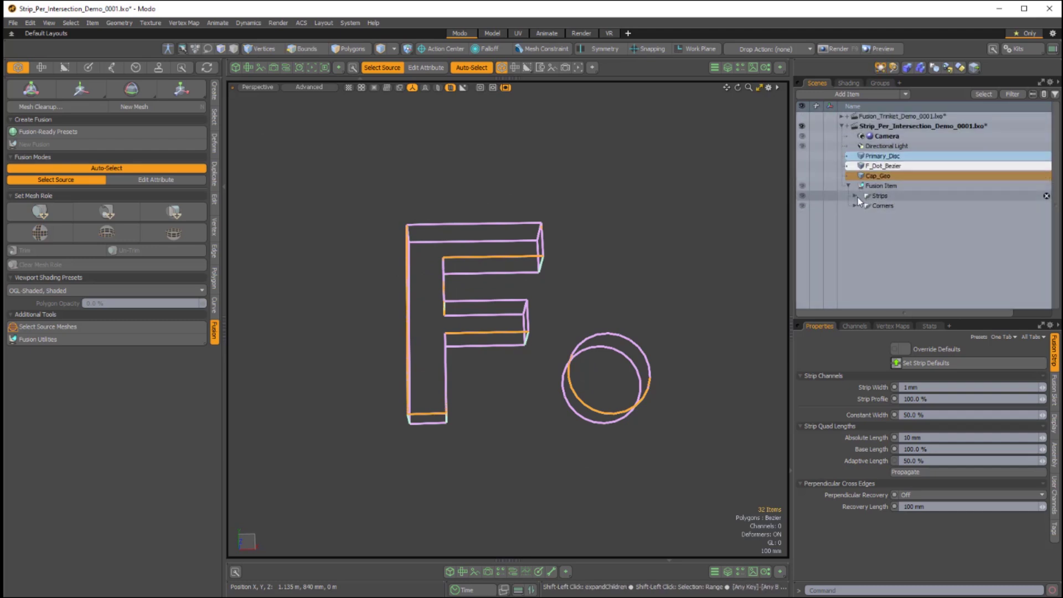
left_click(820, 172)
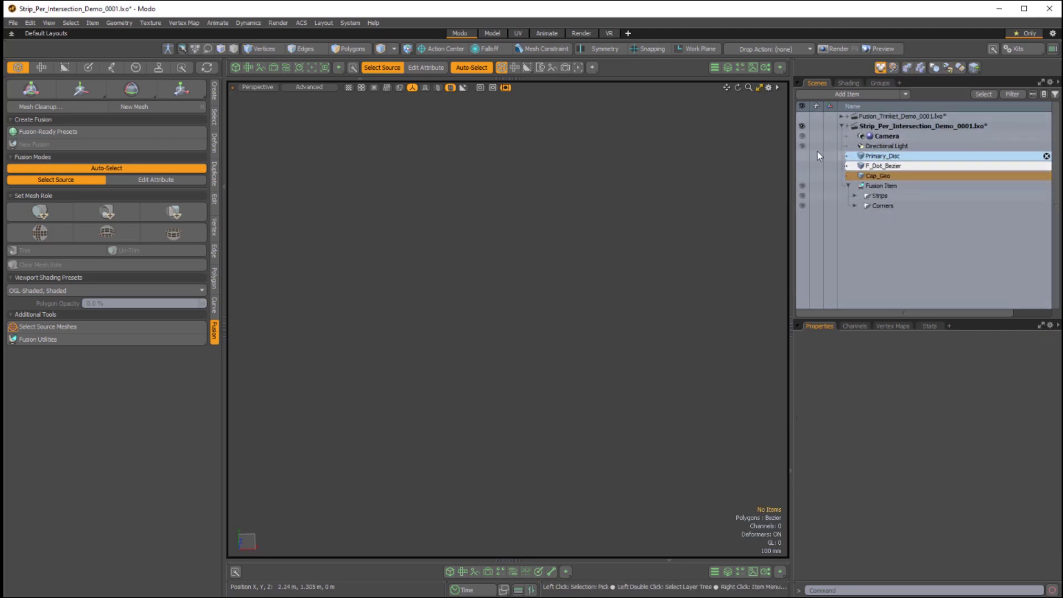
left_click(818, 155)
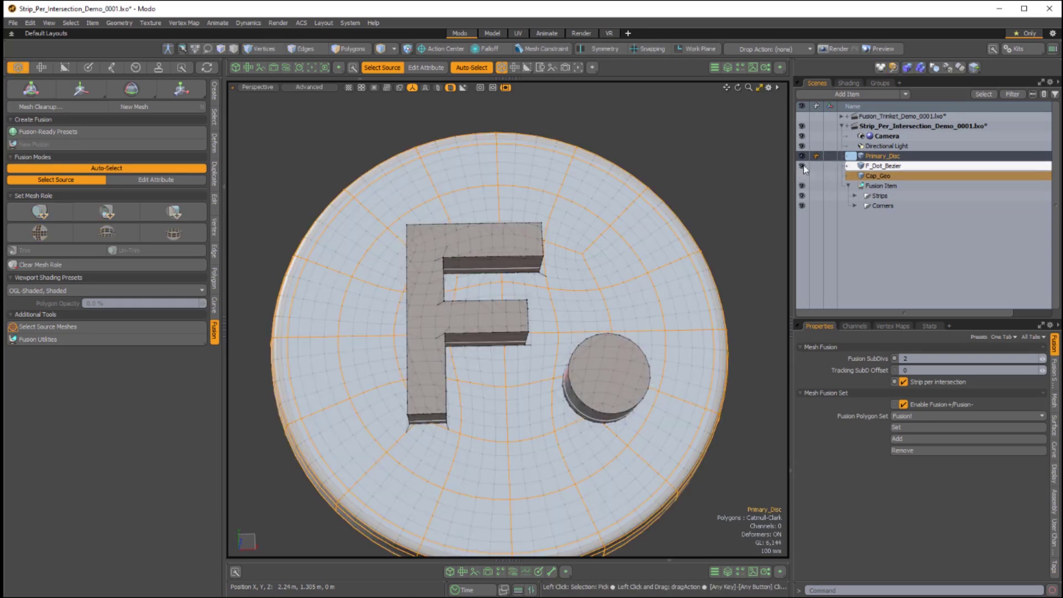
left_click(801, 155)
left_click(873, 174, "shift")
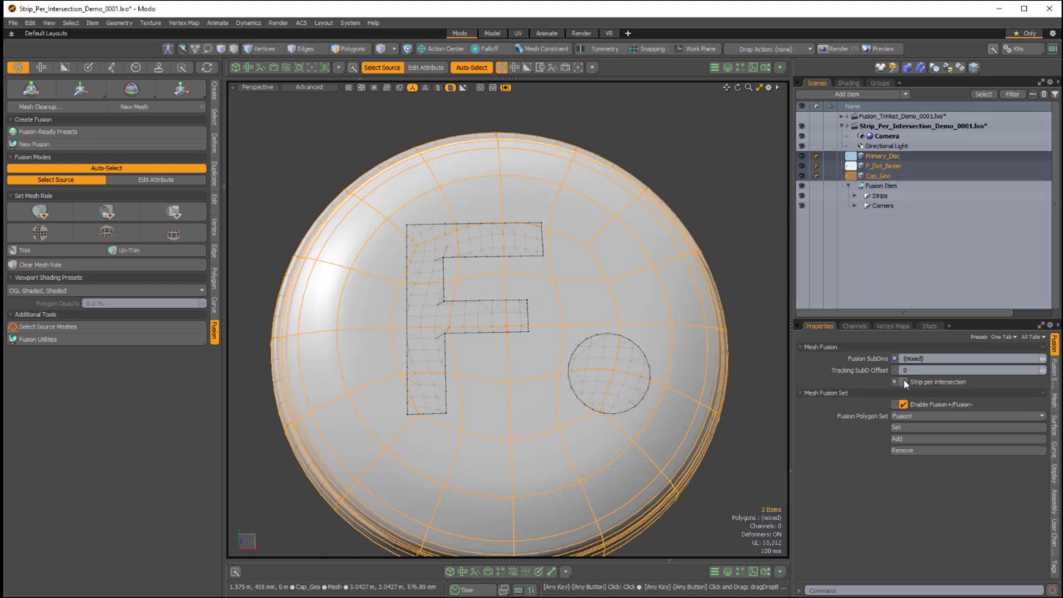
left_click(682, 175)
left_click_drag(681, 256, 646, 267, "alt")
Expand the Fusion Item's Strips list, highlight the single strip of each of the three intersections on the model, and clear the selection.
left_click(854, 195)
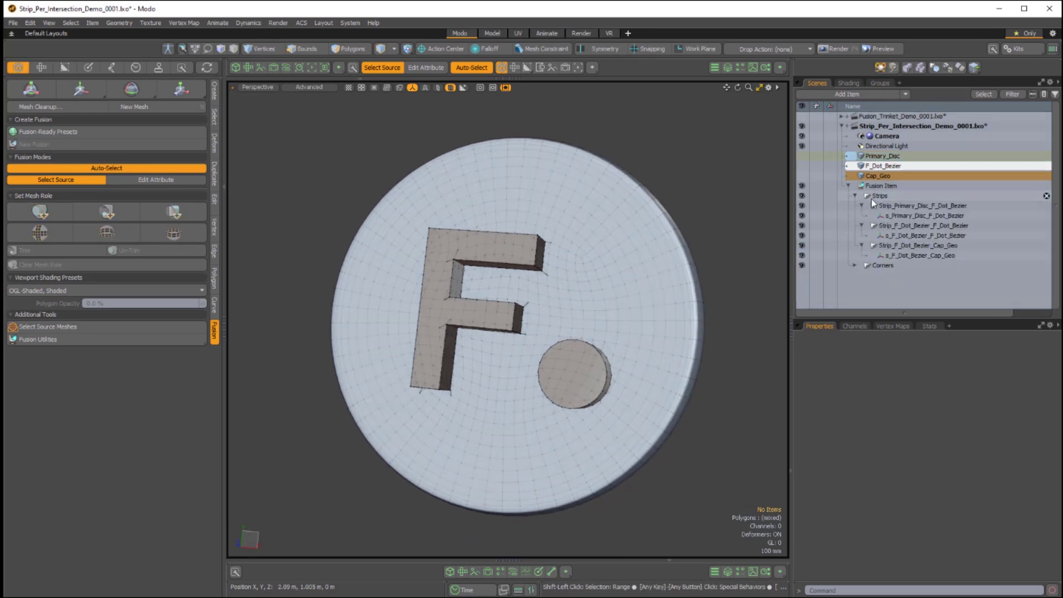
left_click_drag(470, 260, 460, 195, "alt")
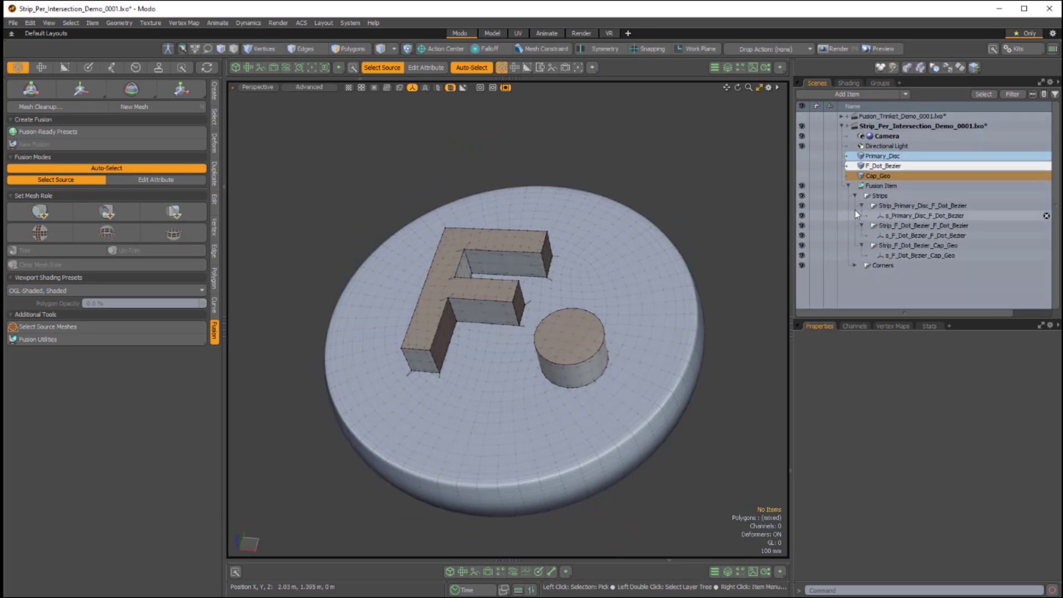
left_click(897, 215)
left_click(898, 236, "ctrl")
left_click(898, 255, "ctrl")
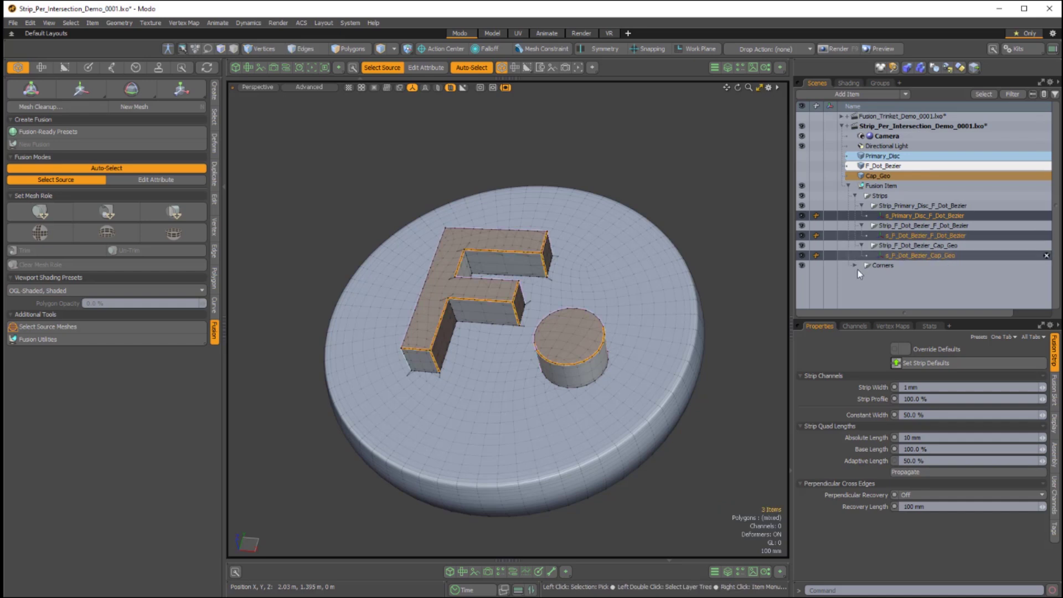
left_click(883, 176)
left_click(882, 176, "ctrl")
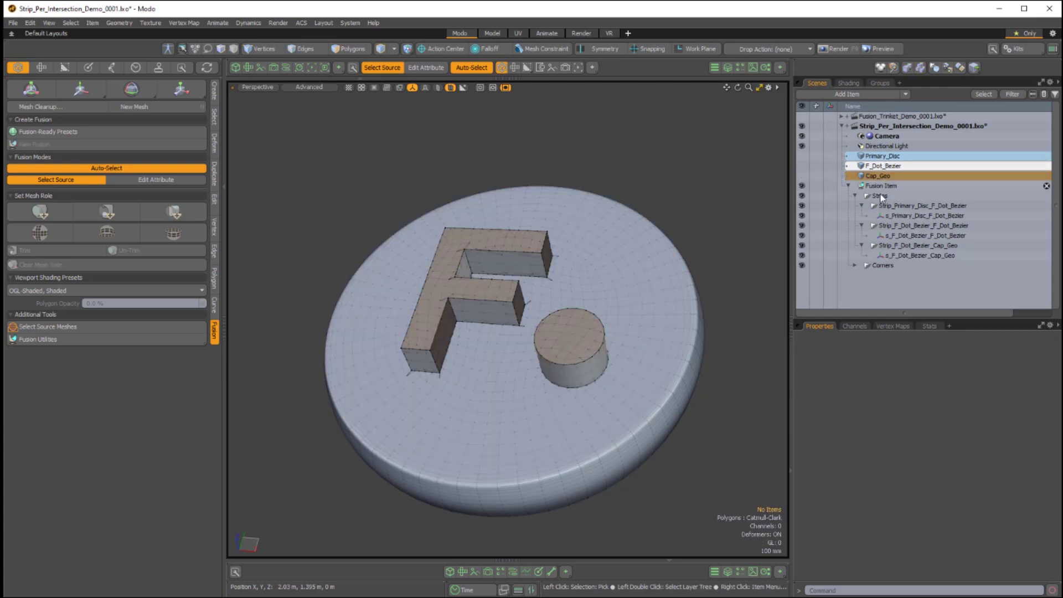
Select the three intersection strips together again and examine their course along the edges of the letter F and dot up close.
left_click(891, 217)
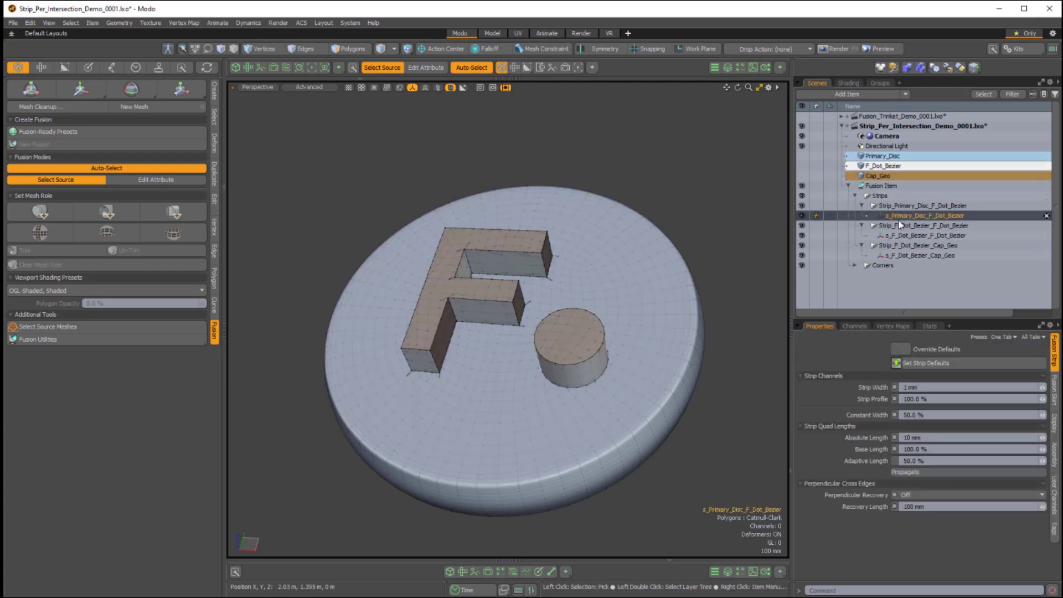
left_click(897, 237, "ctrl")
left_click(898, 256, "ctrl")
left_click_drag(607, 290, 590, 263, "alt")
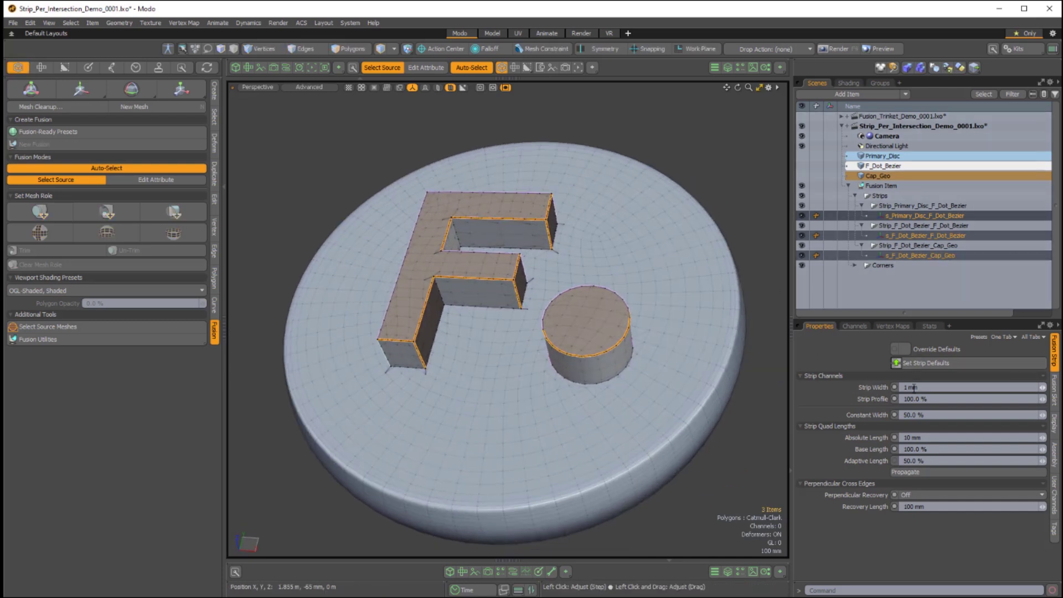
left_click_drag(539, 360, 551, 289, "alt")
mouse_move(550, 289)
left_mouse_down("alt")
mouse_move(553, 260)
mouse_move(556, 282)
left_mouse_up("alt")
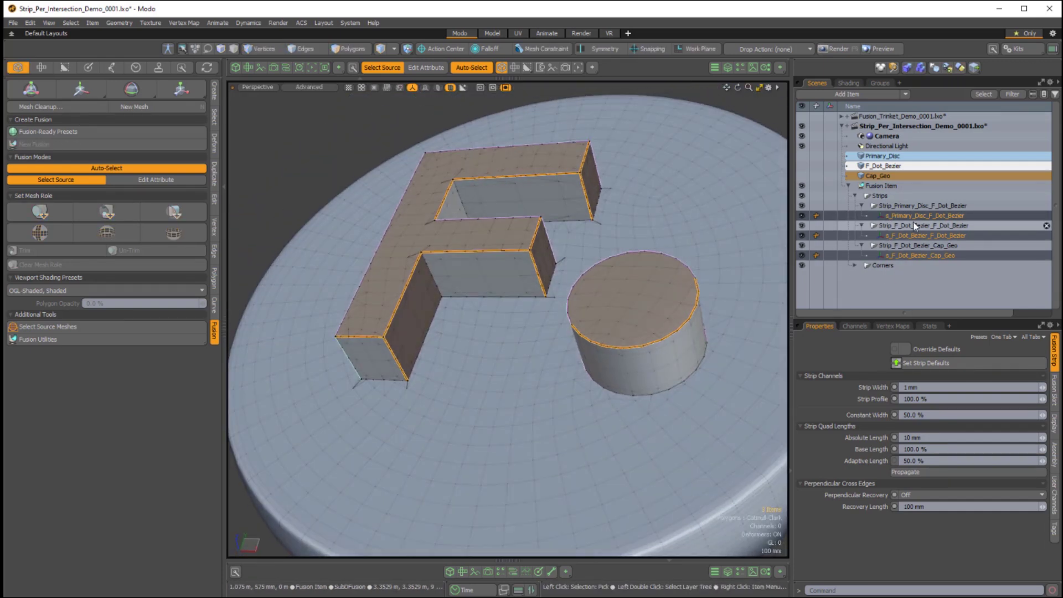
Examine the F_Dot_Bezier to Cap_Geo and F_Dot_Bezier to F_Dot_Bezier strips separately, check the F_Dot_Bezier settings, and clear the selection.
left_click(925, 256)
left_click_drag(645, 349, 512, 249, "alt")
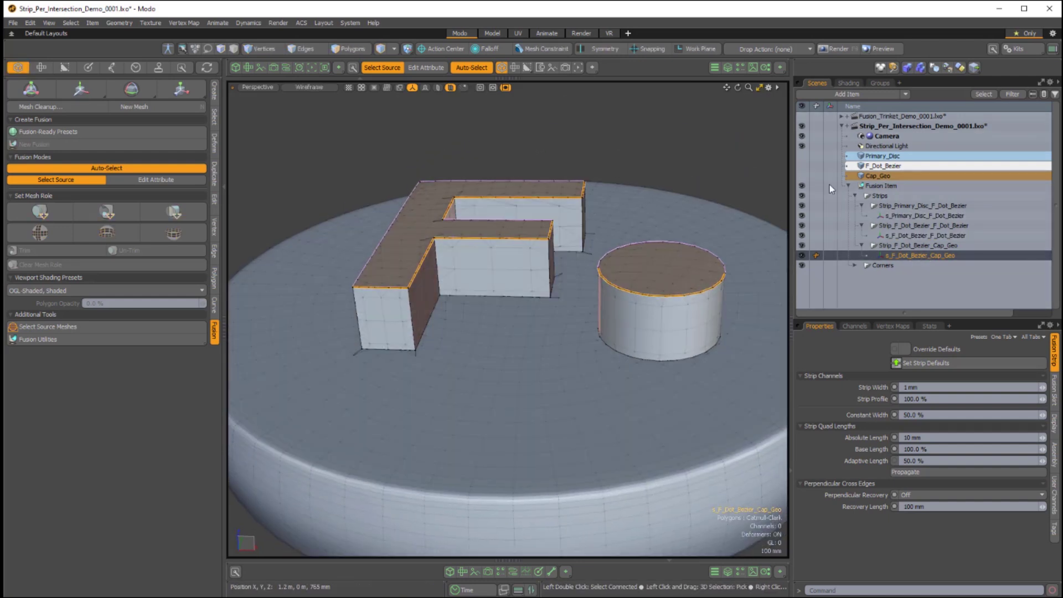
left_click(902, 236)
left_click_drag(553, 310, 498, 249, "alt")
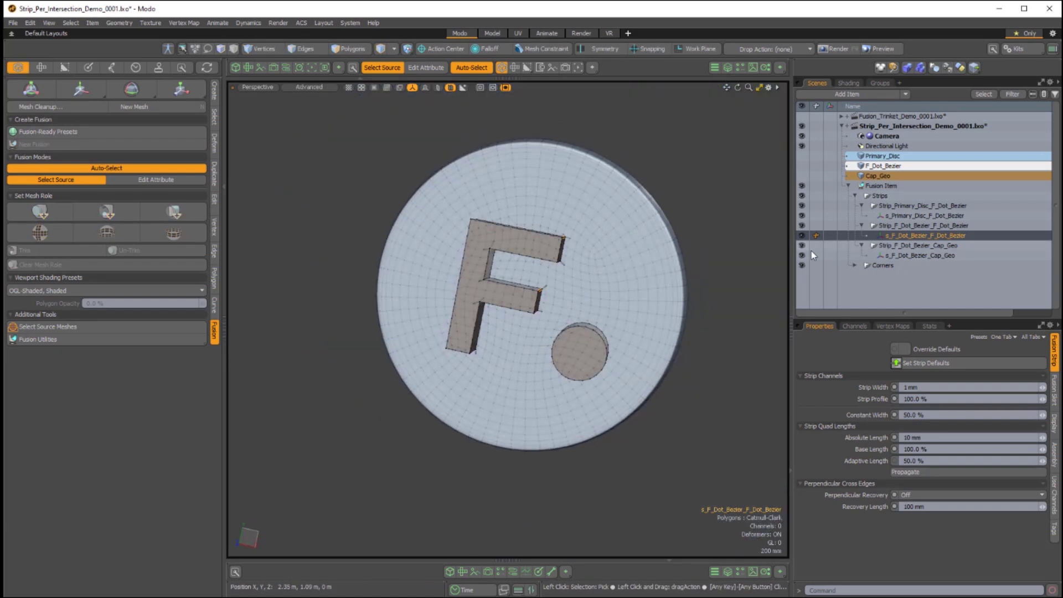
left_click(884, 166)
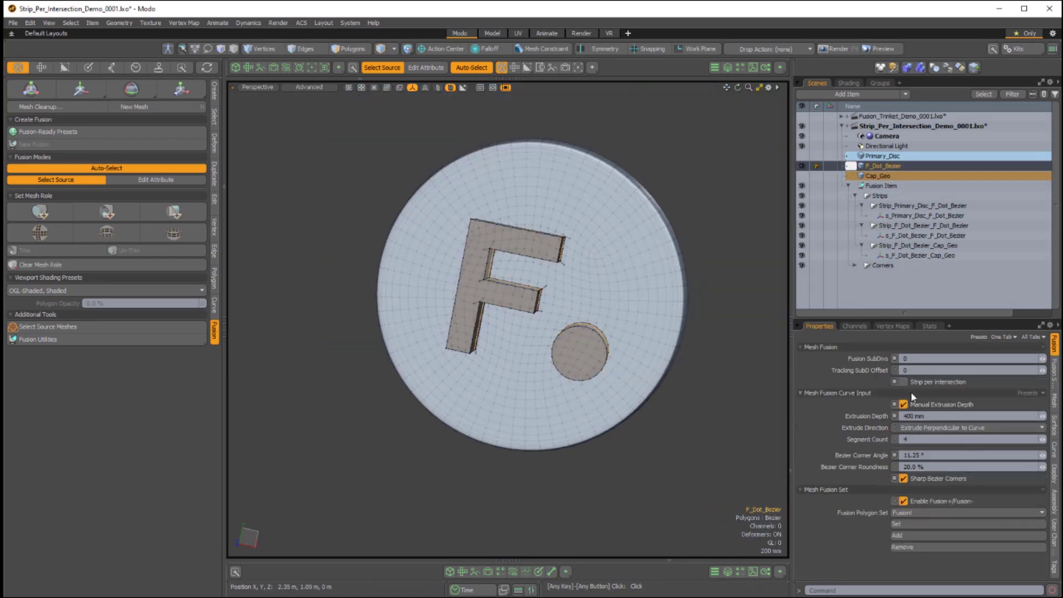
left_click(878, 163, "ctrl")
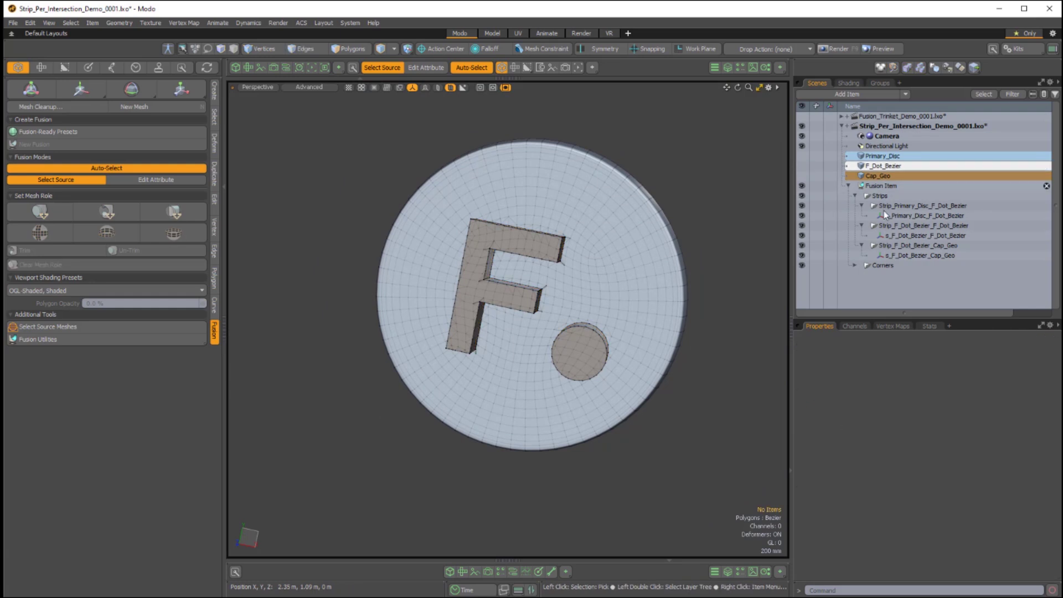
Override the defaults of all three intersection strips, set their Strip Width to 12 mm, and inspect the widened edges.
left_click(892, 217)
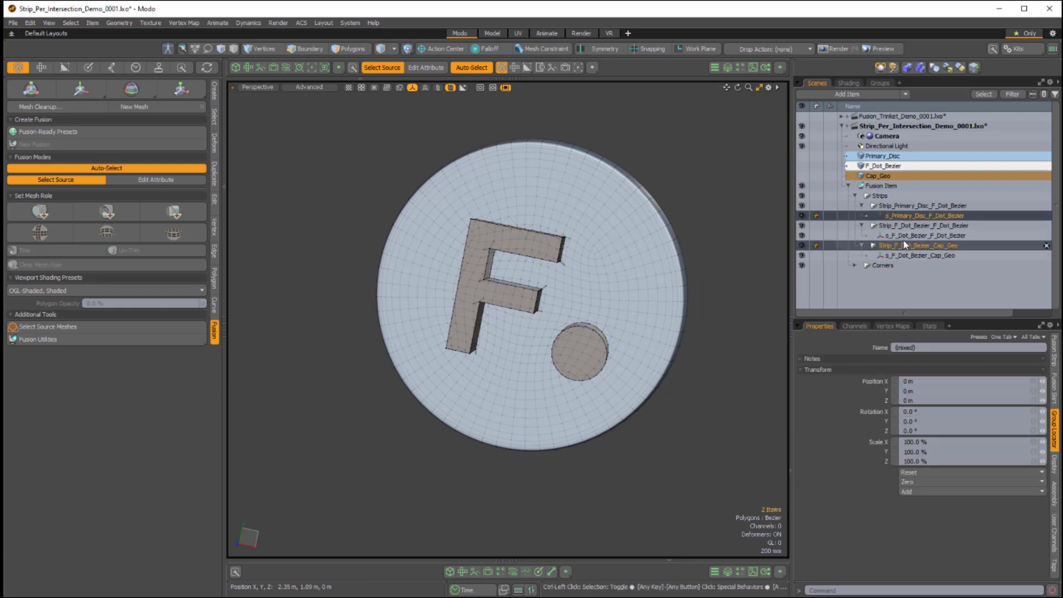
left_click(903, 236, "ctrl")
left_click(903, 256, "ctrl")
left_click_drag(570, 337, 576, 296, "alt")
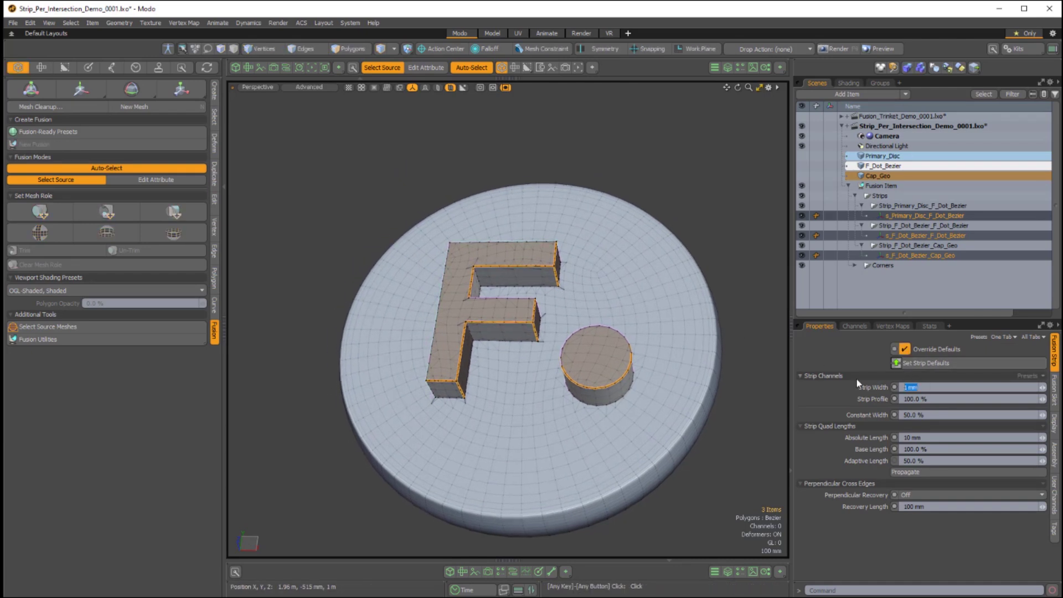
type("12mm")
left_click(764, 329)
left_click_drag(559, 291, 589, 328, "alt")
key("ctrl+3")
left_click(695, 336)
left_click_drag(692, 336, 630, 375, "alt")
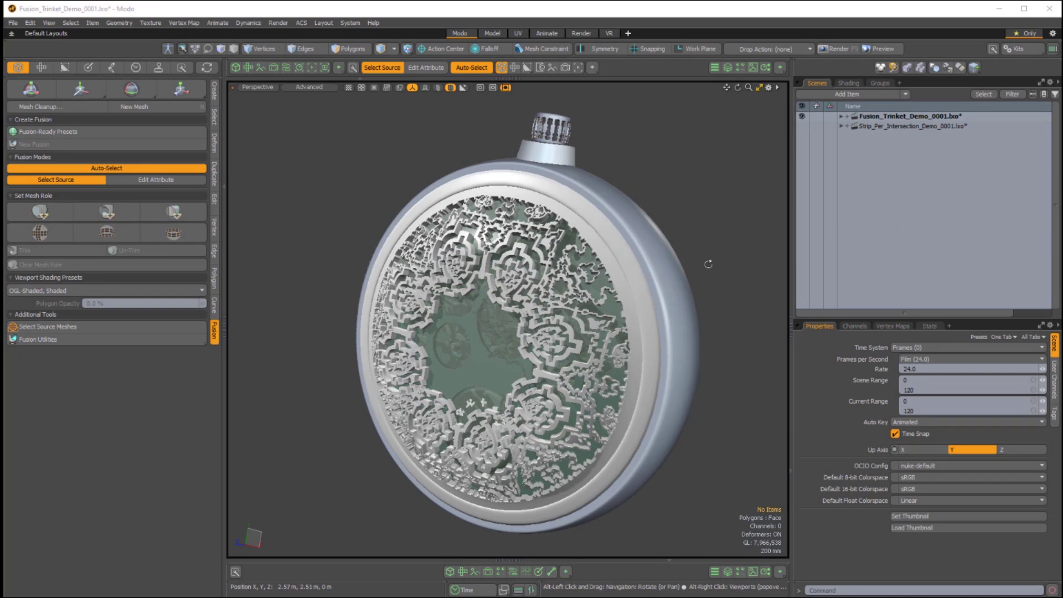
Expand the Fusion_Trinket_Demo_0001.lxo scene and examine the patterned front cover of the round trinket from several angles.
left_click_drag(707, 264, 547, 350, "alt")
left_click_drag(642, 259, 679, 212, "alt")
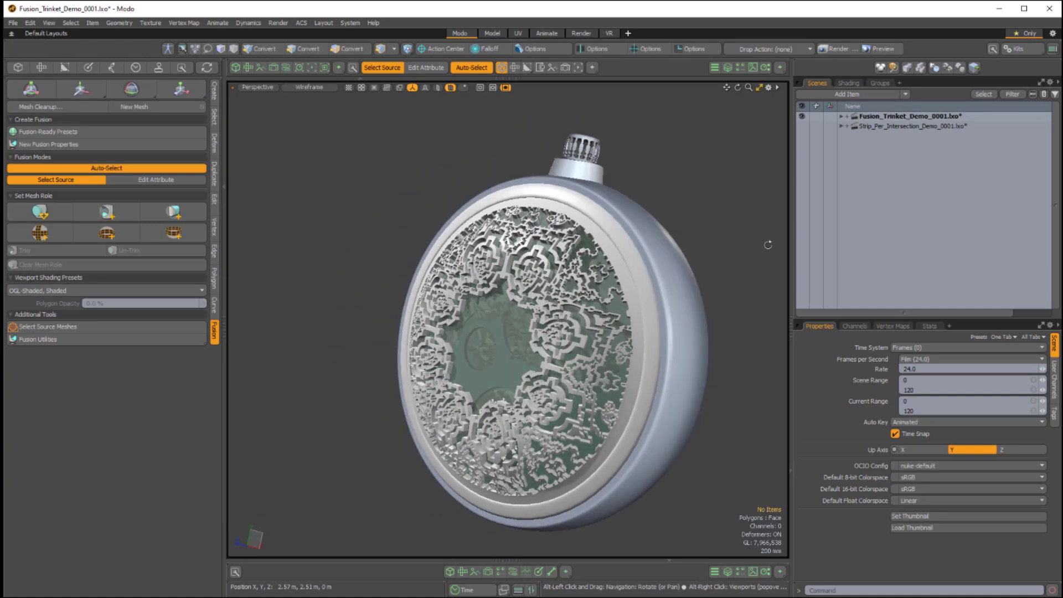
left_click(842, 116)
left_click_drag(720, 191, 558, 425, "alt")
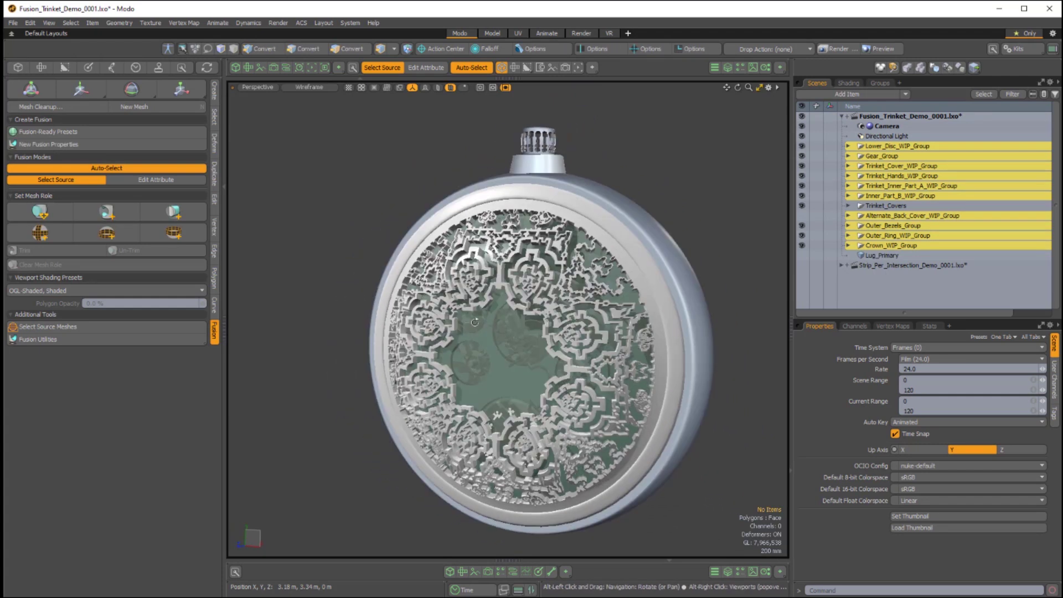
left_click_drag(531, 292, 516, 340, "alt")
left_click_drag(507, 350, 601, 342, "alt")
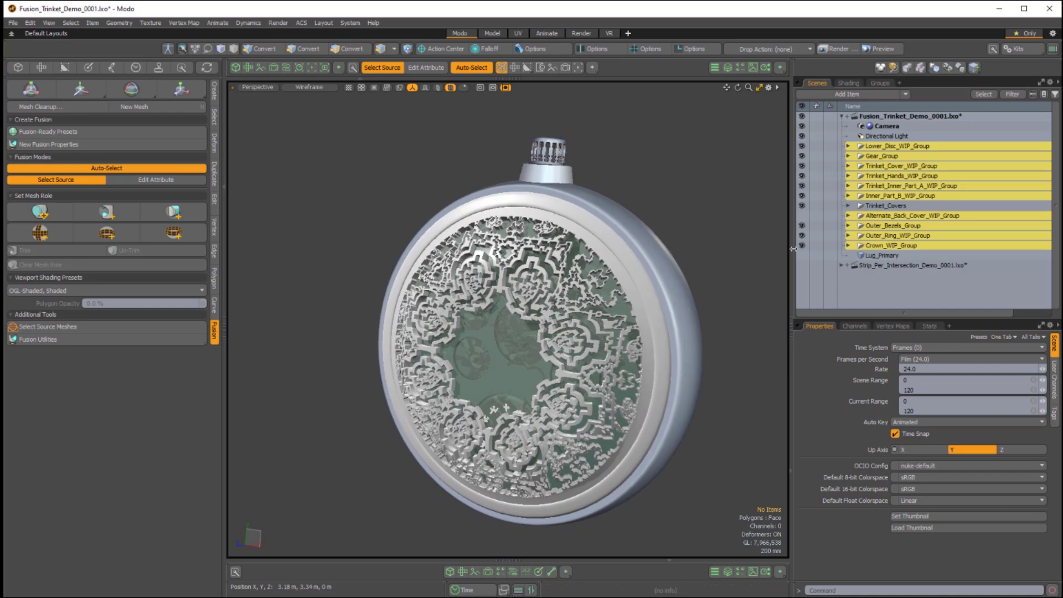
Expand Trinket_Cover_WIP_Group, show Trinket_Front_Cover_Curves_Flat_A, and compare its curves with the finished cover pattern.
left_click(848, 166)
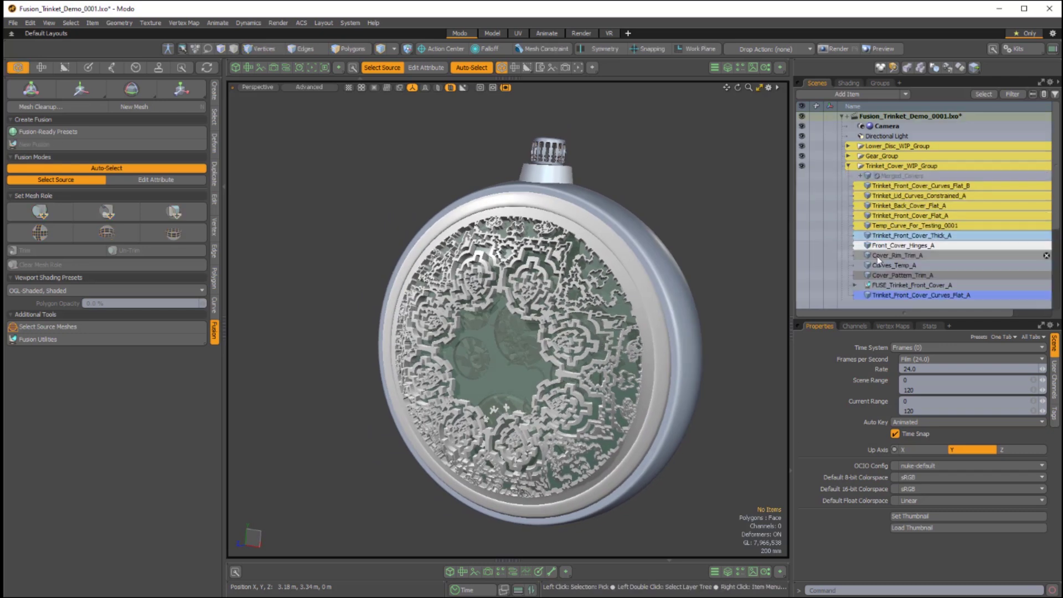
left_click(803, 295)
left_click_drag(724, 267, 453, 280, "alt")
mouse_move(472, 231)
left_mouse_down("alt")
mouse_move(441, 234)
mouse_move(463, 244)
left_mouse_up("alt")
left_click(465, 246)
left_click_drag(551, 346, 731, 317, "alt")
Isolate Trinket_Front_Cover_Curves_Flat_A in polygon mode and examine its closed Bezier outlines up close and as a whole.
left_click(801, 296, "alt")
left_click_drag(585, 370, 644, 295, "alt")
key("3")
left_click_drag(519, 272, 577, 347, "ctrl+alt")
scroll(553, 337, "up", 10)
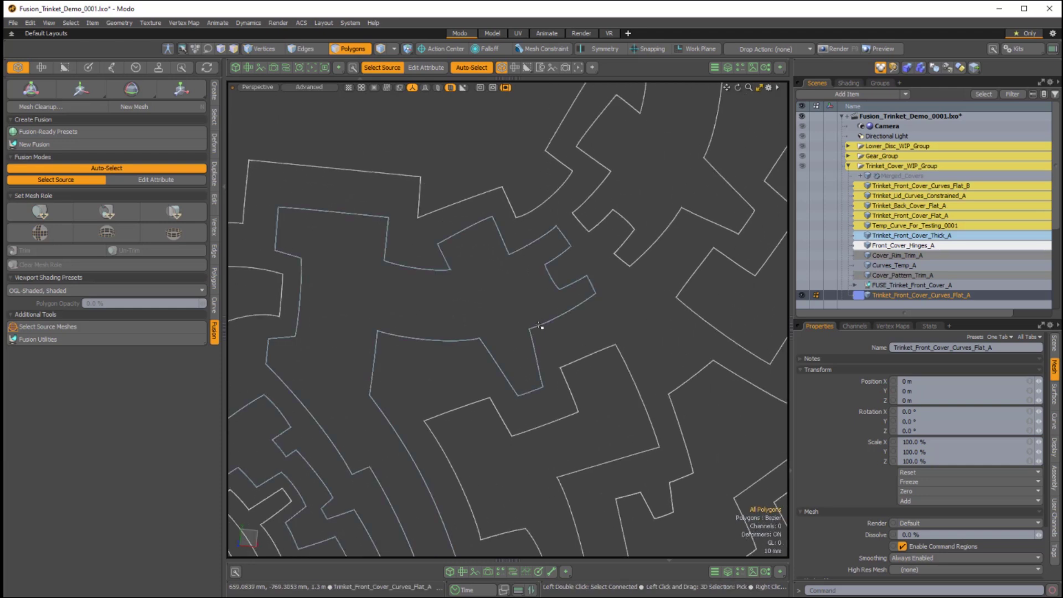
left_click_drag(496, 355, 568, 329, "ctrl+alt")
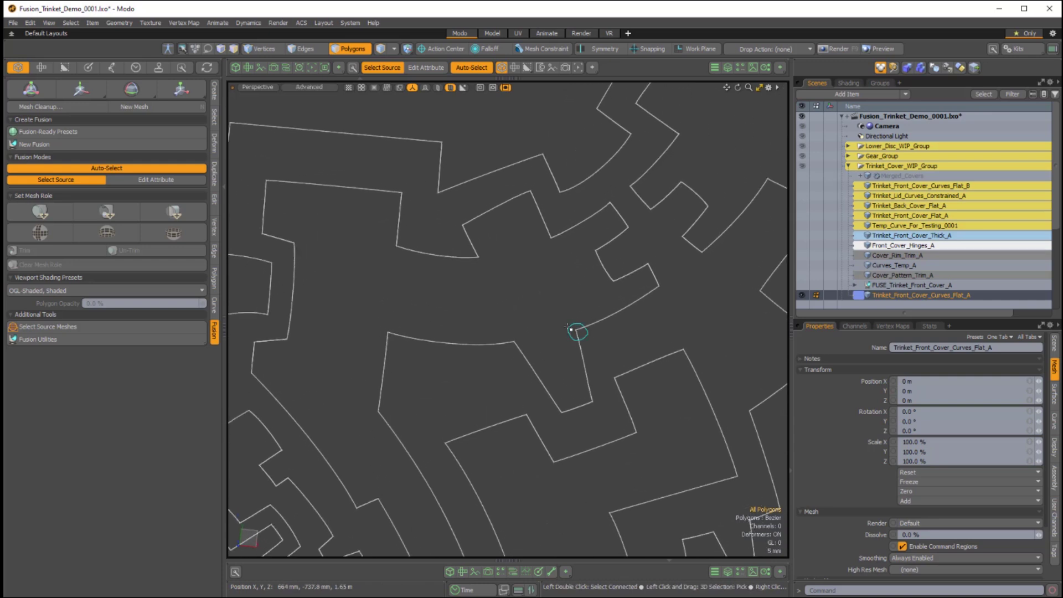
left_click_drag(569, 301, 539, 344, "ctrl+alt")
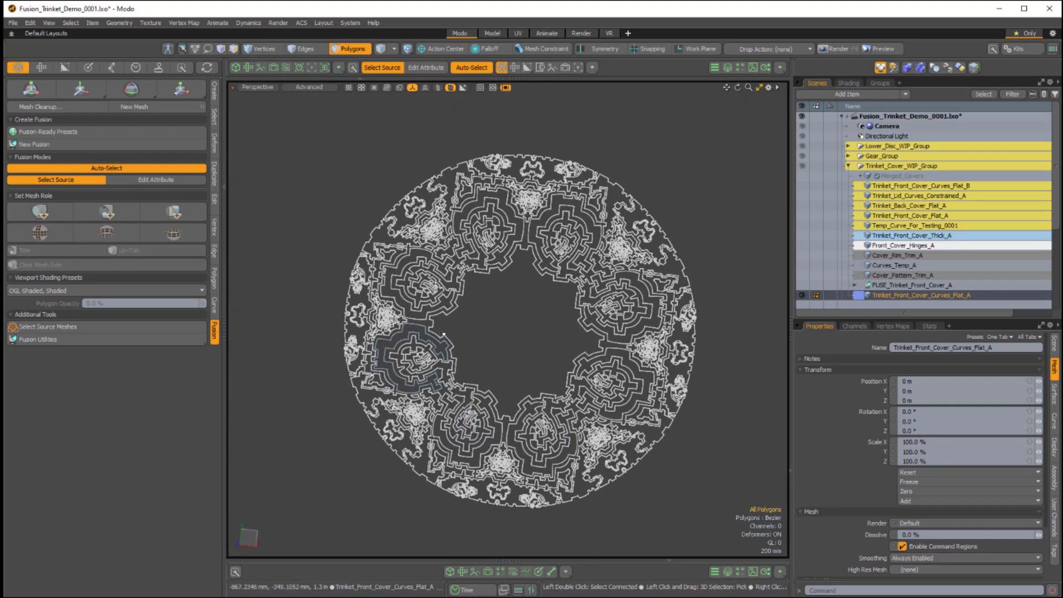
left_click_drag(751, 280, 782, 293, "alt")
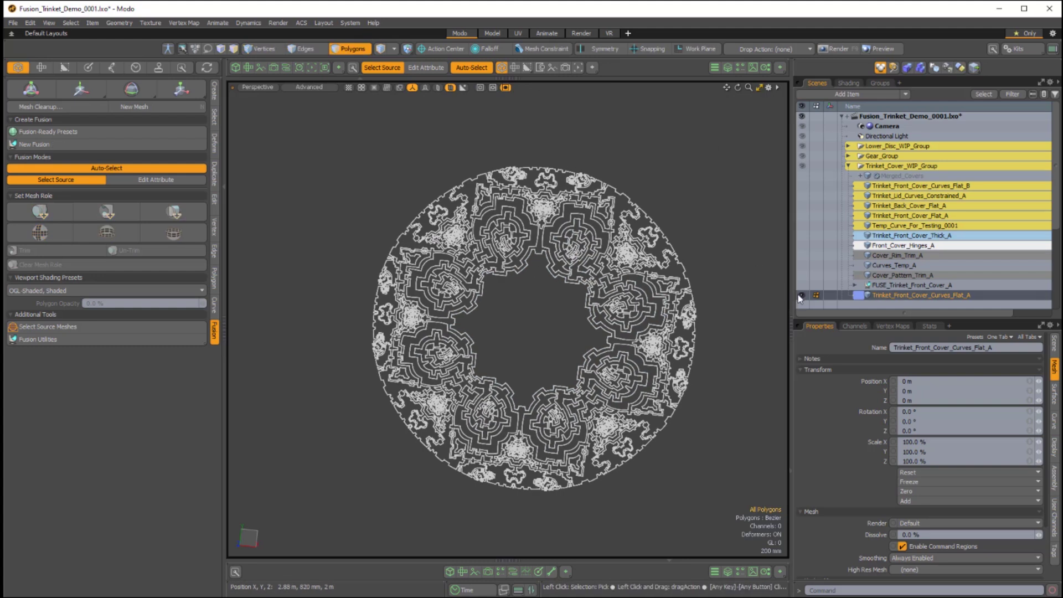
Restore the full trinket display, hide the Trinket_Front_Cover_Curves_Flat_A curves, and collapse Trinket_Cover_WIP_Group.
left_click(802, 296)
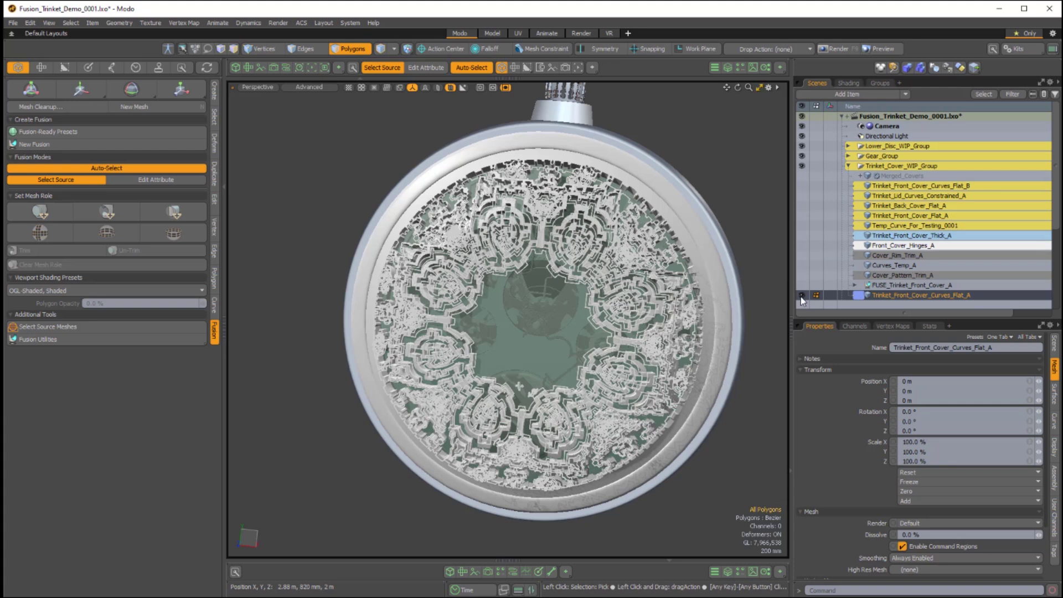
left_click(834, 304)
left_click_drag(732, 308, 580, 277, "alt")
scroll(580, 278, "down", 1)
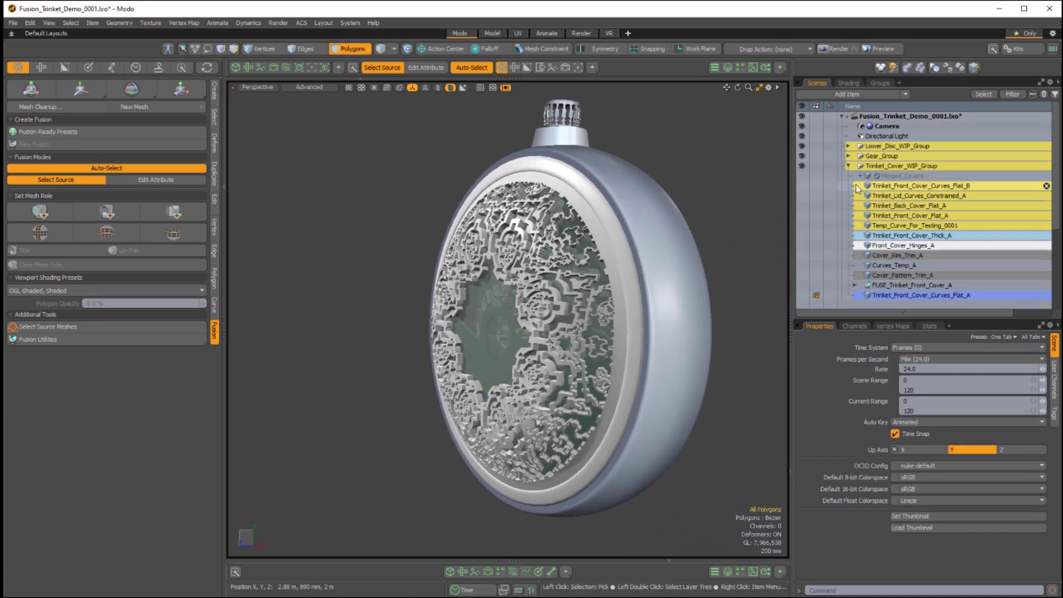
left_click(848, 166)
left_click_drag(635, 242, 797, 288, "alt")
left_click_drag(531, 382, 593, 368, "ctrl+alt")
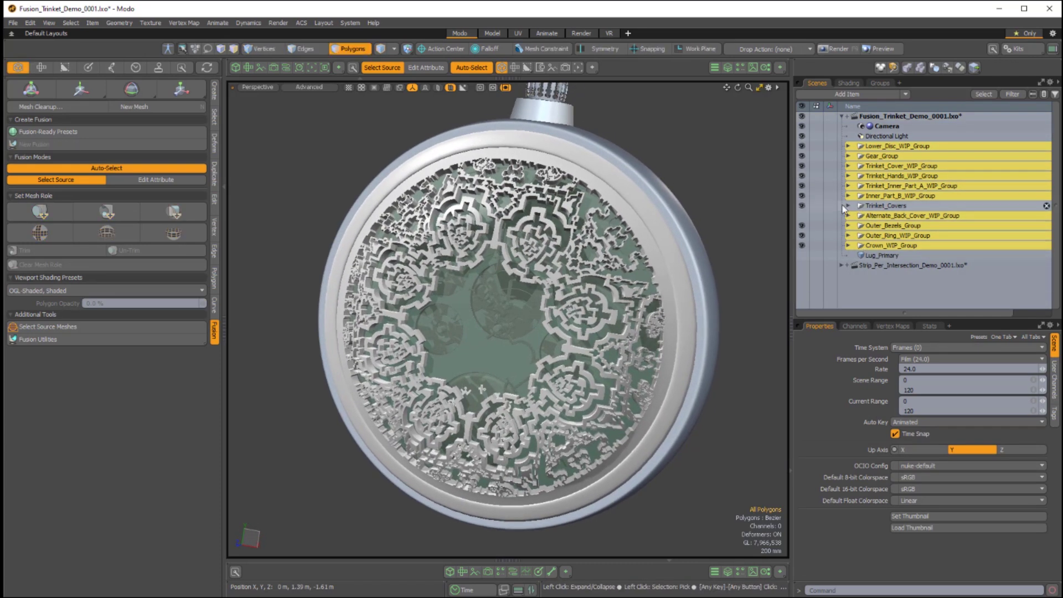
Expand Trinket_Covers, isolate the Front_Cover mesh to examine its cut-out pattern, and bring the rest of the trinket back.
left_click(801, 206)
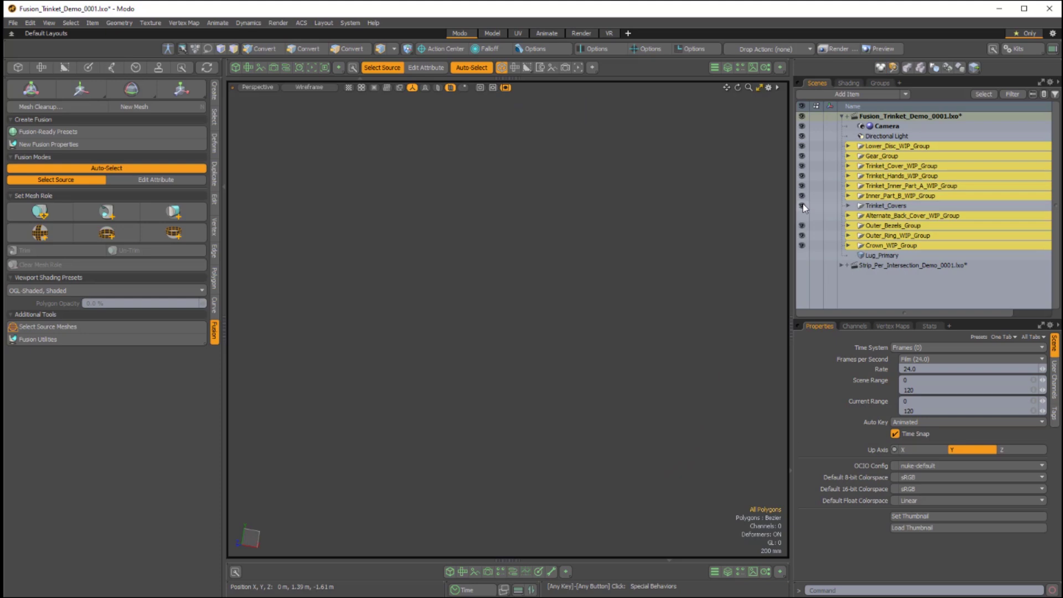
left_click(848, 206)
left_click(875, 227)
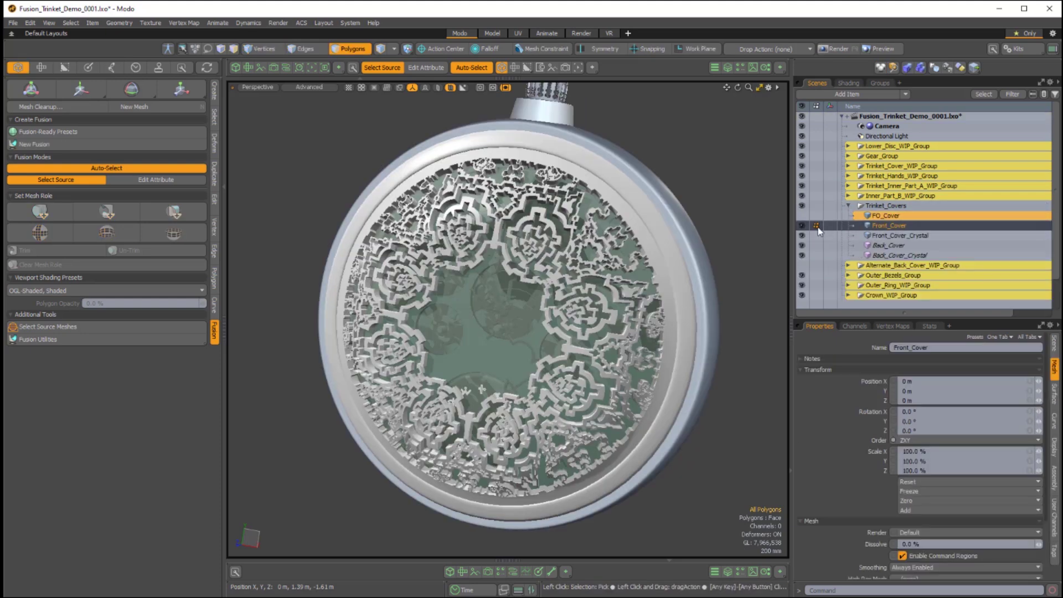
left_click(802, 226, "alt")
left_click_drag(714, 237, 585, 384, "alt")
left_click_drag(412, 331, 504, 294, "alt")
left_click_drag(618, 288, 640, 311, "ctrl+alt")
left_click_drag(597, 398, 512, 391, "ctrl+alt")
left_click(802, 225, "alt")
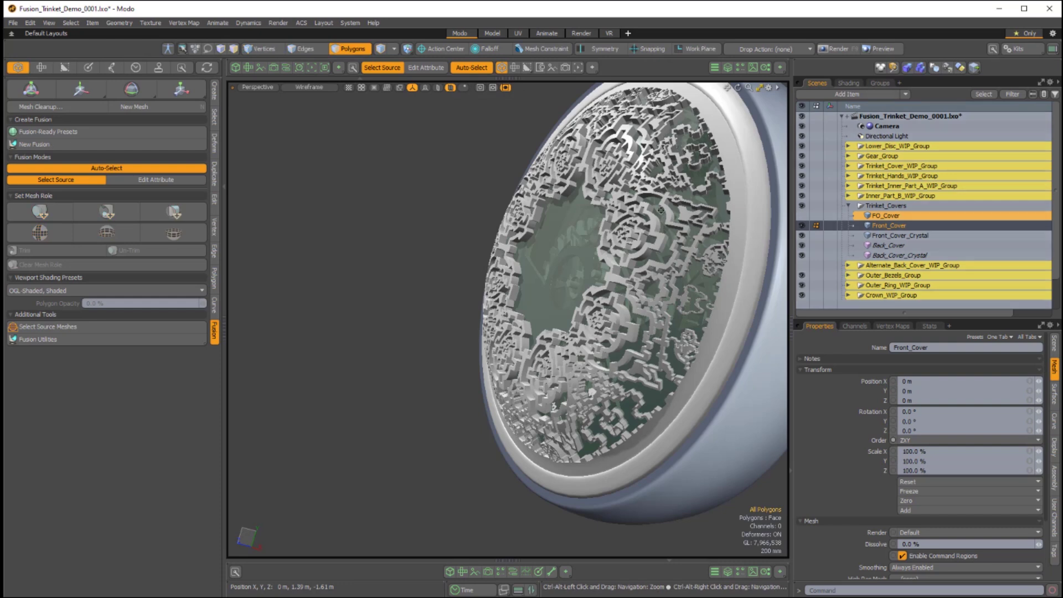
Hide Back_Cover and Back_Cover_Crystal, and examine the gears and inner plates from the rear of the trinket.
left_click_drag(748, 232, 660, 347, "alt")
left_click_drag(642, 298, 667, 293, "alt")
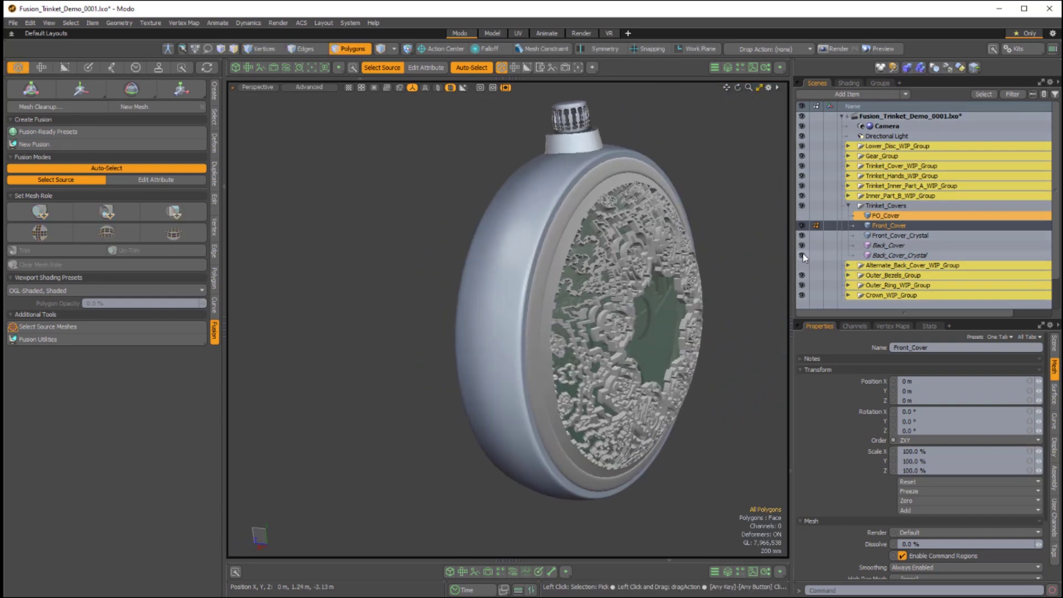
left_click_drag(698, 267, 575, 277, "alt")
scroll(584, 197, "up", 3)
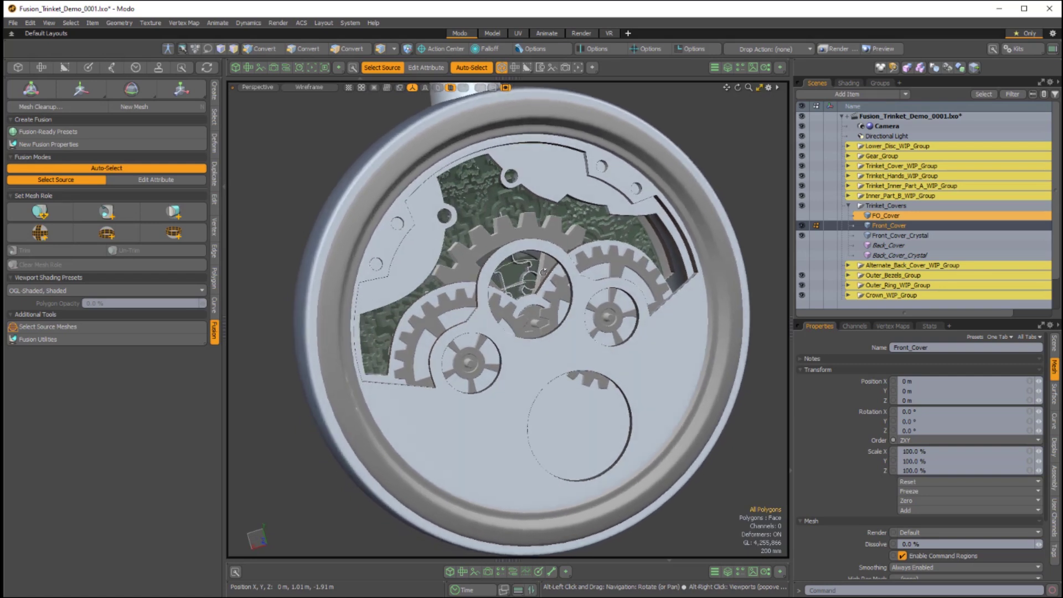
left_click_drag(593, 343, 637, 264, "alt")
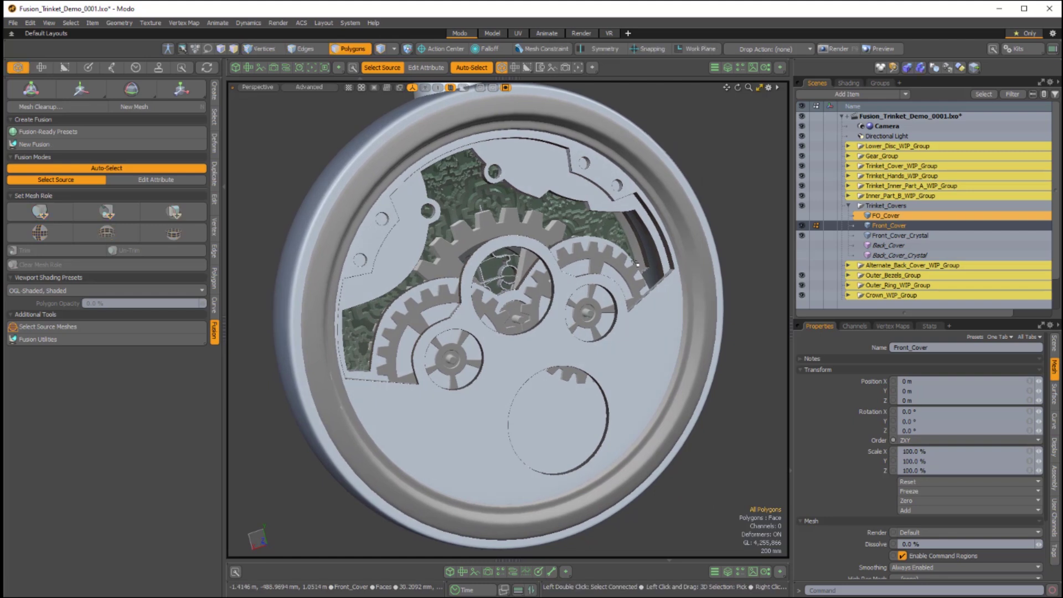
Collapse Trinket_Covers, show Alternate_Back_Cover_WIP_Group, and expand it to list its meshes.
left_click(882, 226, "ctrl")
left_click(847, 206)
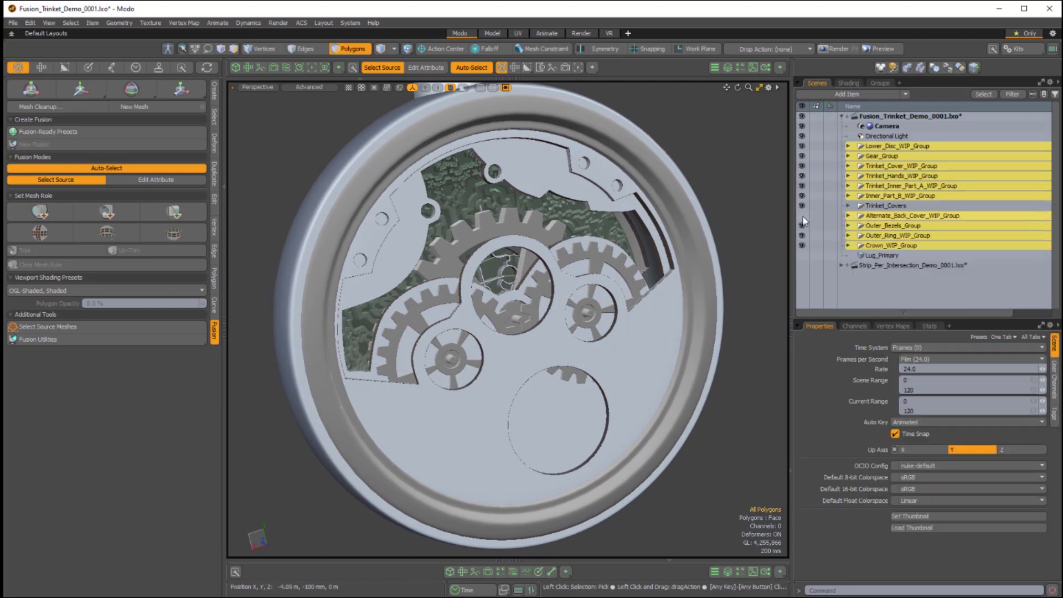
left_click(802, 216)
left_click(847, 215)
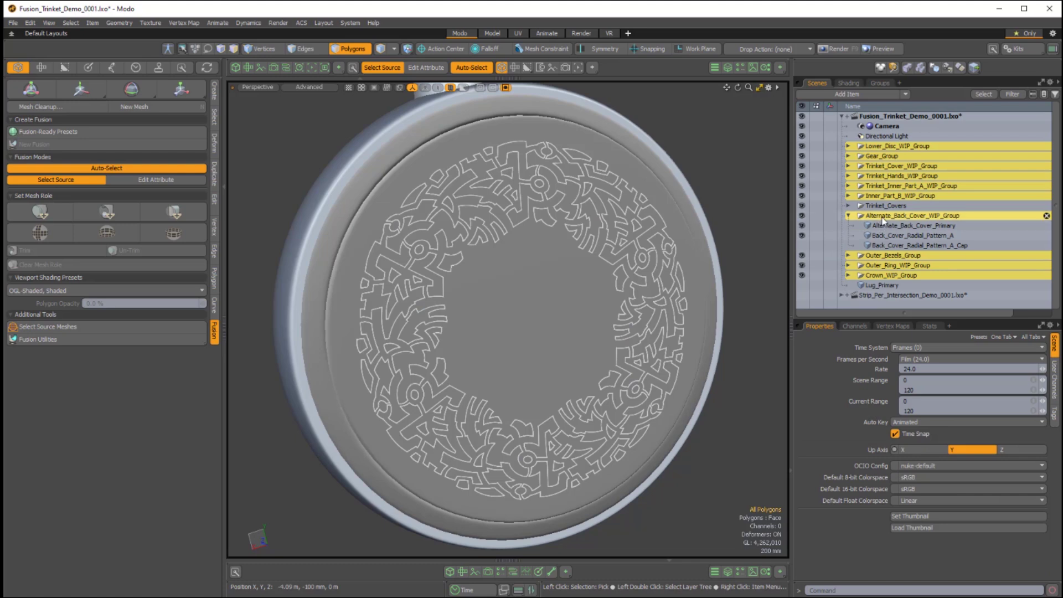
Isolate Alternate_Back_Cover_WIP_Group with Alternate_Back_Cover_Primary, Back_Cover_Radial_Pattern_A and Back_Cover_Radial_Pattern_A_Cap.
left_click(882, 216)
left_click(882, 225, "ctrl")
left_click(882, 236, "ctrl")
left_click(883, 244, "ctrl")
left_click(802, 215, "alt")
left_click_drag(732, 227, 675, 304, "alt")
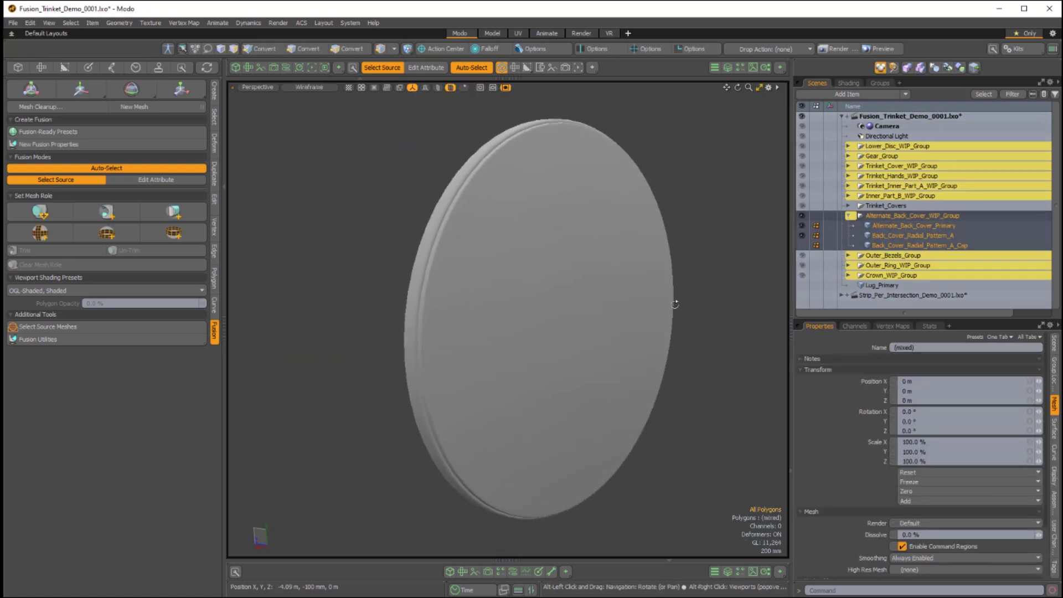
Select Bezier outlines of Back_Cover_Radial_Pattern_A and examine the radial pattern on the cover disc.
left_click(833, 236)
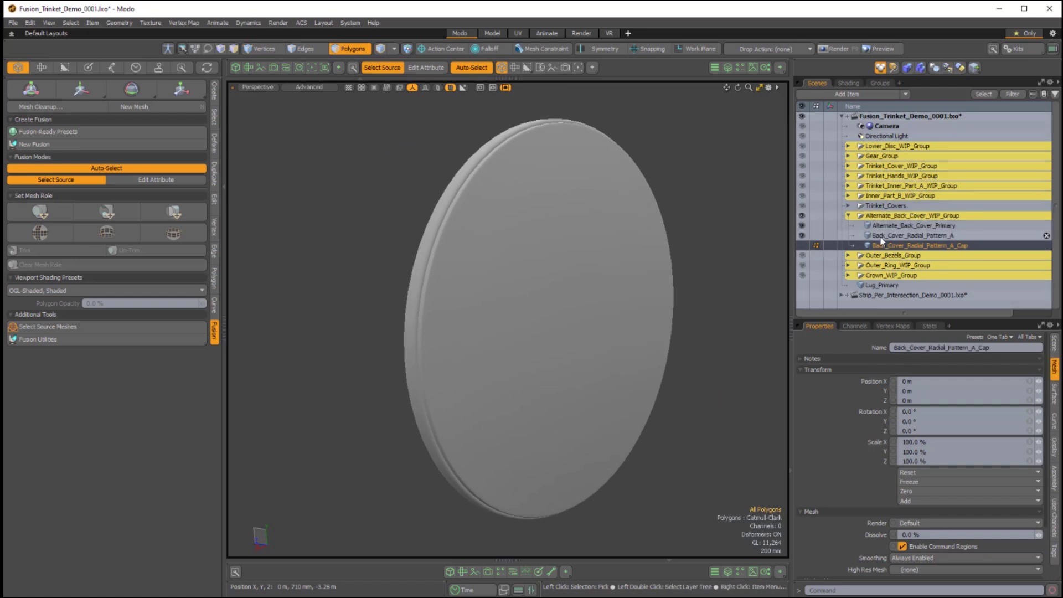
left_click_drag(699, 300, 524, 258, "alt")
left_click(564, 253)
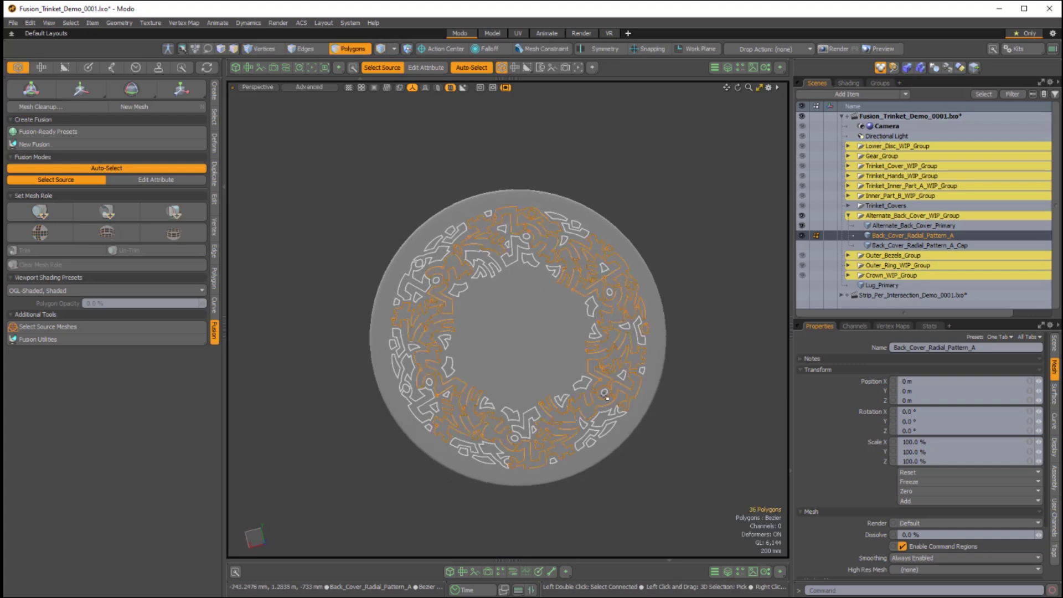
left_click_drag(605, 397, 587, 332, "alt")
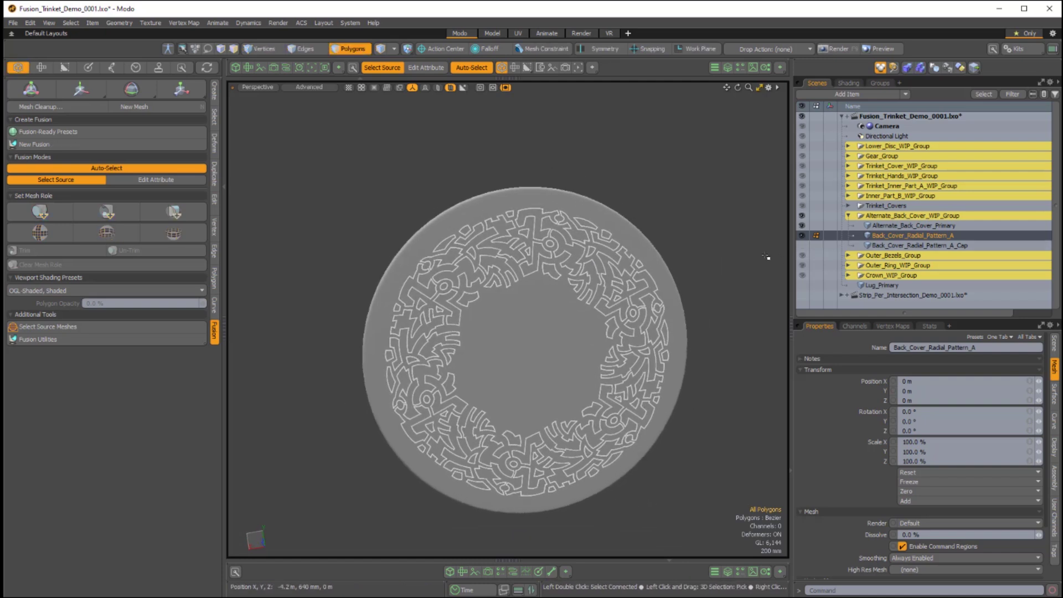
Create a new Fusion from Alternate_Back_Cover_Primary and place Back_Cover_Radial_Pattern_A above the Fusion Item in the item list.
left_click(532, 342)
mouse_move(533, 342)
left_mouse_down("alt")
mouse_move(768, 303)
mouse_move(558, 326)
left_mouse_up("alt")
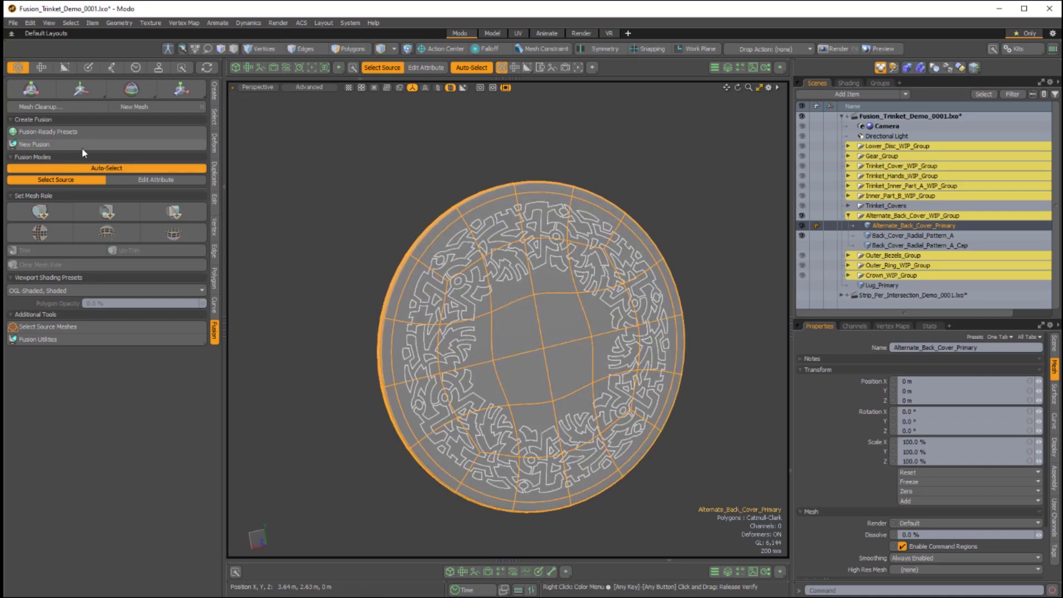
left_click(128, 145)
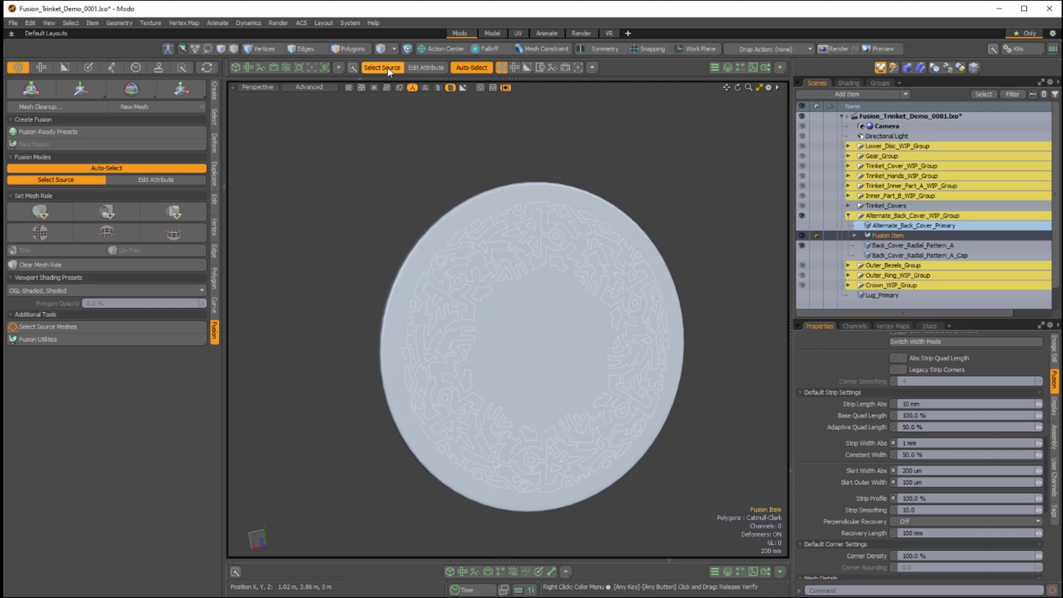
left_click_drag(885, 245, 889, 237)
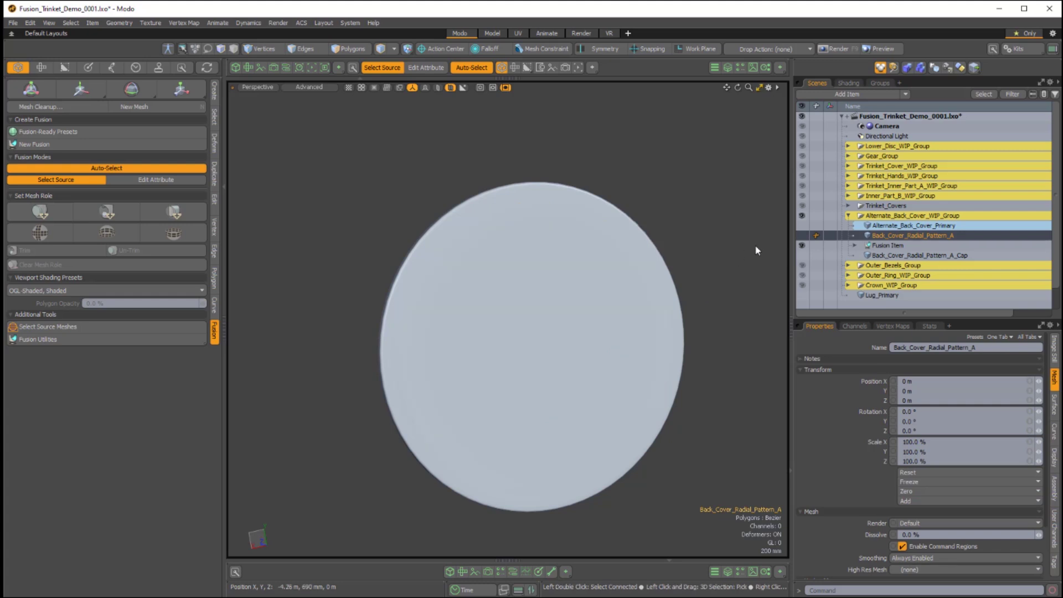
Show Back_Cover_Radial_Pattern_A on its own and examine its Bezier outlines up close and as a whole.
left_click(802, 236)
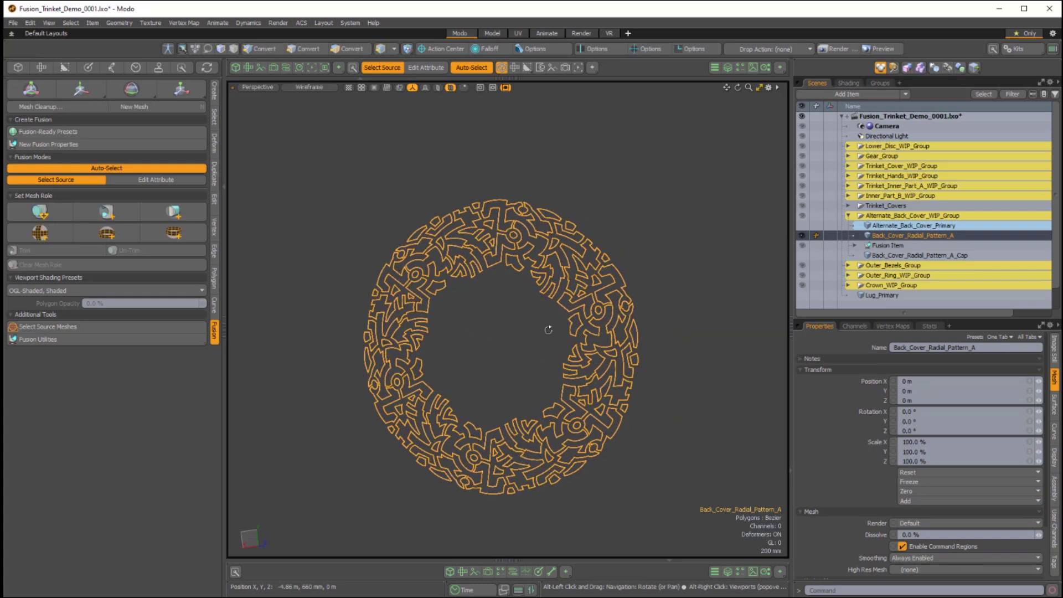
scroll(565, 264, "up", 6)
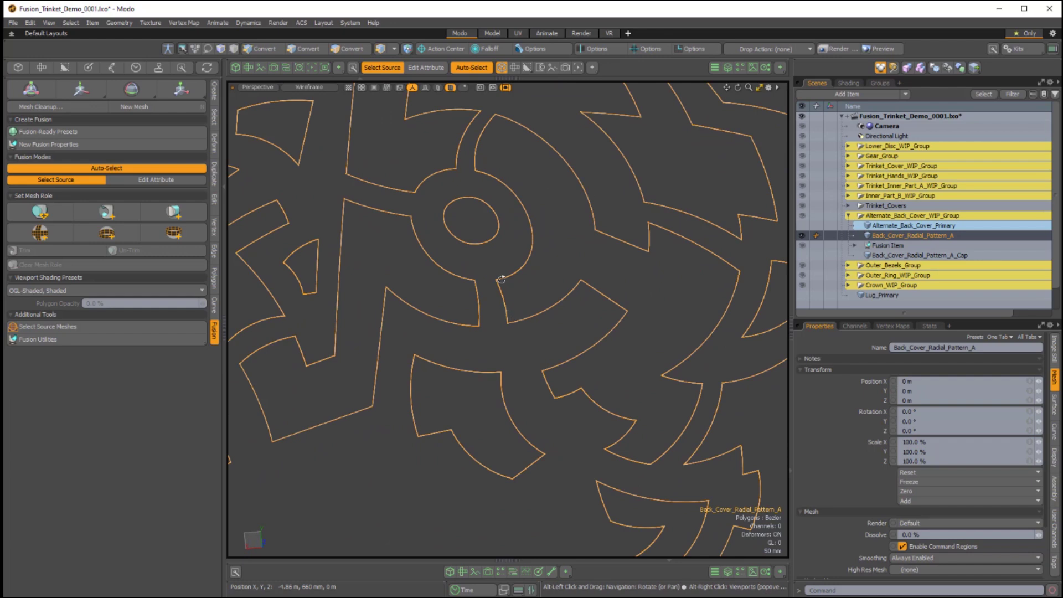
scroll(509, 189, "down", 6)
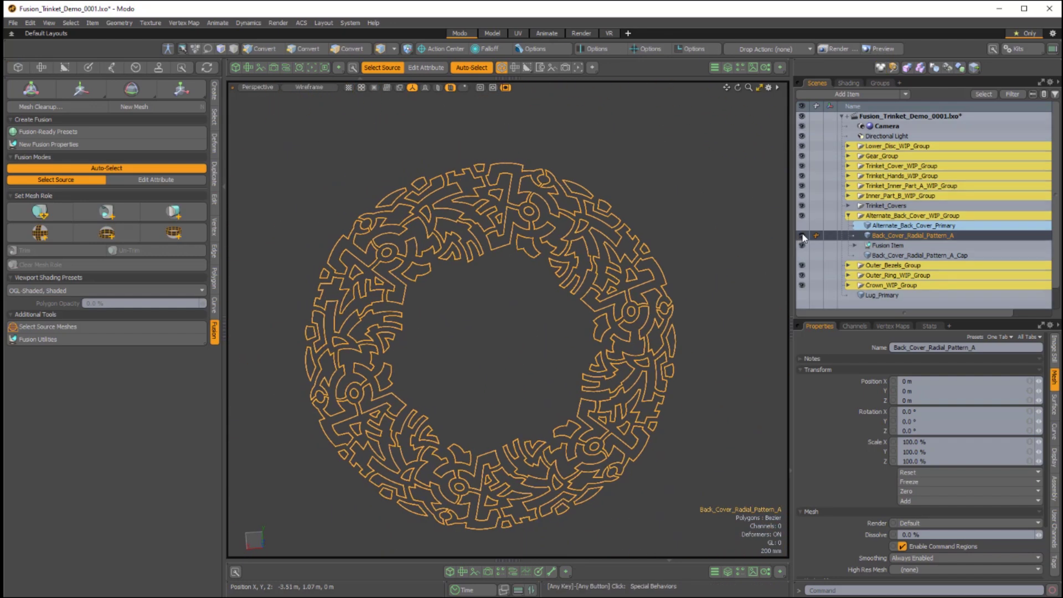
Bring the full trinket back and isolate Alternate_Back_Cover_Primary, Back_Cover_Radial_Pattern_A, its cap and the Fusion Item.
left_click(802, 226)
left_click(801, 237, "alt")
left_click(802, 237, "alt")
left_click(878, 227)
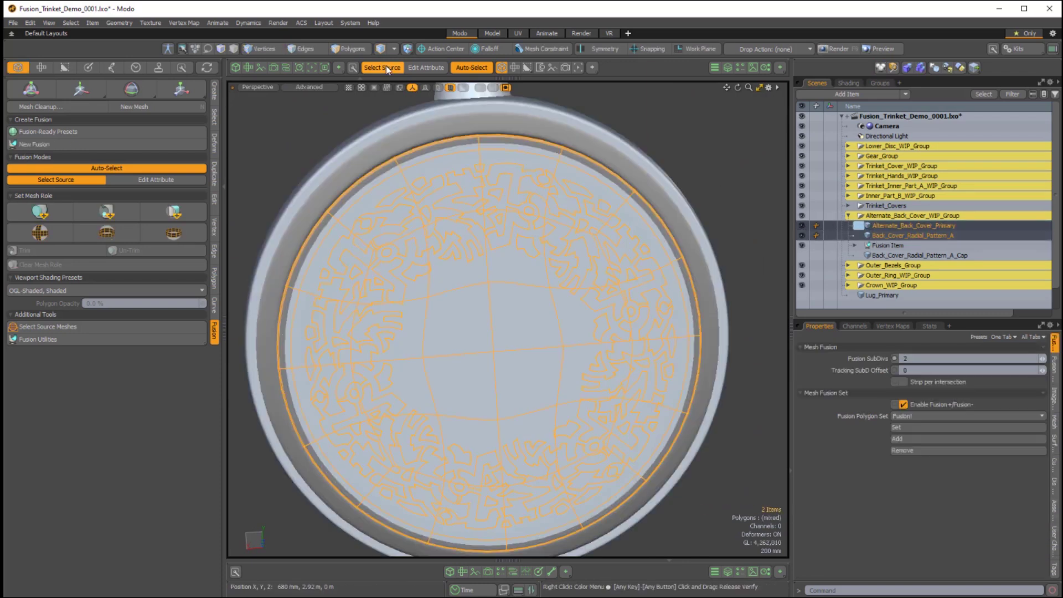
left_click(386, 68)
left_click(885, 245, "ctrl")
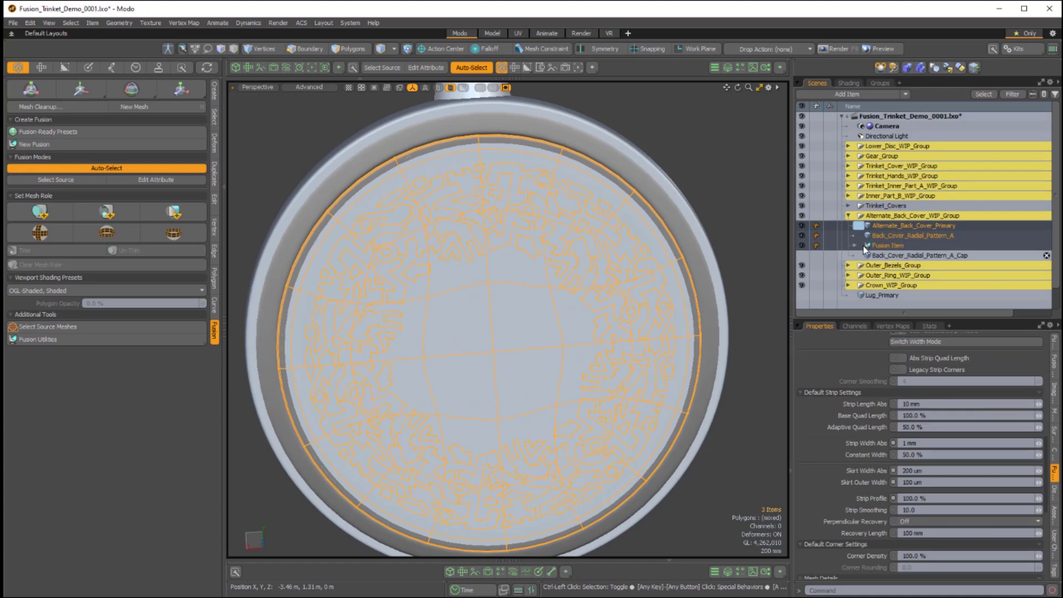
left_click(803, 245, "ctrl")
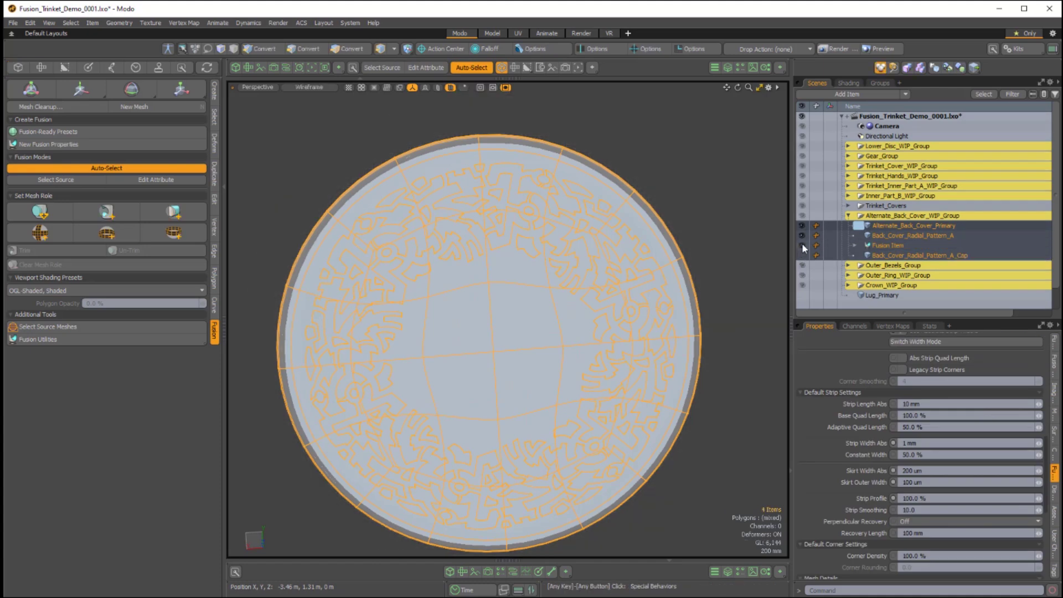
Fuse the Back_Cover_Radial_Pattern_A curves with Alternate_Back_Cover_Primary as an additive source and inspect the extrusions on both faces.
left_click(882, 227)
left_click(892, 245)
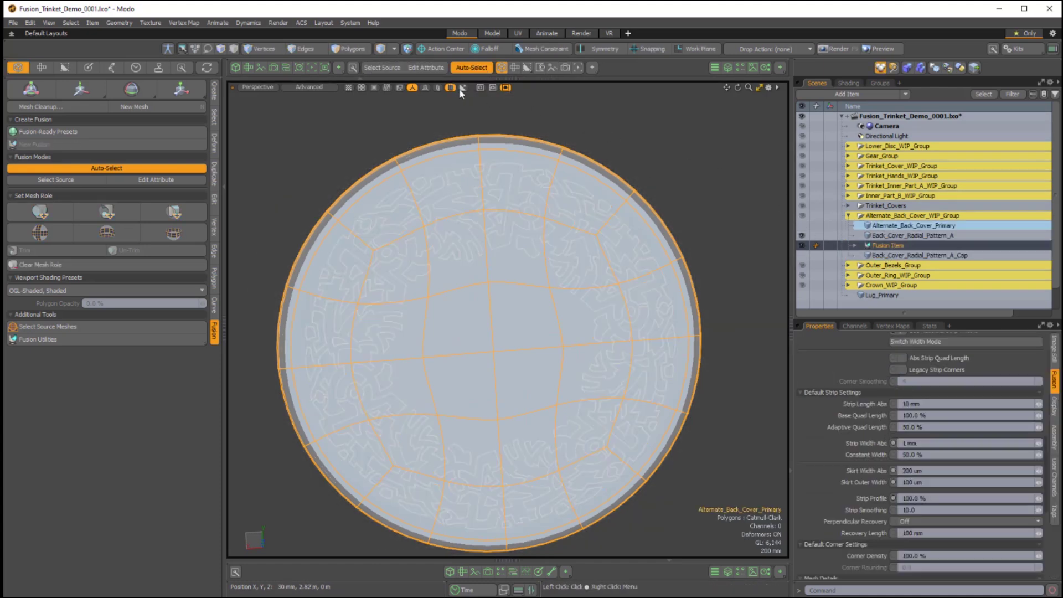
left_click(894, 235)
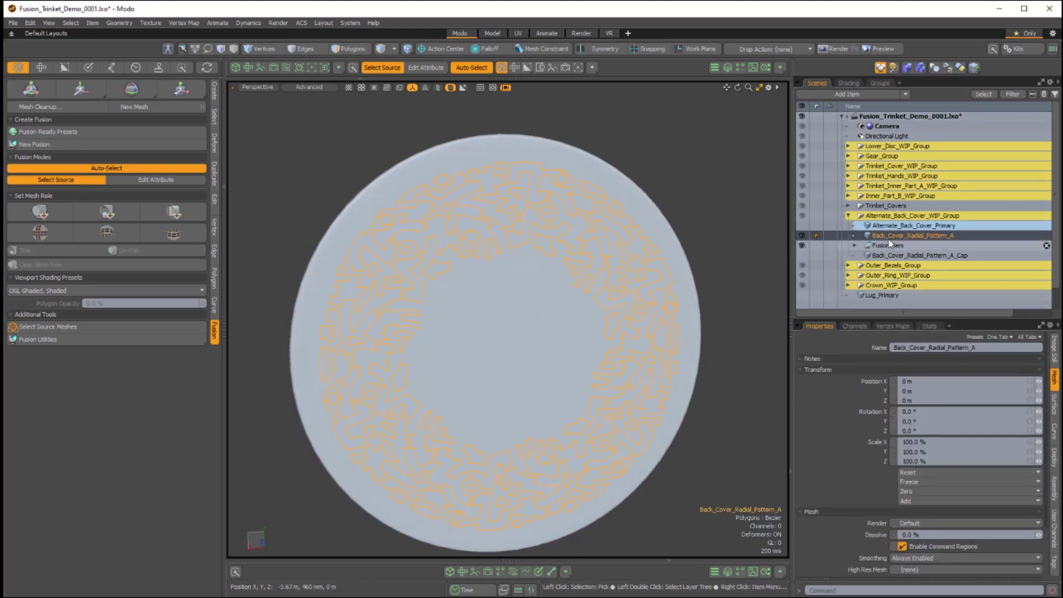
left_click(517, 302, "shift")
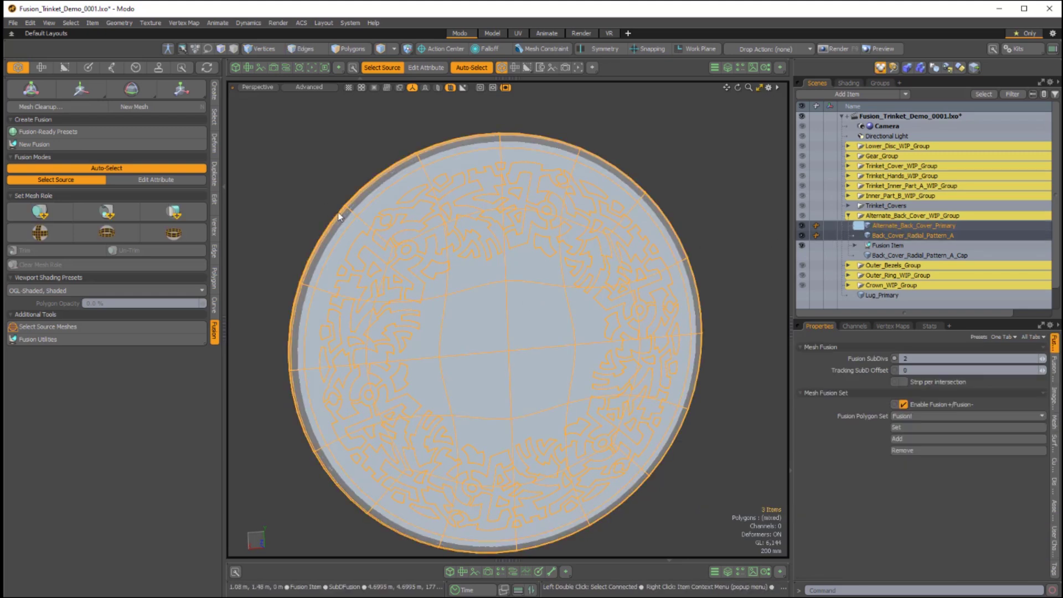
left_click(42, 213)
left_click_drag(500, 409, 626, 399, "alt")
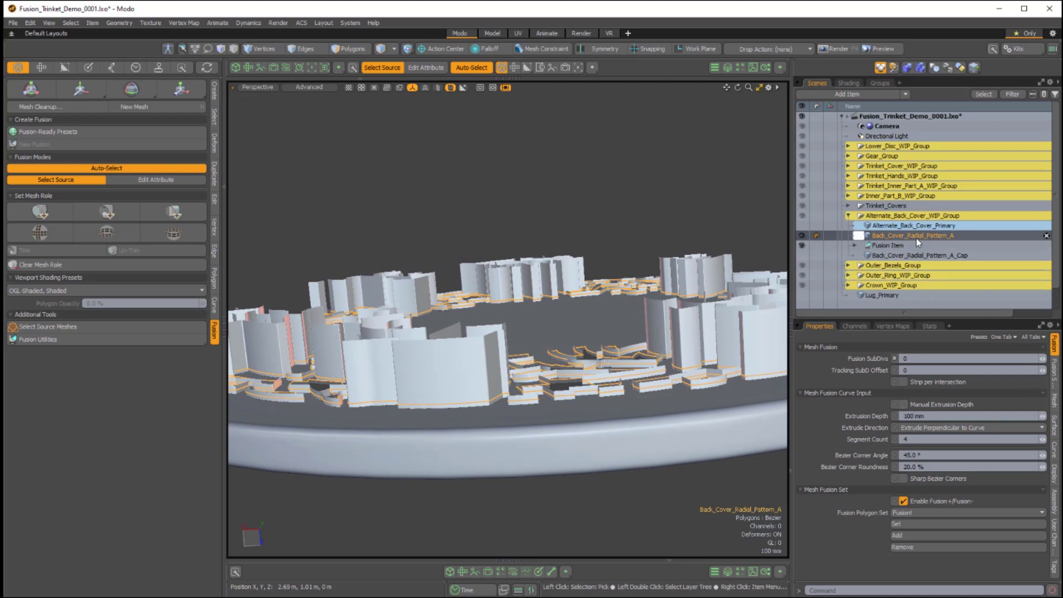
mouse_move(587, 309)
left_mouse_down("alt")
mouse_move(540, 221)
mouse_move(587, 197)
mouse_move(622, 417)
mouse_move(614, 482)
mouse_move(571, 326)
mouse_move(581, 328)
left_mouse_up("alt")
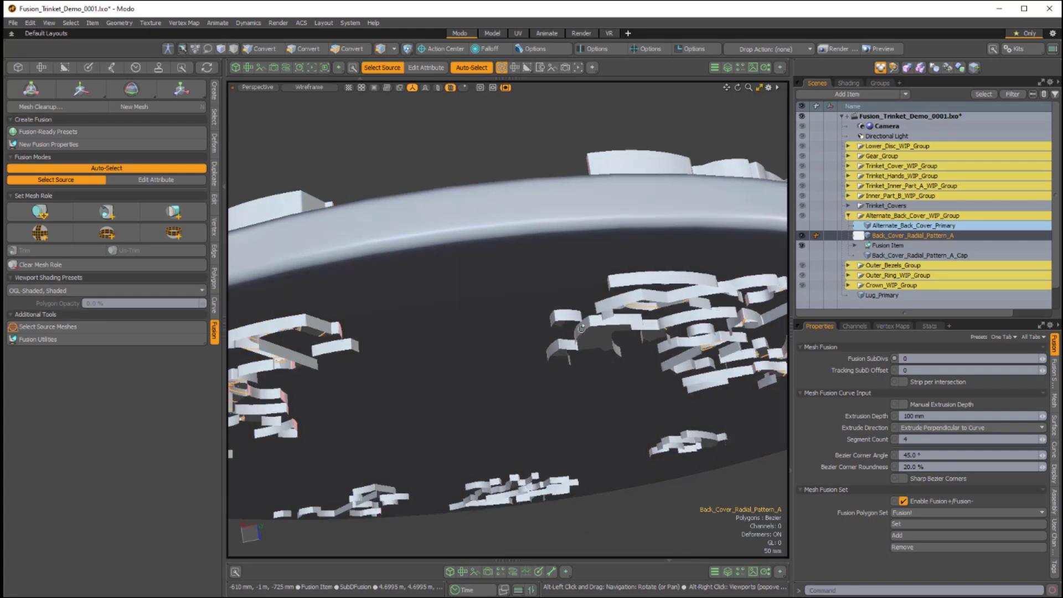
left_click_drag(466, 198, 592, 388, "alt")
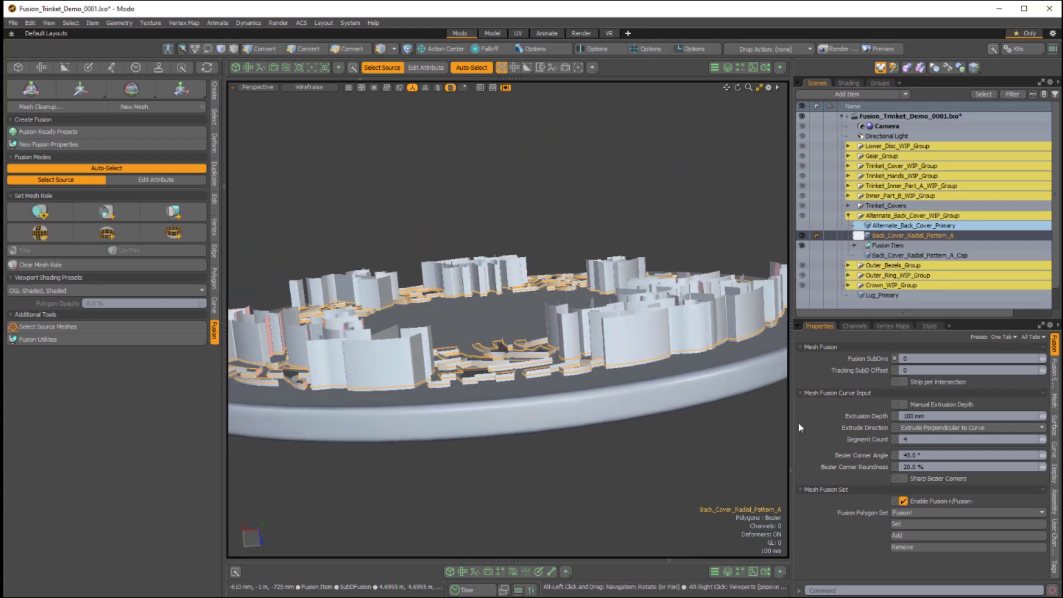
Enable manual extrusion depth for Back_Cover_Radial_Pattern_A and set its extrusion depth to 300 mm.
left_click_drag(579, 238, 577, 277, "alt")
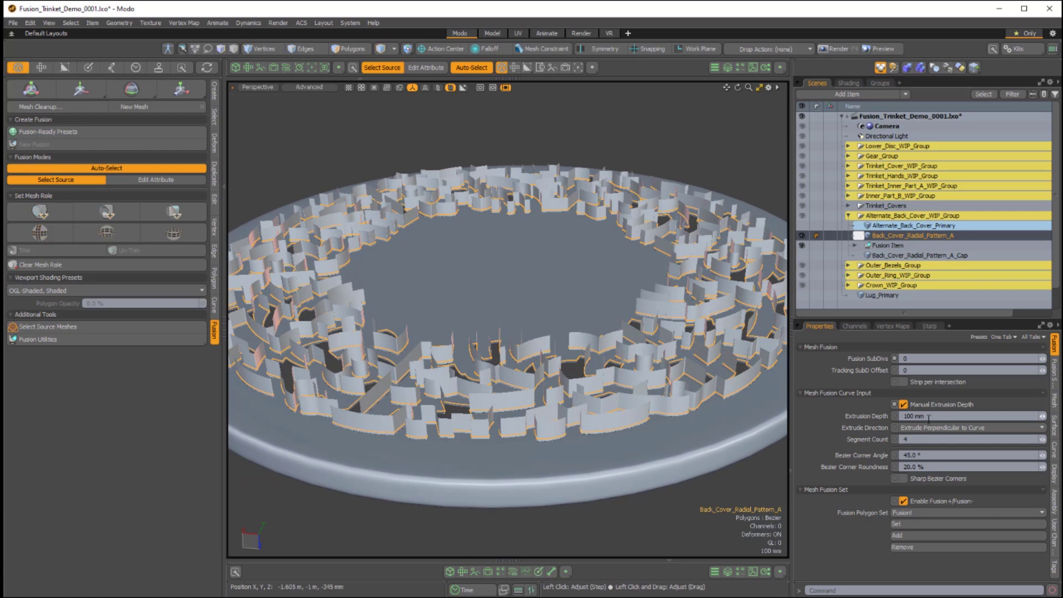
type("300mm")
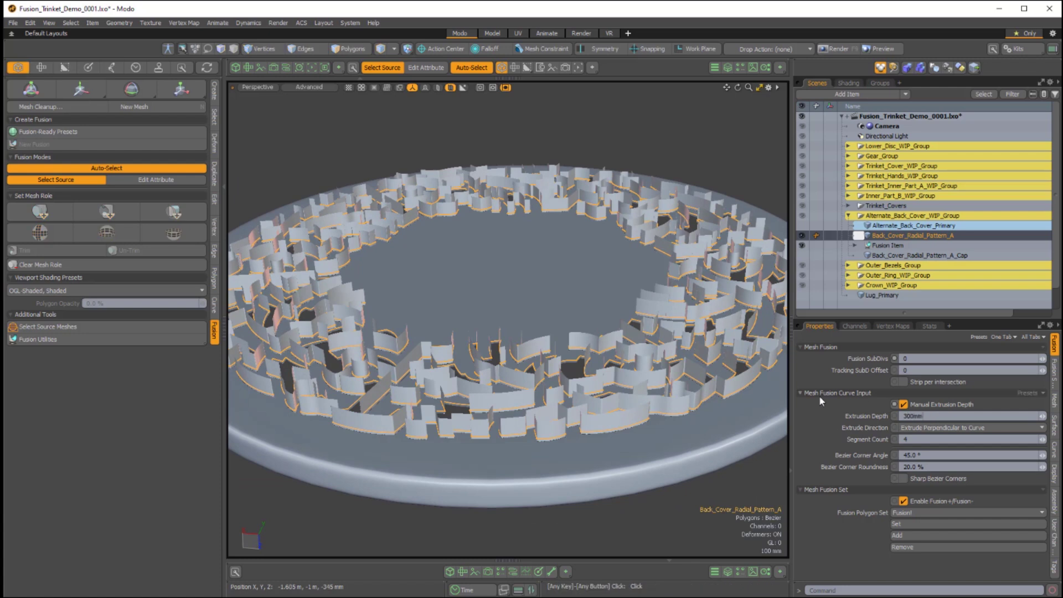
left_click_drag(554, 388, 570, 473, "alt")
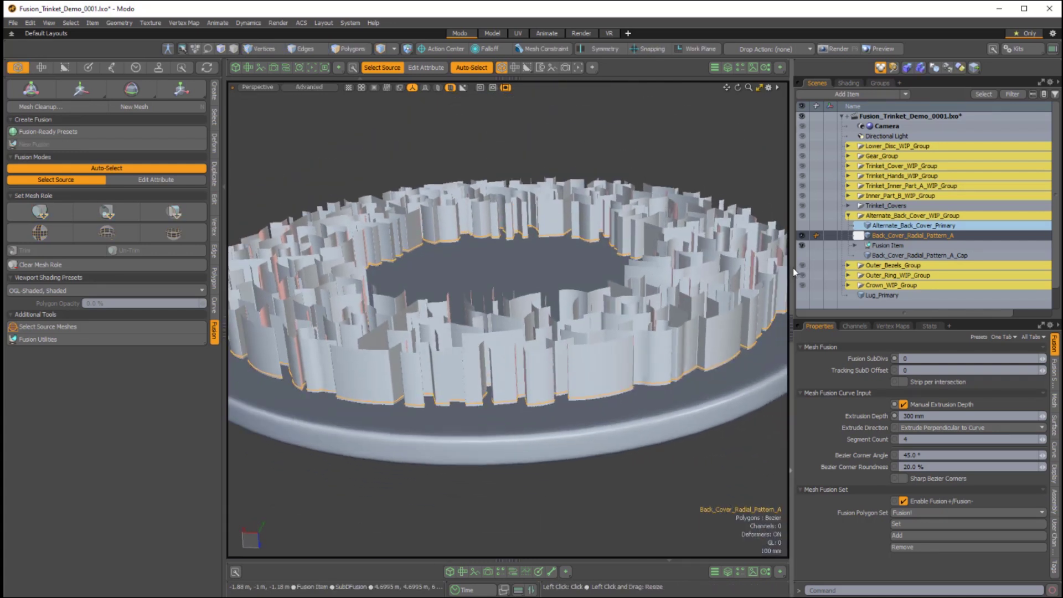
Apply Back_Cover_Radial_Pattern_A_Cap to the Back_Cover_Radial_Pattern_A extrusions as an intersecting mesh.
left_click_drag(506, 301, 582, 315, "alt")
left_click(547, 261)
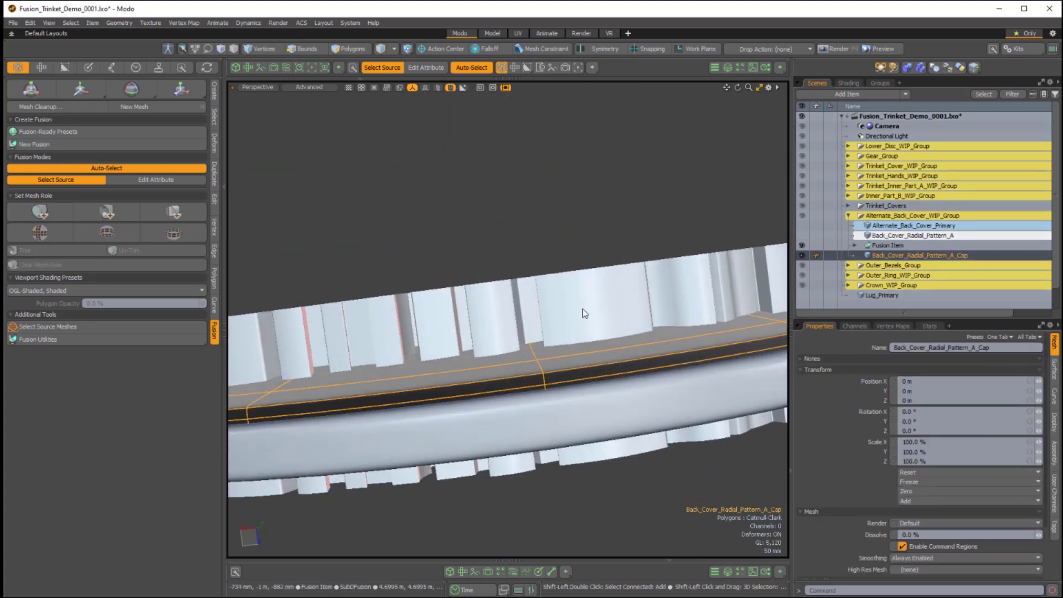
left_click(584, 313, "shift")
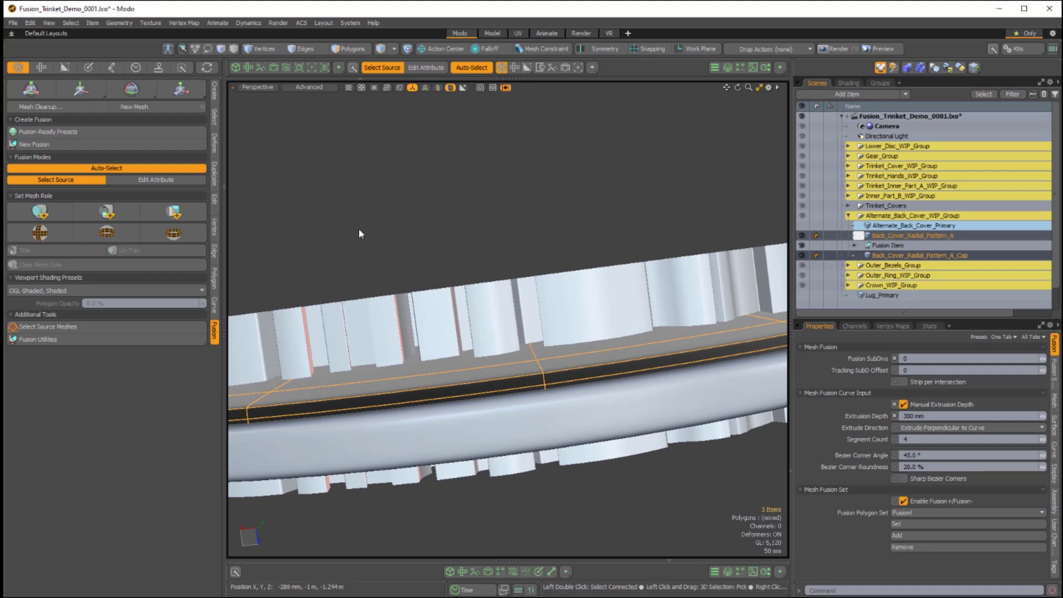
left_click(175, 214)
Deselect everything and examine the capped radial pattern from the side and up close along its tops, walls and edges.
scroll(390, 231, "down", 3)
left_click(391, 231)
left_click_drag(390, 230, 516, 252, "alt")
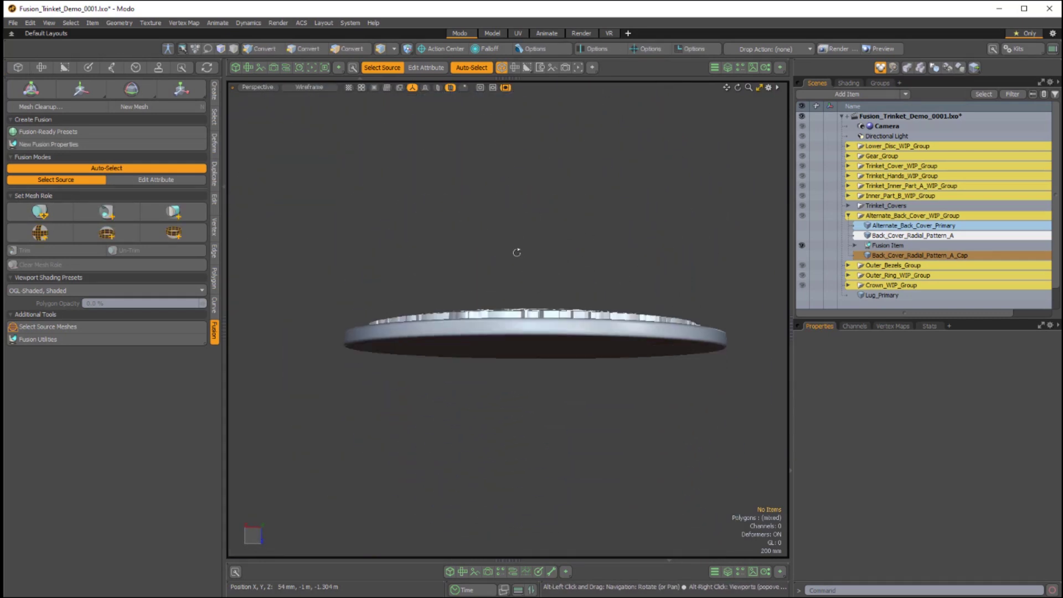
scroll(508, 285, "up", 3)
left_click_drag(364, 336, 395, 339, "alt")
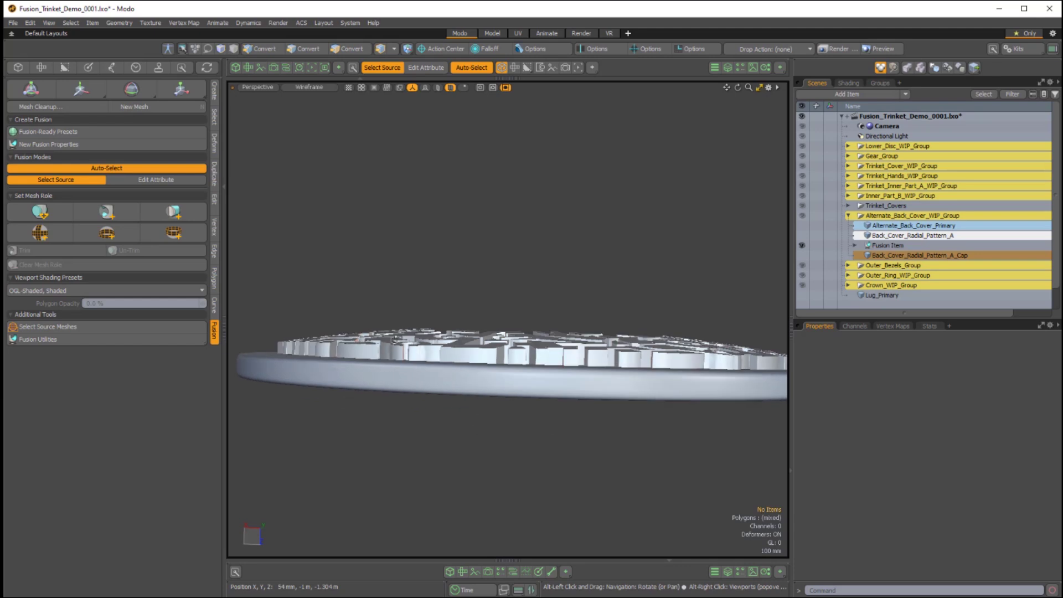
left_click_drag(523, 332, 561, 387, "alt")
scroll(616, 366, "up", 3)
scroll(619, 351, "up", 3)
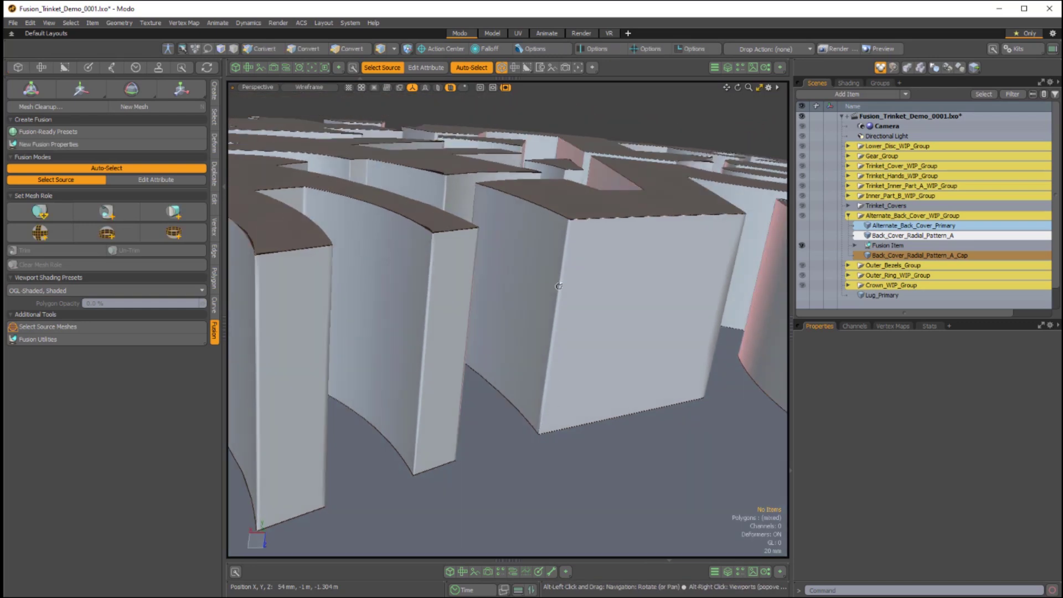
left_click_drag(566, 239, 491, 250, "alt")
left_click_drag(528, 294, 782, 292, "ctrl+alt")
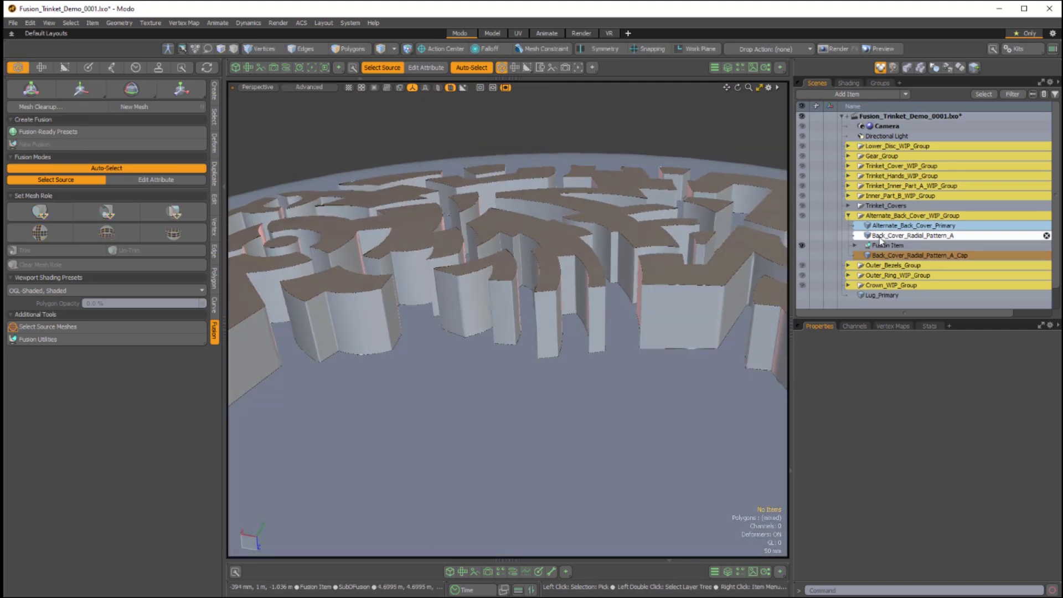
Re-isolate Alternate_Back_Cover_WIP_Group with all its meshes and the Fusion Item, and reselect Back_Cover_Radial_Pattern_A.
left_click(880, 238)
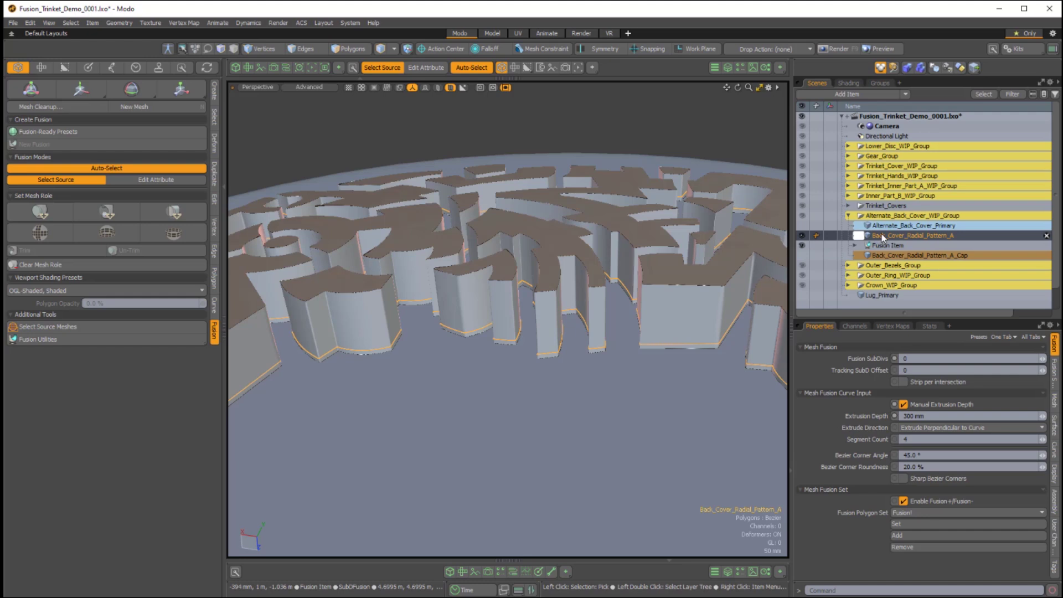
left_click(801, 235, "ctrl")
left_click(801, 235, "ctrl")
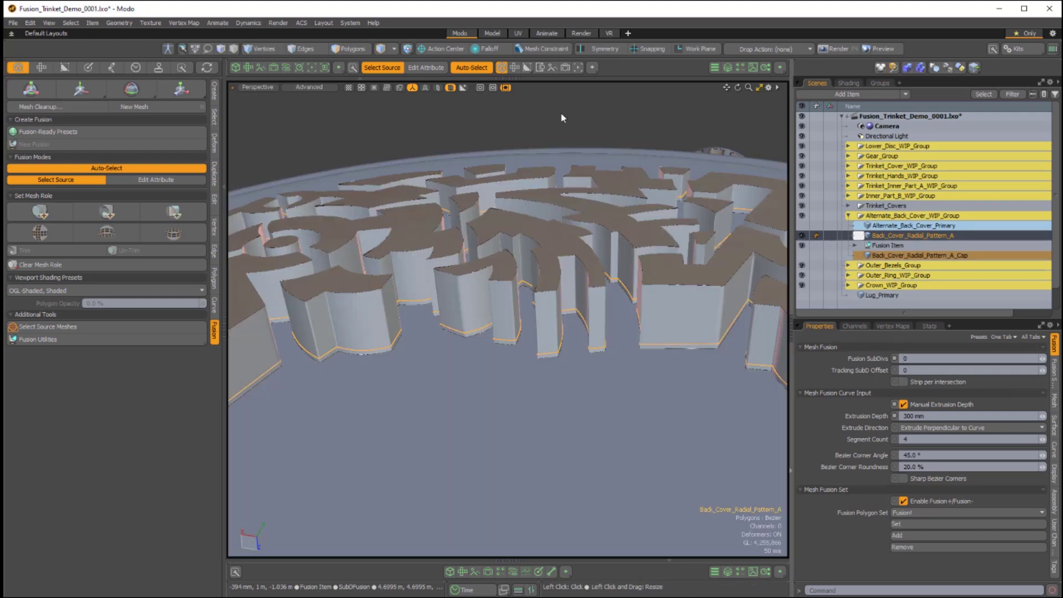
left_click(874, 215)
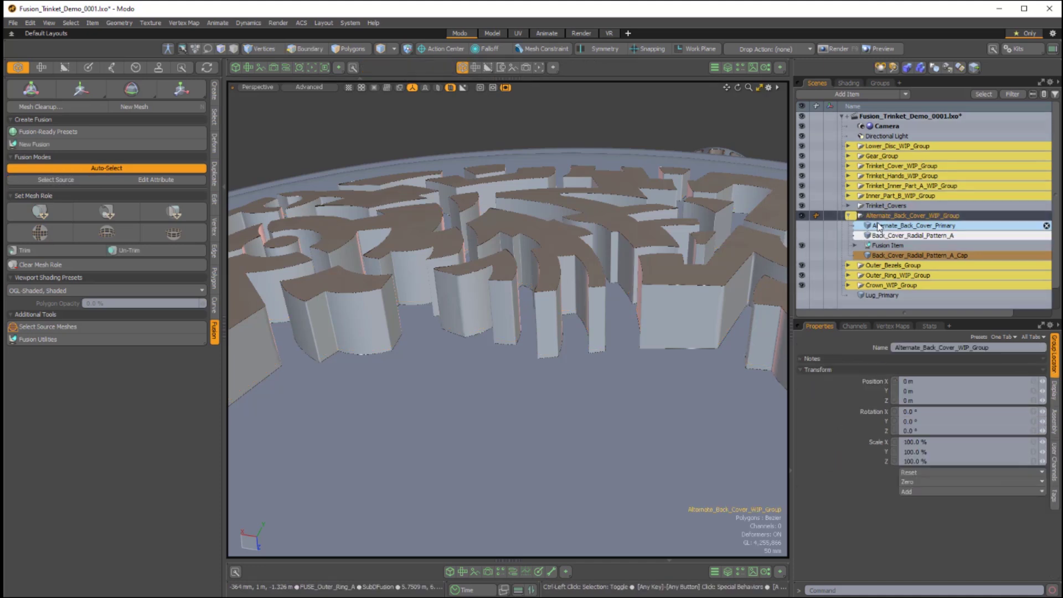
left_click(878, 226, "ctrl")
left_click(879, 236, "ctrl")
left_click(879, 246, "ctrl")
left_click(868, 256, "ctrl")
left_click(802, 255)
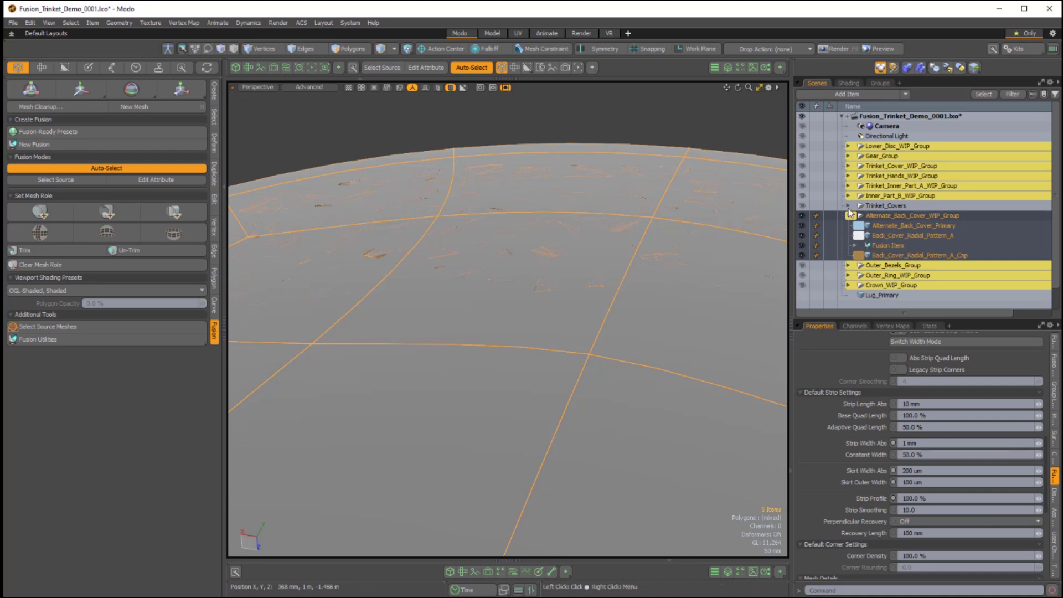
left_click(892, 236)
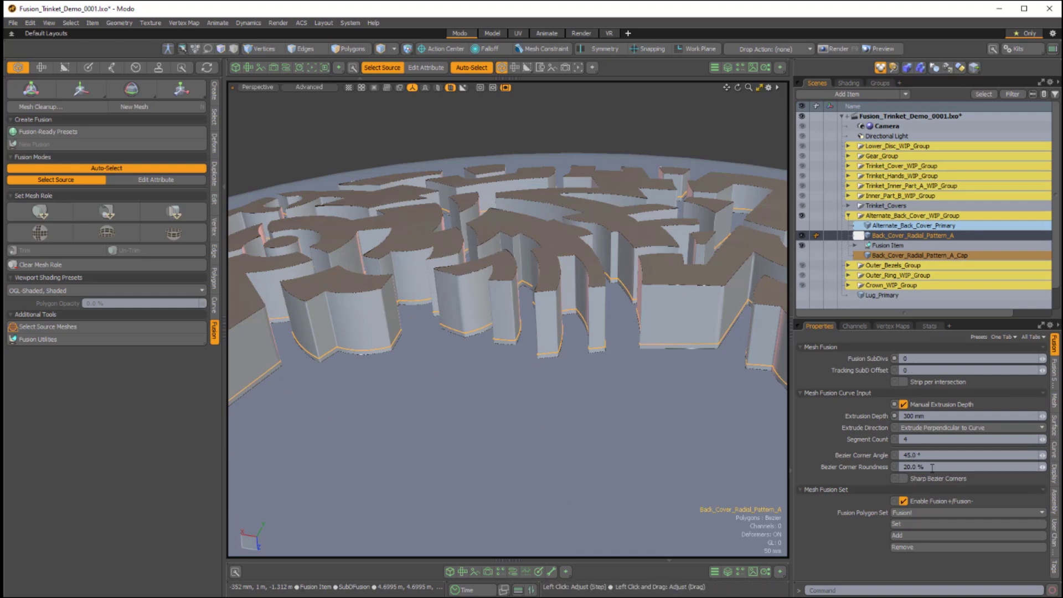
Set the Bezier Corner Angle of Back_Cover_Radial_Pattern_A to 11.25° and enable Sharp Bezier Corners.
type("11.2")
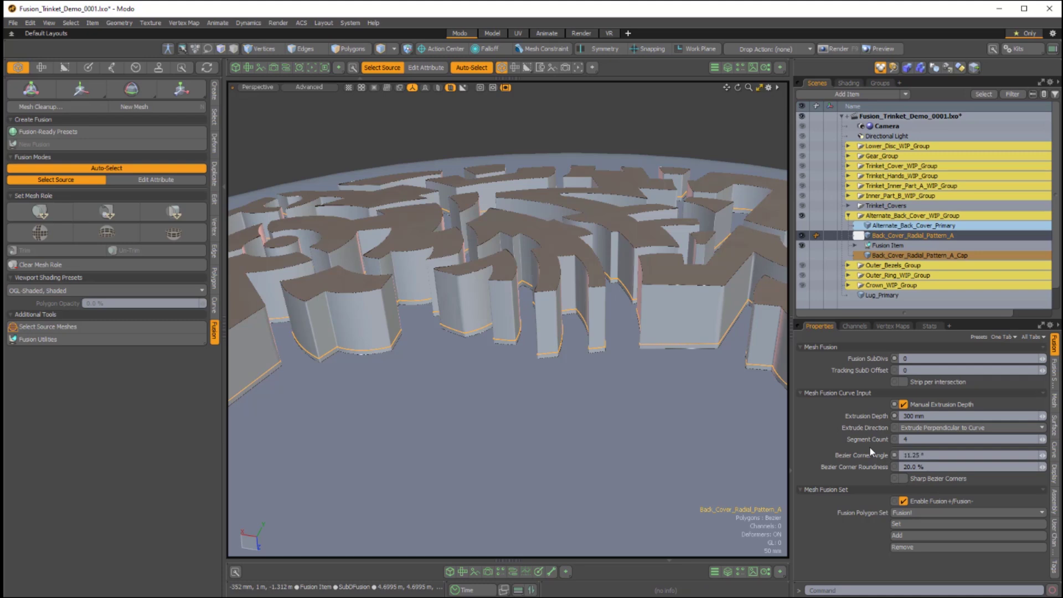
left_click(903, 479)
mouse_move(673, 360)
left_mouse_down("alt")
mouse_move(671, 403)
mouse_move(565, 313)
mouse_move(529, 316)
mouse_move(519, 297)
mouse_move(552, 398)
mouse_move(568, 386)
mouse_move(563, 332)
mouse_move(504, 357)
mouse_move(513, 272)
left_mouse_up("alt")
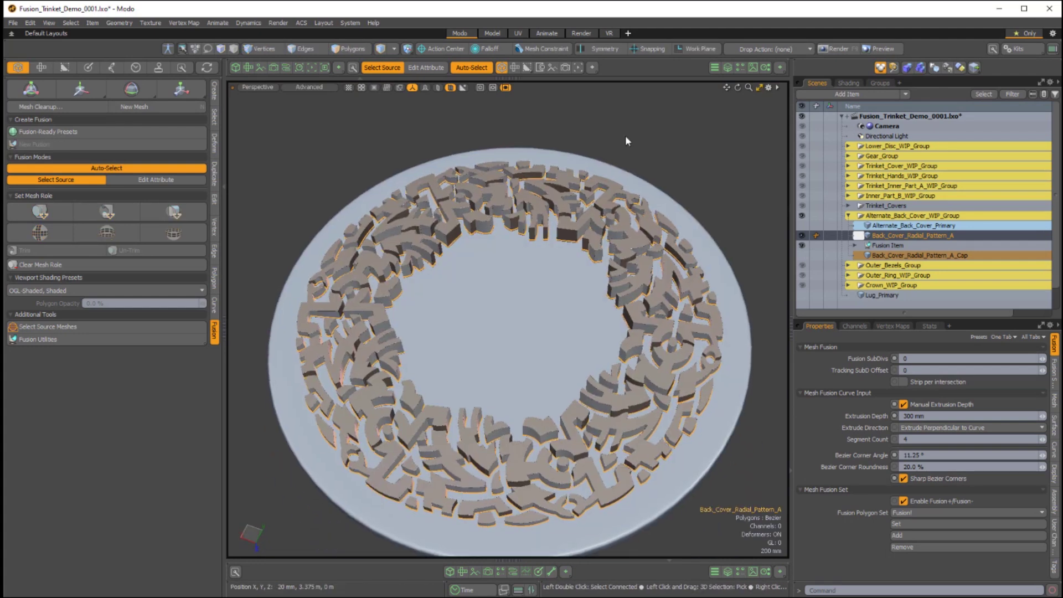
Set the back cover Fusion Item's Strip Width Abs to 4 mm and deselect everything.
left_click(885, 246)
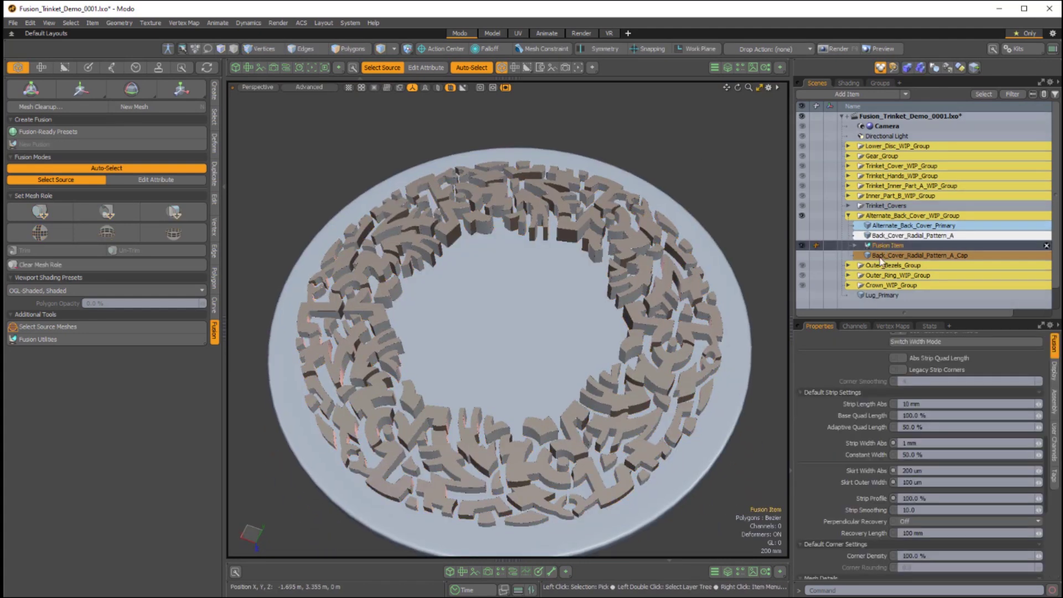
left_click_drag(745, 423, 642, 288, "ctrl+alt")
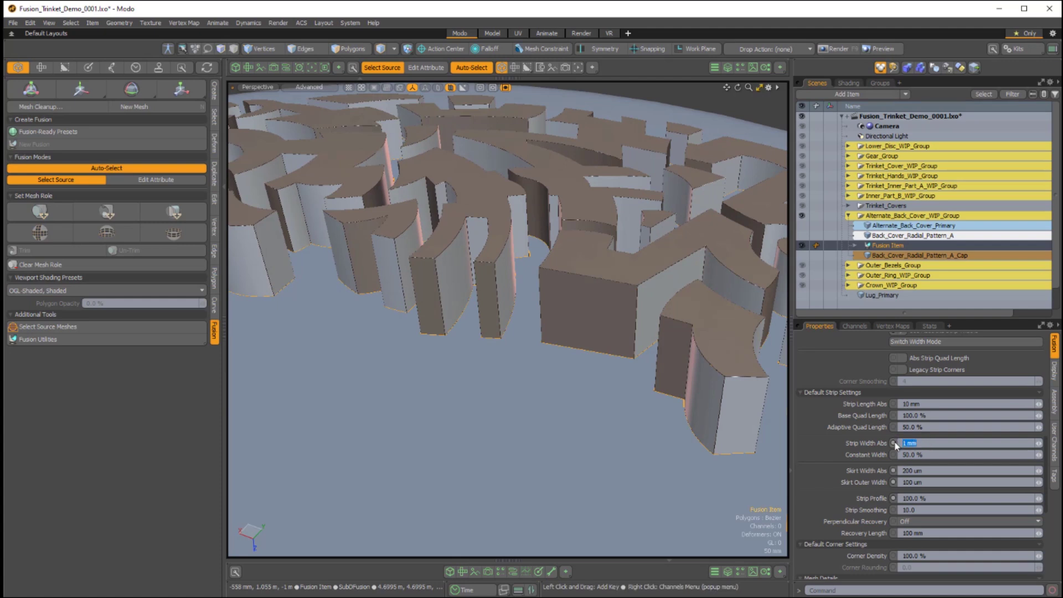
type("4mm")
key("Return")
left_click_drag(589, 324, 651, 312, "ctrl+alt")
left_click(528, 194)
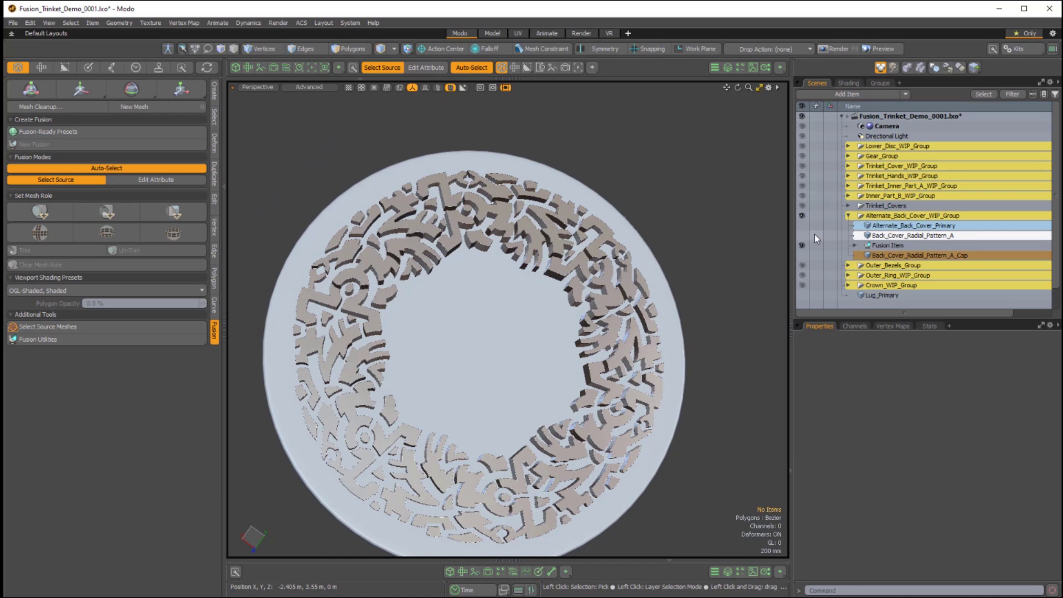
Bring the rest of the trinket back into view and examine the alternate back cover on it from several angles and distances.
left_click(802, 245, "alt")
left_click(802, 245, "alt")
left_click_drag(498, 233, 497, 205, "alt")
left_click_drag(486, 304, 717, 334, "alt")
mouse_move(501, 283)
left_mouse_down("alt")
mouse_move(620, 282)
mouse_move(506, 326)
mouse_move(609, 347)
mouse_move(647, 332)
mouse_move(500, 299)
left_mouse_up("alt")
left_click_drag(500, 299, 549, 294, "ctrl+alt")
left_click_drag(549, 295, 626, 301, "alt+shift")
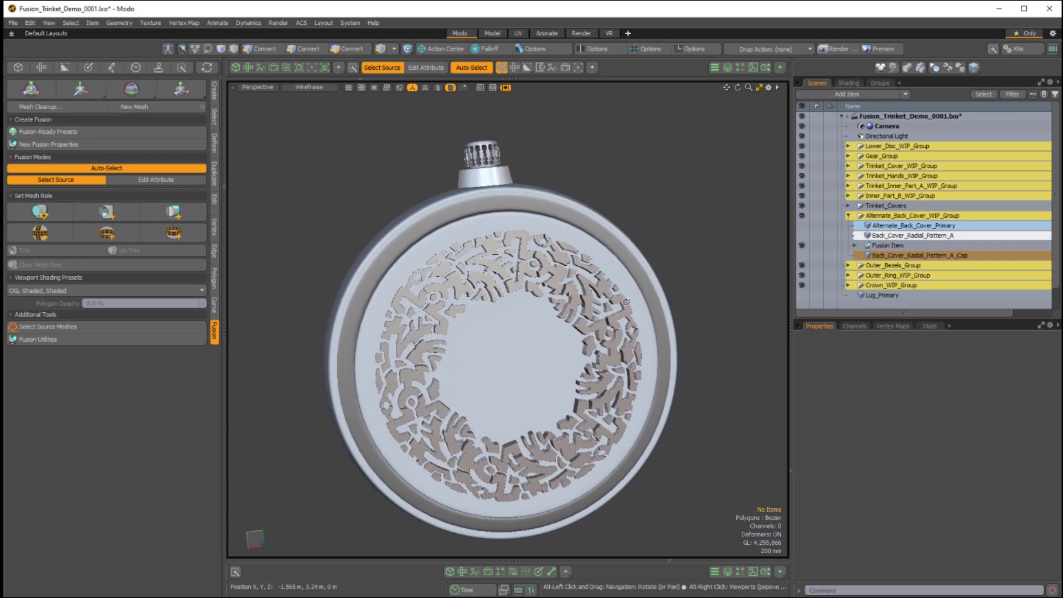
left_click_drag(536, 331, 564, 329, "ctrl+alt")
left_click_drag(564, 330, 523, 390, "alt")
left_click_drag(533, 249, 492, 238, "ctrl+alt")
scroll(654, 294, "up", 2)
scroll(521, 288, "down", 3)
scroll(492, 238, "down", 2)
left_click_drag(487, 199, 736, 361, "alt+shift")
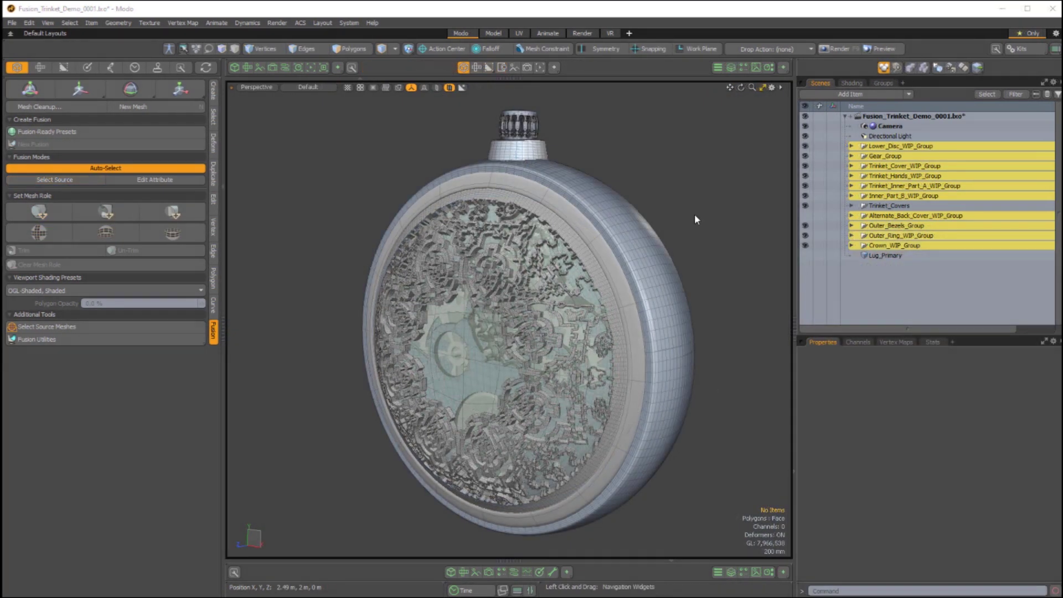
Expand and isolate Lower_Disc_WIP_Group, and select Lower_Disc_Bezier_Symbols to show its symbol curves on the disc.
mouse_move(546, 364)
left_mouse_down("alt")
mouse_move(523, 380)
mouse_move(555, 376)
left_mouse_up("alt")
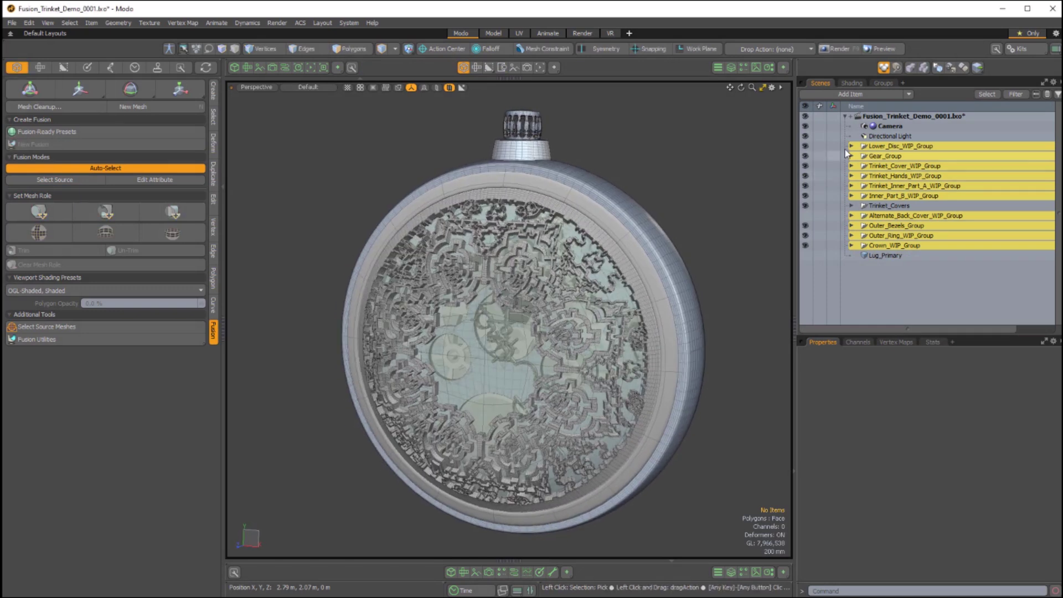
left_click(851, 146)
left_click_drag(879, 148, 883, 176)
left_click(801, 146, "alt")
left_click(545, 381)
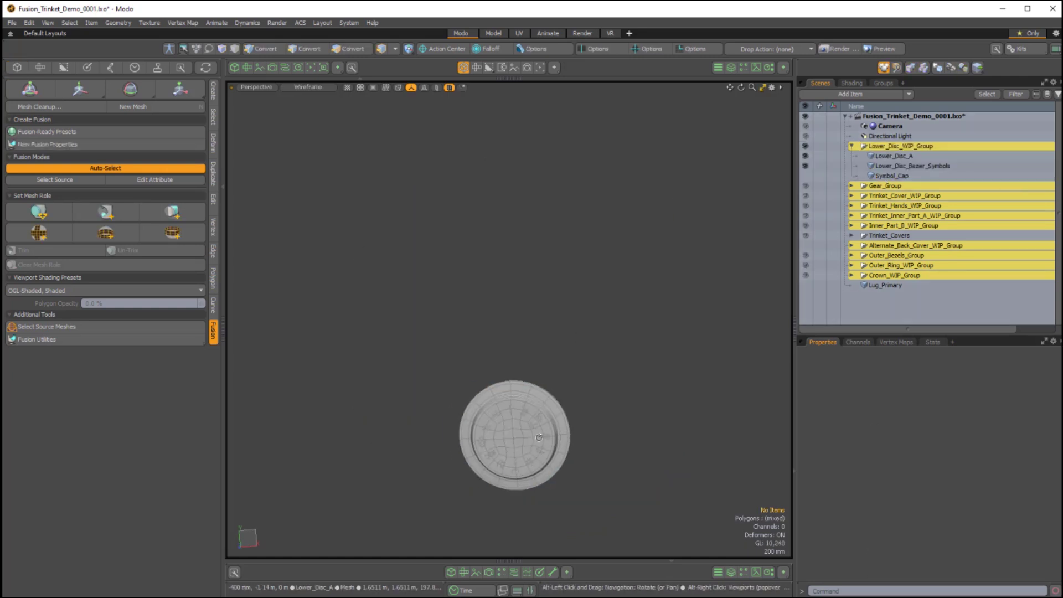
left_click_drag(583, 380, 590, 349, "alt+shift")
scroll(591, 346, "up", 2)
left_click(872, 167)
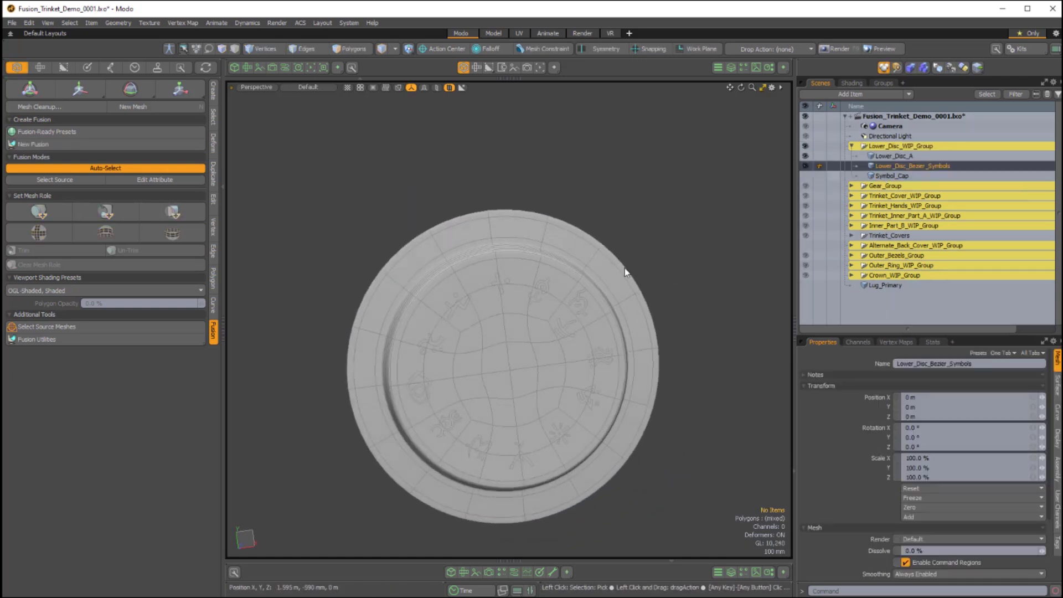
left_click_drag(684, 428, 490, 350, "alt")
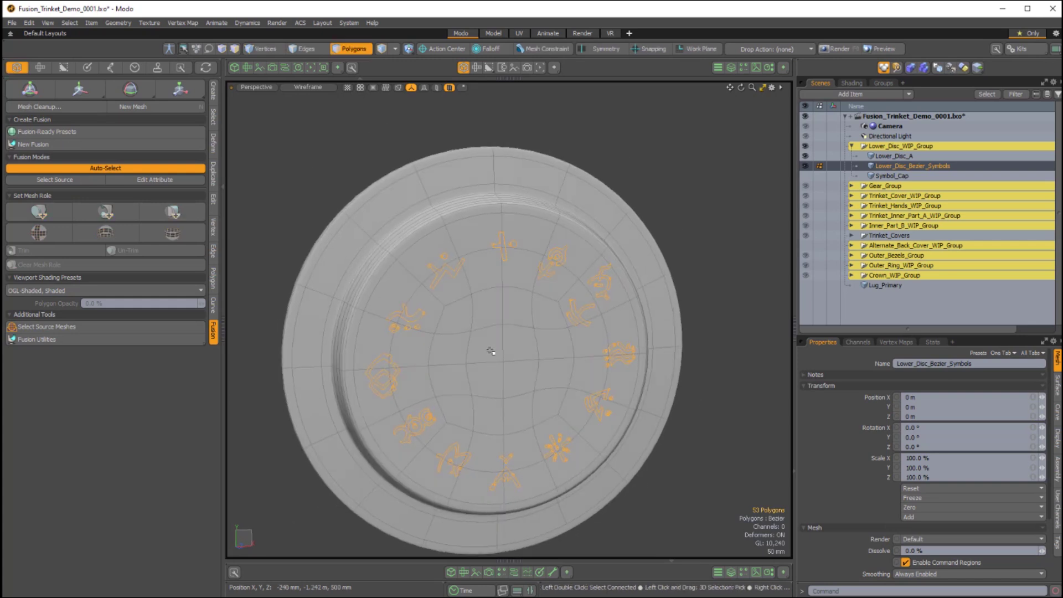
Create a new Fusion from the Lower_Disc_A mesh and check the disc from the side.
left_click(513, 343)
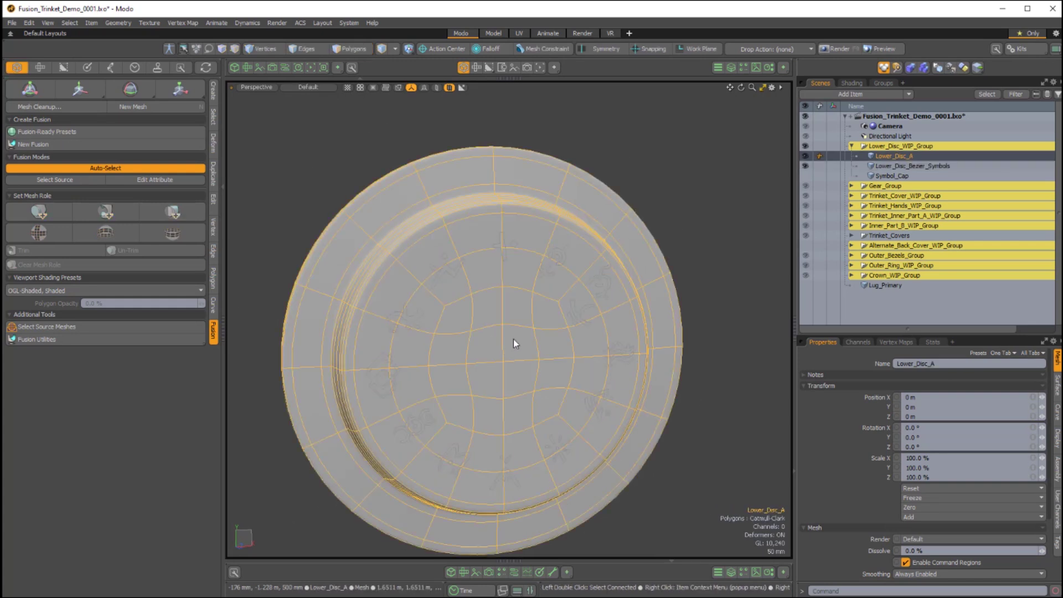
left_click(48, 144)
left_click_drag(596, 340, 686, 321, "alt")
left_click_drag(681, 277, 703, 267, "alt")
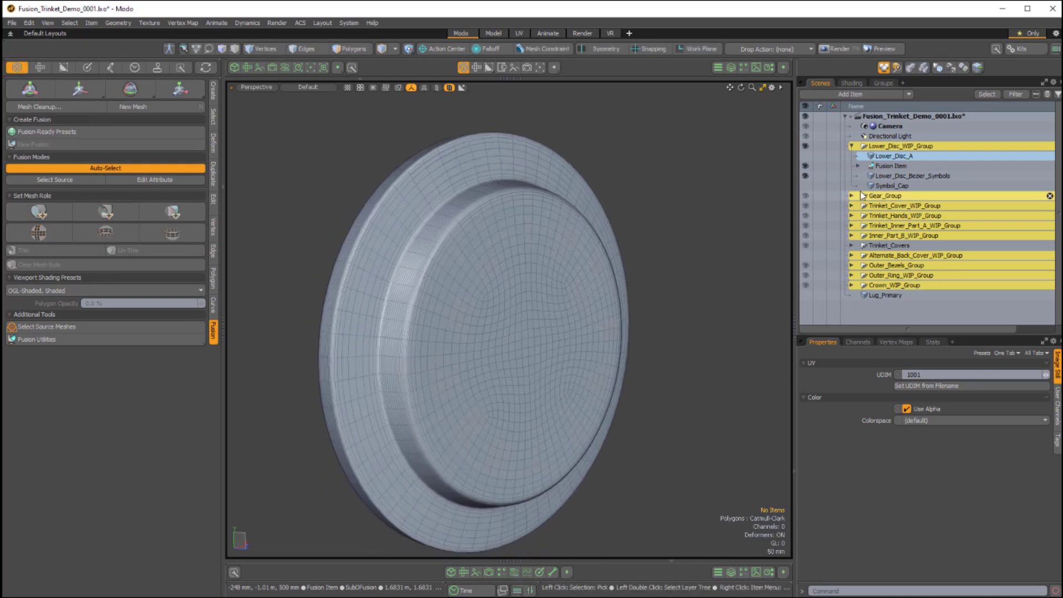
Fuse Lower_Disc_Bezier_Symbols with Lower_Disc_A as an additive mesh in the disc's Fusion Item.
left_click(887, 166)
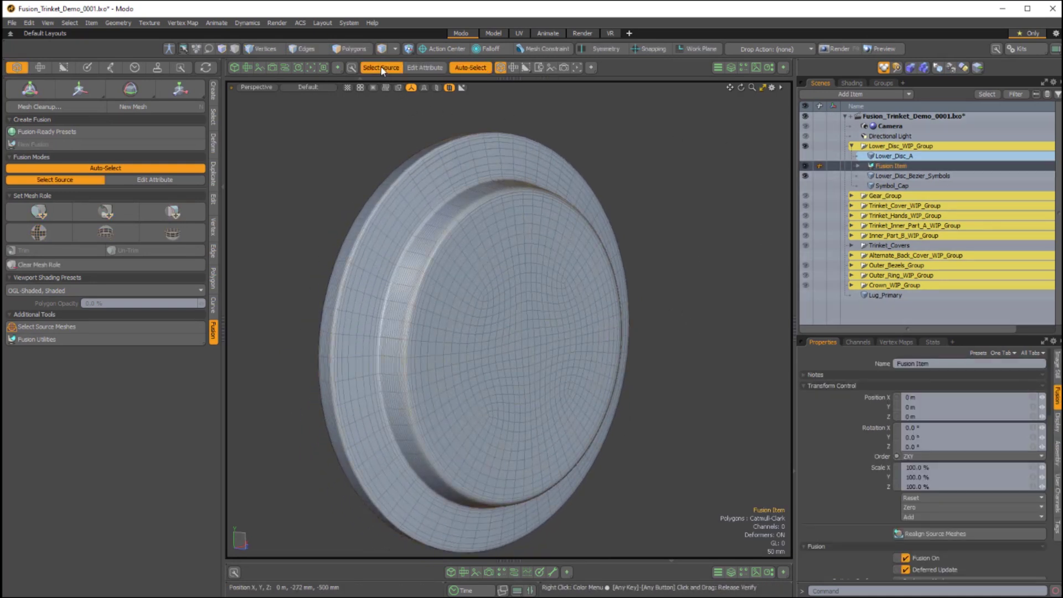
left_click_drag(611, 372, 718, 291, "alt")
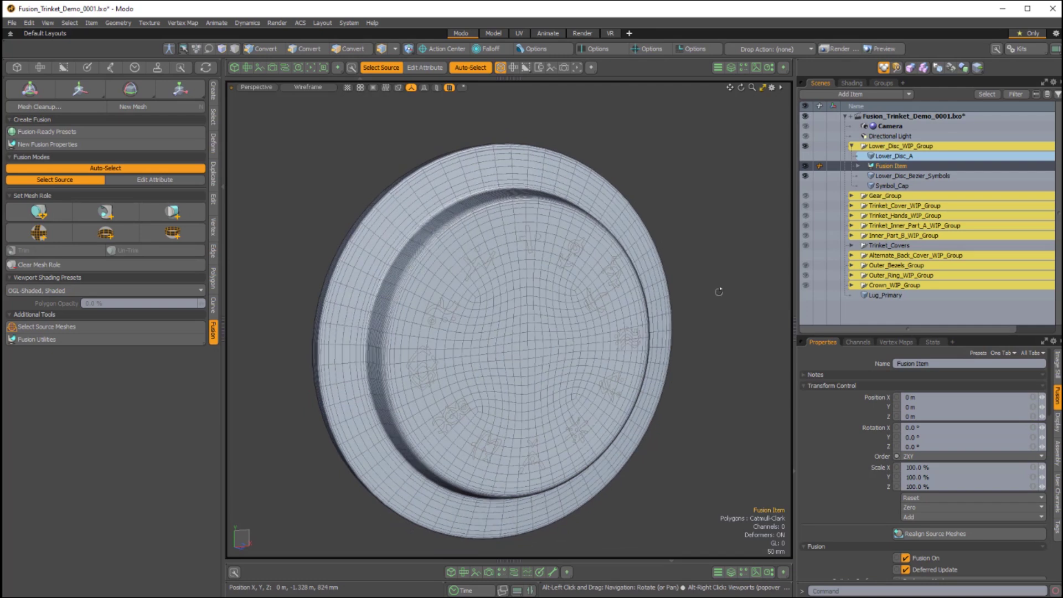
left_click(910, 176)
left_click_drag(577, 373, 536, 337, "alt")
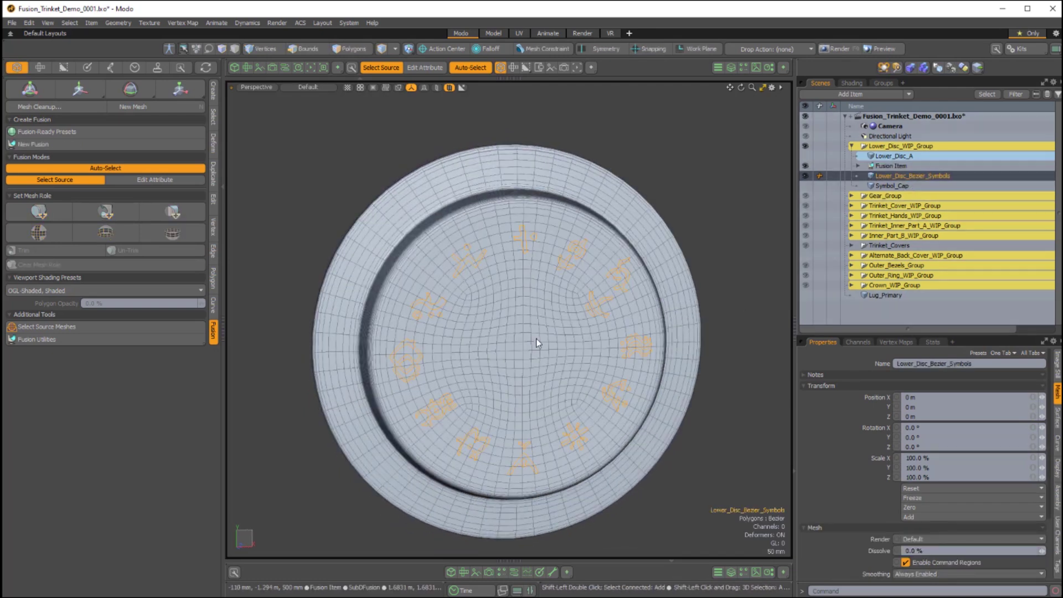
left_click(535, 335, "shift")
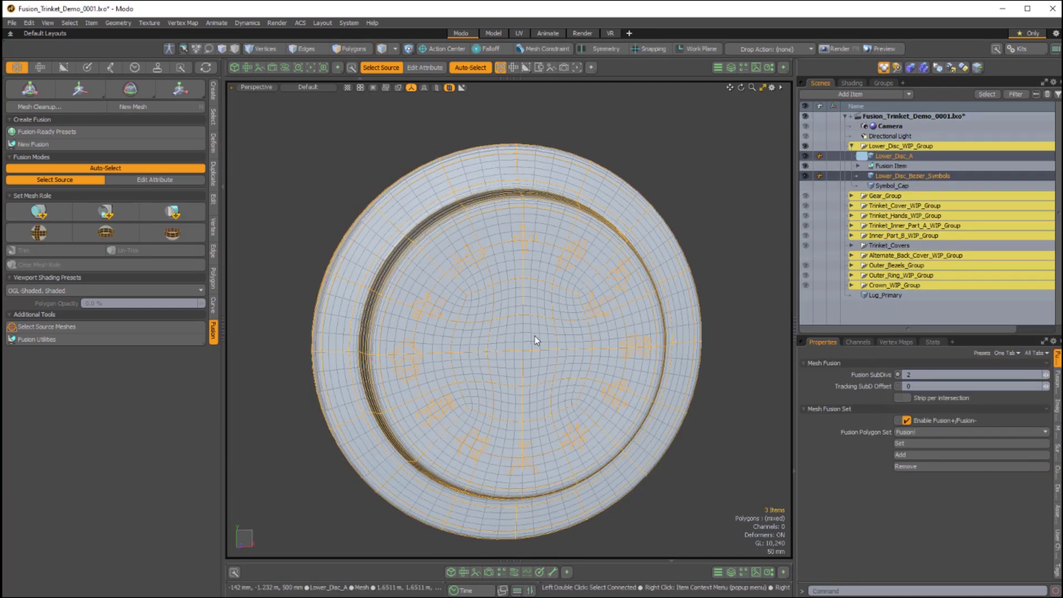
left_click(53, 214)
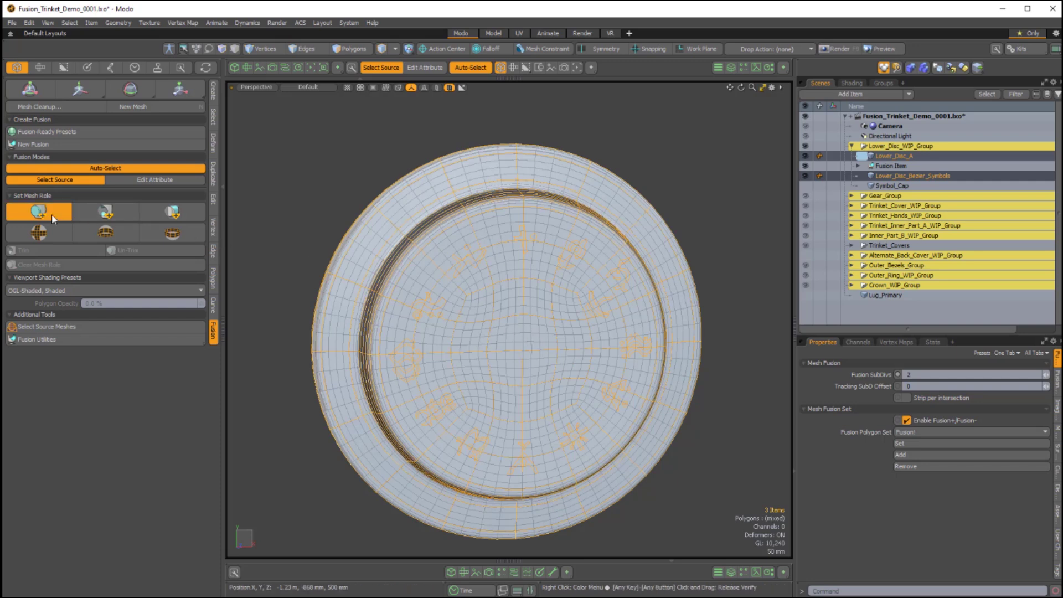
left_click(325, 208)
Inspect the extruded symbols on the disc up close and turn off the wireframe display.
left_click_drag(512, 421, 573, 300, "alt")
scroll(556, 282, "up", 5)
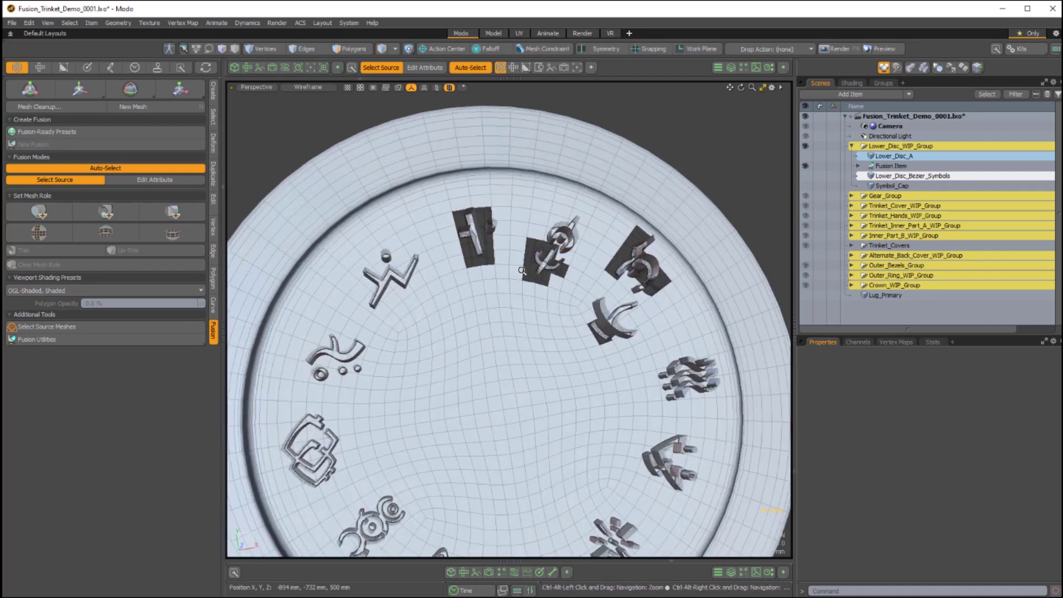
left_click_drag(389, 323, 689, 259, "alt")
left_click_drag(531, 310, 612, 255, "alt")
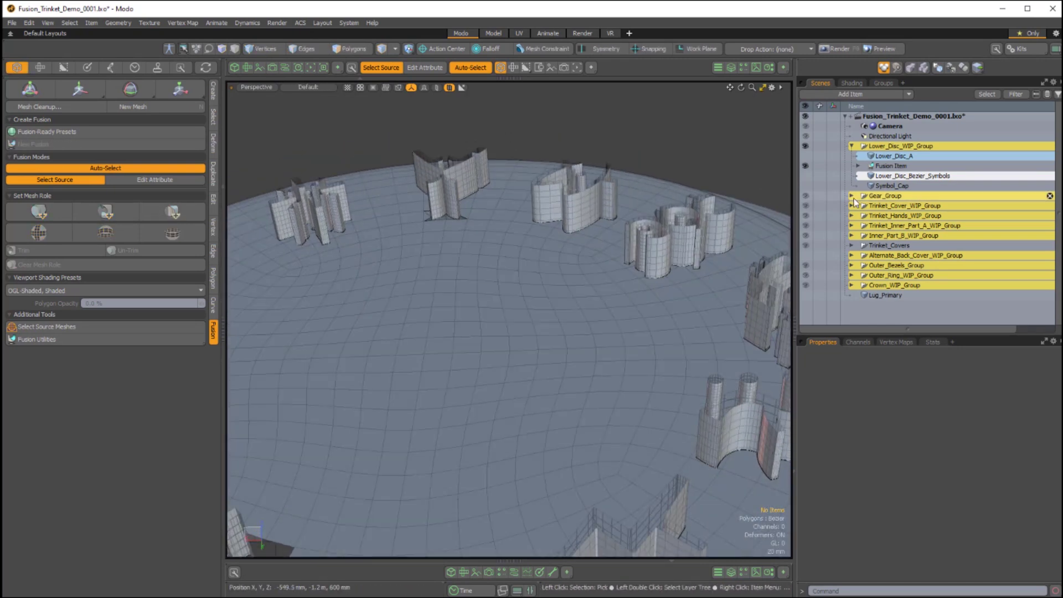
left_click_drag(518, 209, 422, 308, "ctrl+alt")
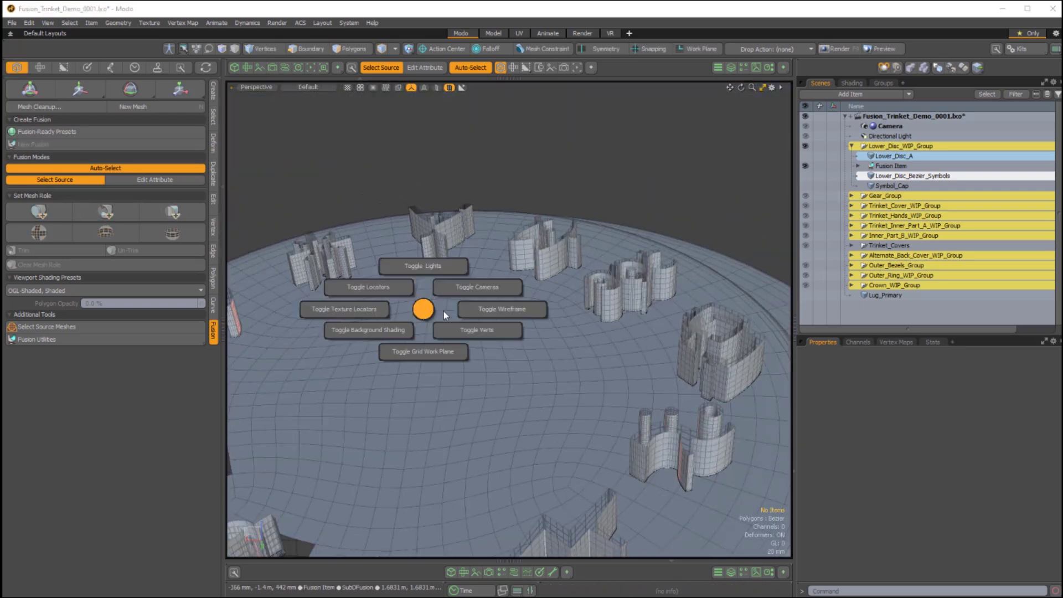
left_click(486, 311)
left_click_drag(486, 311, 571, 322, "alt")
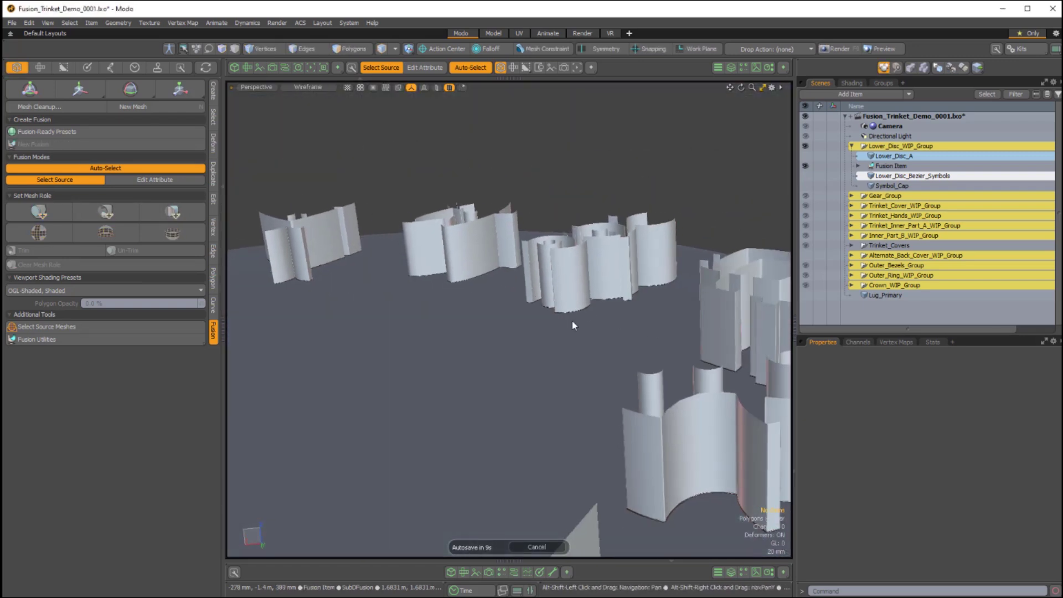
Flip the reversed L-shaped Bezier curve polygon in the malformed symbol next to the small round post.
scroll(599, 347, "down", 3)
left_click_drag(656, 343, 576, 327, "alt")
scroll(575, 299, "up", 3)
left_click_drag(652, 368, 466, 298, "alt")
scroll(499, 305, "up", 2)
scroll(505, 238, "up", 2)
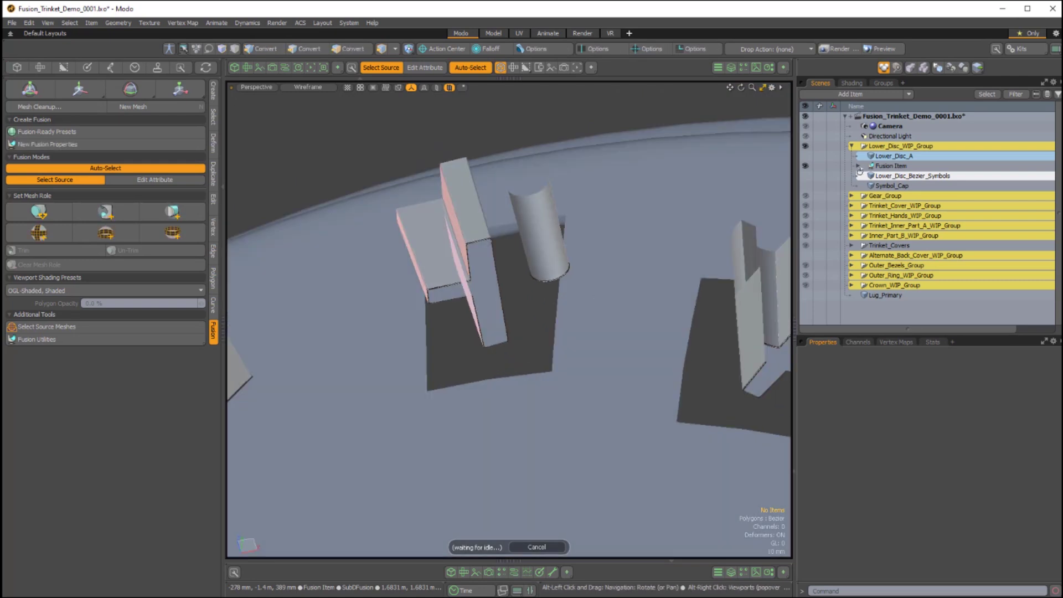
left_click_drag(444, 300, 568, 208, "alt")
scroll(567, 209, "down", 4)
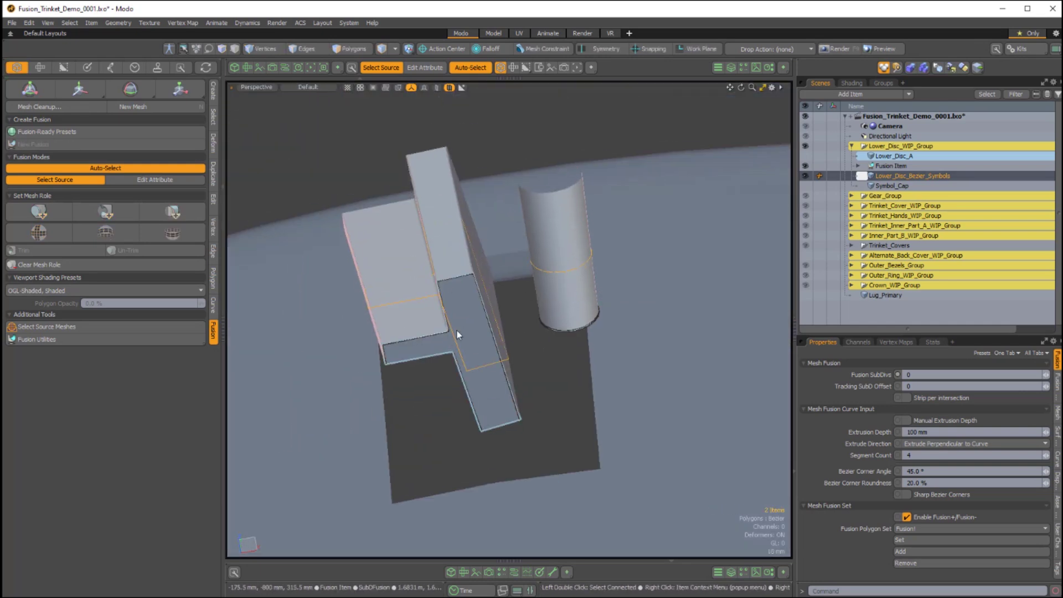
left_click(445, 346)
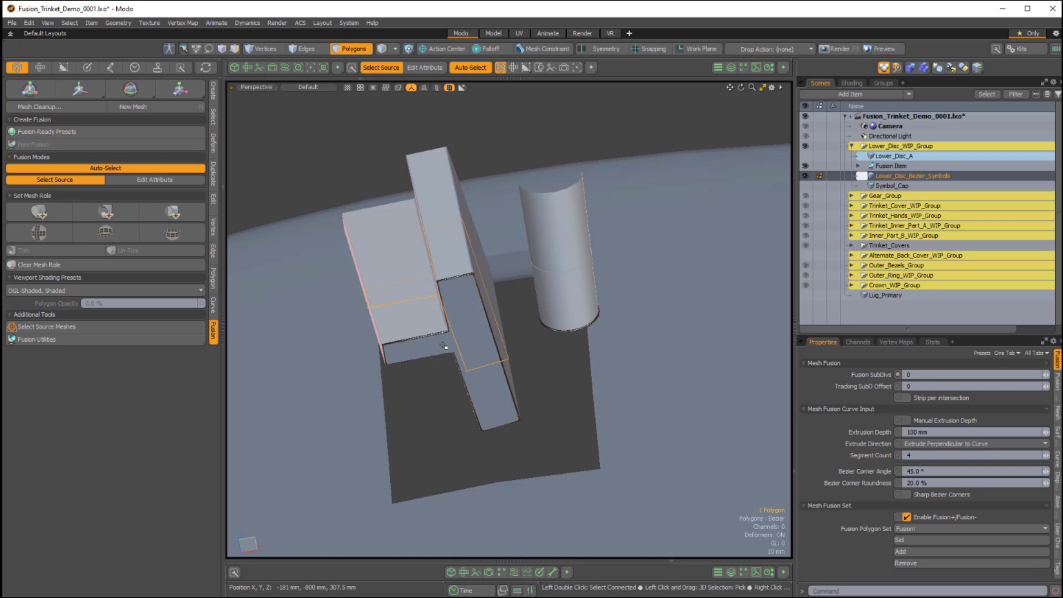
key("f")
Flip the remaining reversed Bezier curve polygons in the malformed curved symbols and check the whole ring of symbols.
scroll(443, 346, "down", 5)
left_click_drag(443, 345, 498, 435, "alt")
scroll(531, 376, "up", 3)
left_click_drag(531, 376, 501, 417, "alt+shift")
scroll(464, 363, "up", 2)
left_click_drag(534, 382, 659, 407, "alt")
scroll(538, 353, "down", 3)
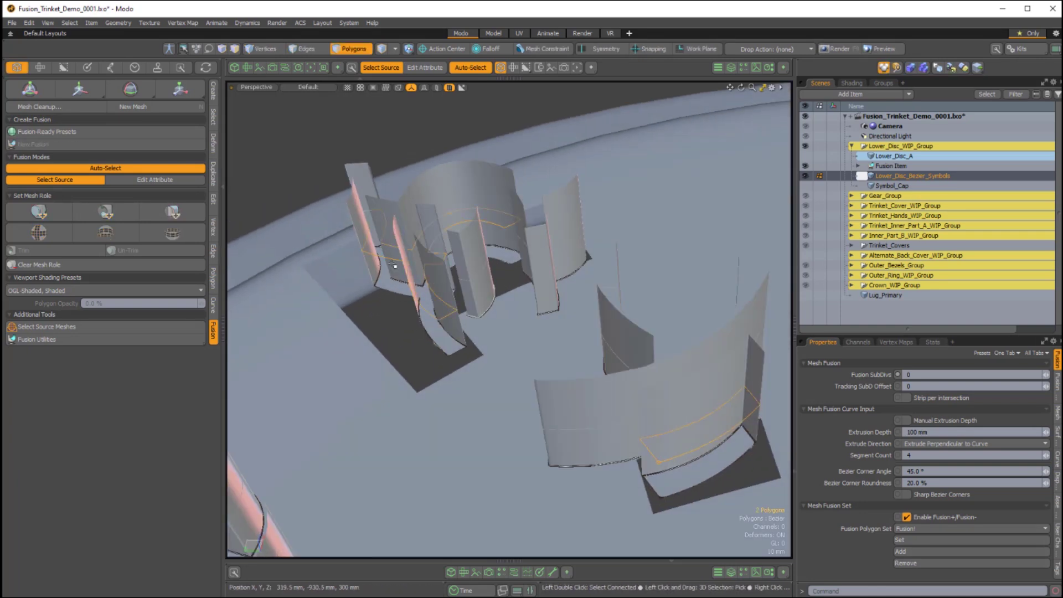
scroll(452, 281, "down", 4)
left_click_drag(565, 422, 562, 270, "alt")
left_click_drag(482, 395, 570, 302, "alt")
scroll(577, 306, "up", 1)
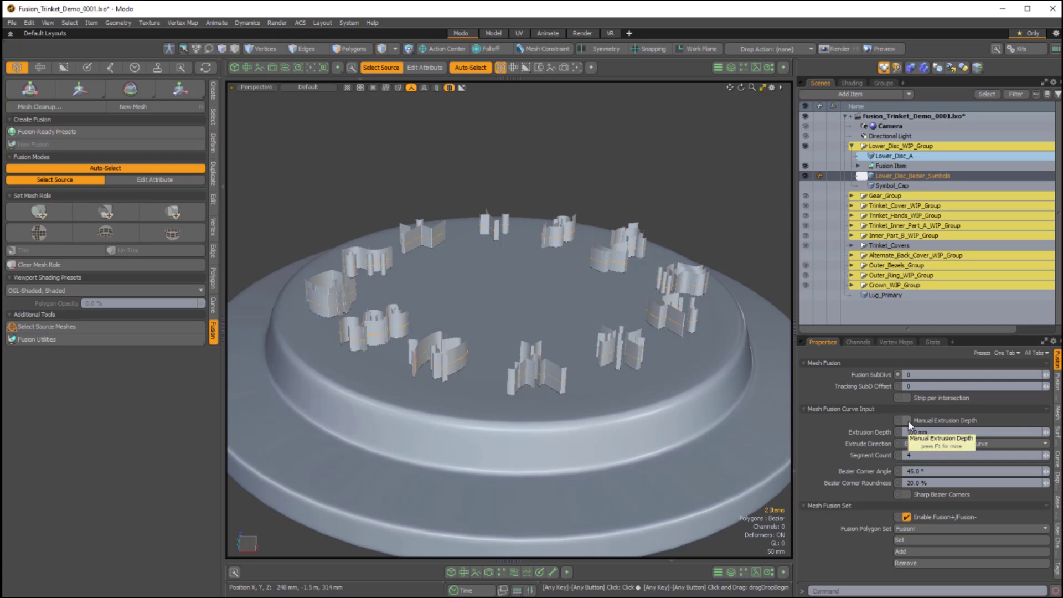
Enable Manual Extrusion Depth for Lower_Disc_Bezier_Symbols and make Symbol_Cap visible over the disc.
left_click_drag(609, 327, 581, 288, "alt")
left_click(805, 186)
left_click_drag(526, 210, 529, 173, "alt")
left_click_drag(522, 252, 555, 348, "alt")
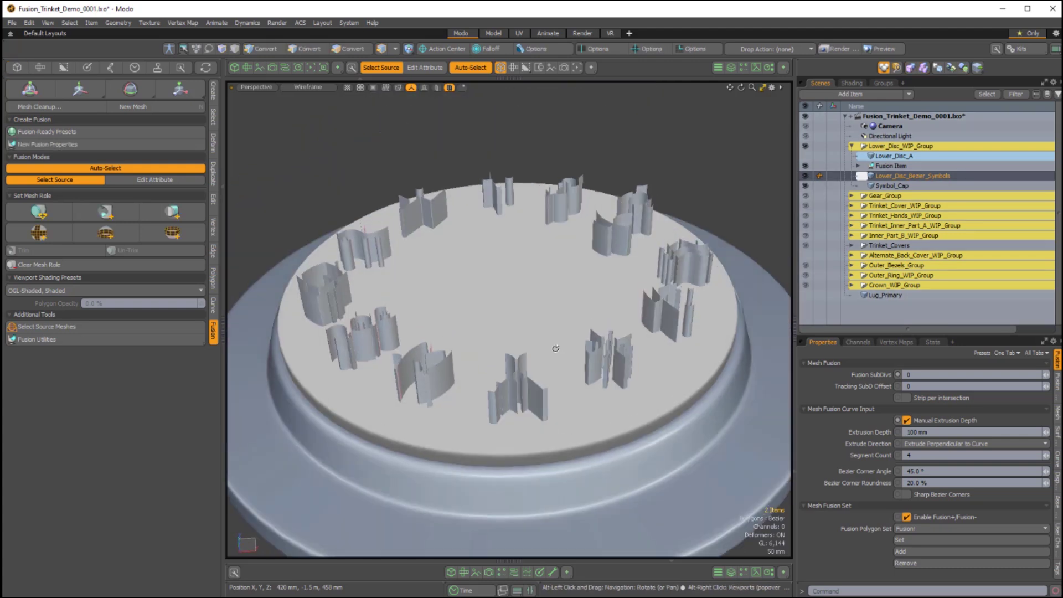
Apply Symbol_Cap to the Lower_Disc_Bezier_Symbols extrusions as an intersecting mesh and dismiss the MeshFusion message.
left_click(554, 264)
left_click_drag(553, 265, 469, 266, "alt")
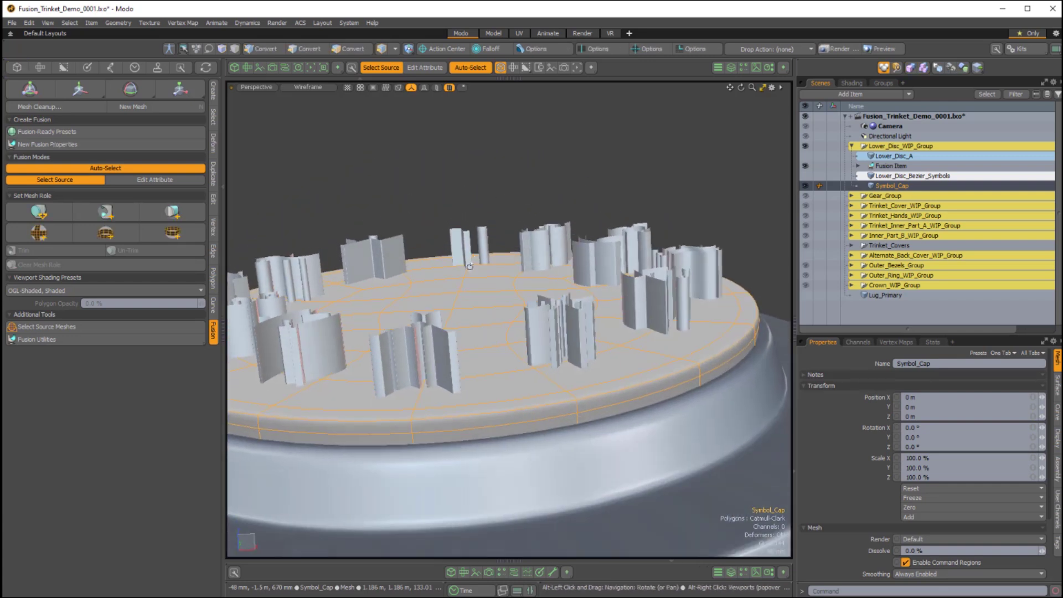
left_click_drag(540, 315, 502, 285, "alt")
left_click_drag(507, 224, 524, 249, "alt")
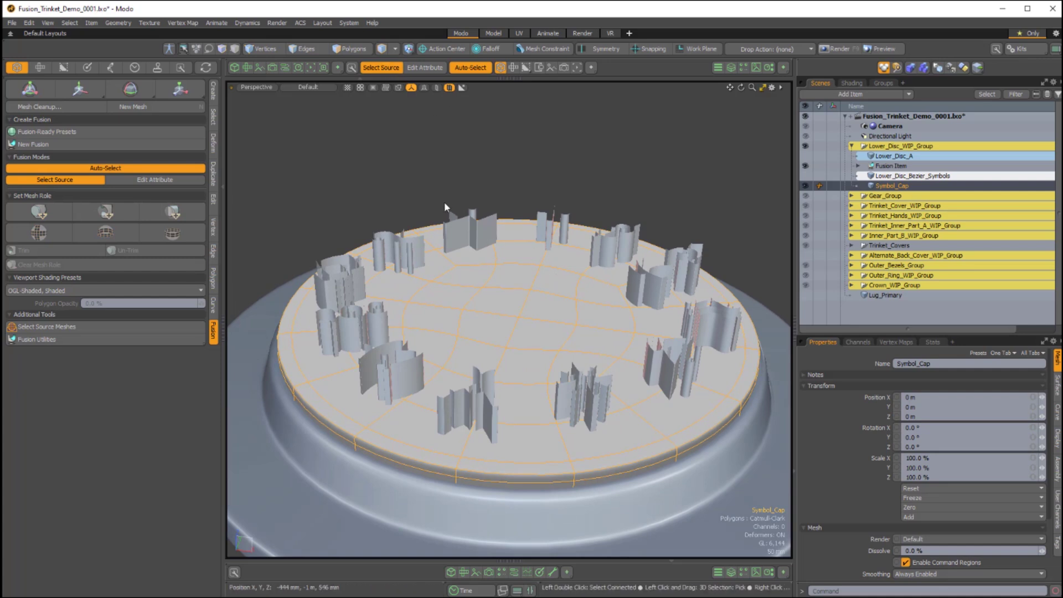
left_click(481, 233, "shift")
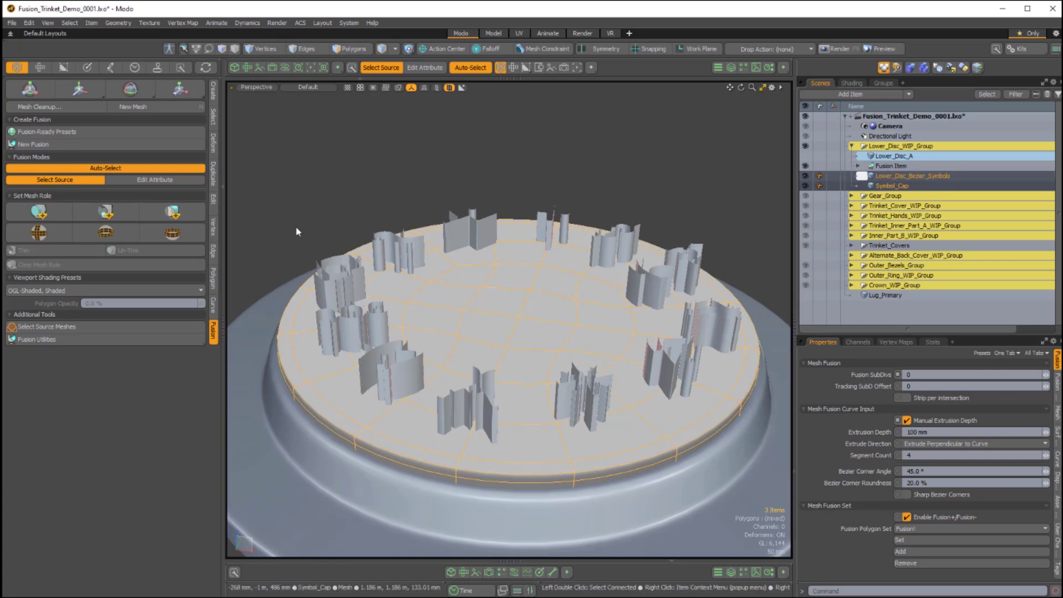
left_click(177, 215)
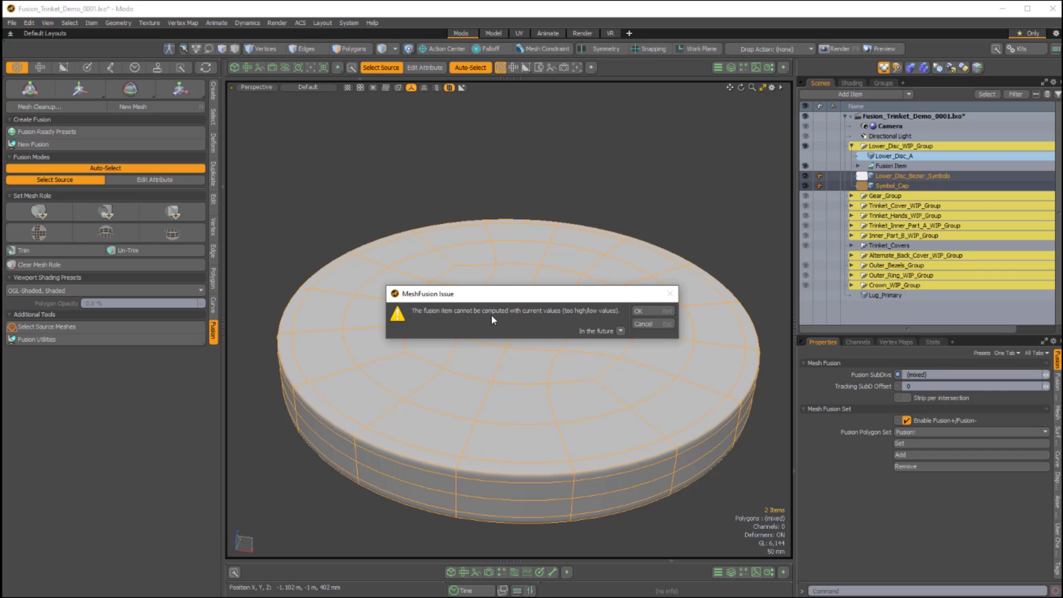
left_click(652, 310)
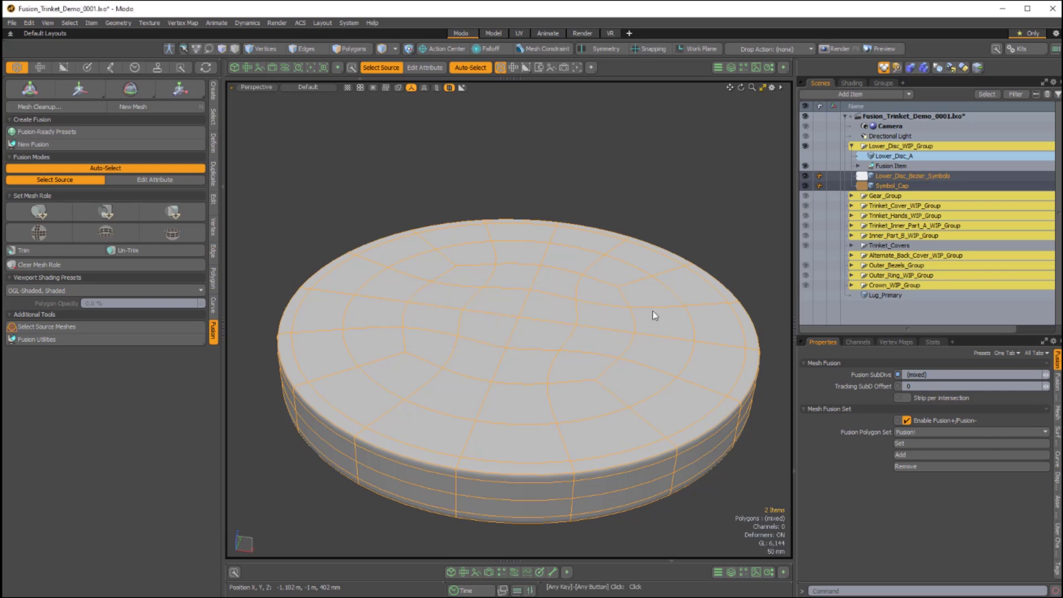
Set the Bezier Corner Angle of Lower_Disc_Bezier_Symbols to 11.25° and enable Sharp Bezier Corners.
left_click(919, 176)
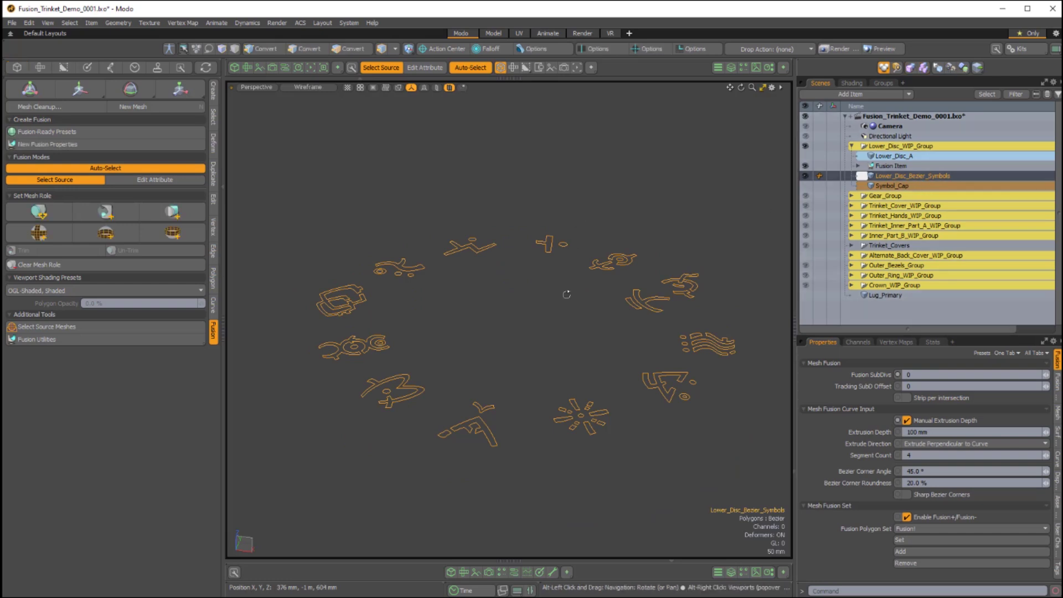
left_click_drag(565, 299, 564, 275, "alt")
left_click_drag(567, 327, 526, 243, "alt")
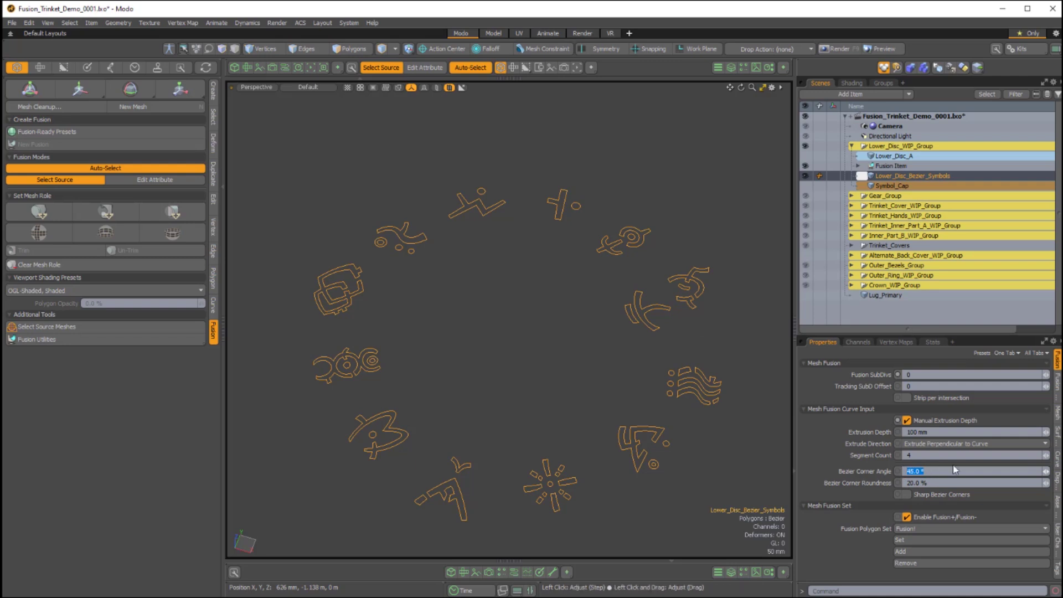
type("11.2")
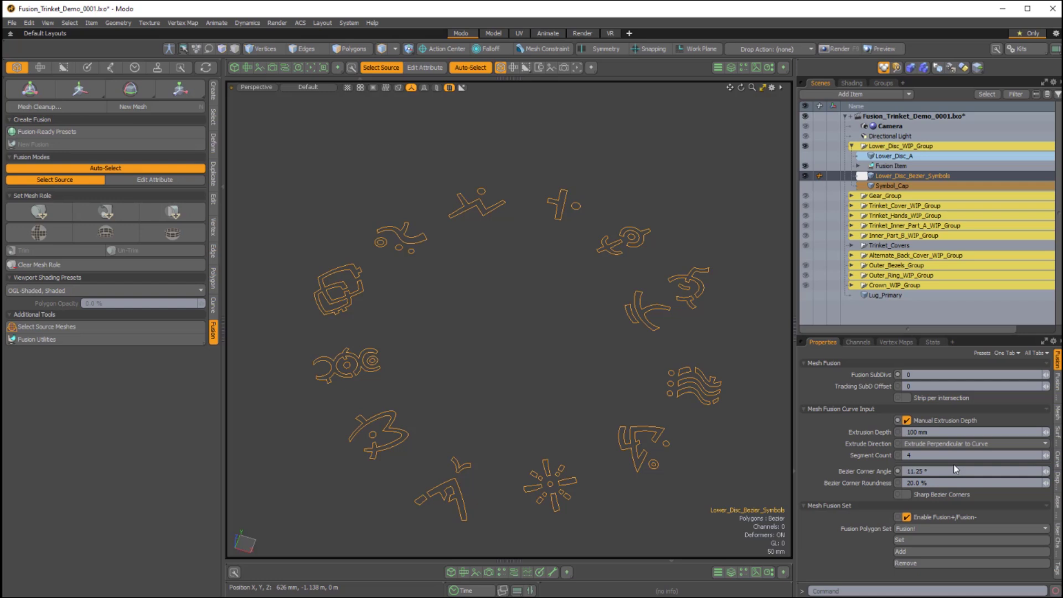
left_click(906, 494)
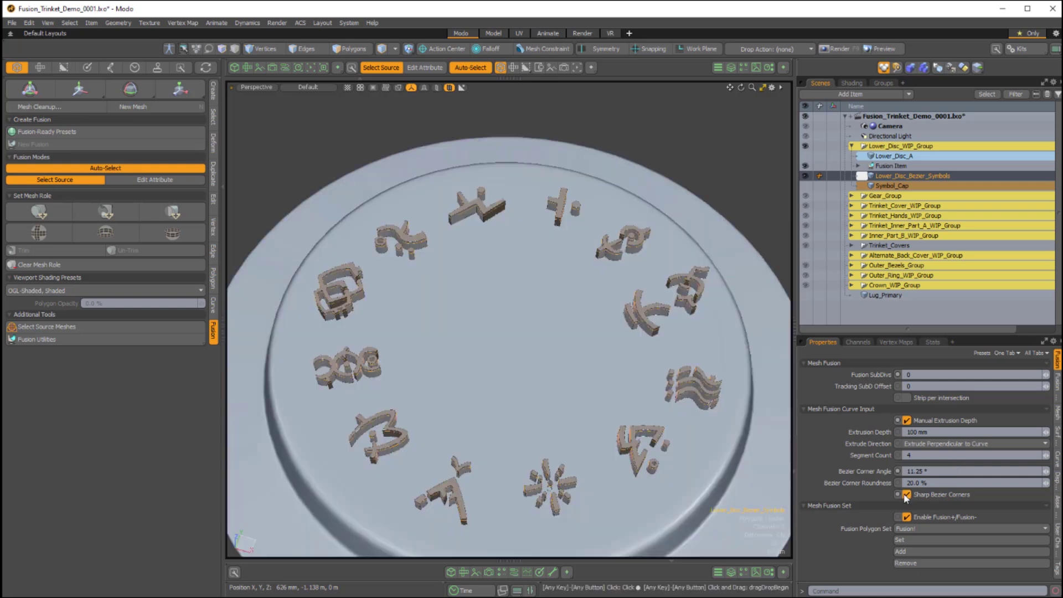
left_click(661, 149)
Select the lower disc group with its source meshes, unhide the rest of the trinket, and hide Trinket_Covers.
left_click_drag(488, 188, 529, 224, "ctrl+alt")
left_click_drag(382, 304, 614, 321, "ctrl+alt")
left_click_drag(615, 321, 782, 192, "alt")
left_click(889, 157)
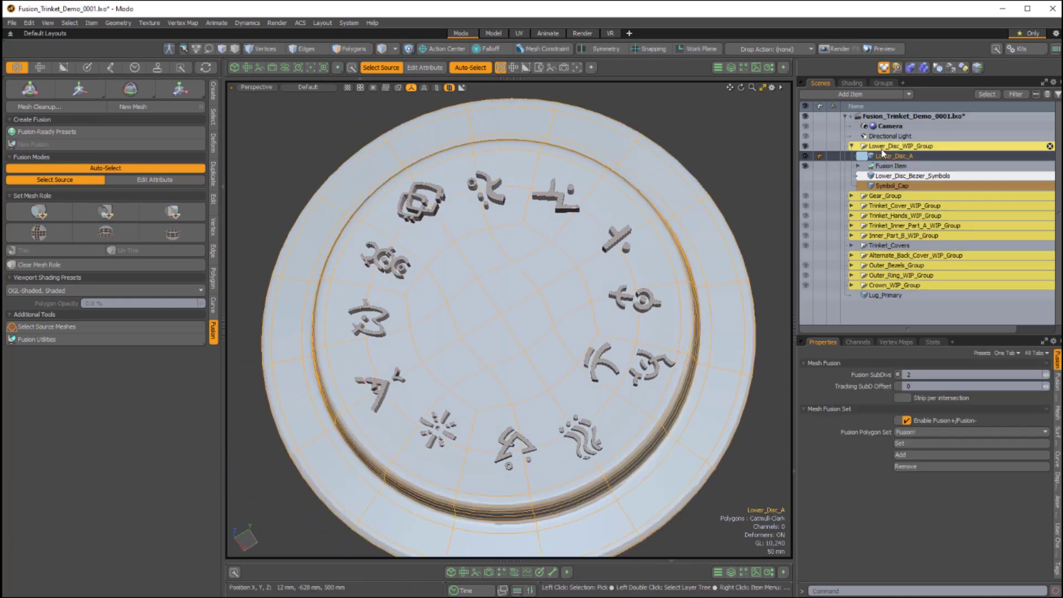
left_click(883, 147, "ctrl")
left_click(884, 176, "ctrl")
left_click(883, 186, "ctrl")
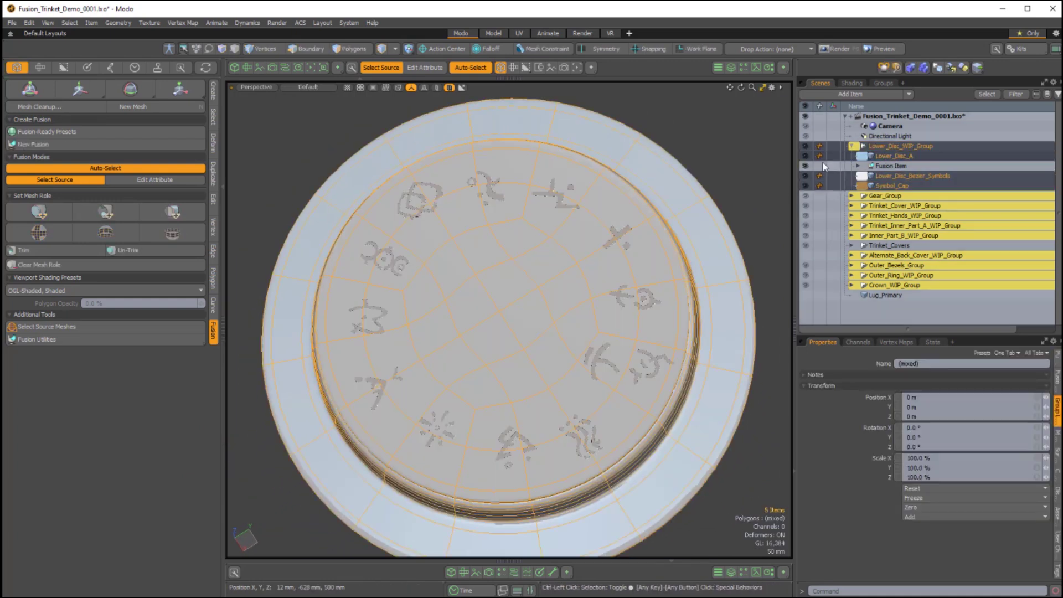
key("u")
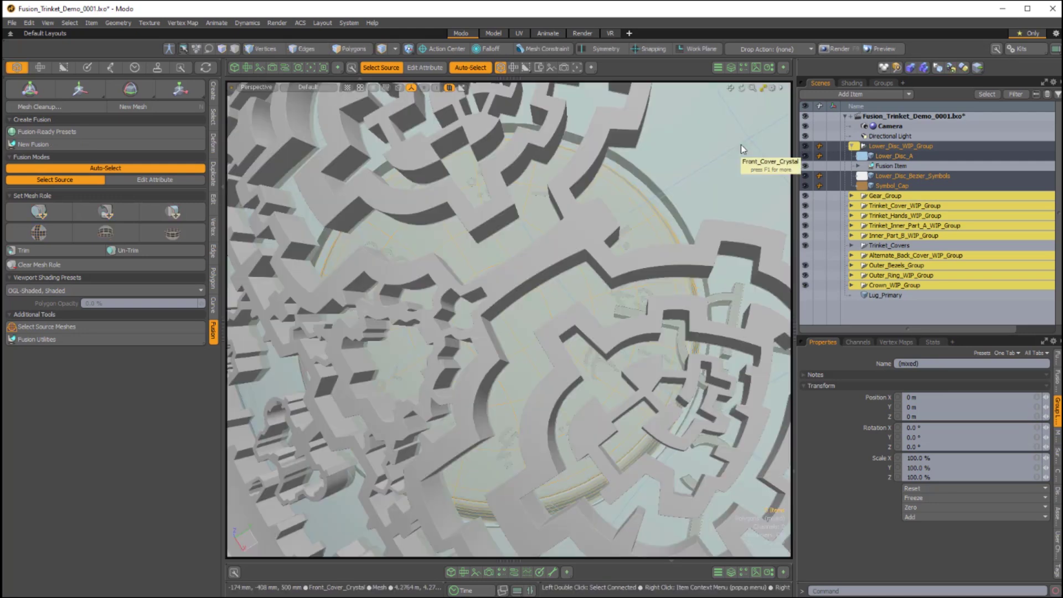
left_click_drag(741, 144, 545, 327, "ctrl+alt")
left_click(805, 245)
Inspect the hand crossing the disc symbols and isolate the Hand_B items together with the Lower_Disc_WIP_Group contents.
left_click_drag(697, 382, 698, 454, "alt")
left_click(700, 453)
left_click_drag(487, 393, 564, 364, "ctrl+alt")
left_click(505, 343)
left_click_drag(494, 289, 575, 196, "ctrl+alt")
left_click_drag(542, 354, 483, 343, "ctrl+alt")
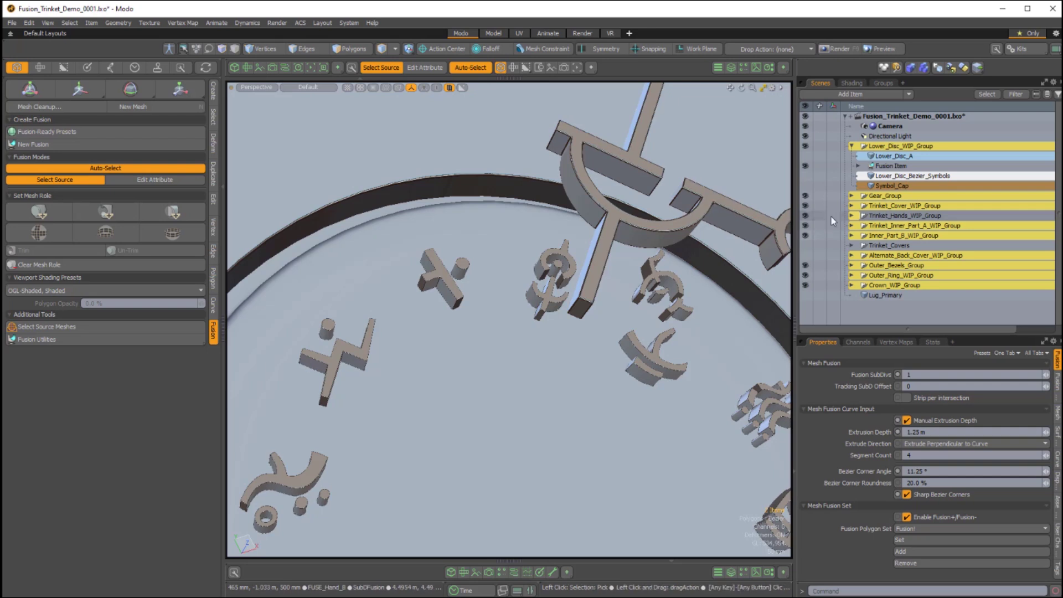
left_click(851, 216)
left_click(858, 236)
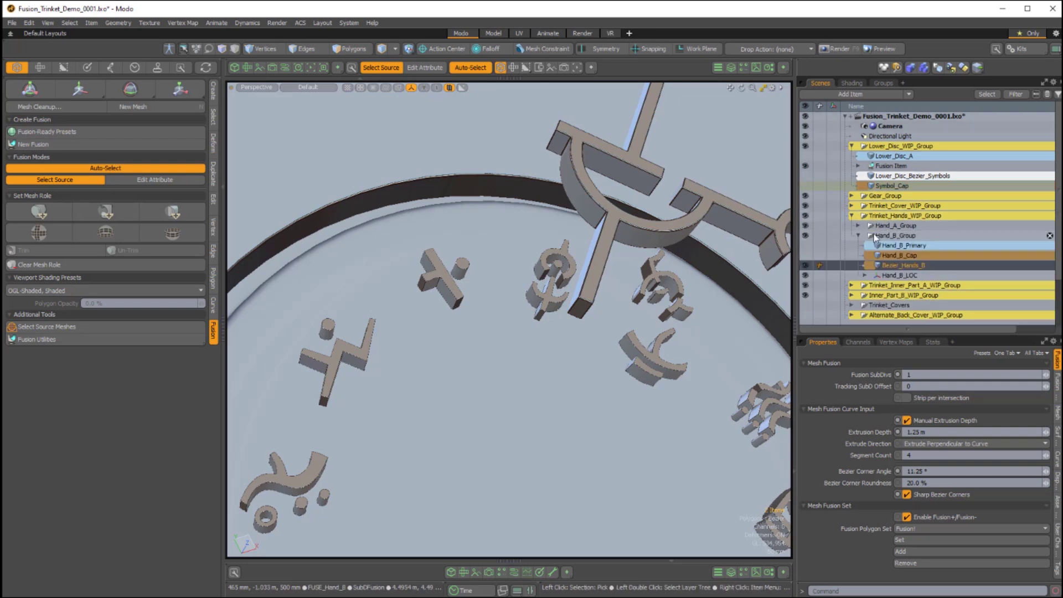
left_click(864, 275)
left_click(886, 247)
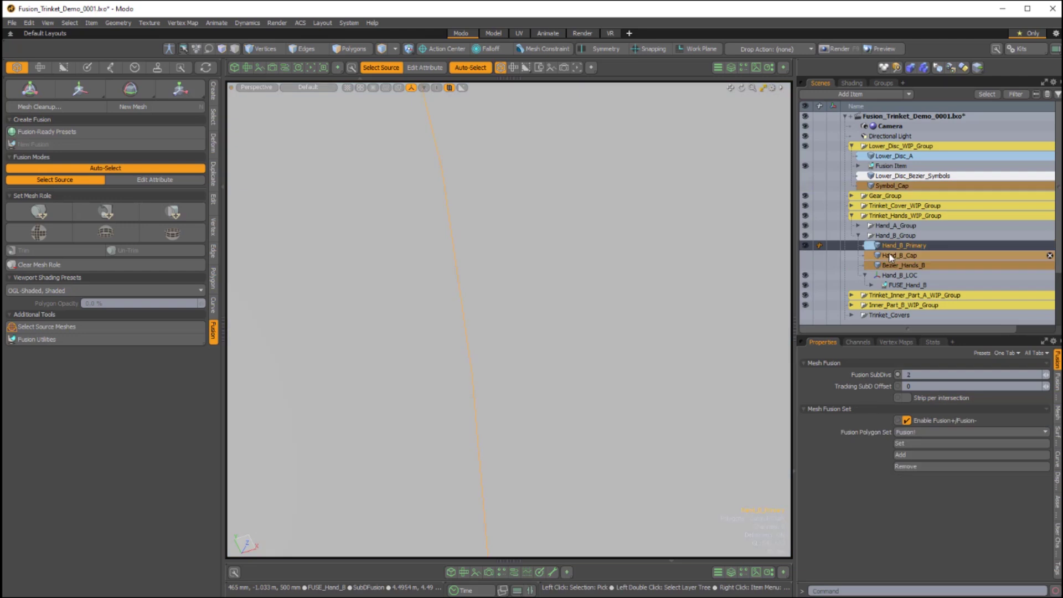
left_click(892, 284, "shift")
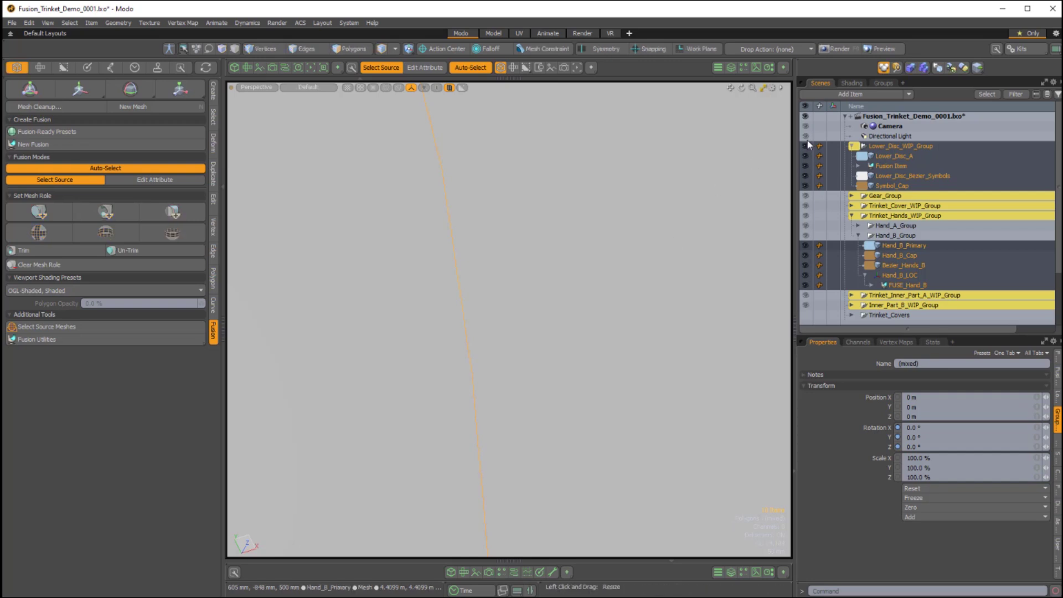
left_click(882, 147)
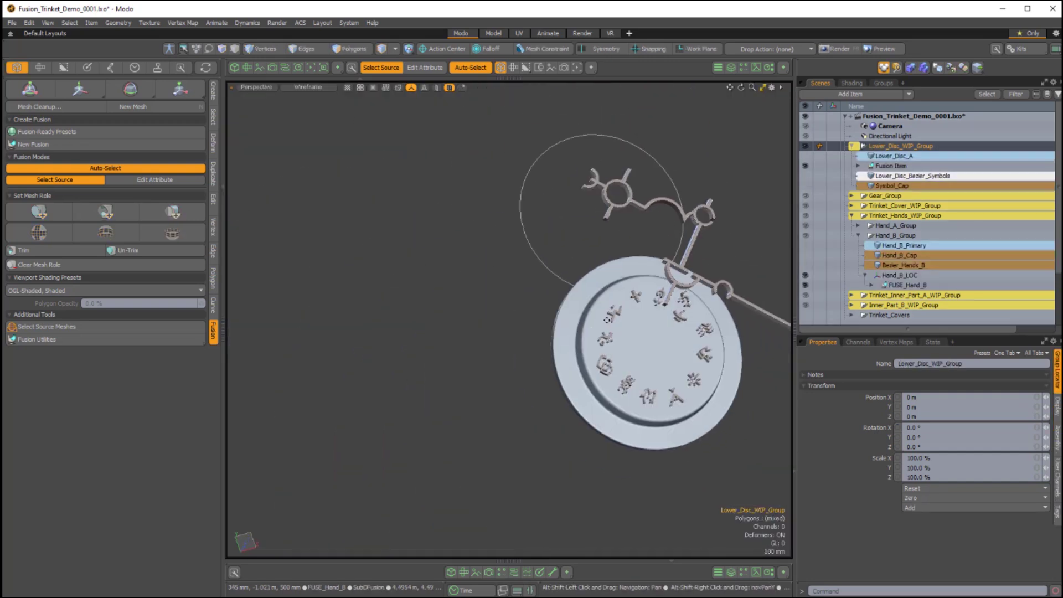
Select all Symbol_Cap polygons and move them about -4 mm along Z to lower the symbols.
left_click_drag(582, 441, 583, 323, "alt")
key("ctrl+3")
left_click(579, 337)
left_click_drag(586, 266, 589, 323, "alt")
left_click(611, 212)
left_click(539, 327)
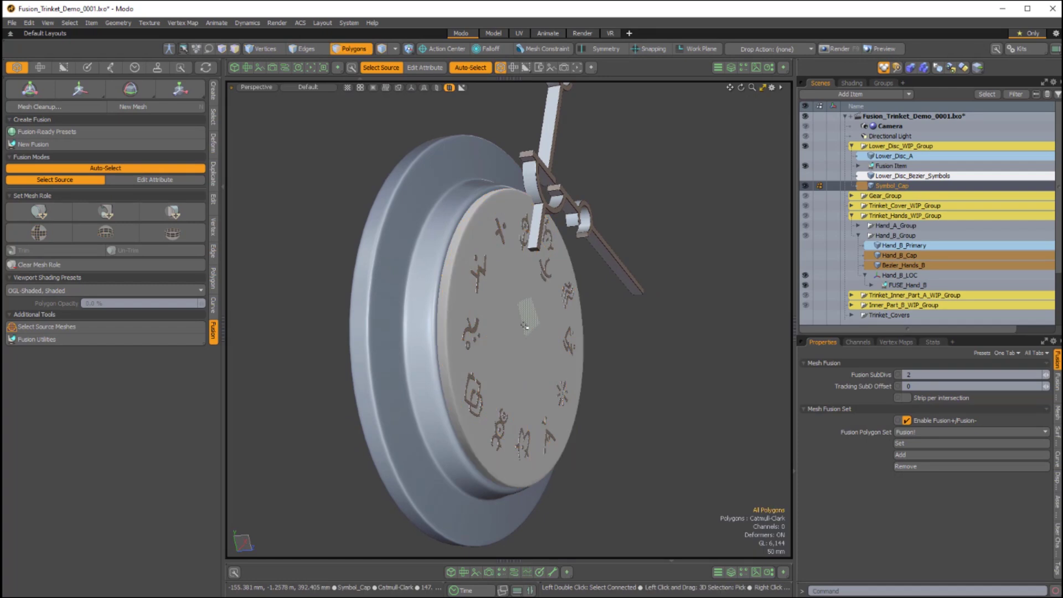
double_click(524, 326)
left_click_drag(523, 326, 566, 324, "alt")
key("w")
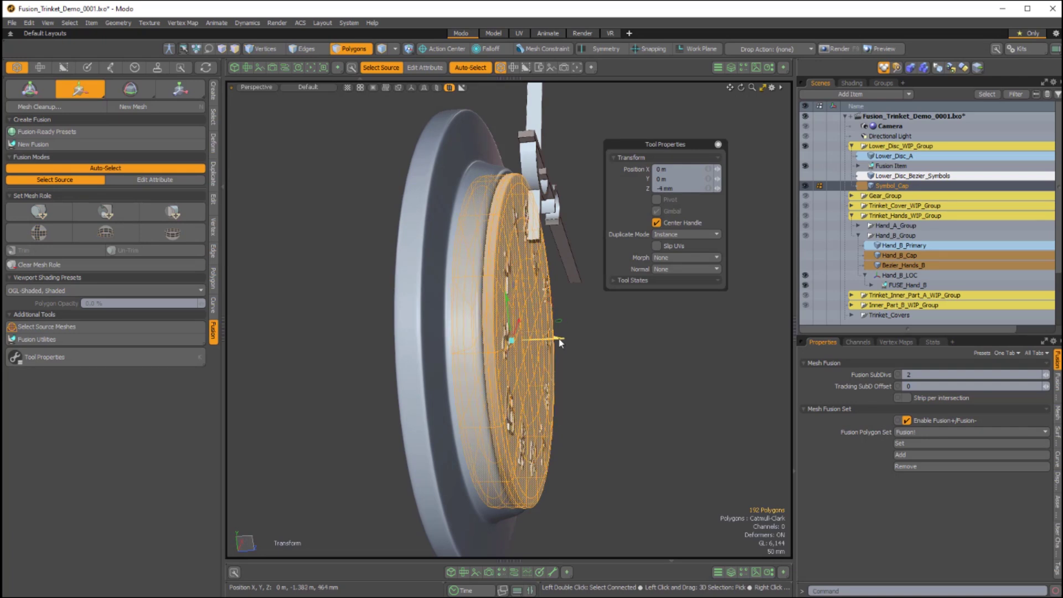
key("Escape")
Select Hand_B_Primary and move its polygons about 15 mm along Z, away from the disc symbols.
left_click_drag(600, 277, 637, 278, "alt")
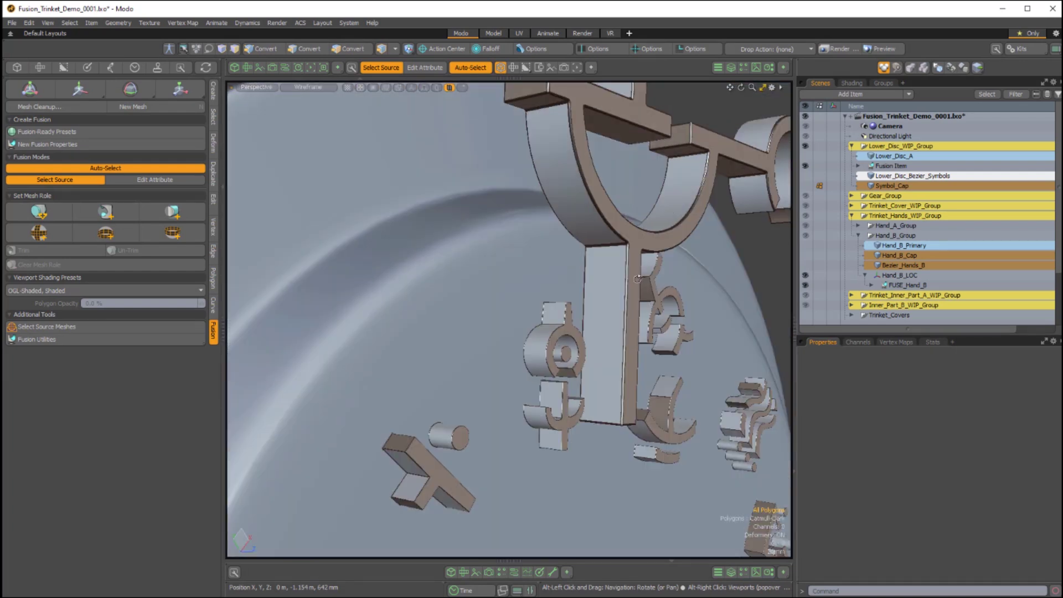
left_click_drag(625, 412, 564, 324, "alt")
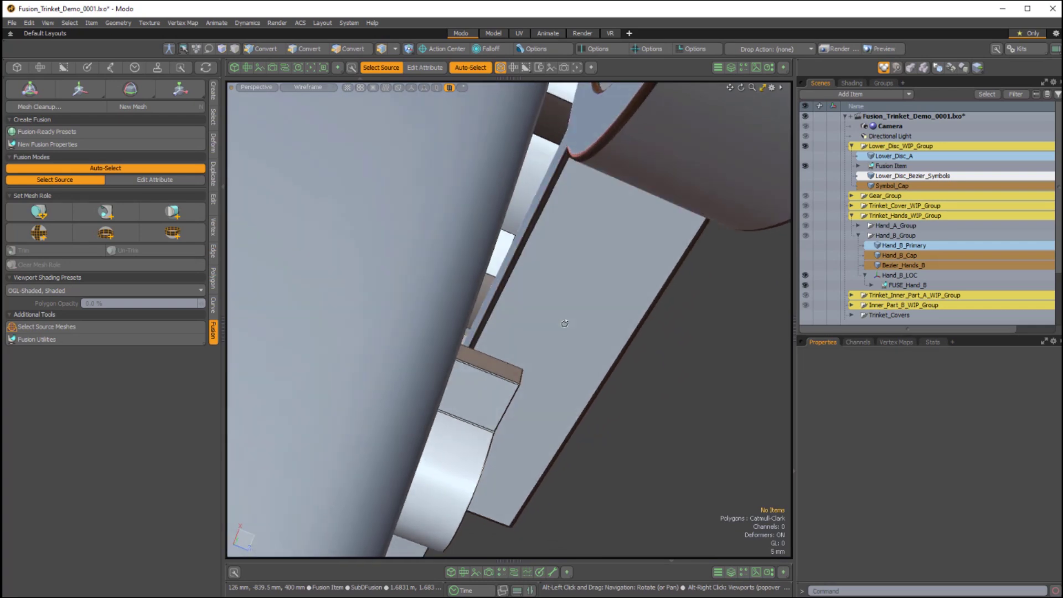
left_click(584, 131)
left_click_drag(612, 178, 399, 265, "alt")
left_click_drag(399, 265, 536, 396, "alt")
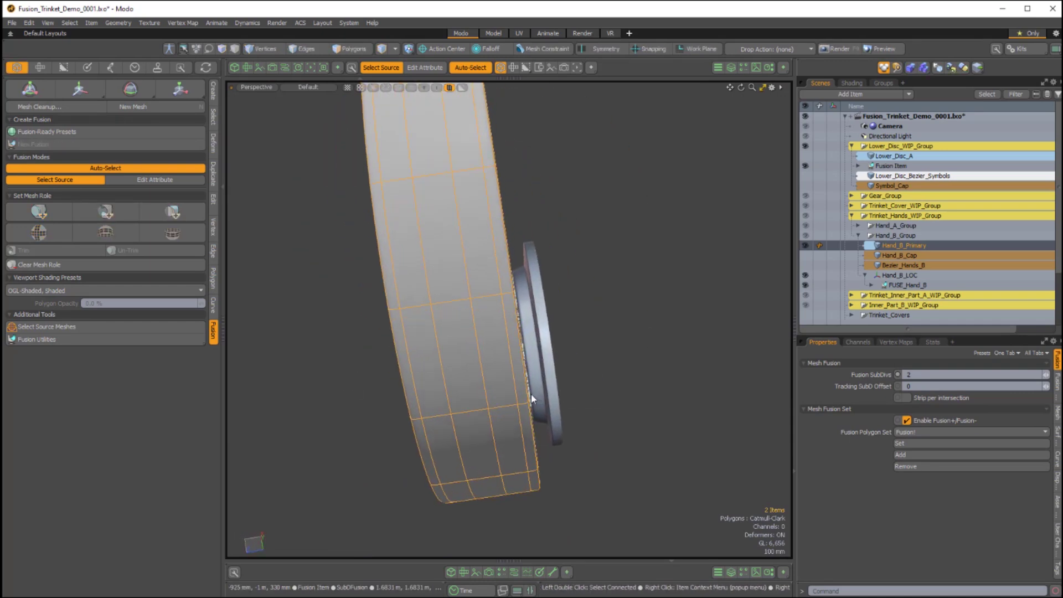
key("3")
key("w")
left_click_drag(512, 406, 519, 332, "alt")
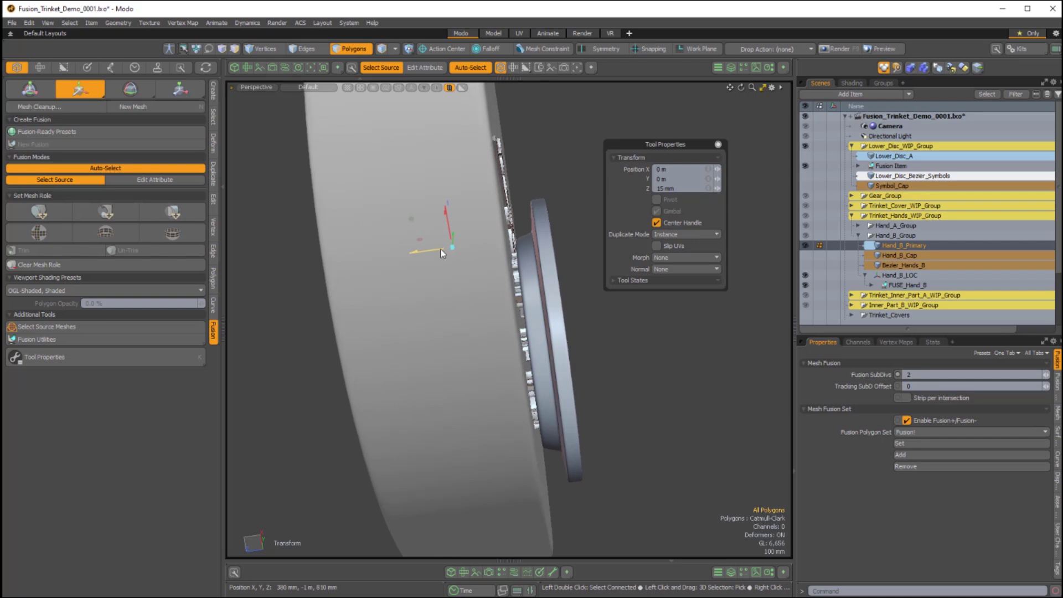
key("Escape")
key("Escape")
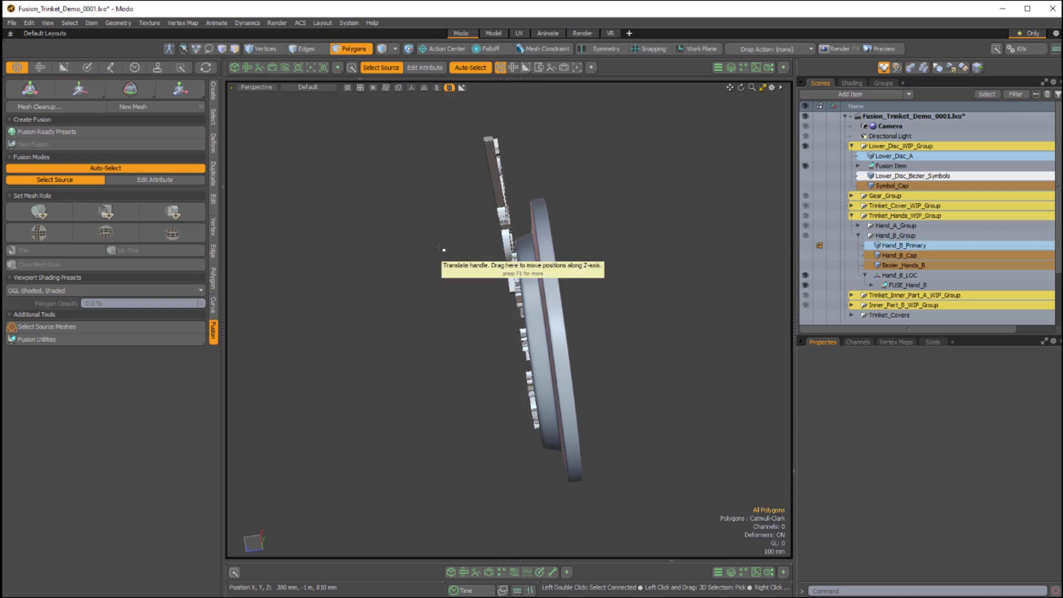
Examine the clearance between hand B and the disc symbols from several angles.
left_click_drag(458, 309, 777, 285, "alt")
scroll(500, 260, "up", 3)
left_click_drag(518, 279, 642, 321, "alt")
scroll(498, 210, "up", 3)
scroll(685, 245, "down", 5)
scroll(594, 264, "up", 3)
scroll(594, 264, "up", 4)
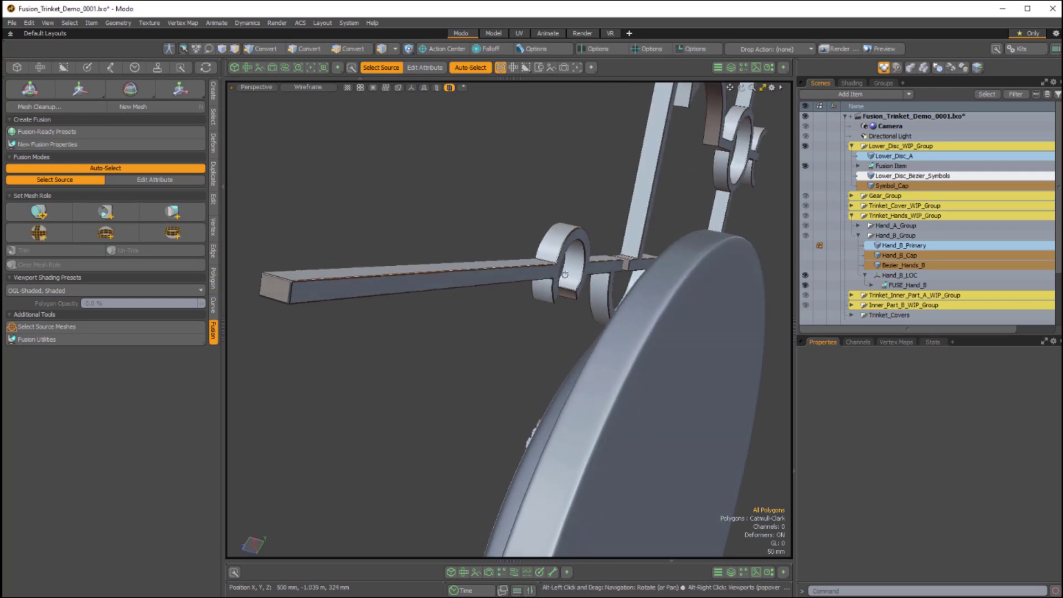
Select Hand_B_Primary again and shift its polygons further along Z with a numeric Position Z offset.
left_click(612, 267)
left_click_drag(612, 267, 498, 260, "ctrl+alt")
left_click_drag(498, 260, 459, 284, "alt")
key("3")
key("w")
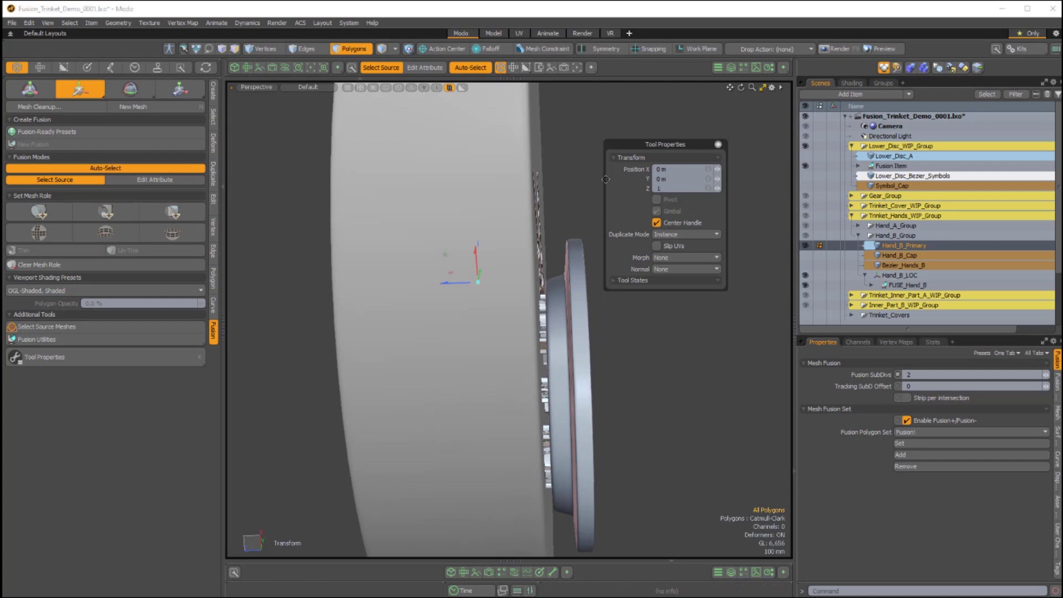
key("Return")
key("q")
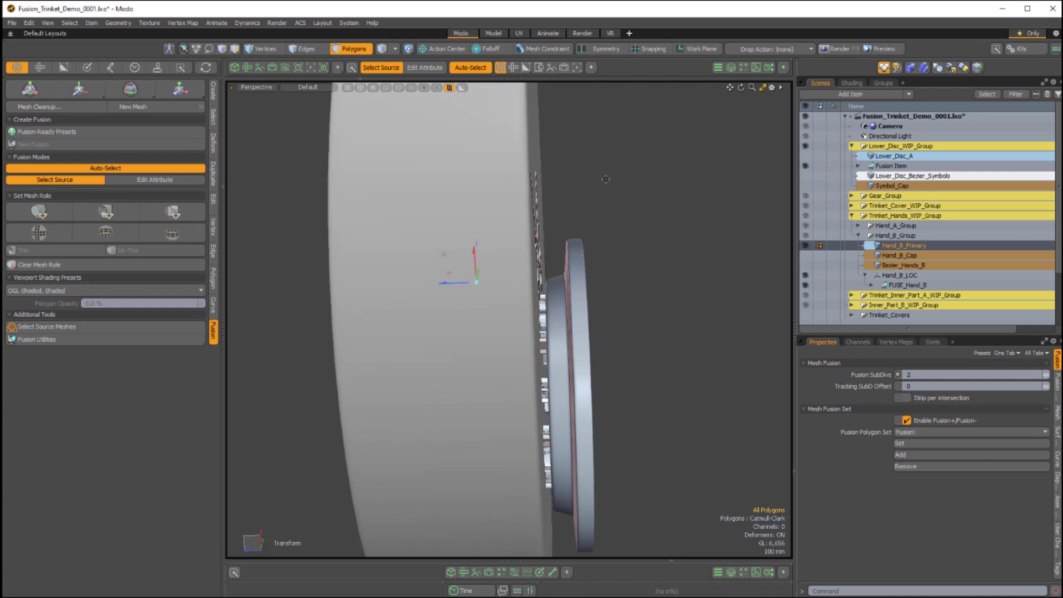
key("Escape")
Check the symbols and hand B face-on and bring all the other trinket parts back into view.
left_click_drag(605, 180, 688, 284, "alt")
scroll(467, 370, "up", 3)
scroll(443, 367, "up", 1)
scroll(441, 368, "down", 4)
scroll(426, 431, "down", 5)
scroll(481, 357, "up", 3)
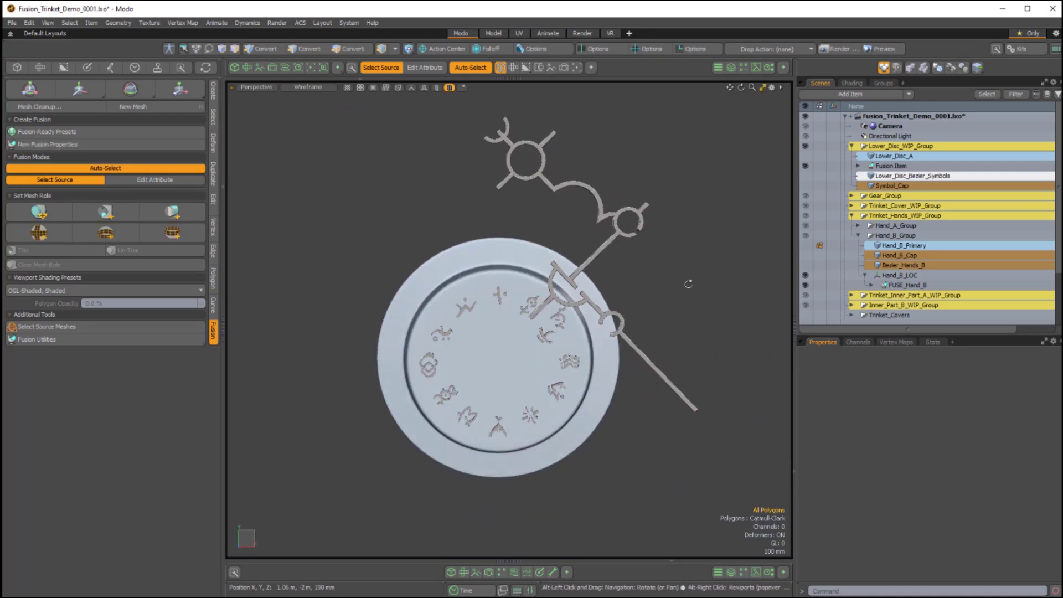
left_click(806, 166, "alt")
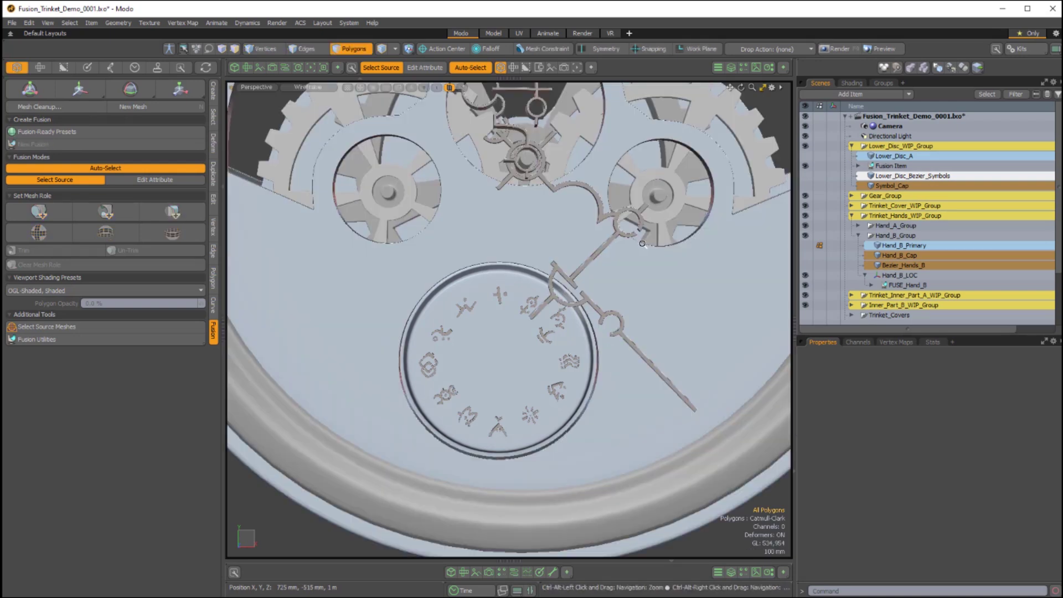
left_click_drag(642, 243, 559, 249, "ctrl+alt")
left_click_drag(587, 354, 725, 327, "alt")
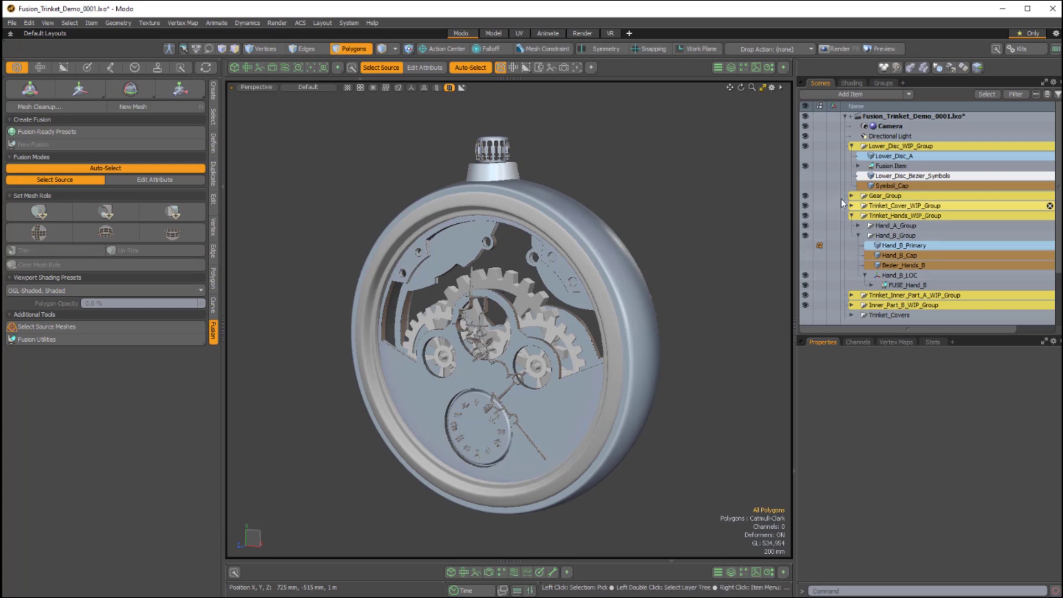
Make Trinket_Covers visible on the assembled trinket and review its ornate cover.
scroll(845, 256, "down", 3)
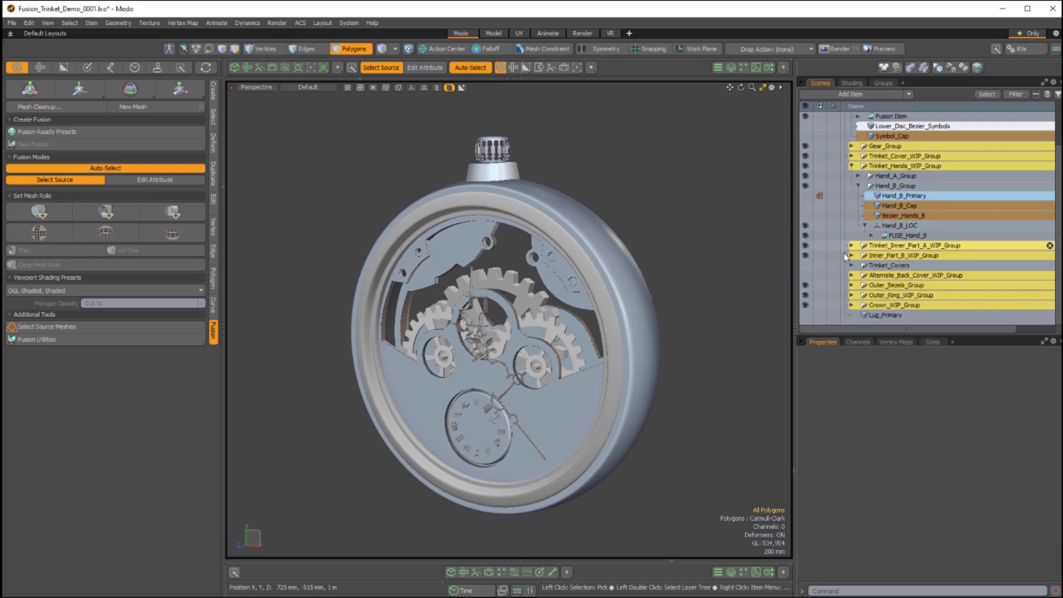
left_click(805, 265)
left_click_drag(775, 333, 541, 402, "alt")
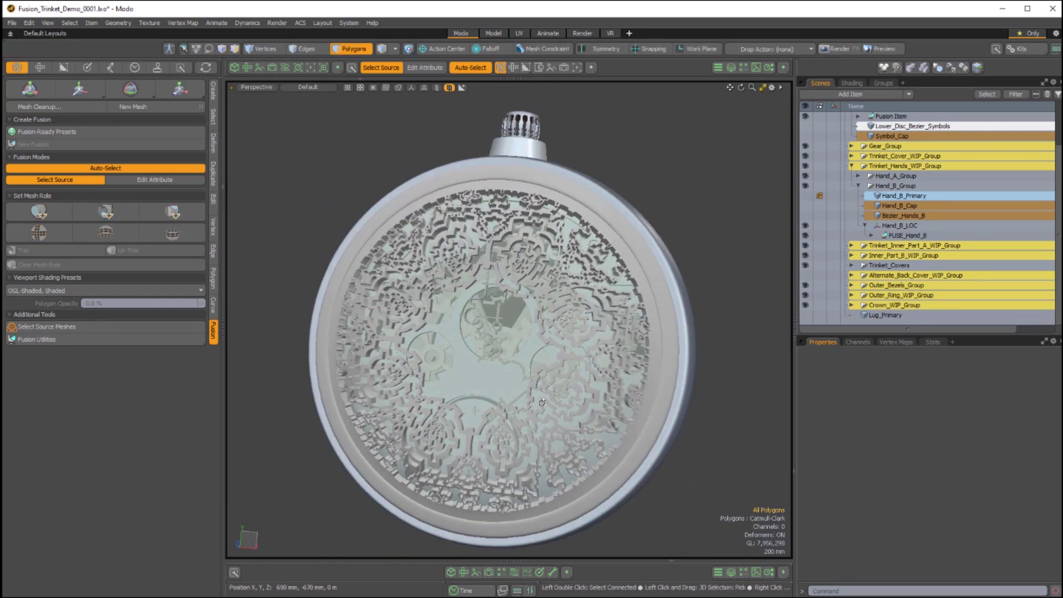